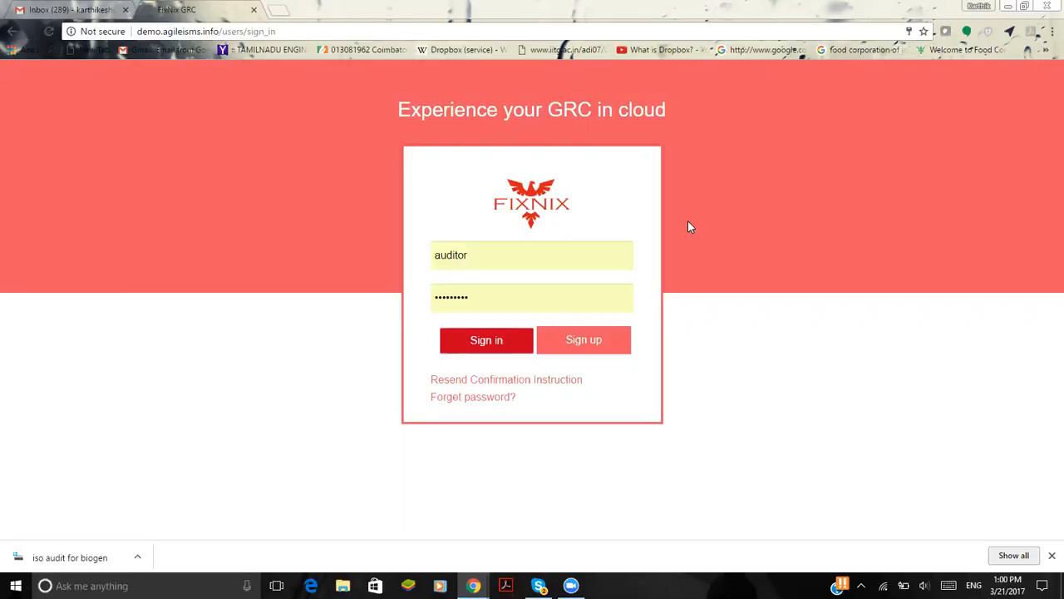
Sign in with the prefilled auditor account
click(485, 340)
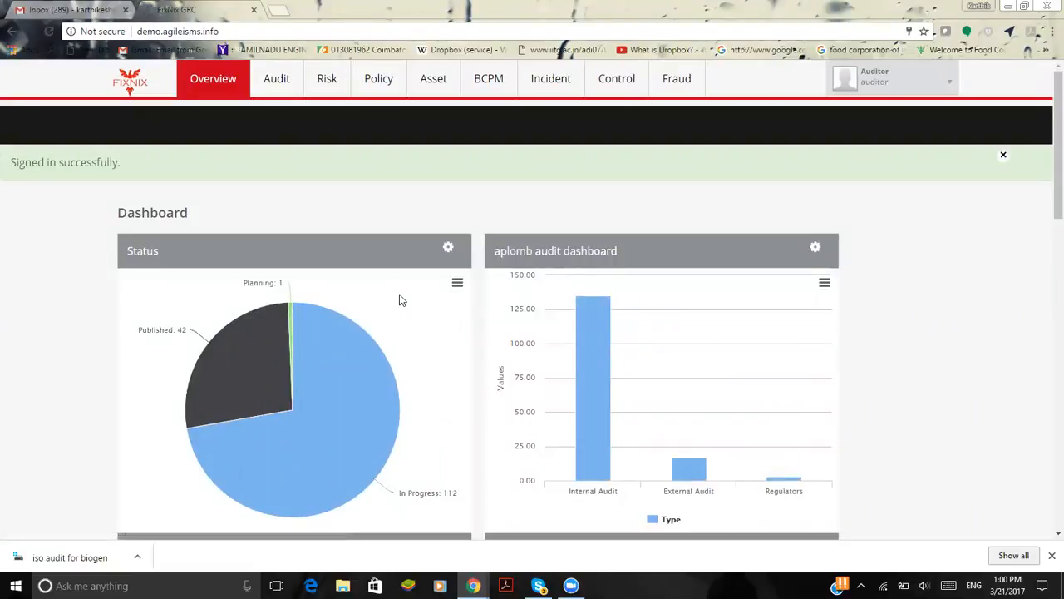
Examine the dashboard charts for audit status, audit type and compliance standard
scroll(399, 300, down, 1)
mouse_move(387, 305)
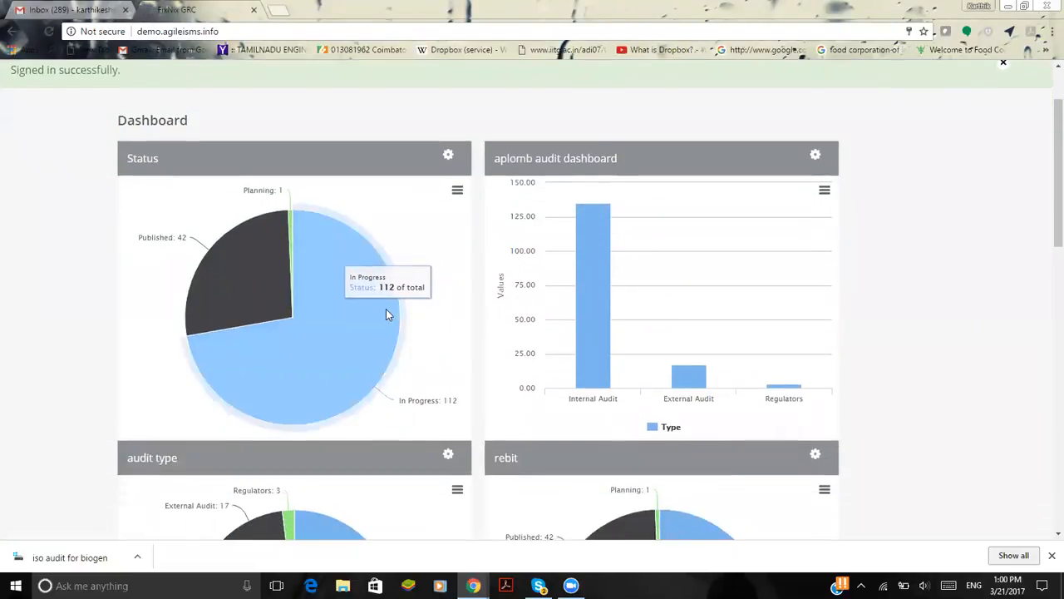
mouse_move(229, 275)
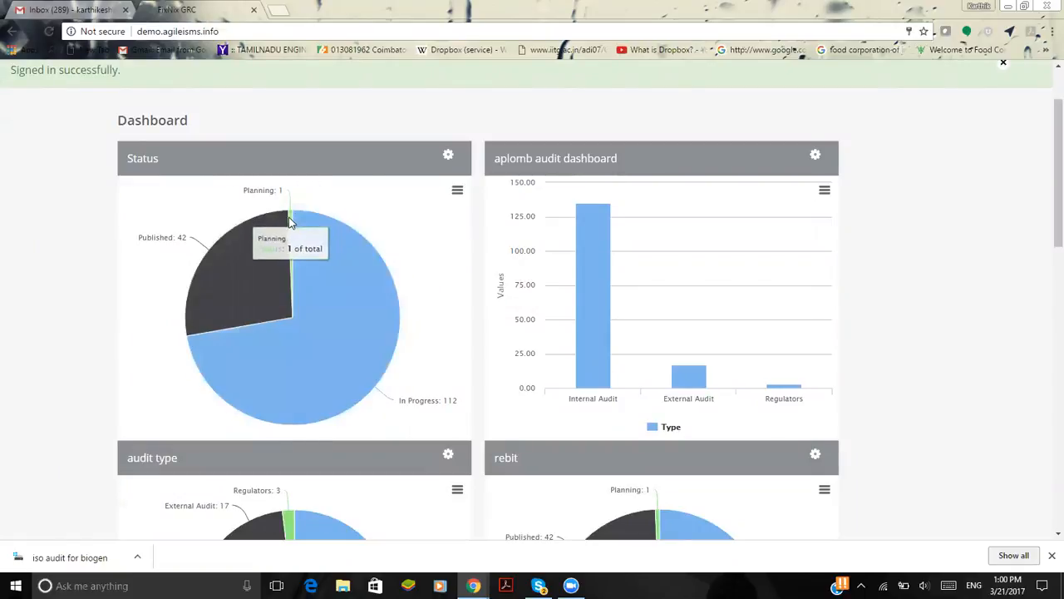
scroll(608, 290, down, 1)
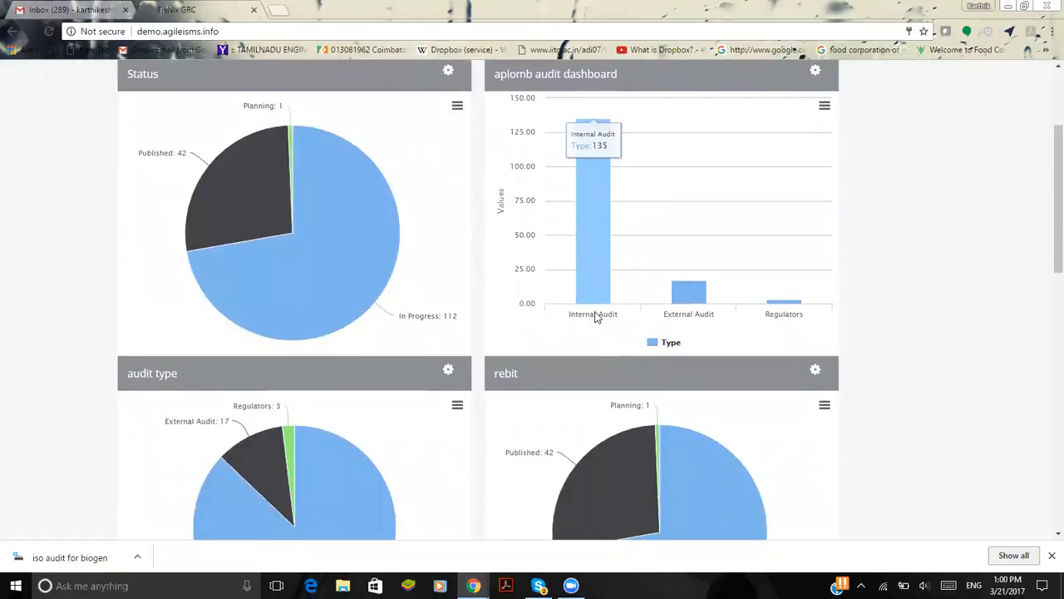
mouse_move(697, 308)
mouse_move(597, 311)
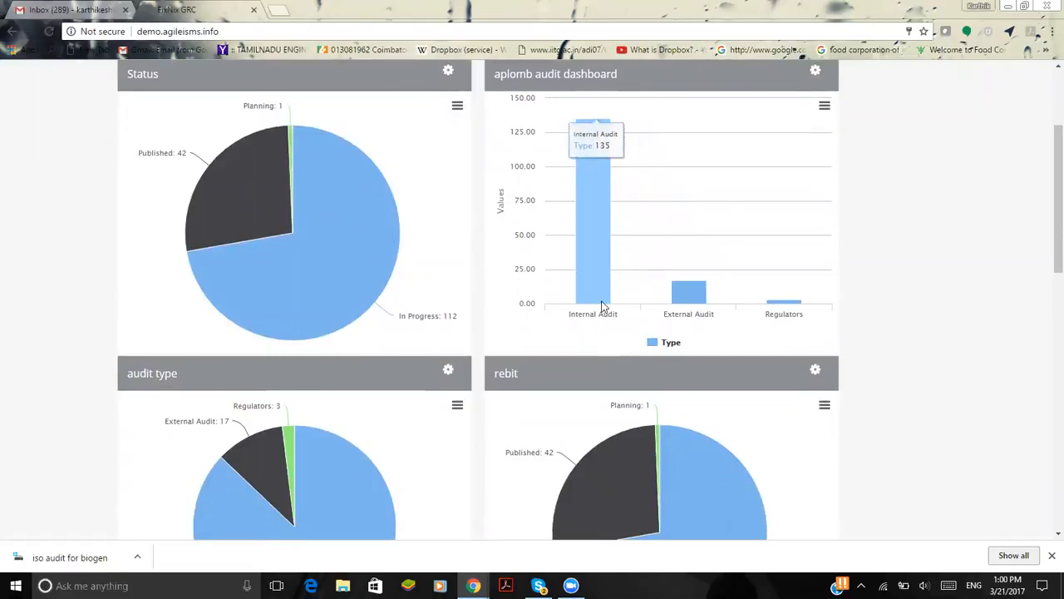
mouse_move(787, 252)
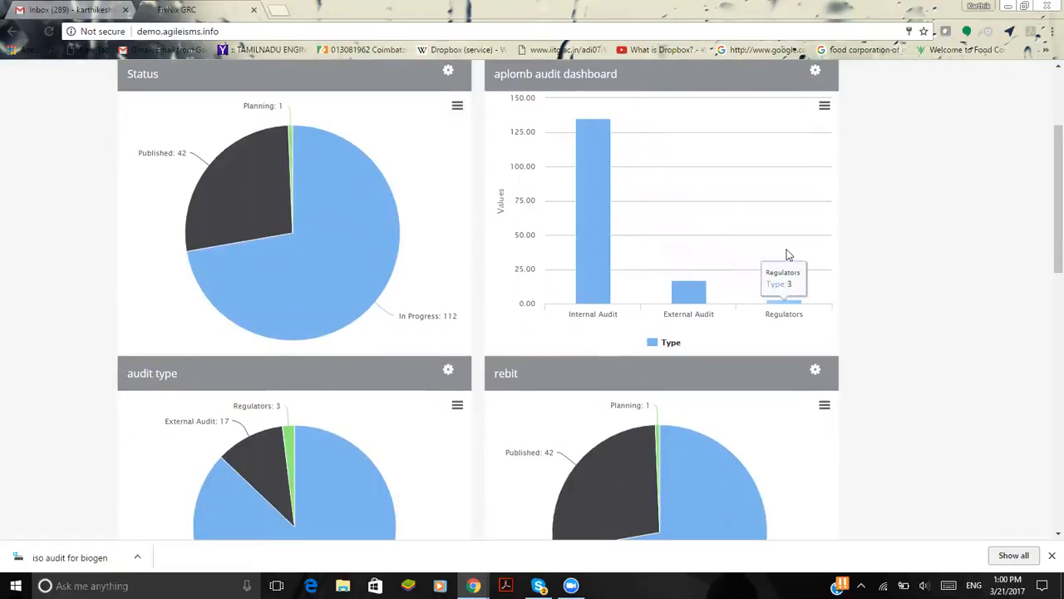
scroll(788, 255, down, 2)
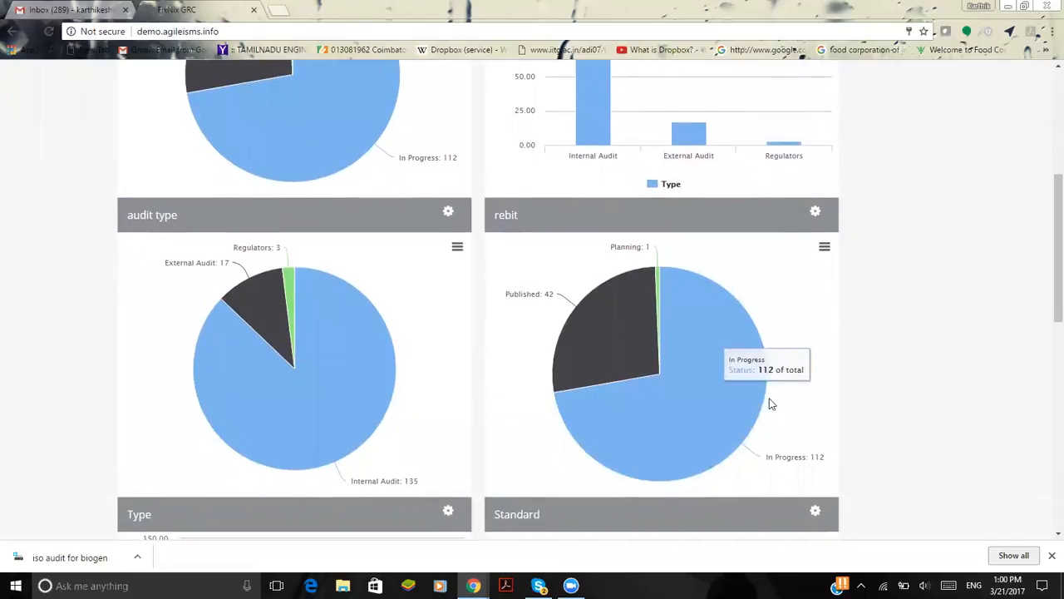
scroll(767, 399, down, 3)
scroll(769, 403, down, 2)
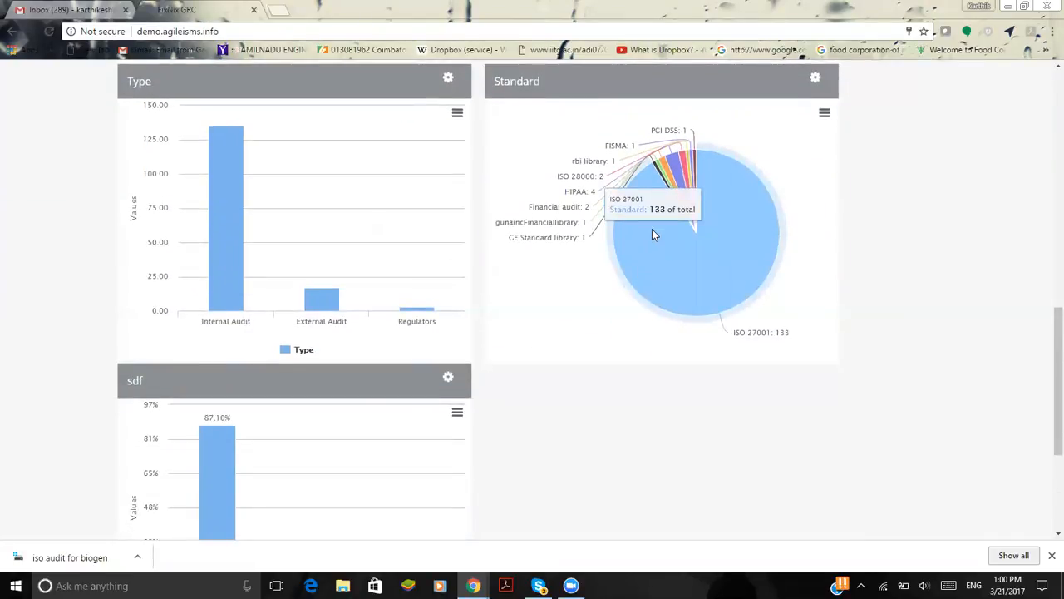
mouse_move(690, 163)
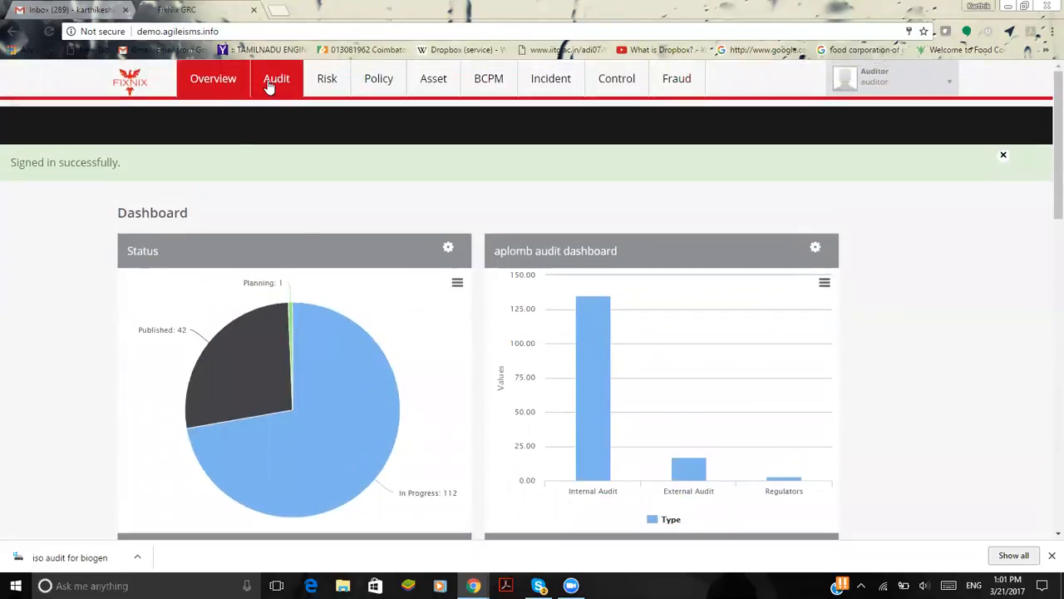
Open the audit module's calendar for March 2017 and check the dates of the hello world audit
click(267, 80)
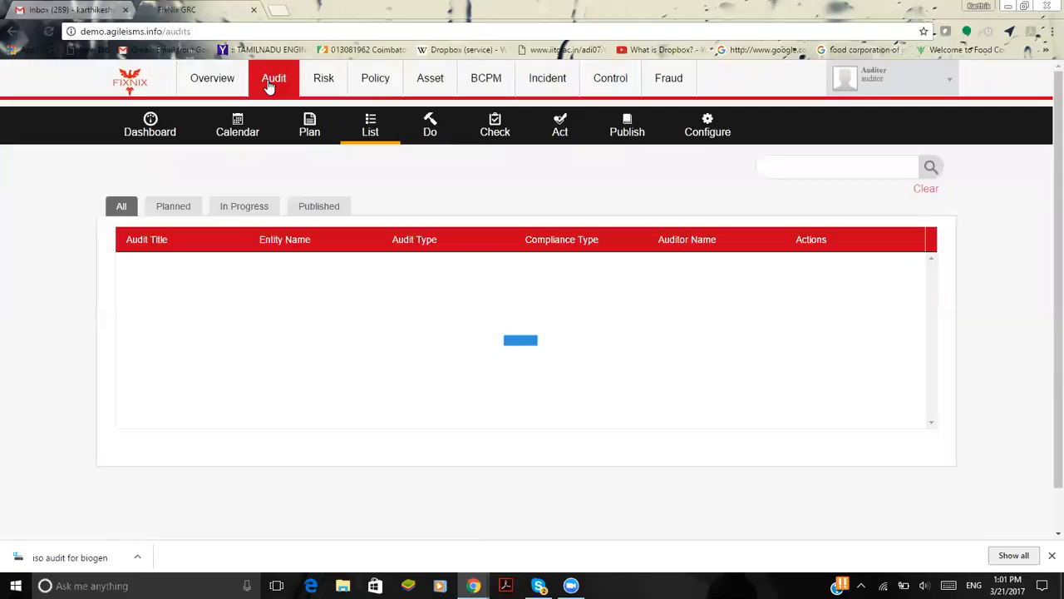
click(247, 135)
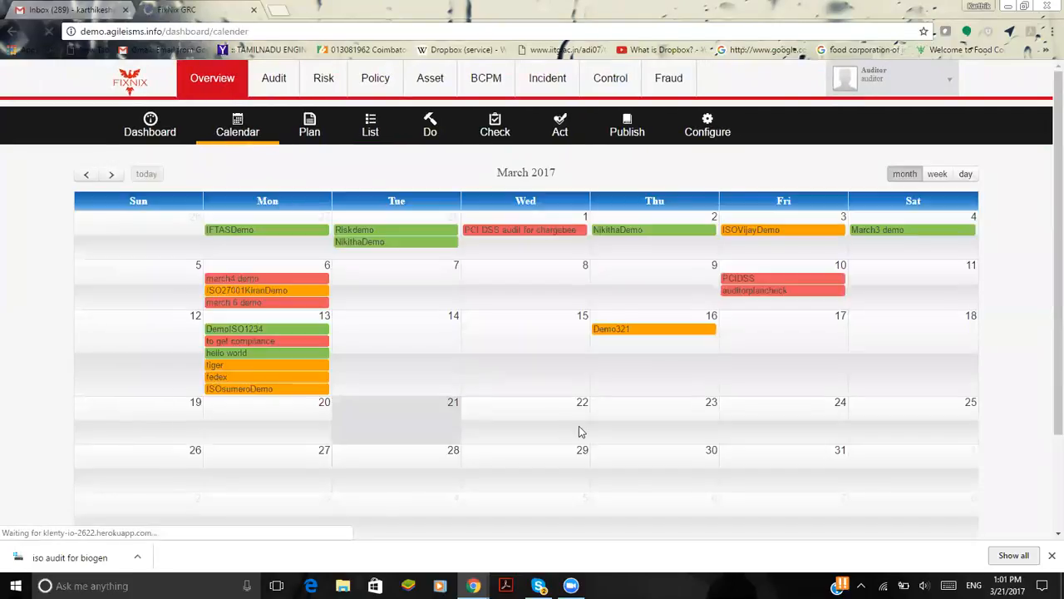
mouse_move(241, 354)
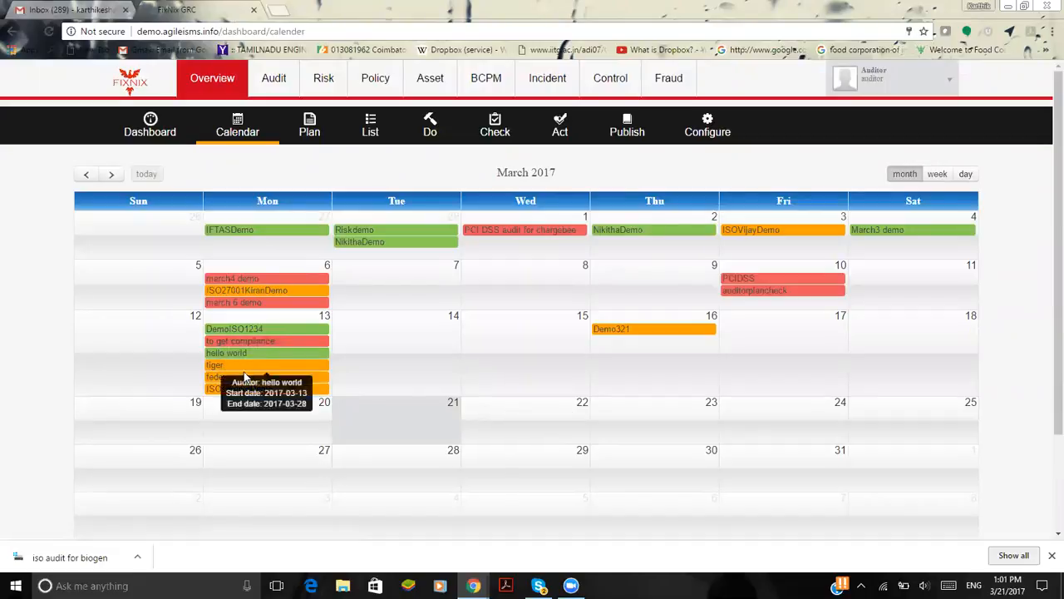
Start a new audit plan for the entity Jio with the audit title ISODemo123456
click(309, 132)
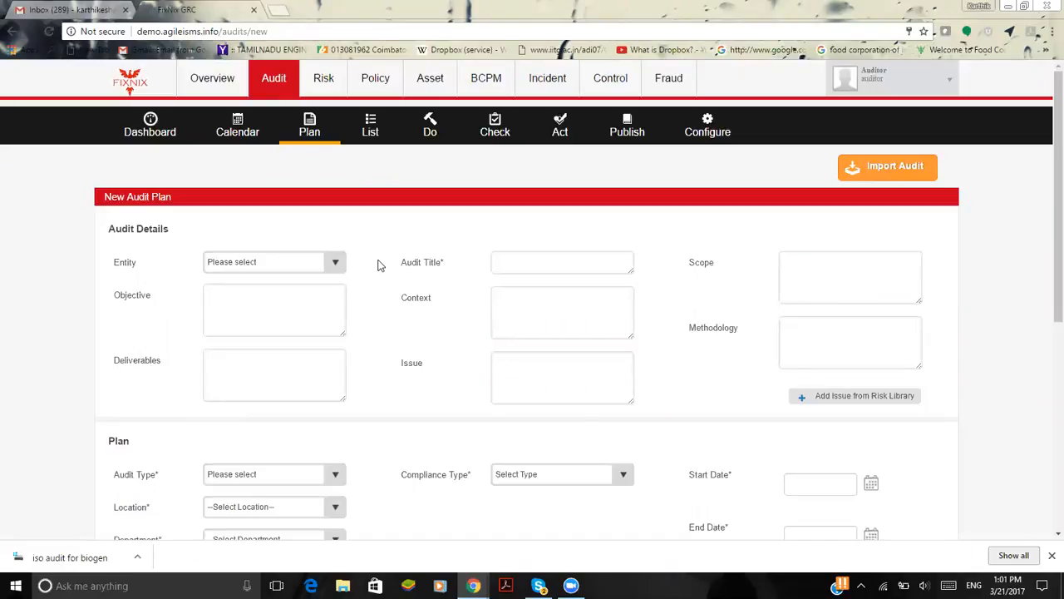
click(340, 264)
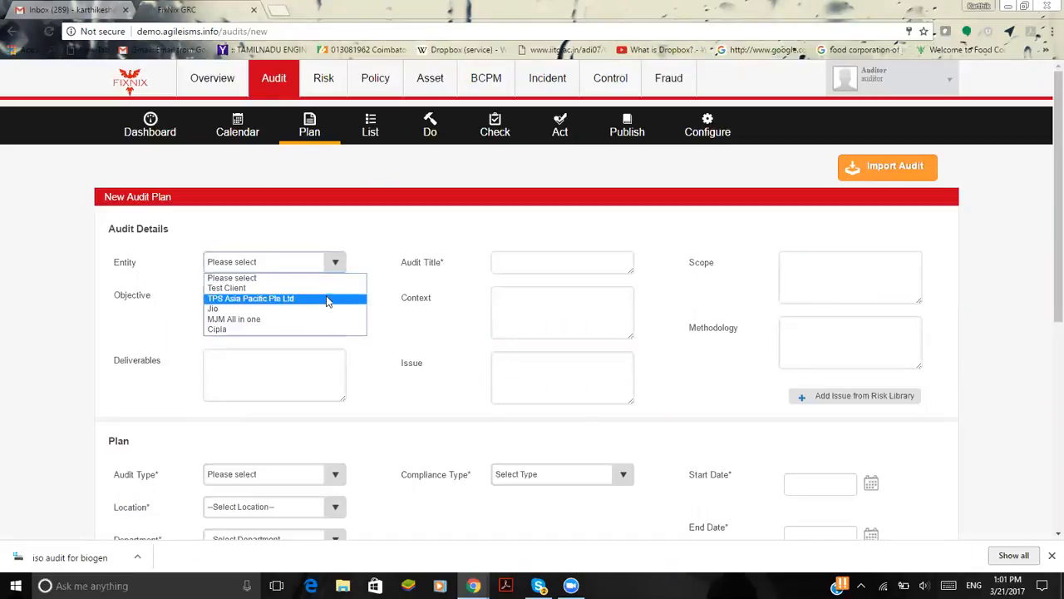
click(327, 308)
click(603, 265)
text(ISOD)
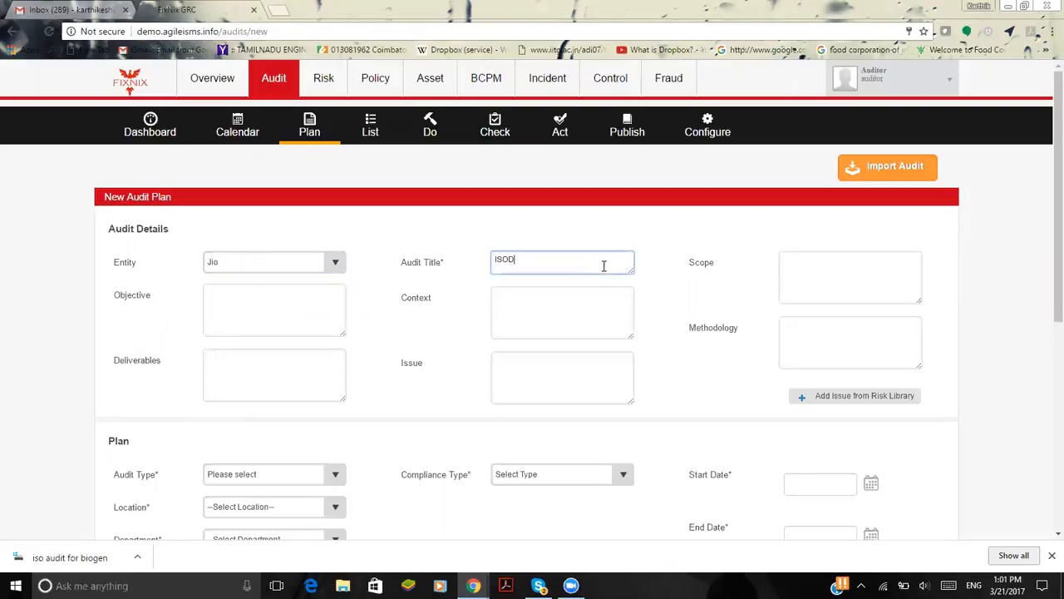
text(emo123456)
Enter "To get certification" as the scope of the audit plan
click(880, 287)
text(To get cert)
key(BackSpace)
key(BackSpace)
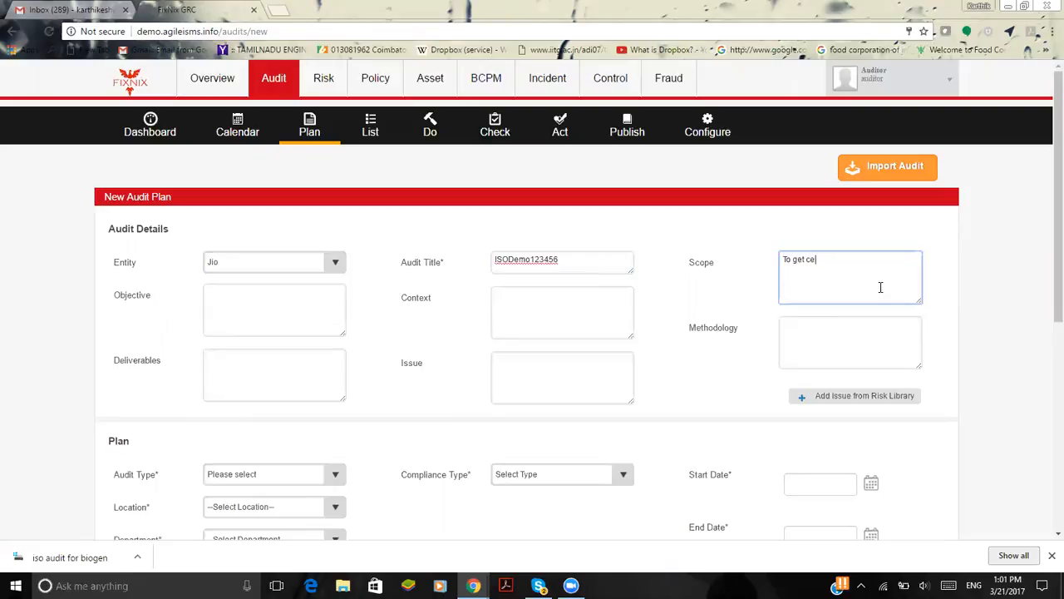
text(rtific)
text(ar)
text(tion)
Copy the scope text "To get certification" into the Objective and Context of the audit plan
click(295, 325)
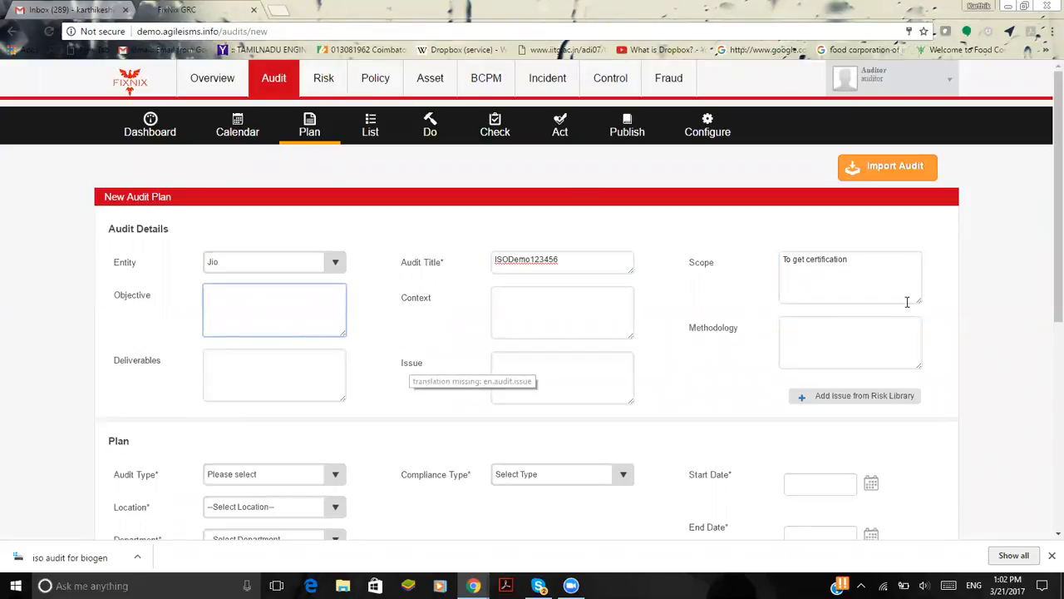
click(877, 256)
key(shift+Left)
key(shift+Left)
key(shift+Left)
key(shift+Left)
key(shift+Left)
key(shift+Left)
key(shift+Left)
key(shift+Left)
key(shift+Left)
key(shift+Left)
key(shift+Left)
key(shift+Left)
key(shift+Left)
key(shift+Left)
key(shift+Left)
key(shift+Left)
key(shift+Left)
key(shift+Left)
key(shift+Left)
key(shift+Left)
key(ctrl+c)
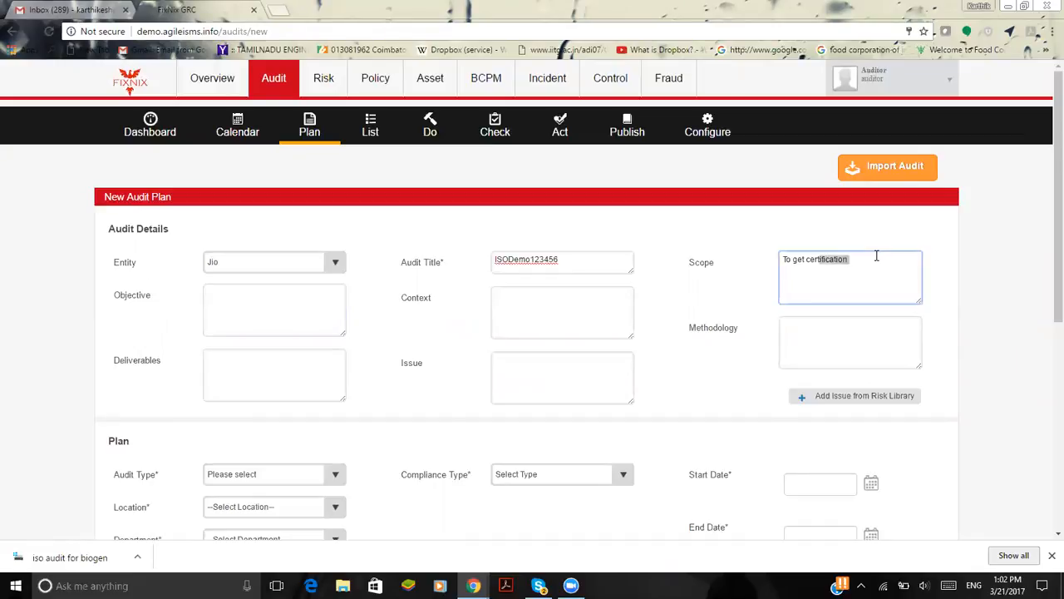
click(281, 340)
click(275, 322)
key(ctrl+v)
click(595, 294)
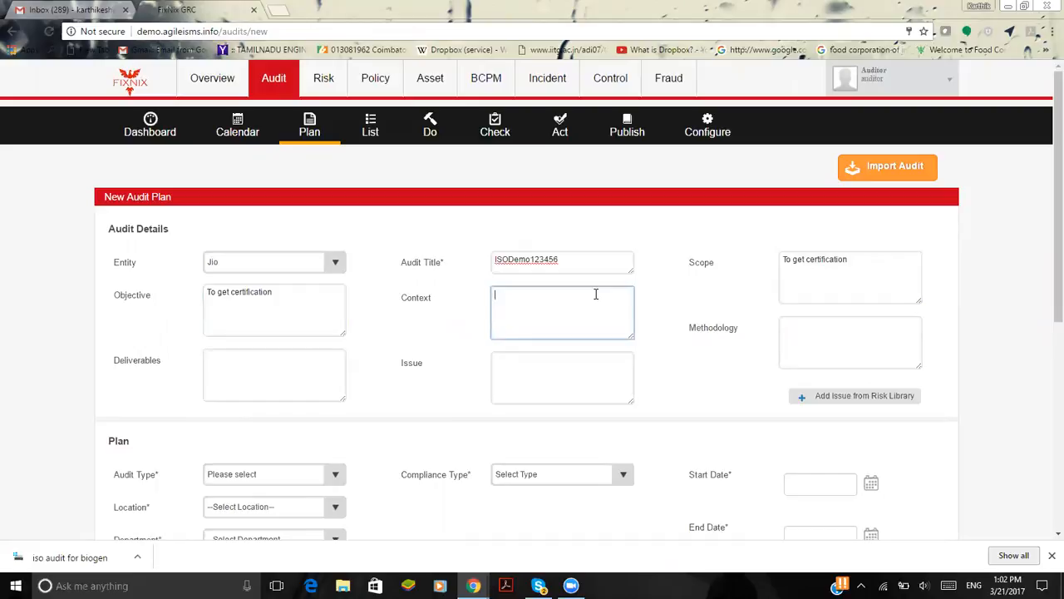
key(ctrl+v)
click(690, 339)
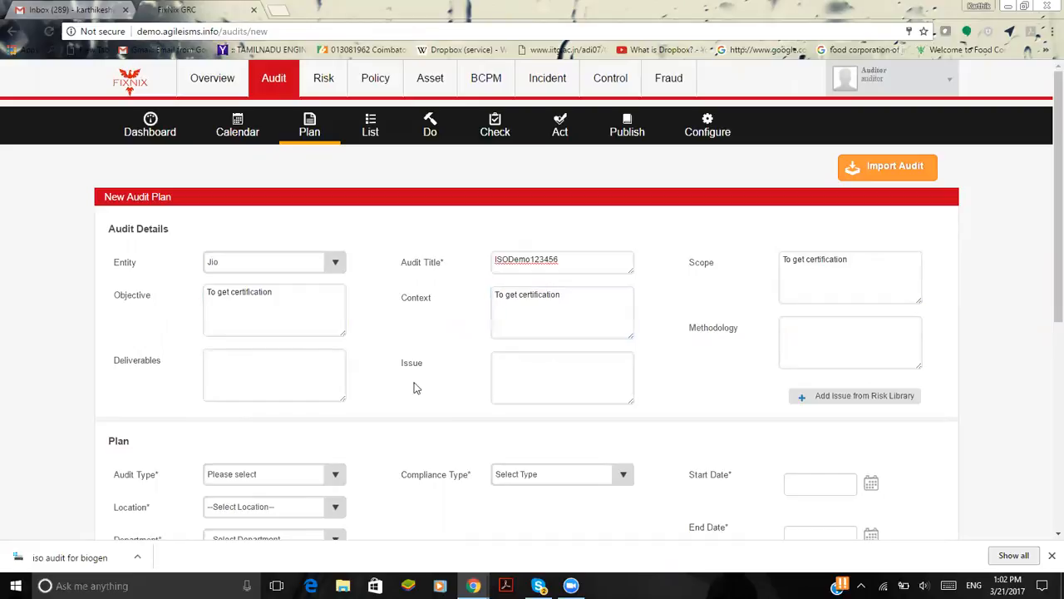
Set the plan's audit type to Internal Audit, location to Chennai, department to Internal audit and team to AuditTeam
scroll(663, 371, down, 3)
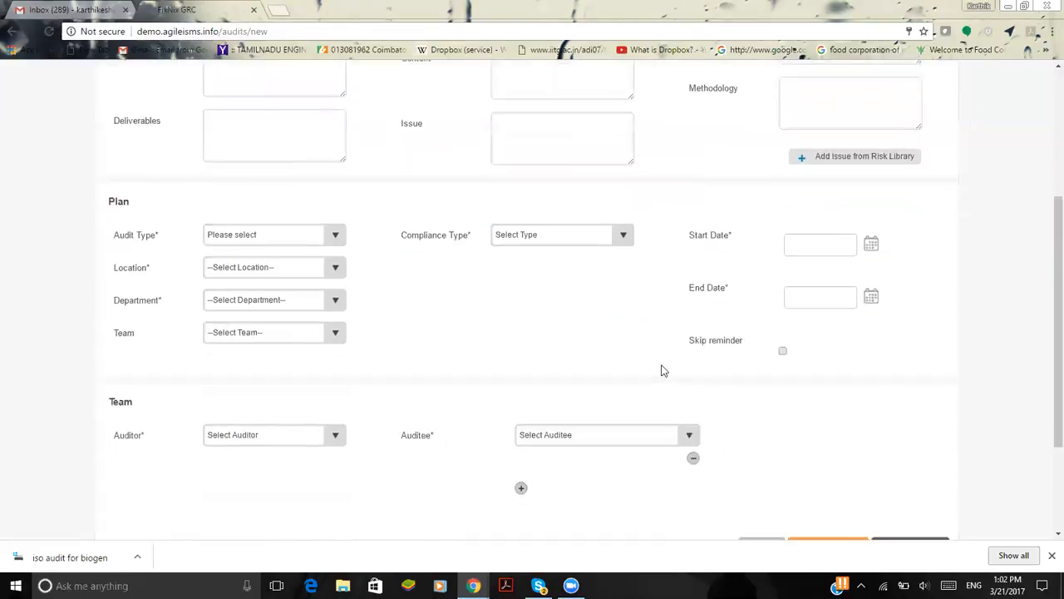
click(268, 219)
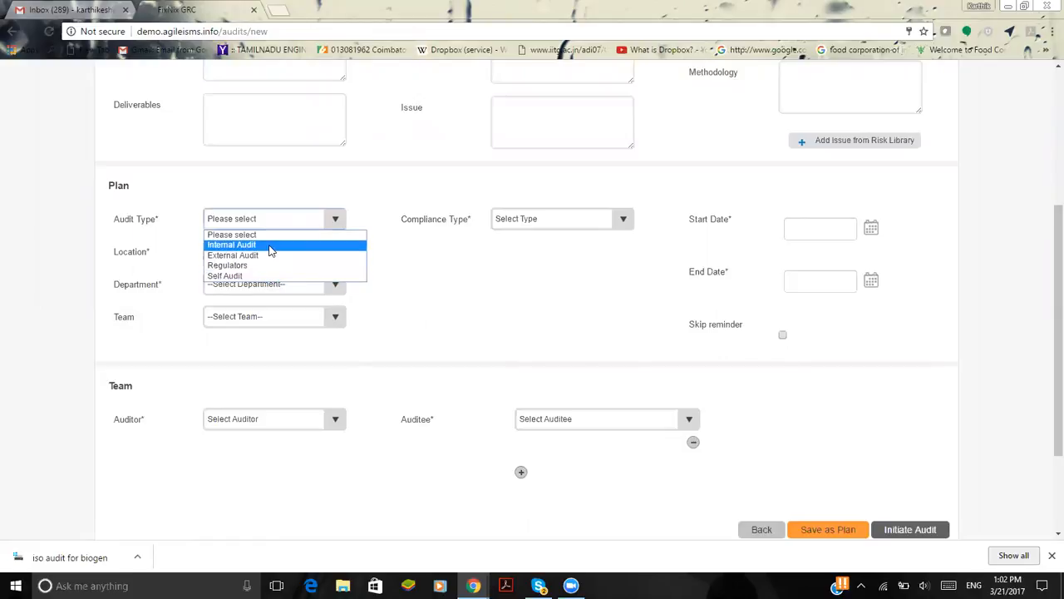
click(269, 245)
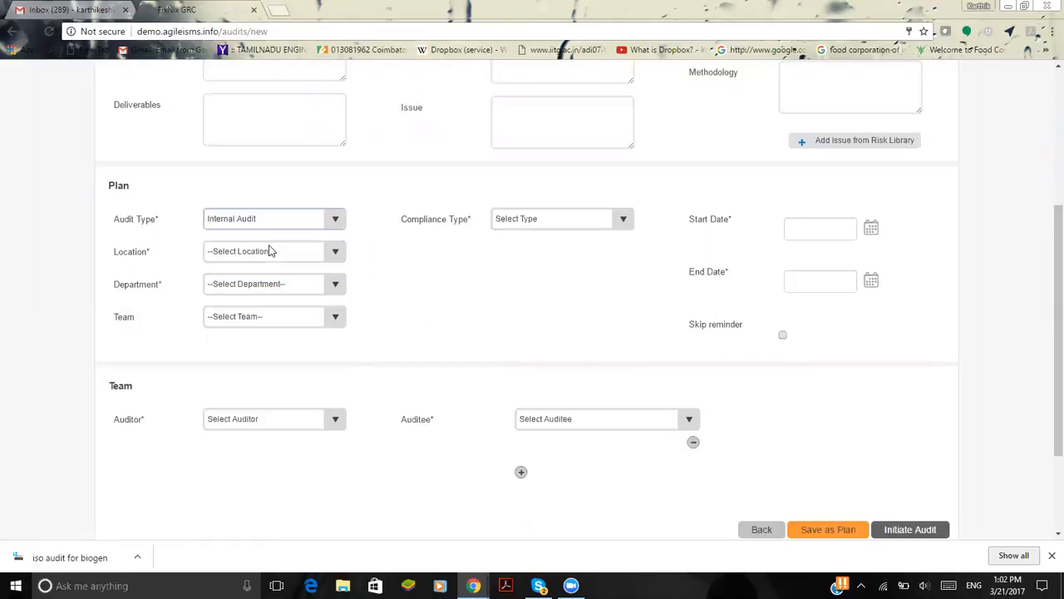
click(314, 263)
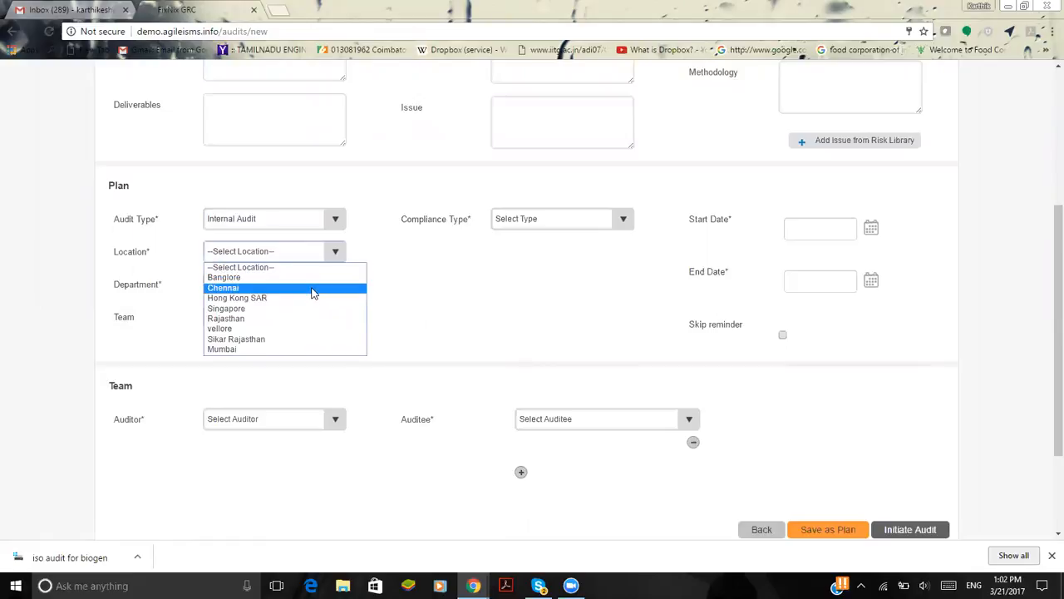
click(314, 290)
click(294, 282)
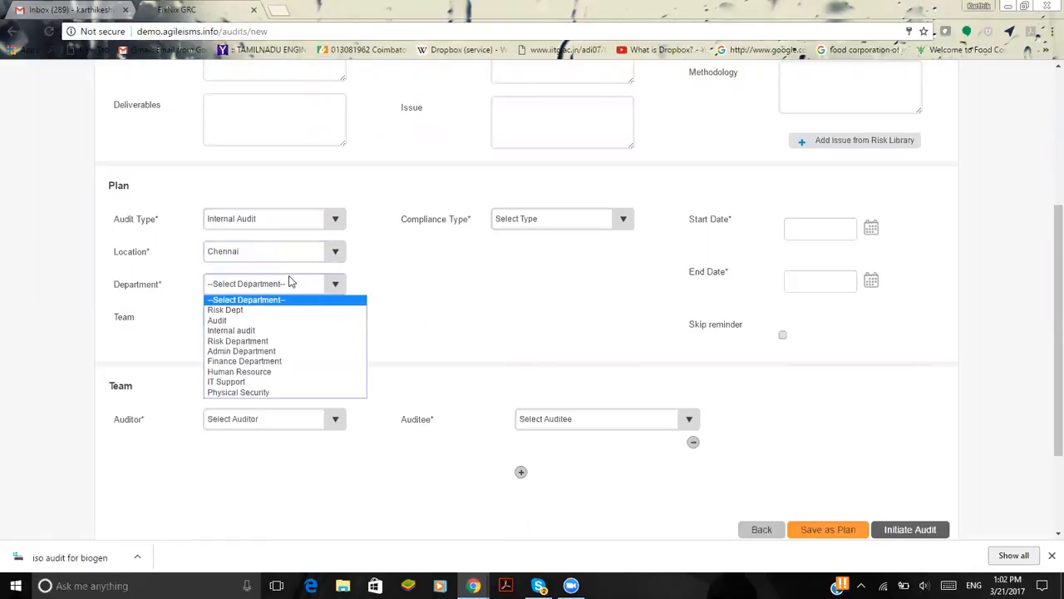
click(288, 331)
click(274, 315)
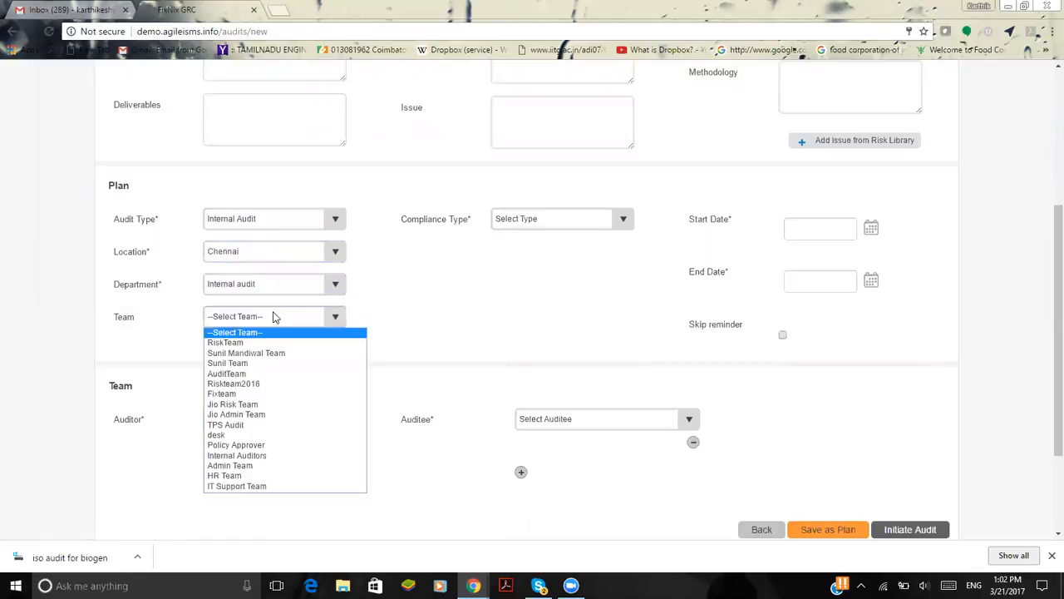
click(275, 373)
Set the plan's compliance type to Compliance Audit and the standard to ISO 27001
click(564, 223)
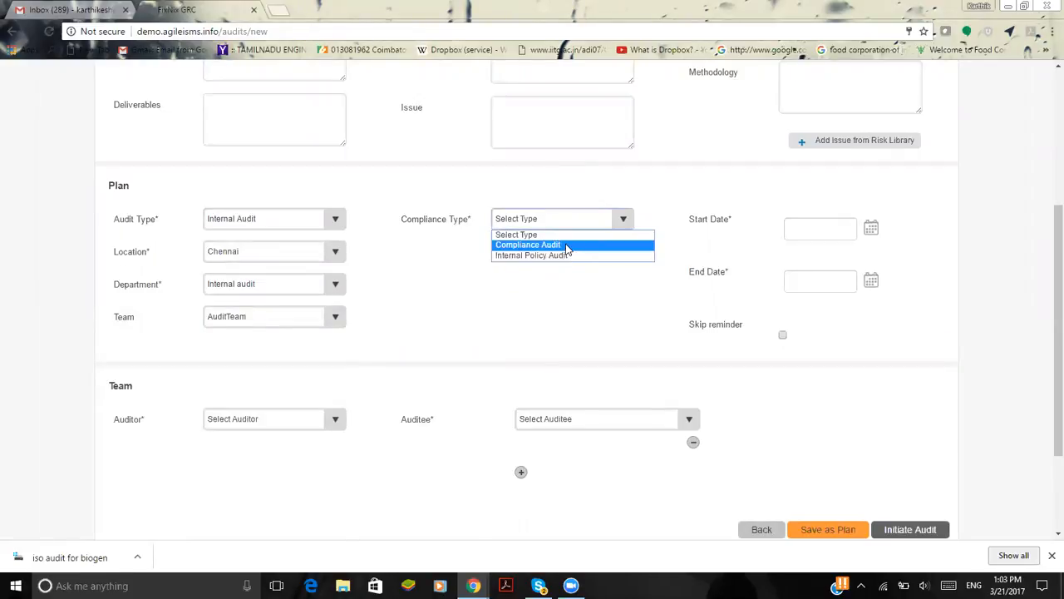
click(567, 246)
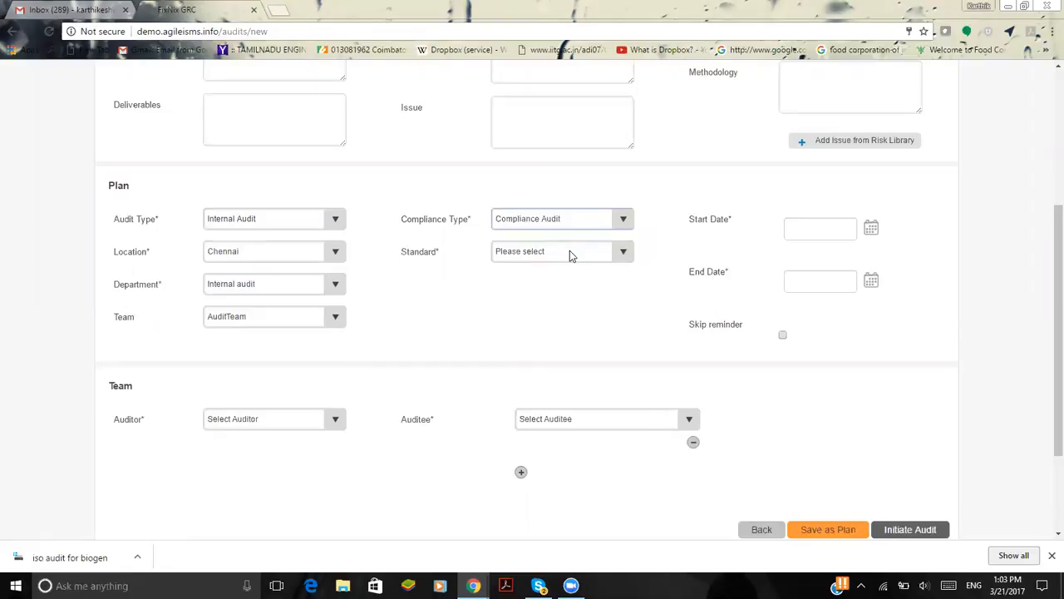
click(570, 255)
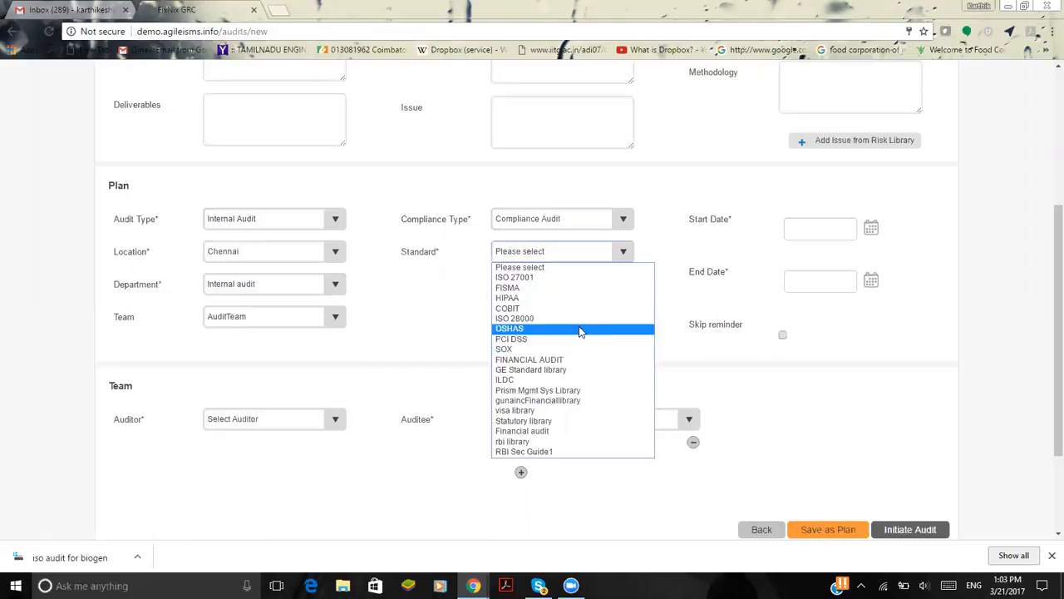
click(557, 278)
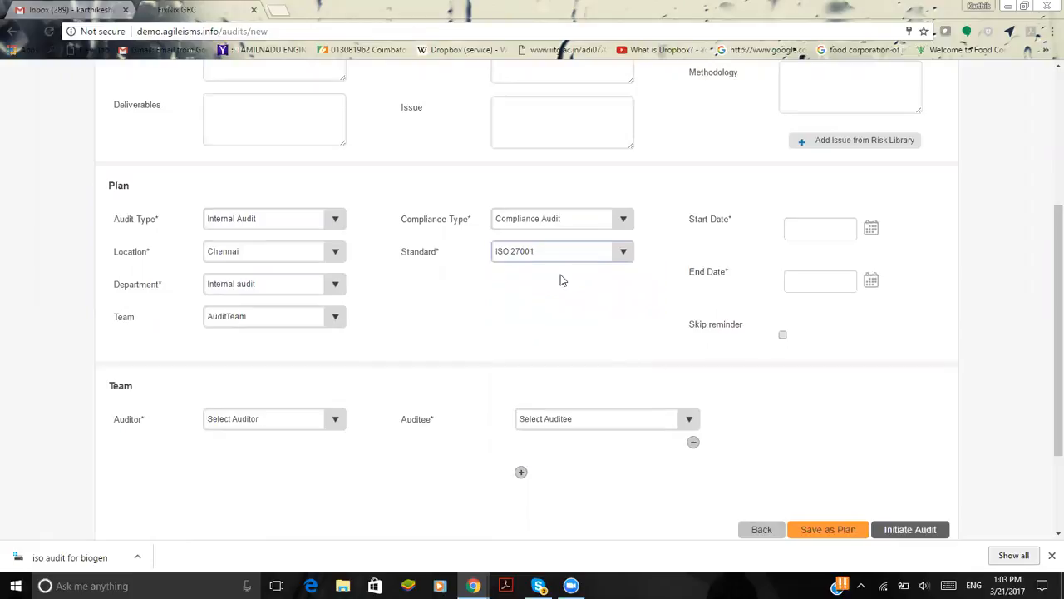
Set the audit's start date to 21/03/2017 and its end date to 31/03/2017
click(870, 230)
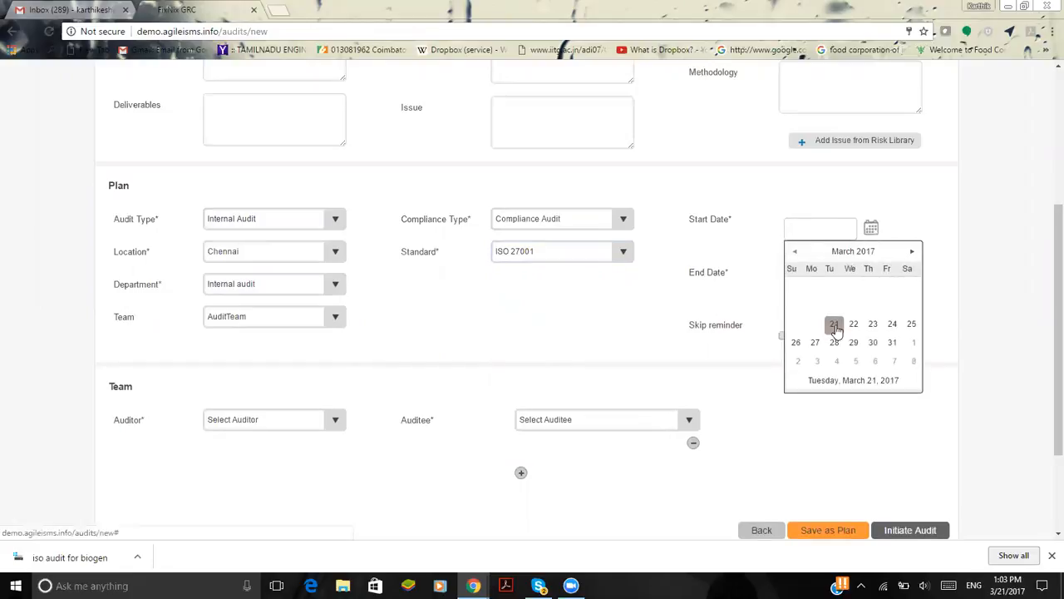
click(834, 325)
click(873, 282)
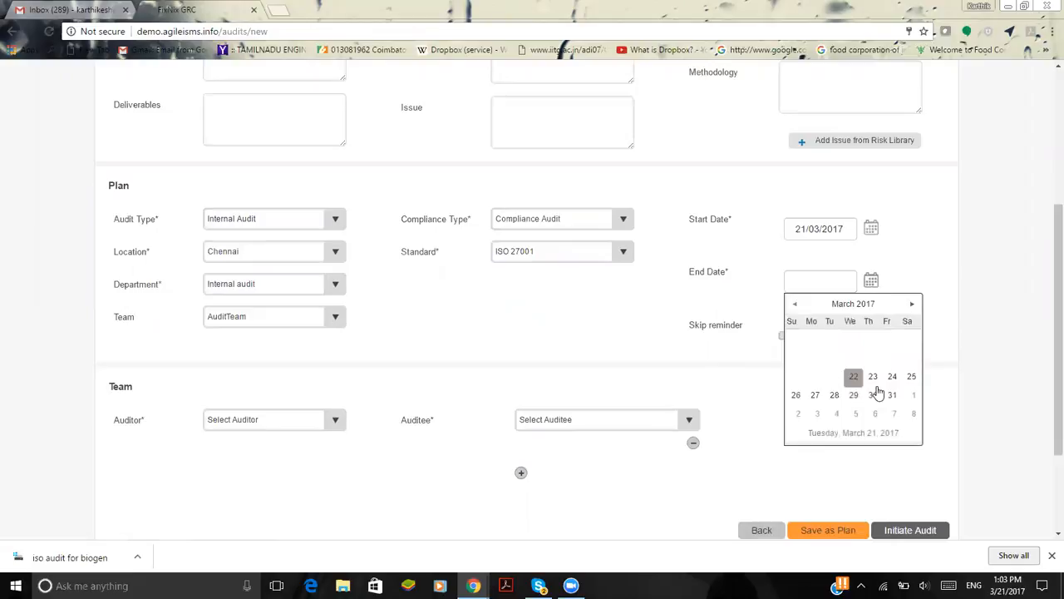
click(895, 395)
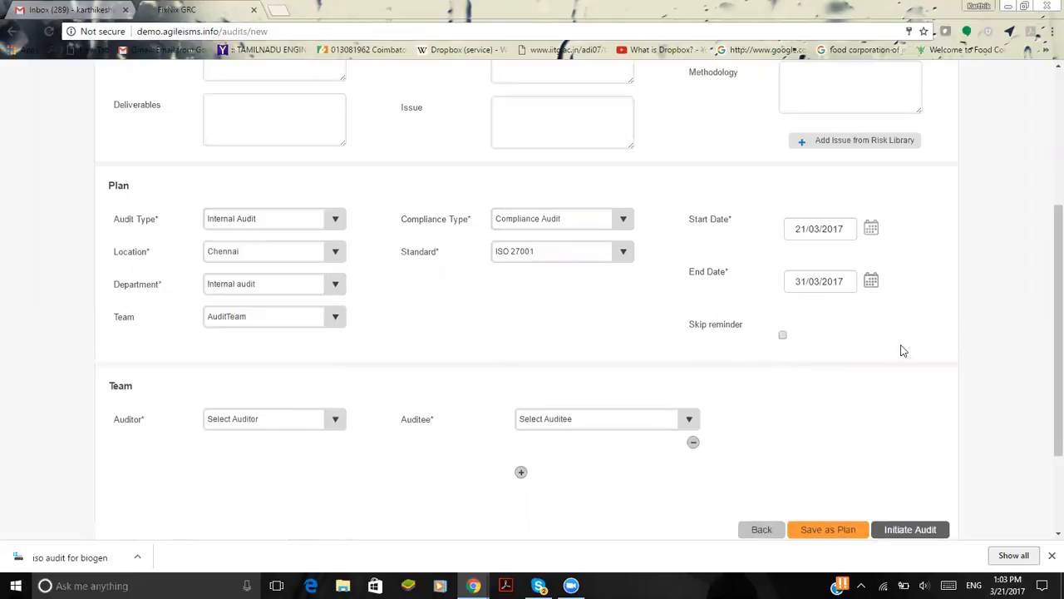
Assign auditor as the plan's Auditor and demo as its Auditee in the Team section
scroll(886, 309, down, 1)
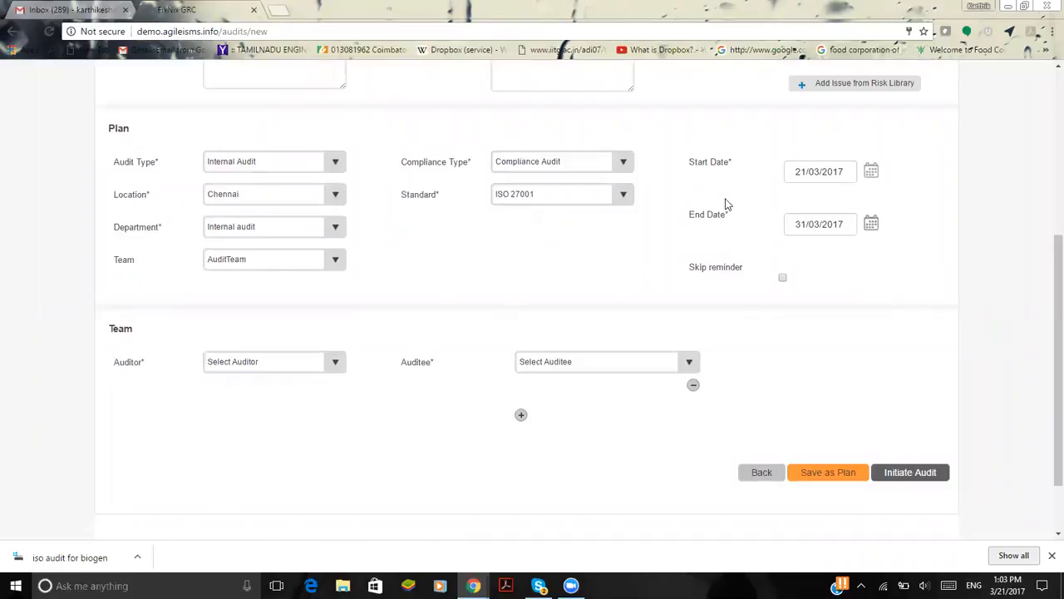
click(273, 364)
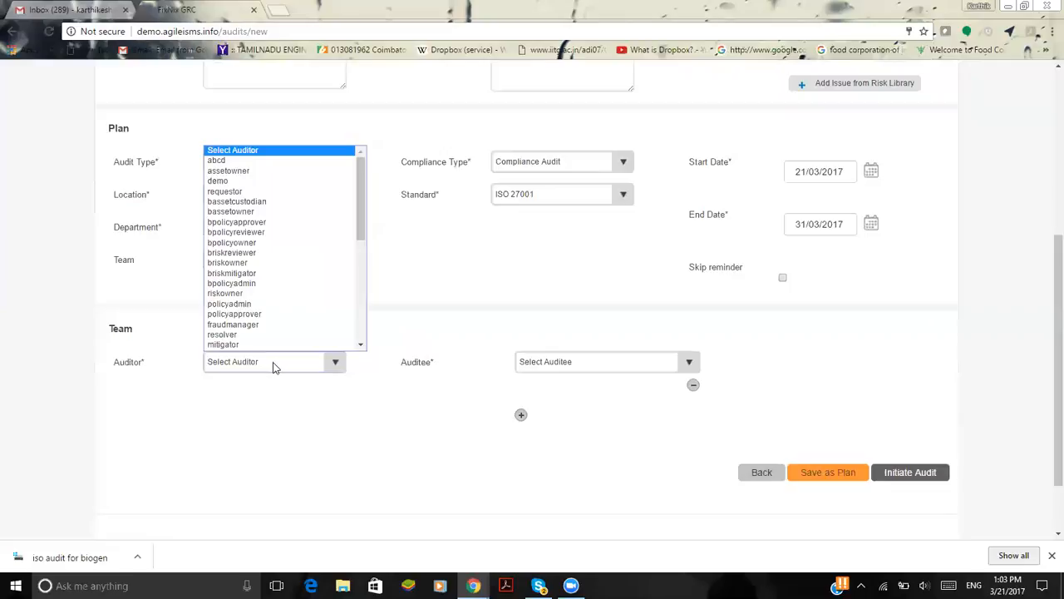
key(Down)
key(a)
key(a)
key(a)
key(a)
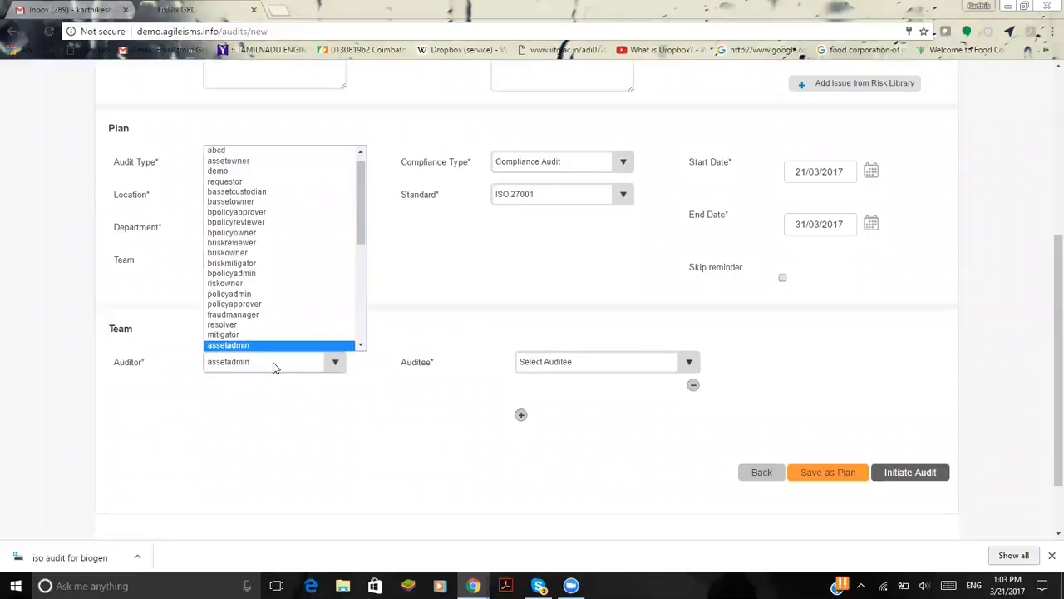
key(Return)
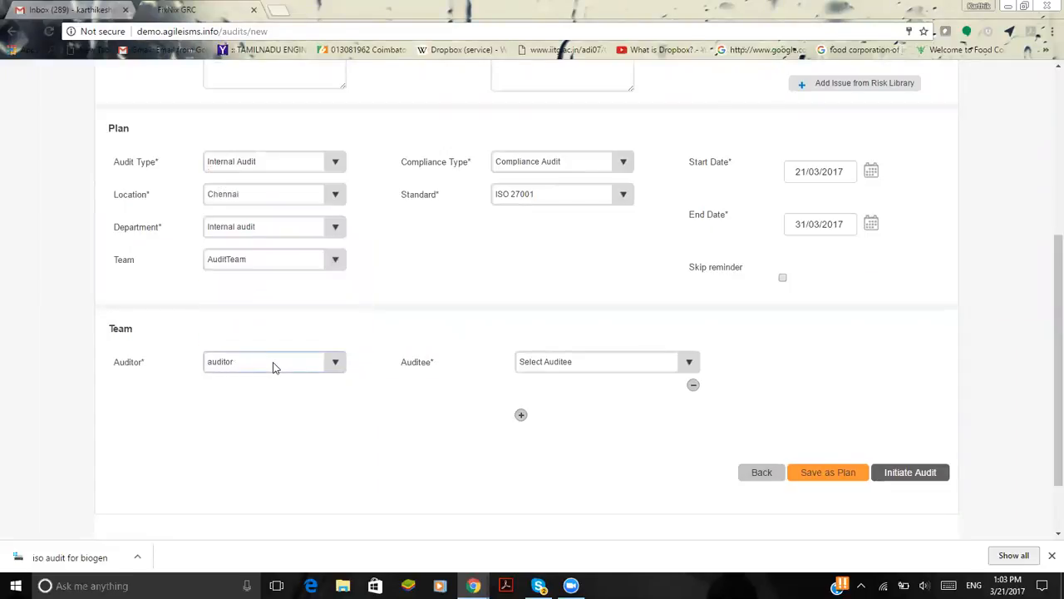
click(654, 364)
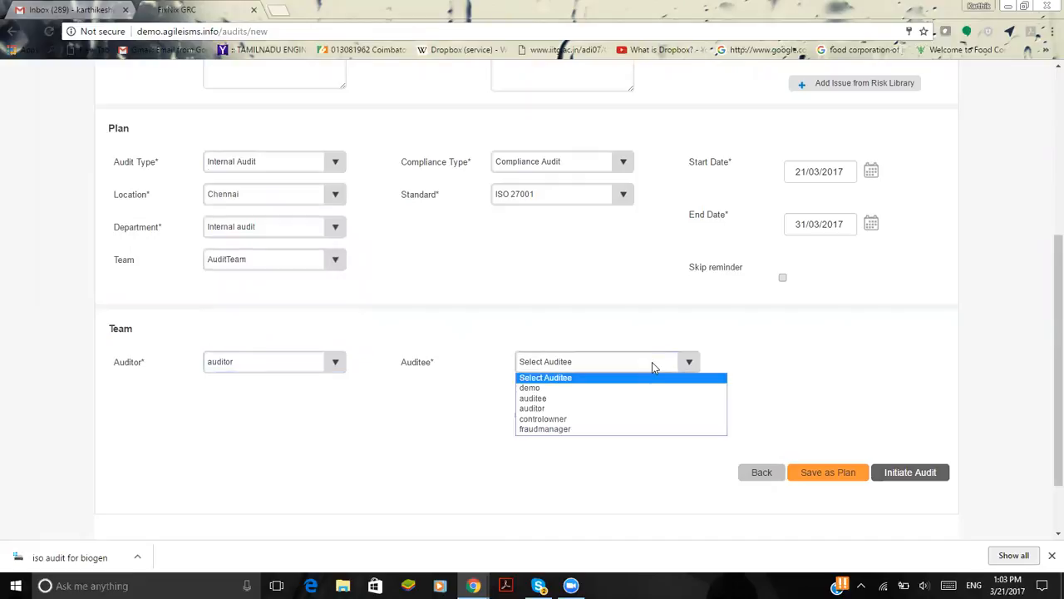
click(642, 387)
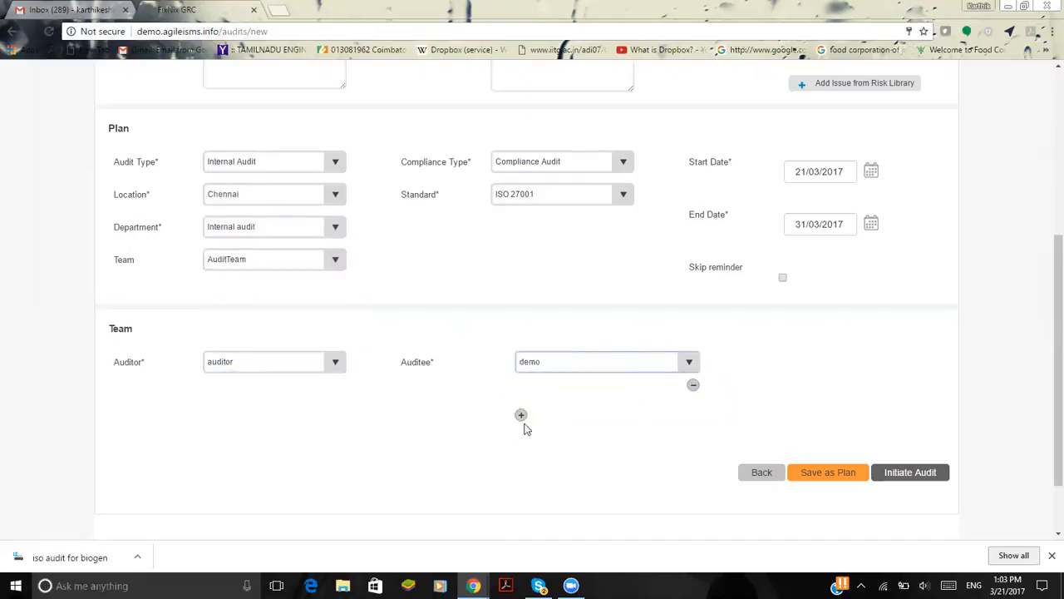
Add three extra empty auditee rows to the Team section and remove them again
click(520, 415)
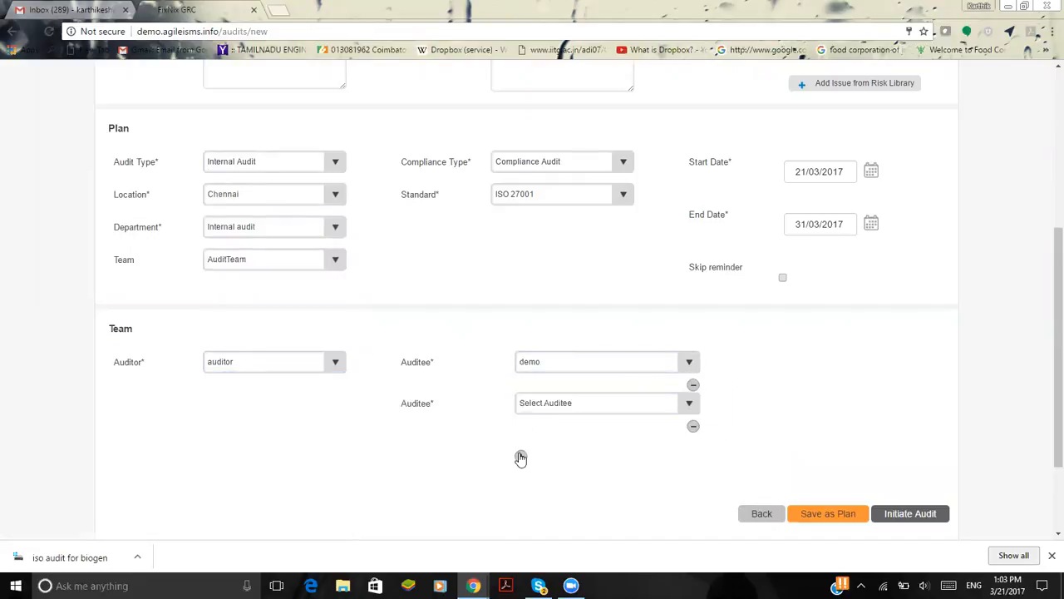
click(520, 454)
click(522, 496)
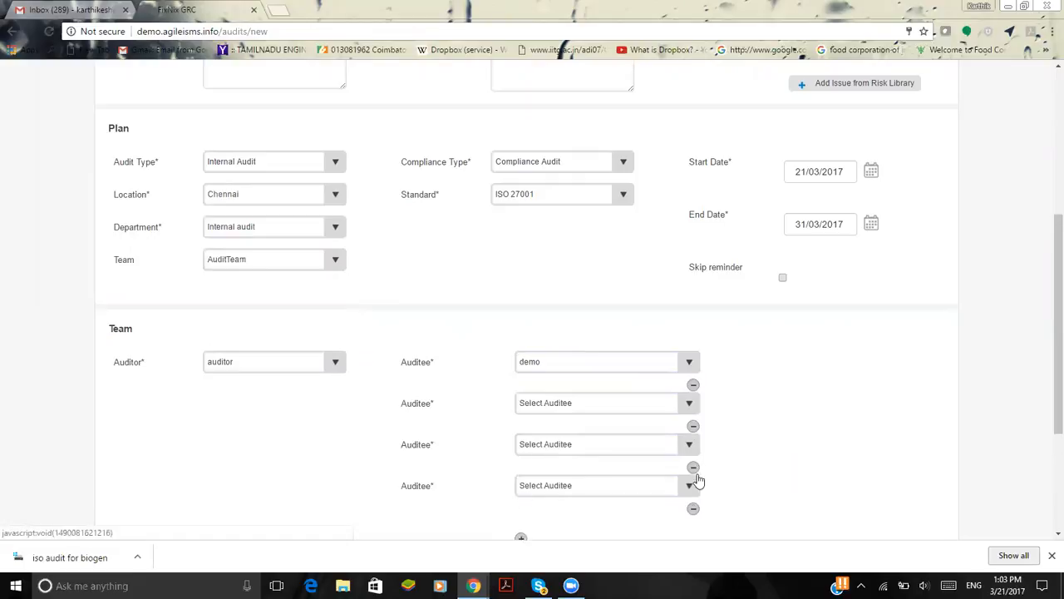
click(693, 508)
click(693, 468)
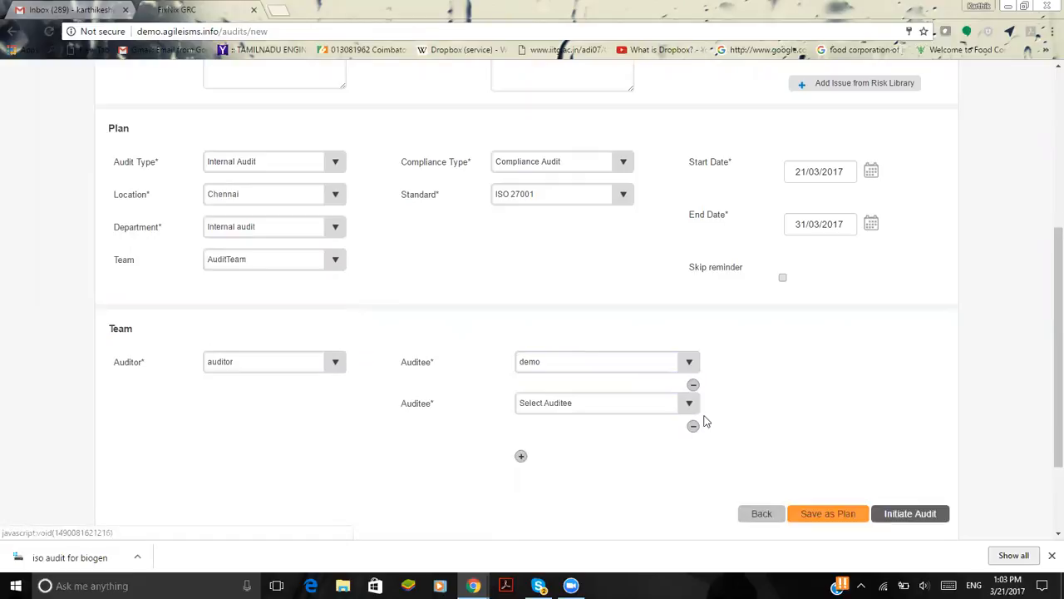
click(693, 426)
Initiate the audit and open the compliance checklist of ISODemo123456 from the list of all audits
click(836, 479)
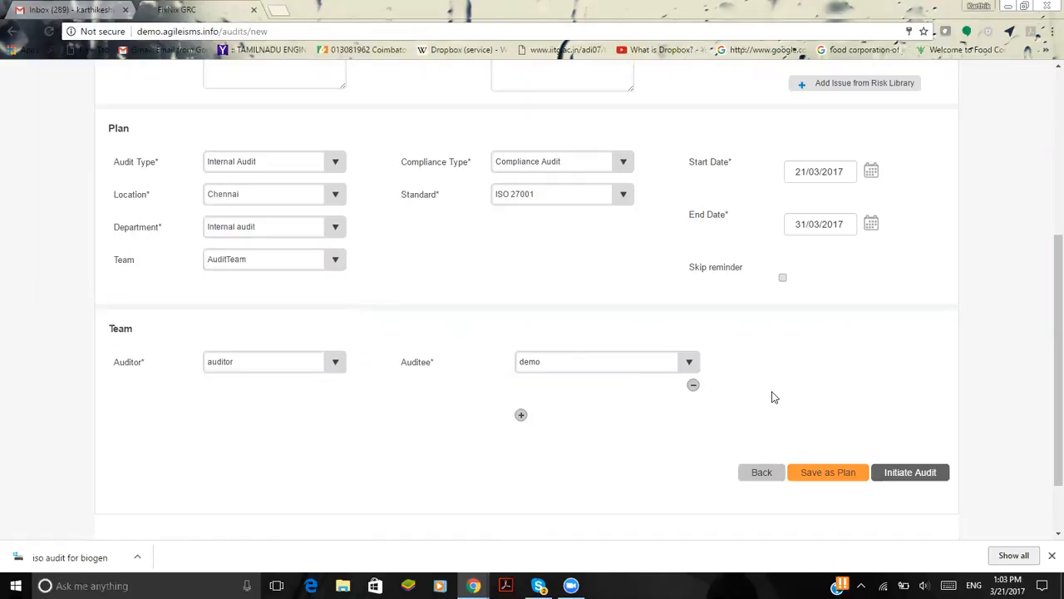
click(891, 479)
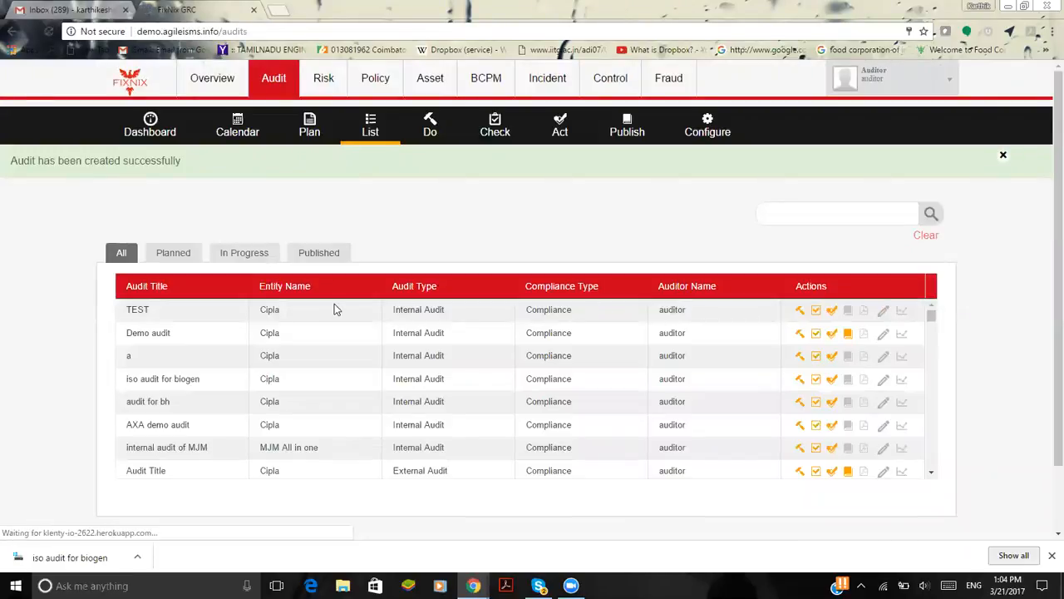
scroll(506, 311, down, 10)
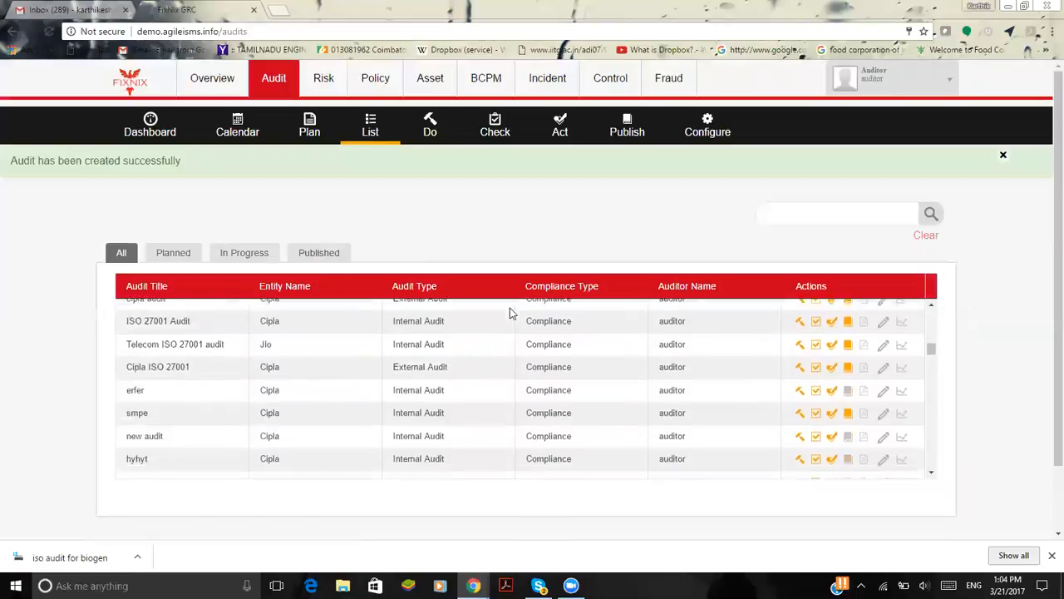
scroll(505, 270, down, 10)
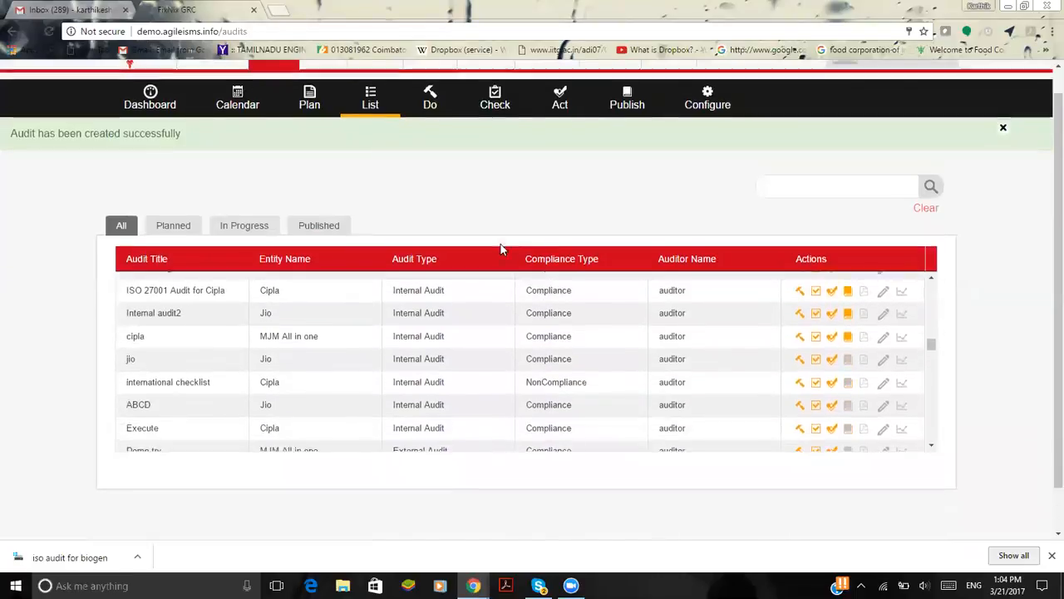
scroll(505, 263, down, 10)
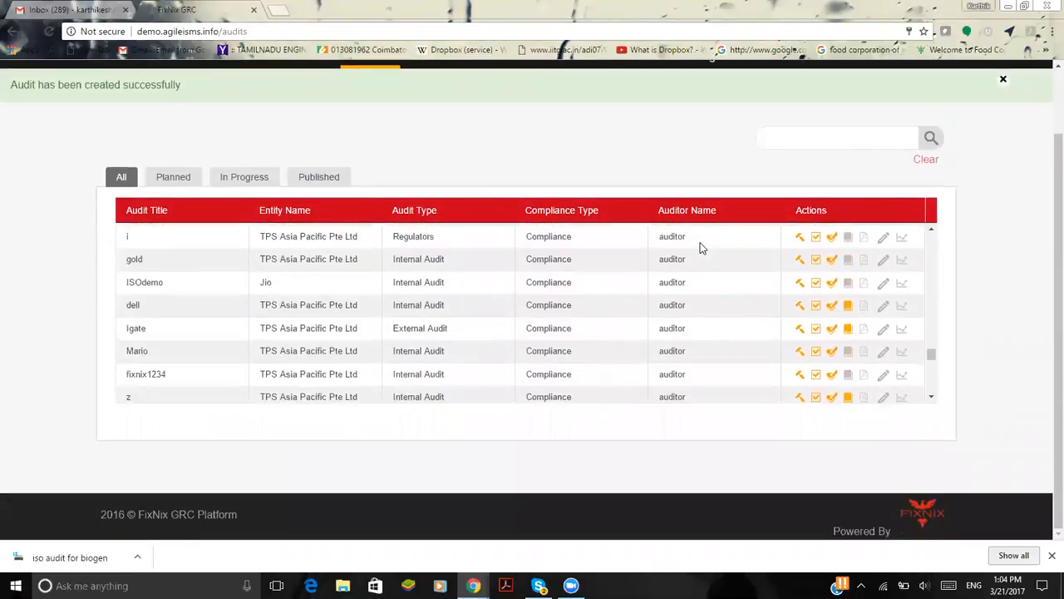
scroll(701, 246, down, 5)
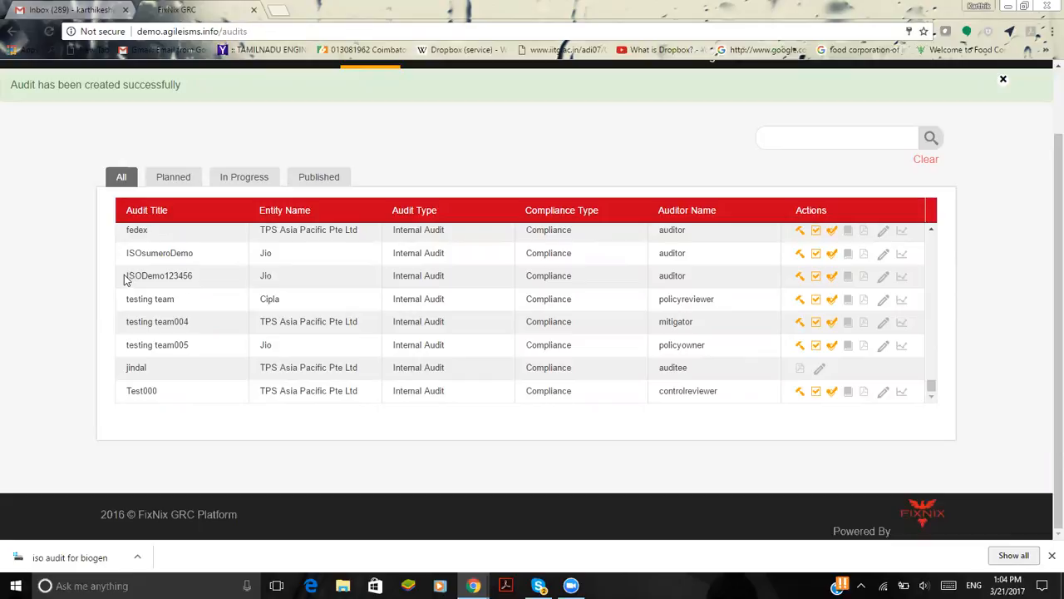
drag(126, 280, 199, 279)
click(322, 288)
click(799, 275)
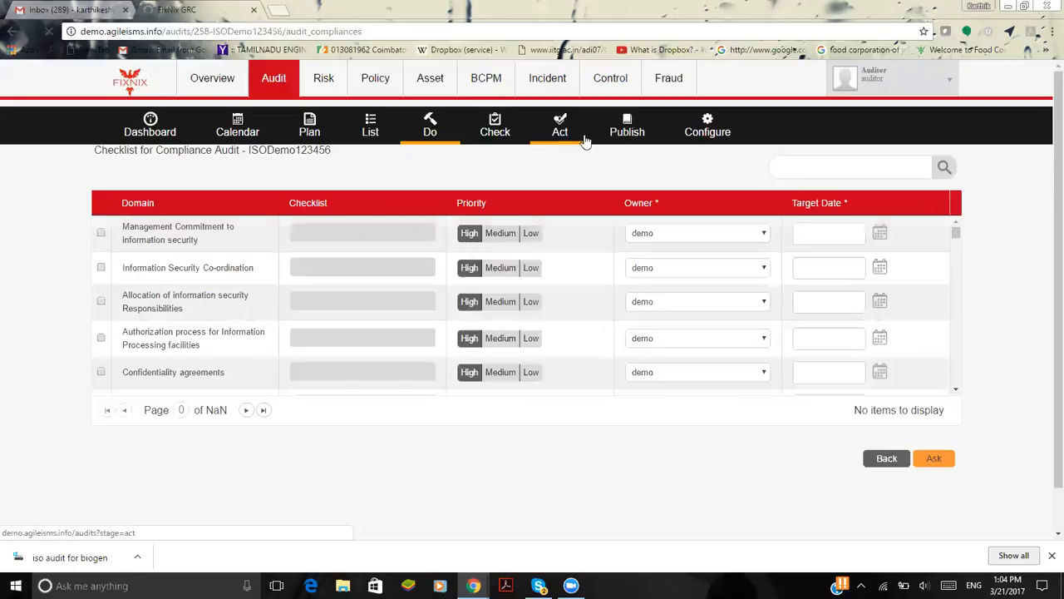
Select the Management Commitment and Information Security Co-ordination domains, giving the first the checklist items "Information Security Policies?" and "sec architecture test123"
click(104, 234)
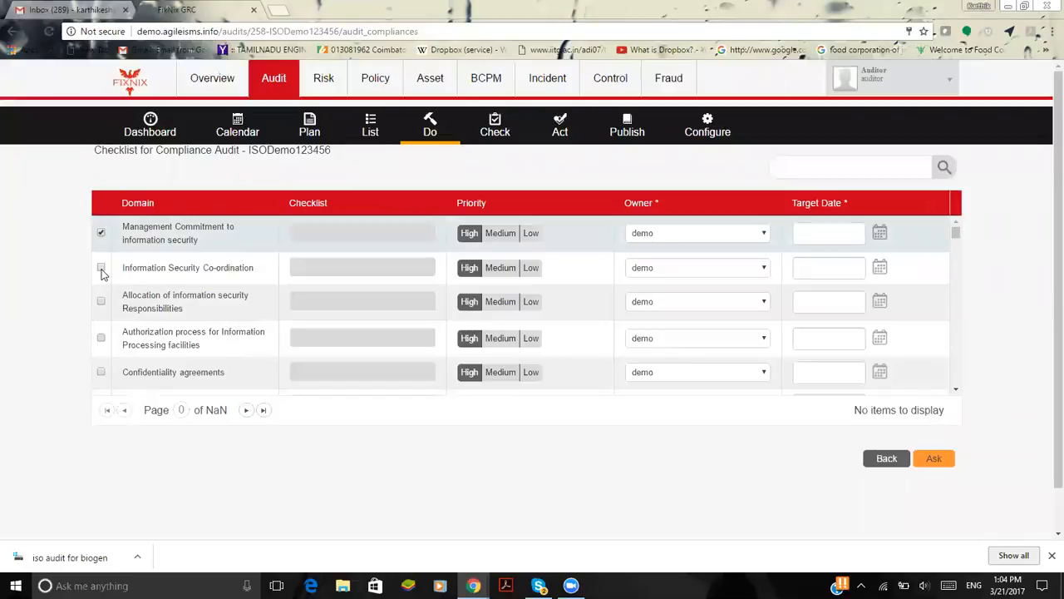
click(101, 269)
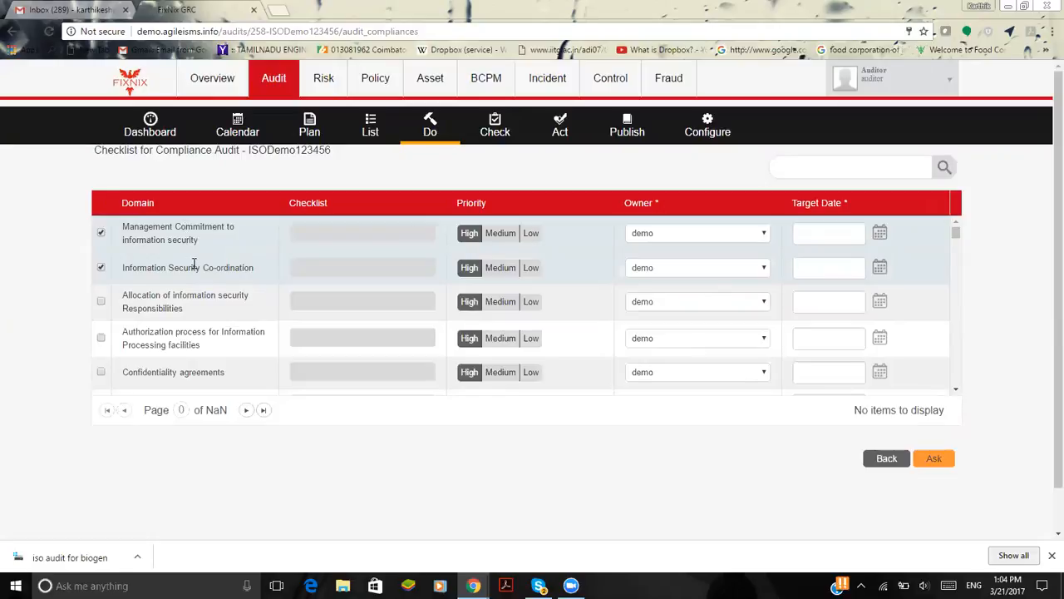
click(429, 241)
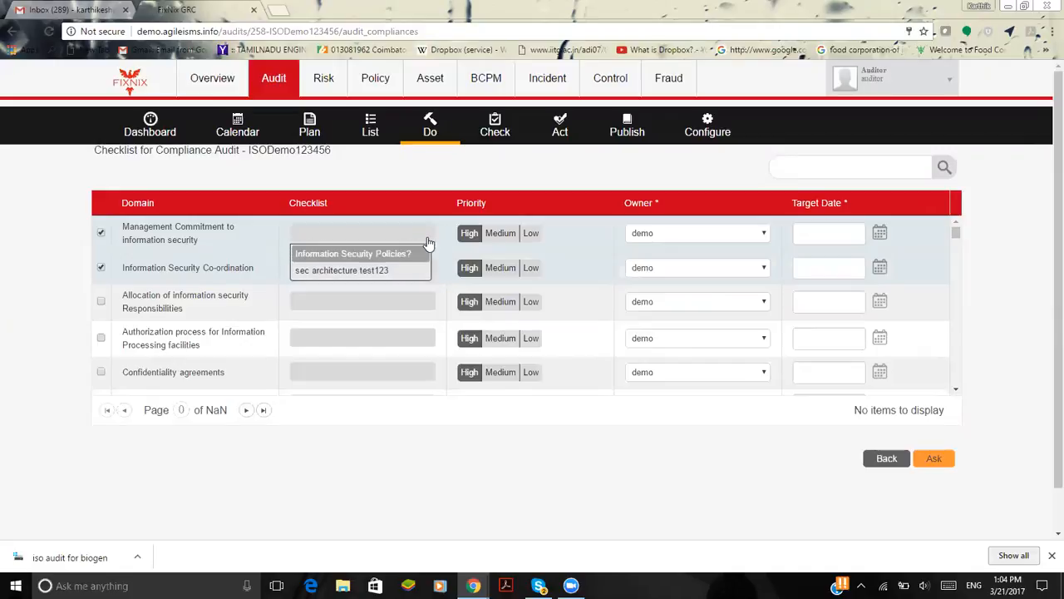
click(424, 256)
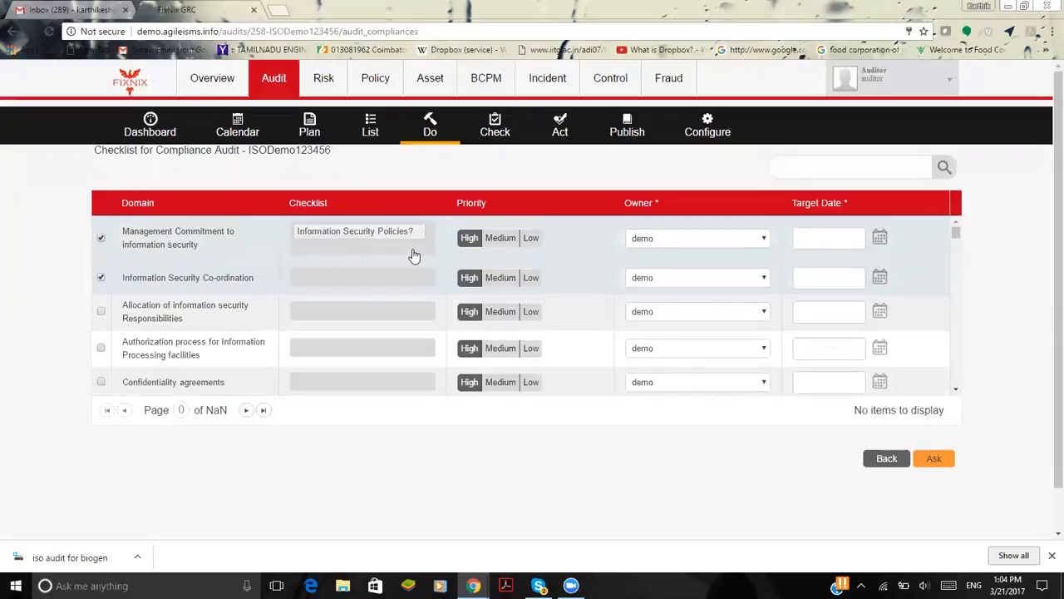
click(409, 253)
click(400, 270)
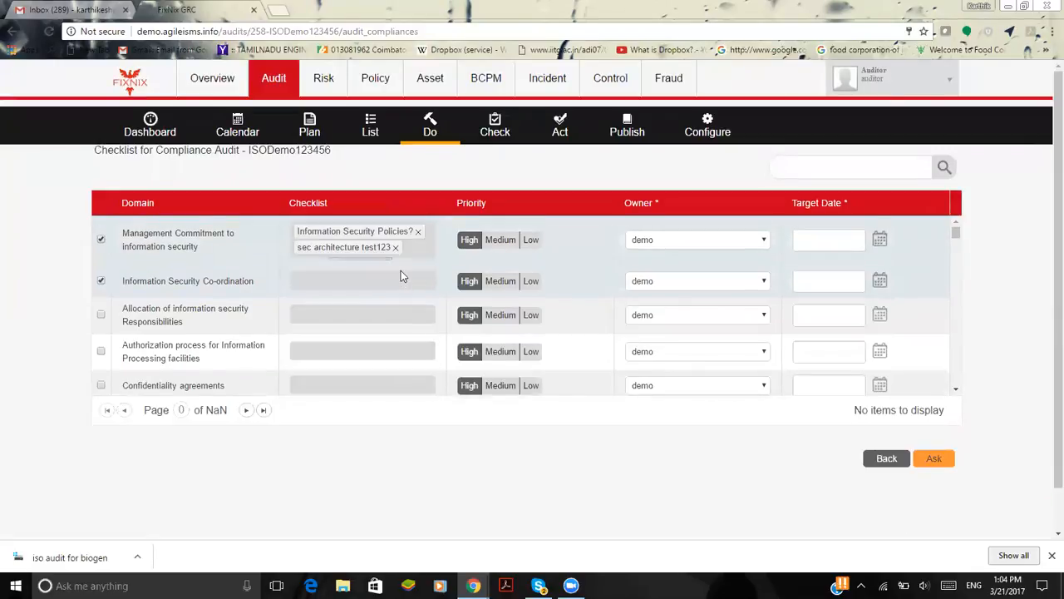
Give the Information Security Co-ordination domain the checklist item "Infosec SPOC for the project present?" and Medium priority
click(399, 285)
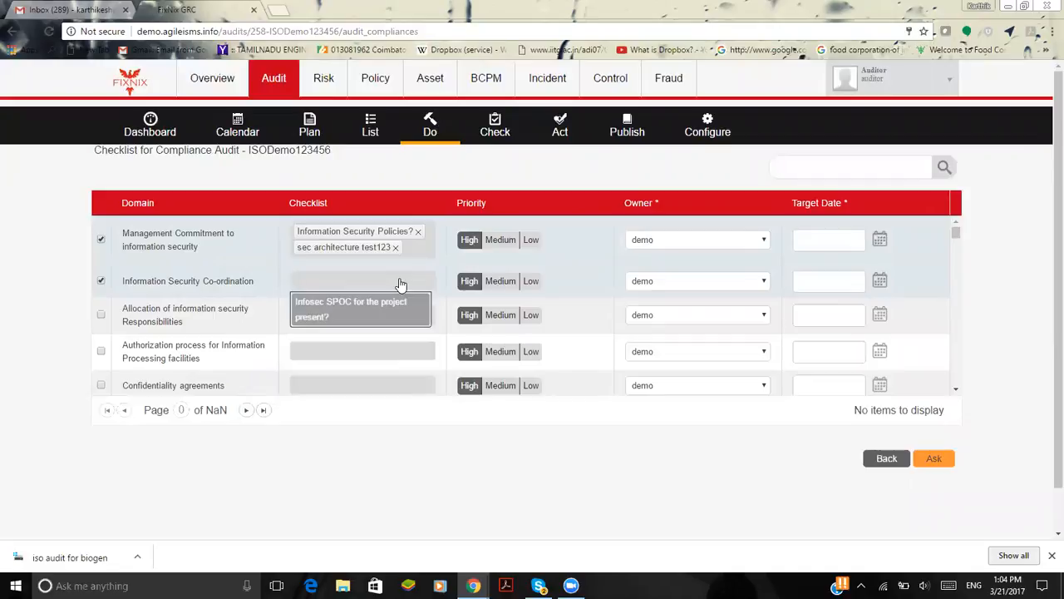
click(397, 299)
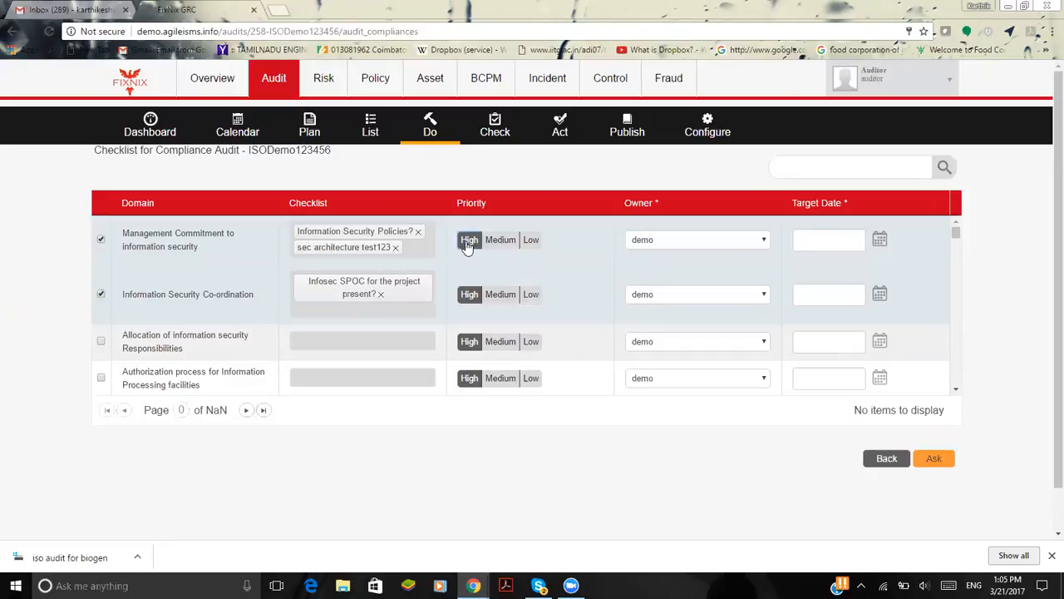
click(499, 299)
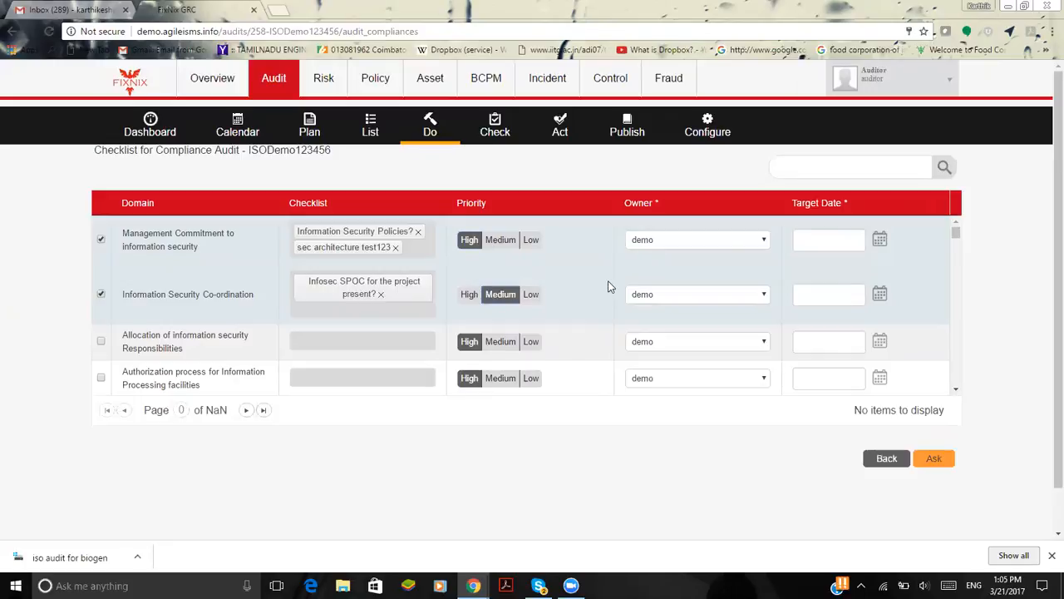
Choose demo as the owner of both selected checklist domains
click(633, 296)
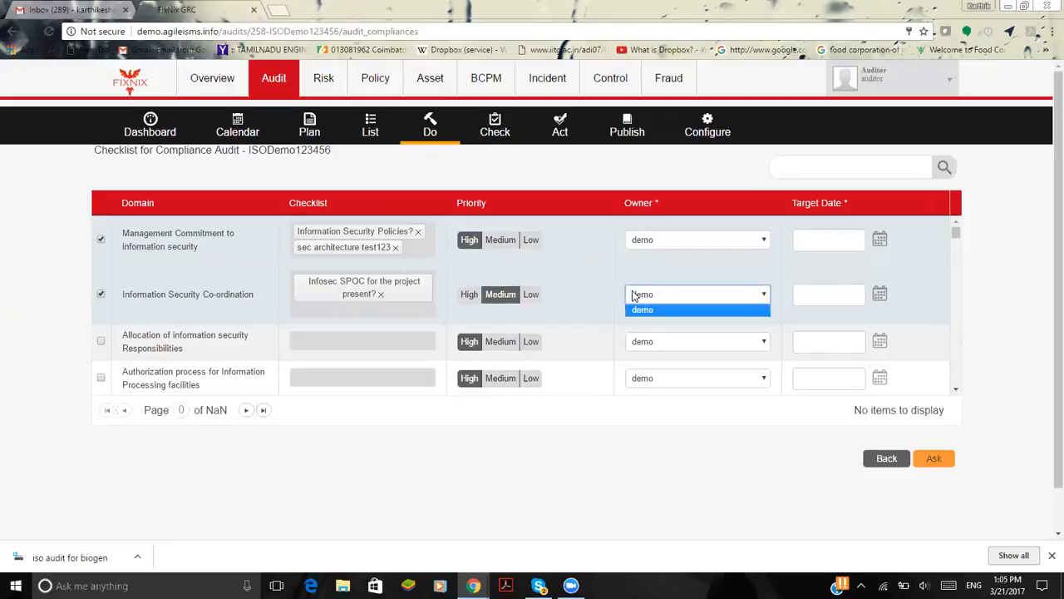
click(594, 283)
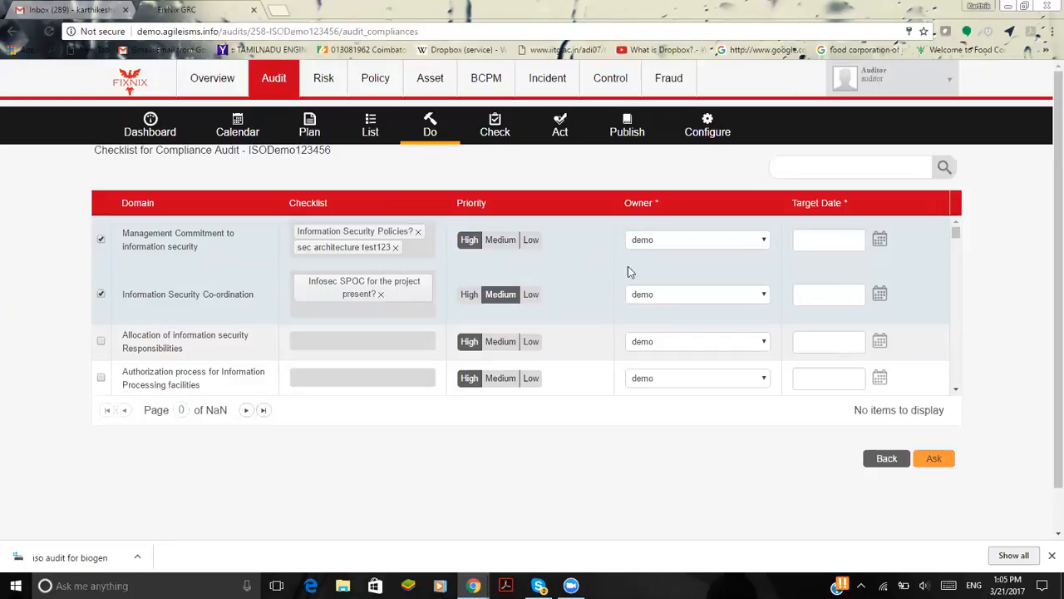
click(719, 247)
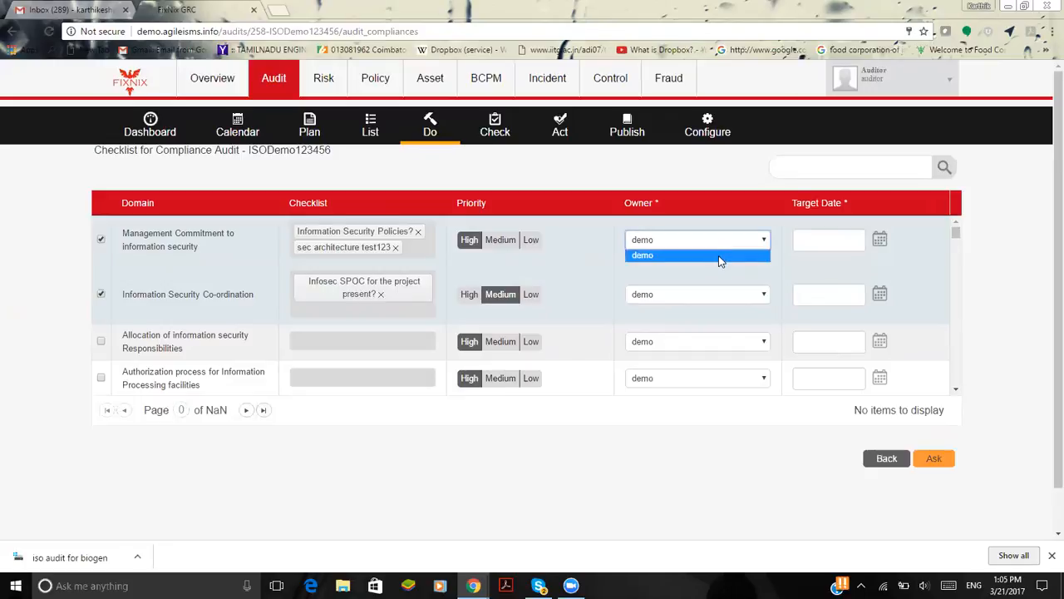
click(718, 255)
click(731, 301)
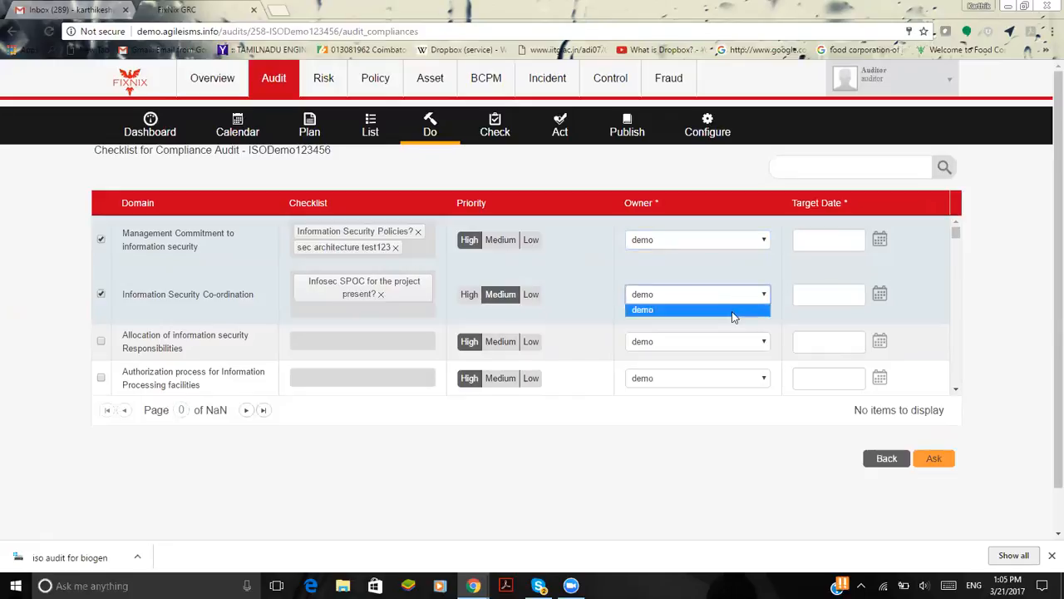
click(733, 312)
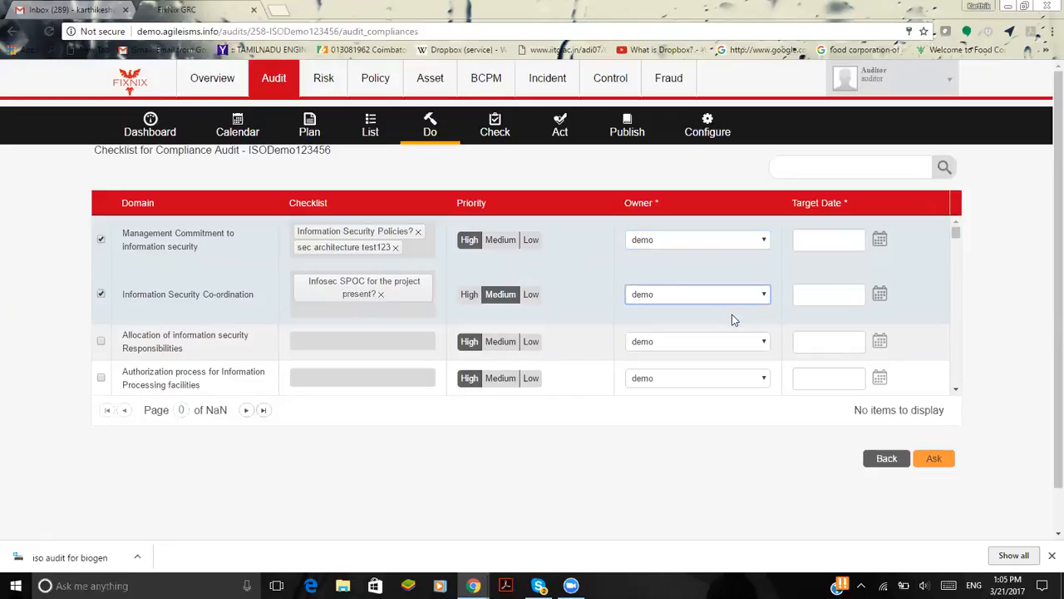
Set target dates of 23/03/2017 for Management Commitment and 25/03/2017 for Information Security Co-ordination, and send the checklist request
click(882, 250)
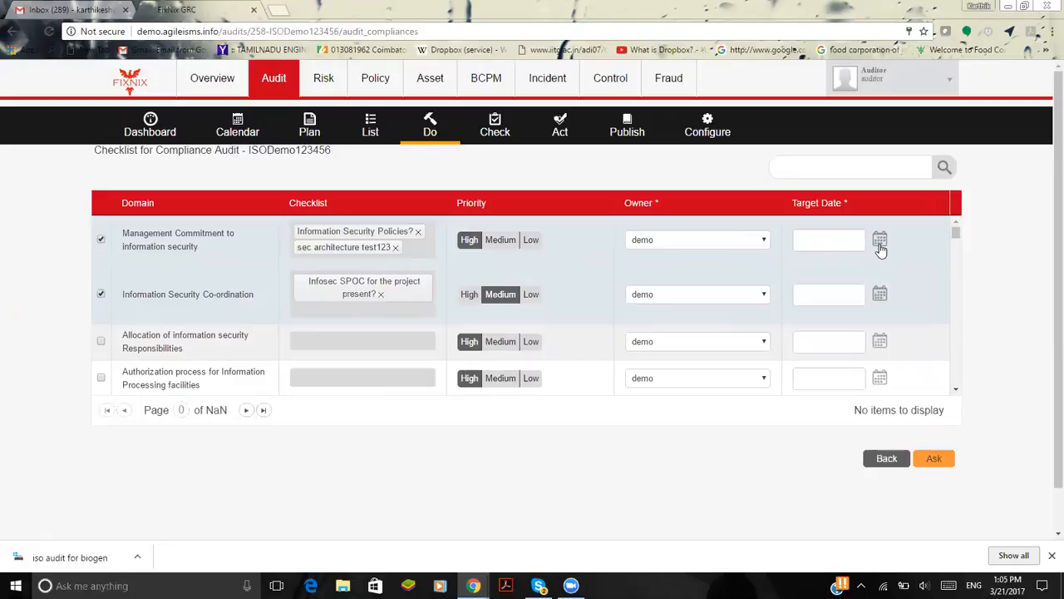
click(880, 249)
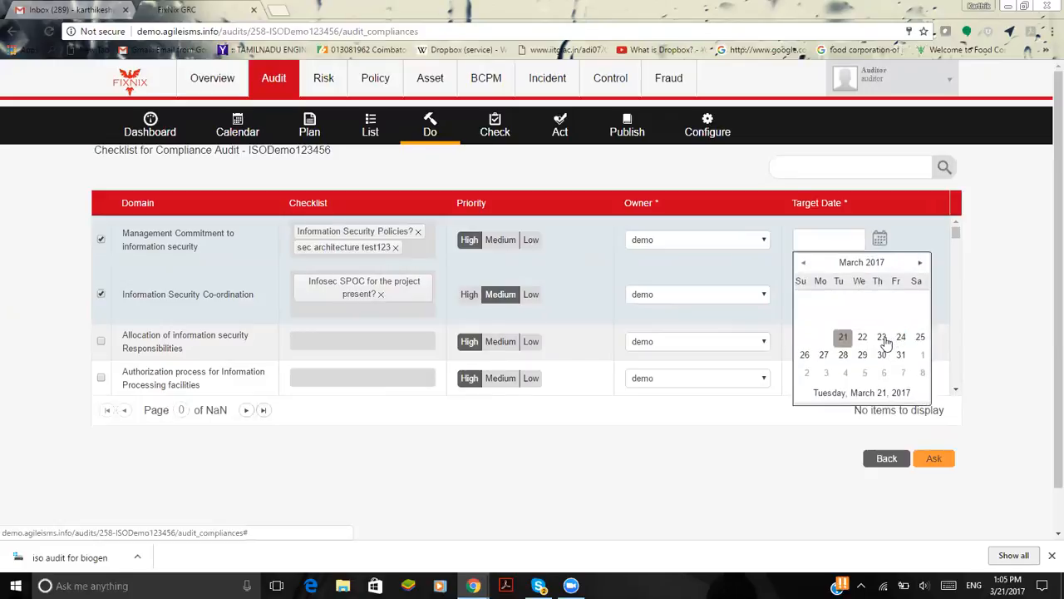
click(884, 338)
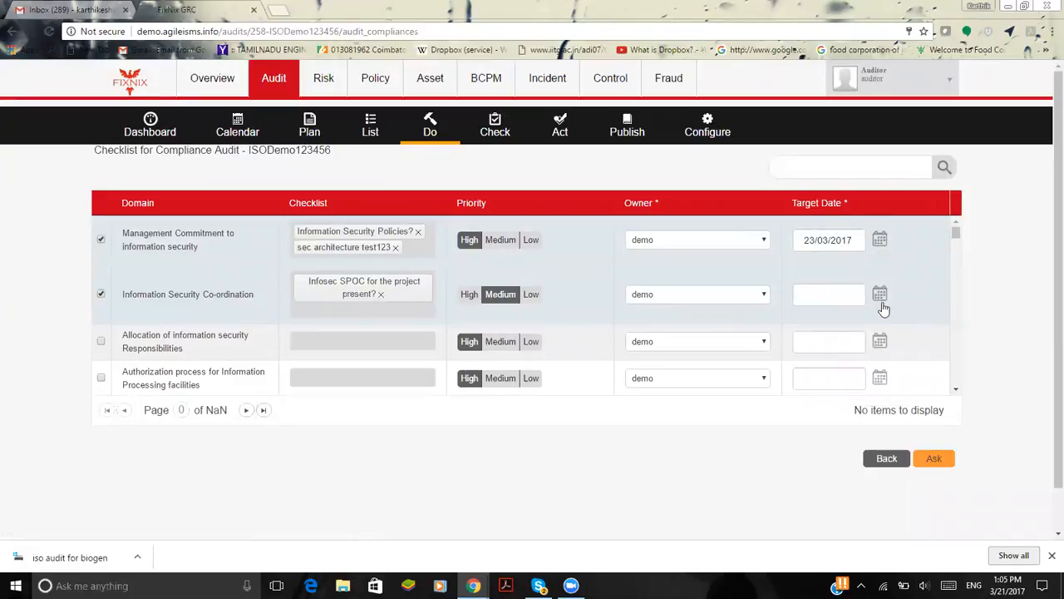
click(882, 300)
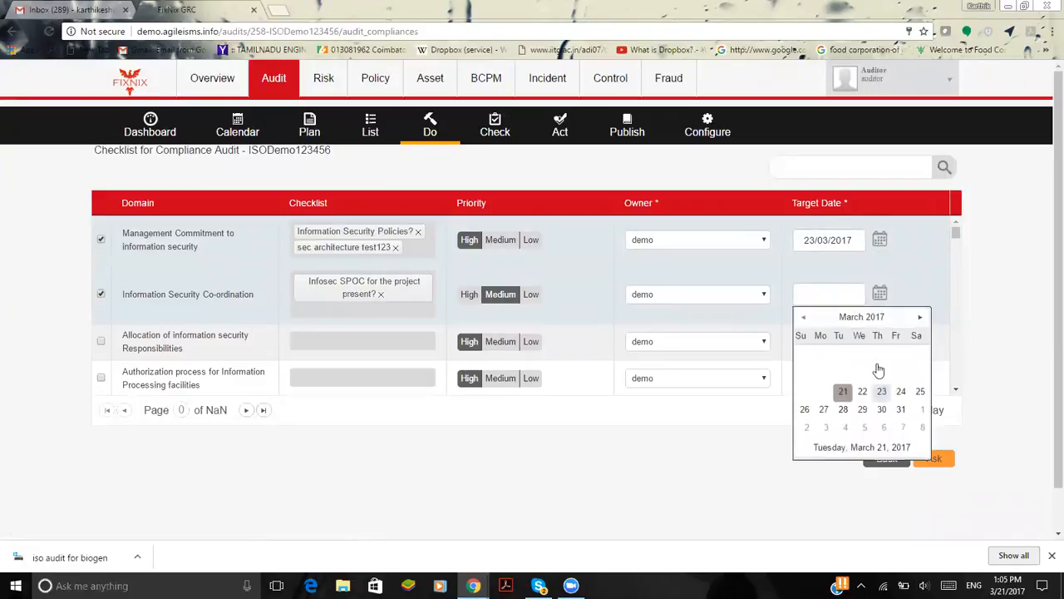
click(920, 394)
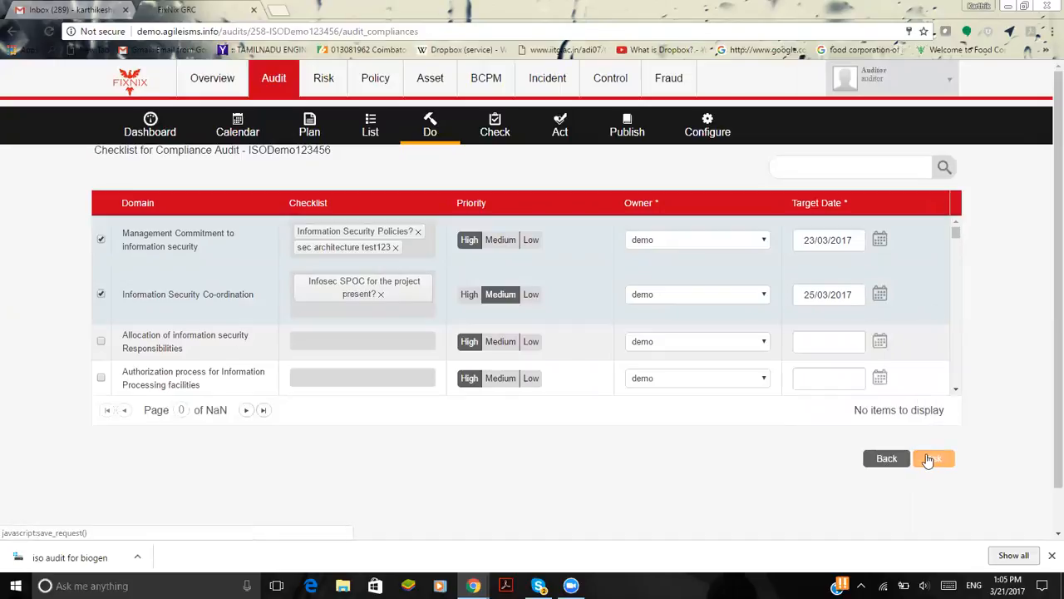
click(930, 459)
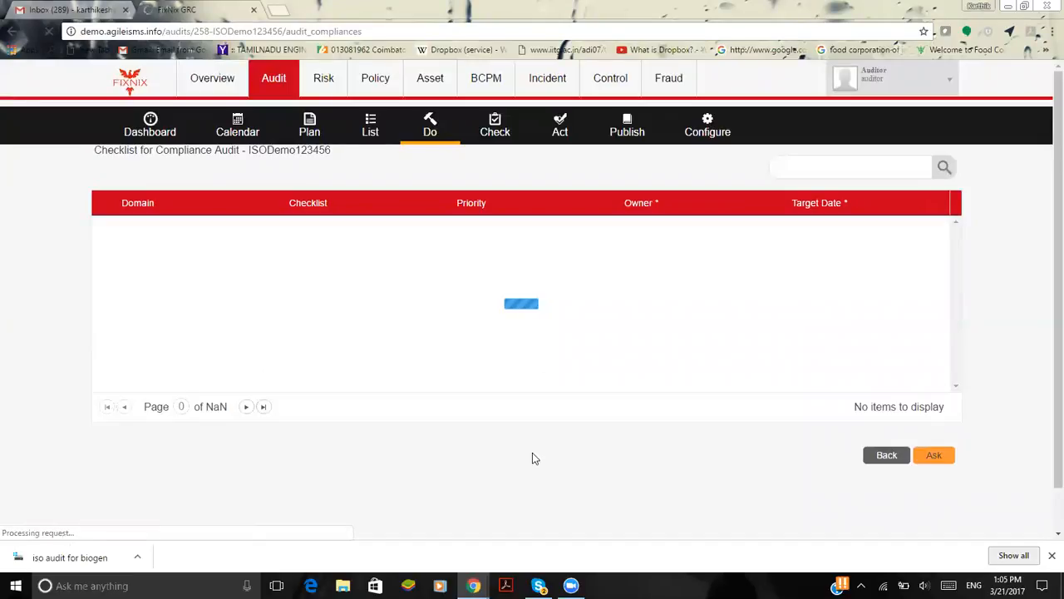
Switch to the auditee's browser window, sign in with the prefilled account and open the Audit module
mouse_move(473, 585)
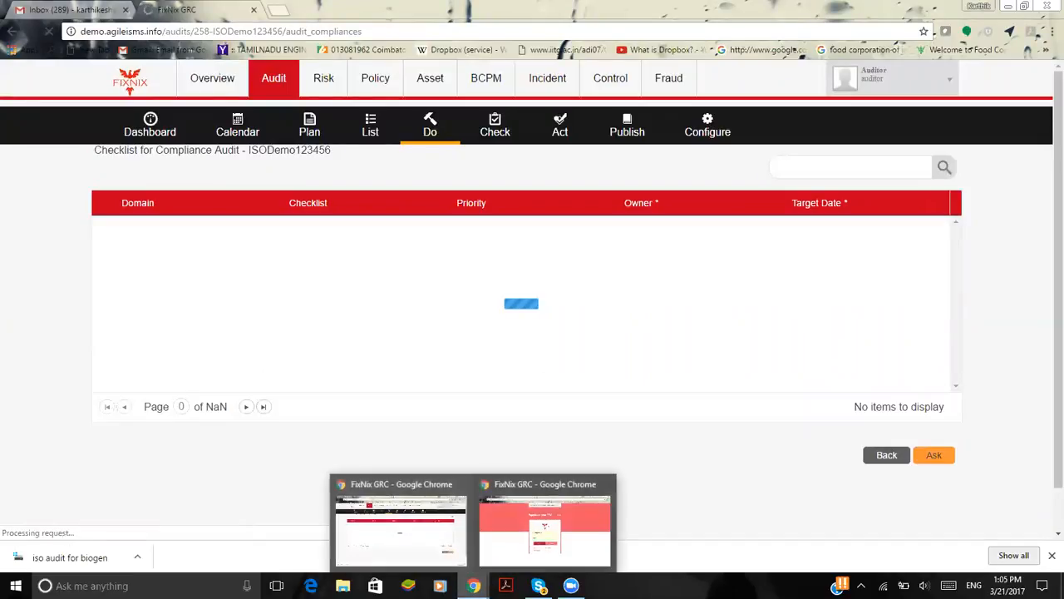
click(561, 542)
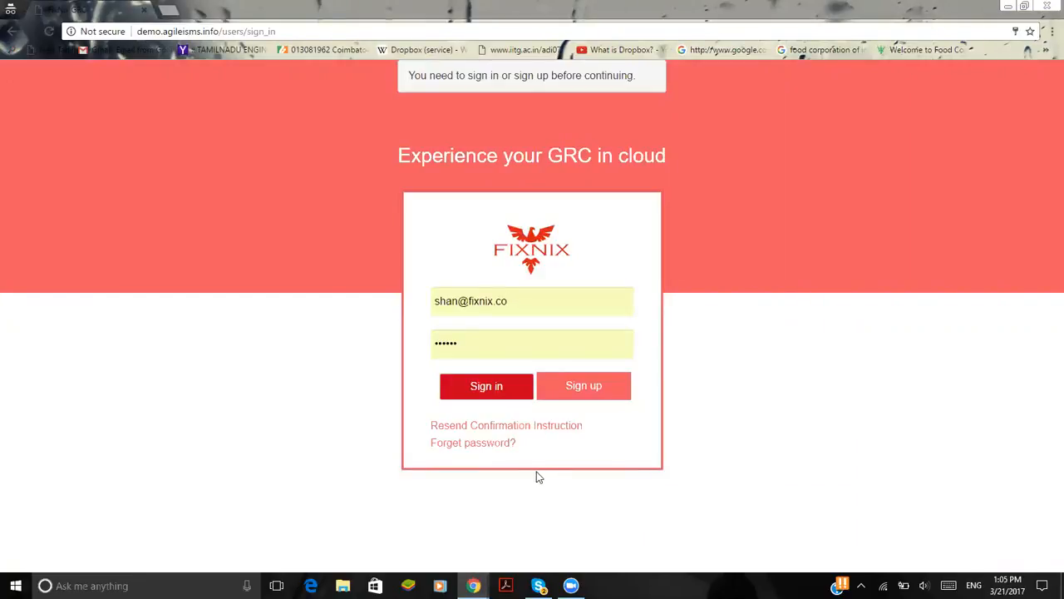
click(489, 397)
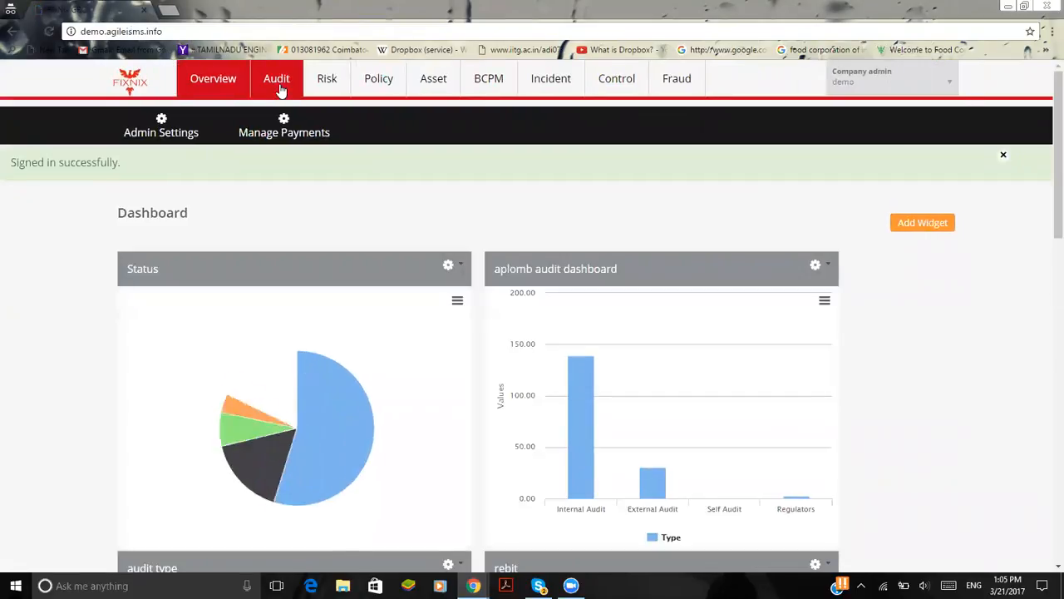
click(279, 85)
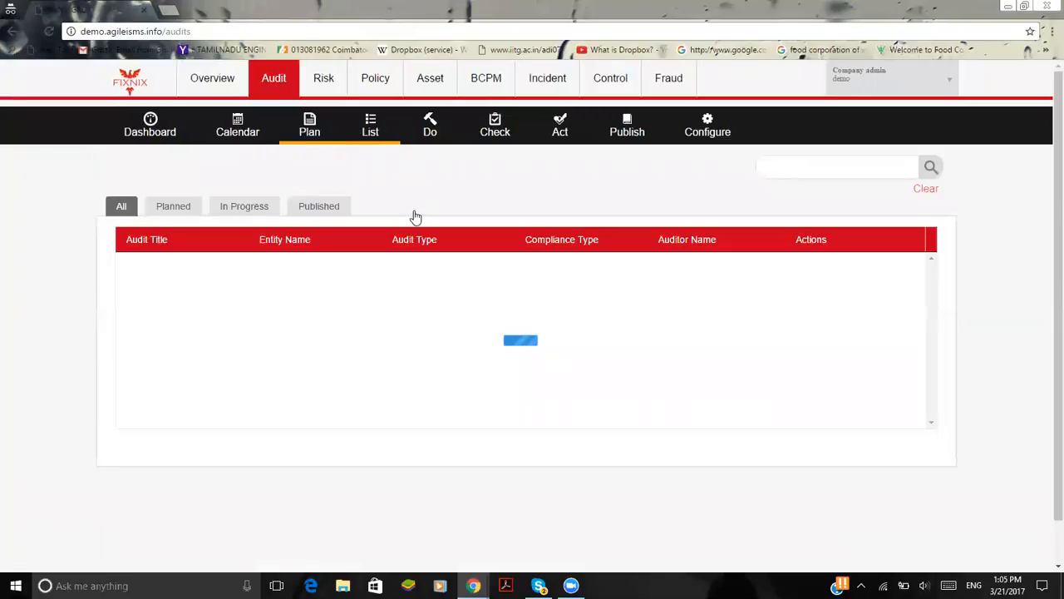
Open the ISODemo123456 checklist responses in the Do stage and submit them for recommendation
click(432, 132)
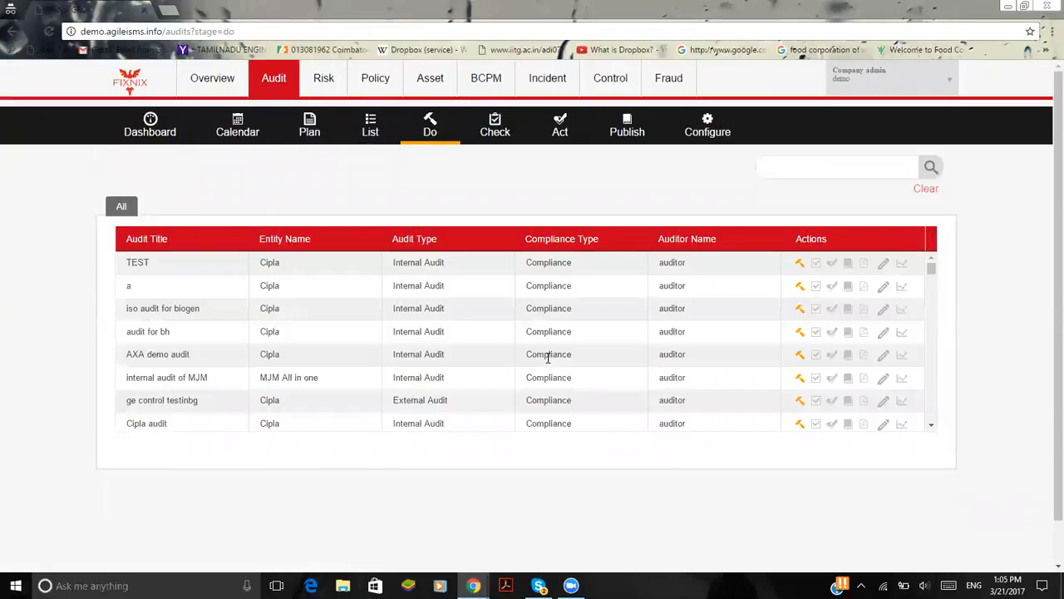
scroll(548, 358, down, 10)
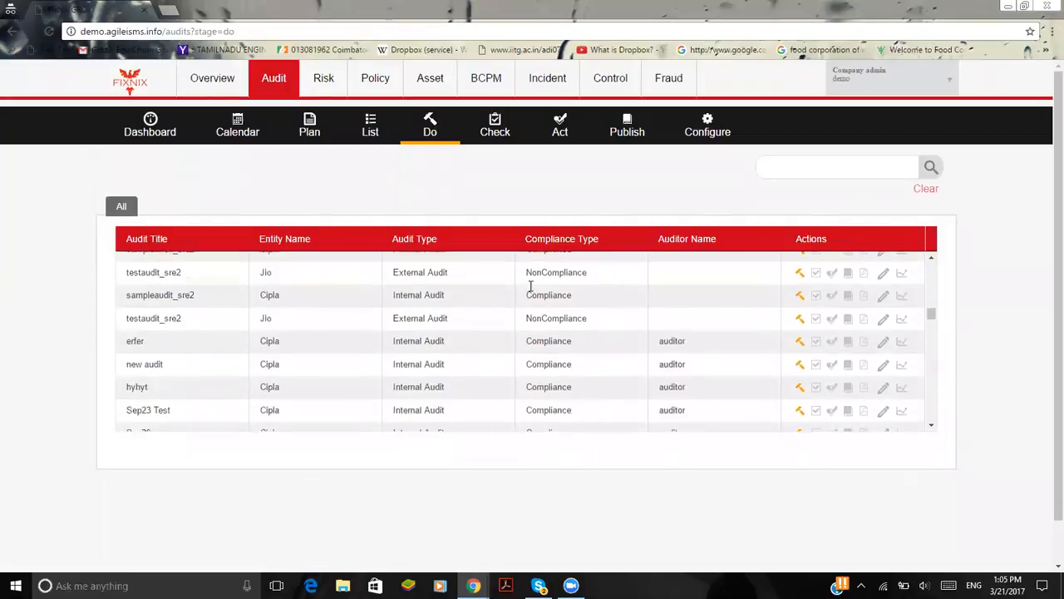
scroll(531, 286, down, 10)
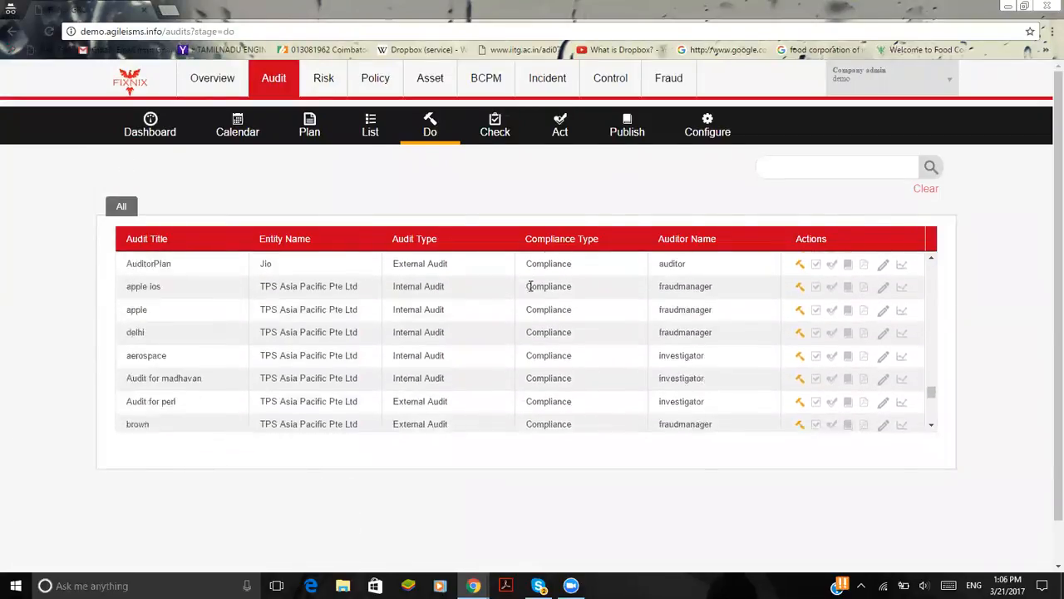
scroll(531, 285, down, 4)
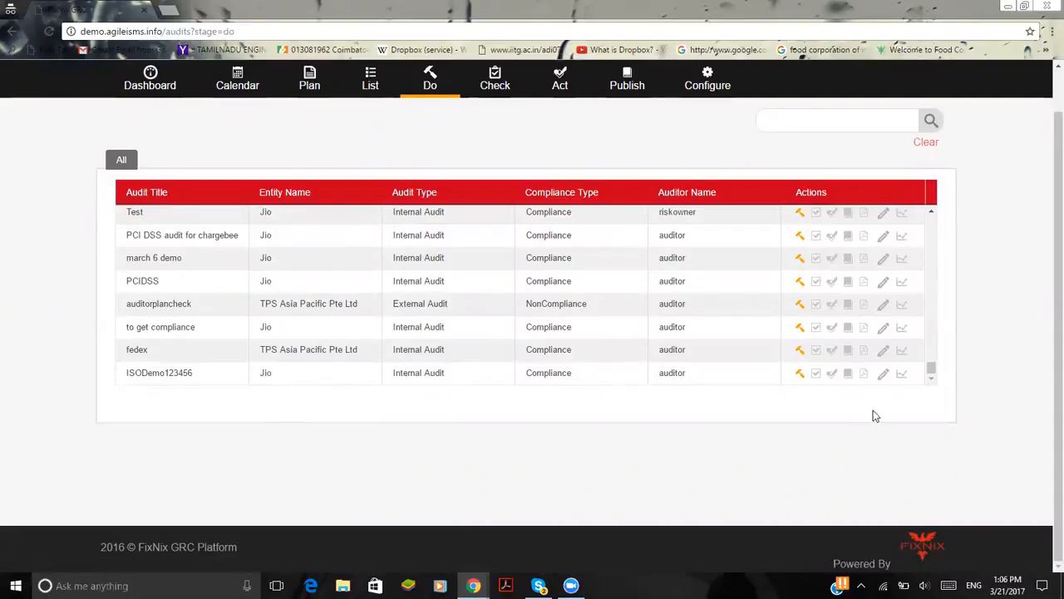
click(799, 376)
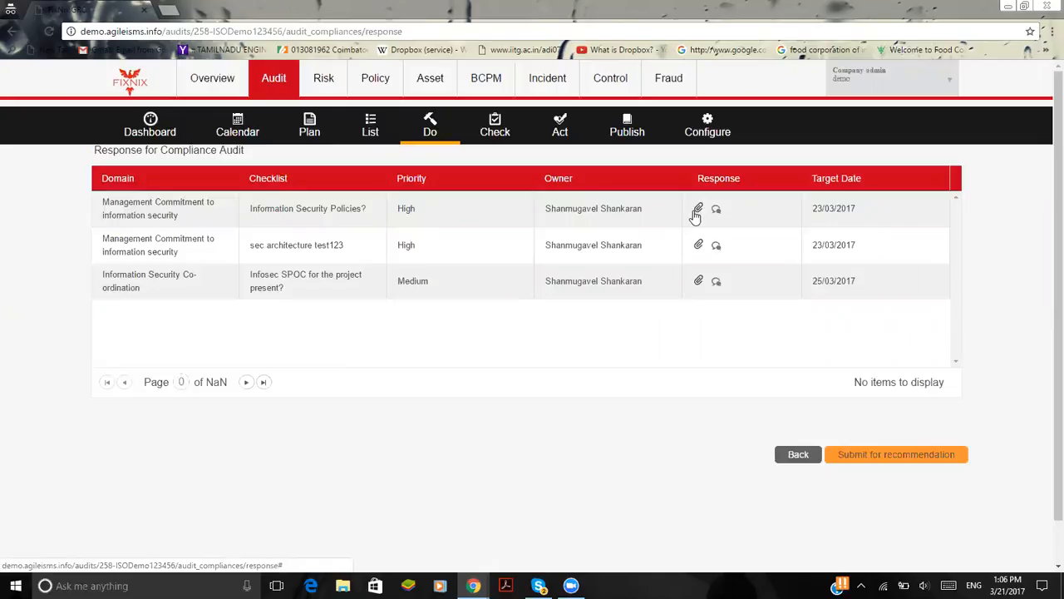
click(877, 463)
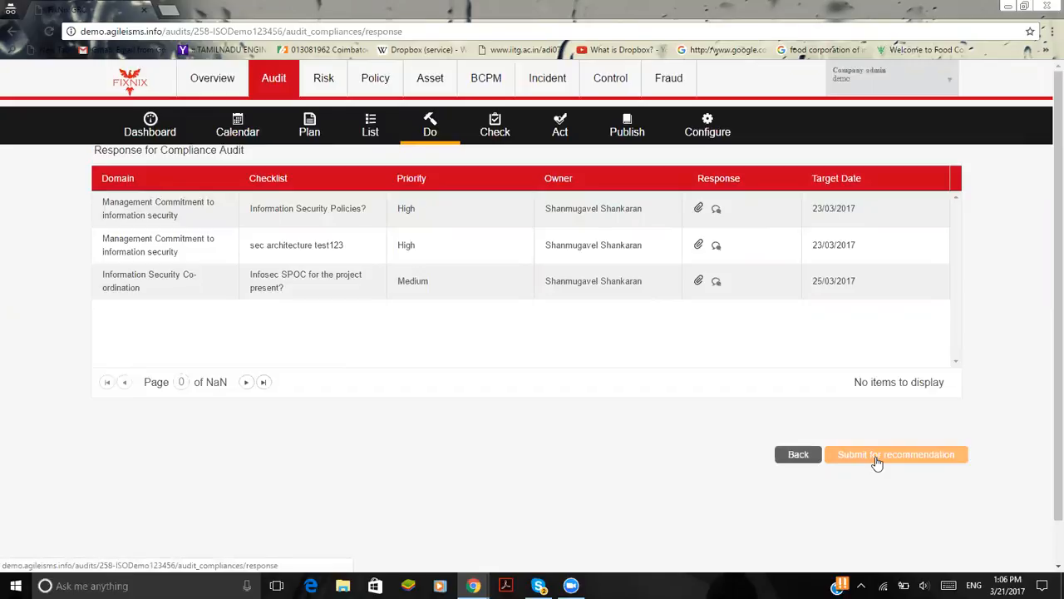
click(876, 457)
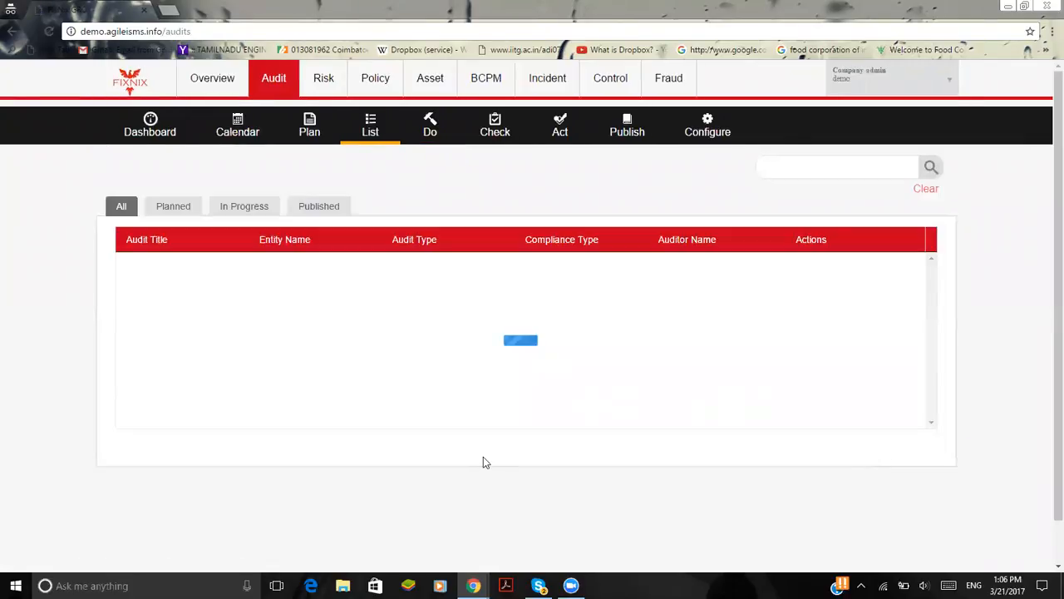
Return to the auditor's window and open the Auditor Recommendation form for ISODemo123456 in the Check stage
mouse_move(473, 586)
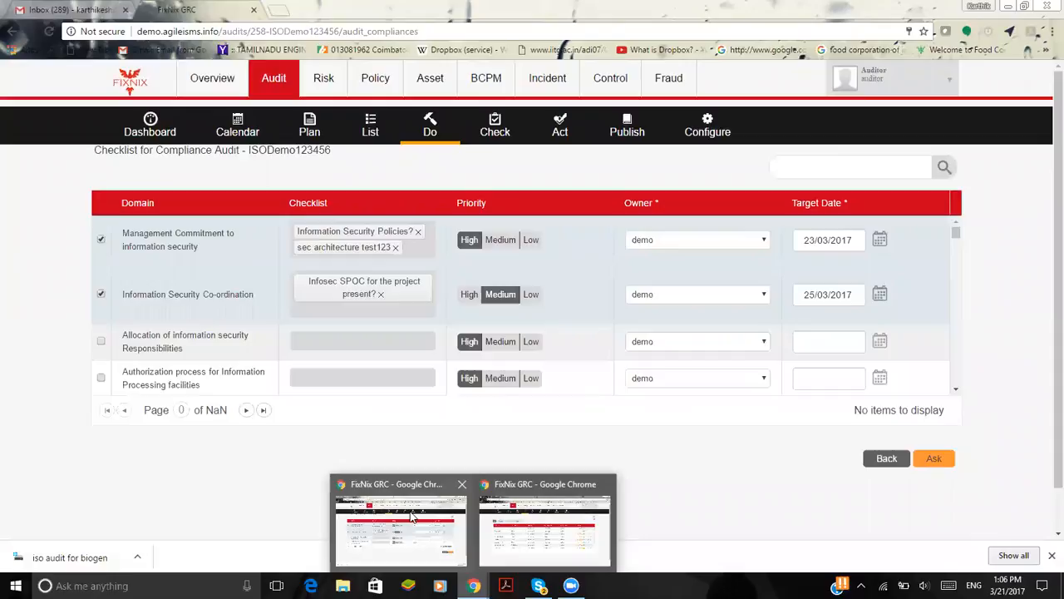
click(411, 515)
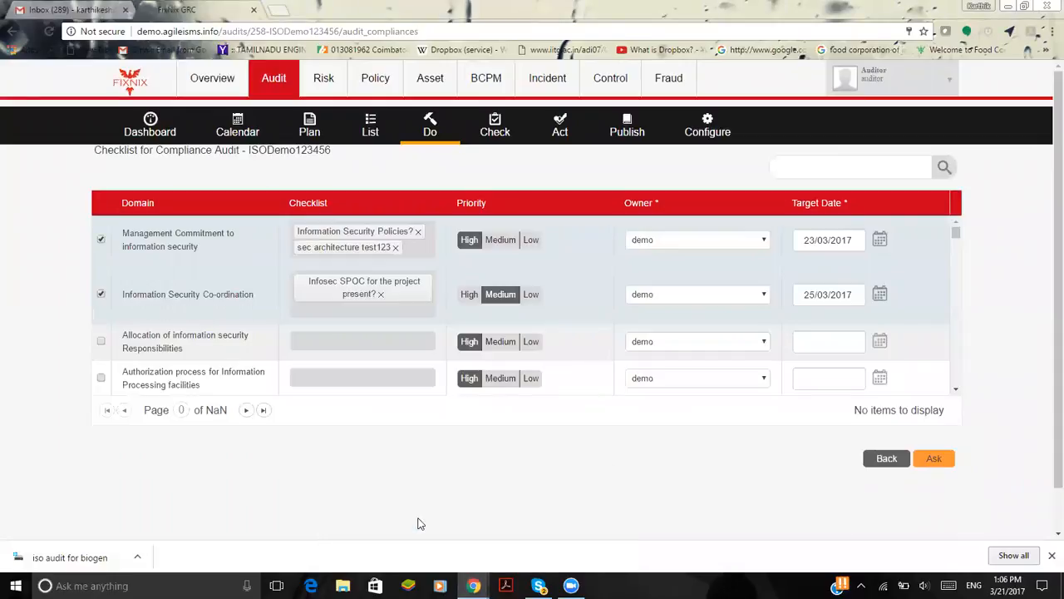
click(503, 133)
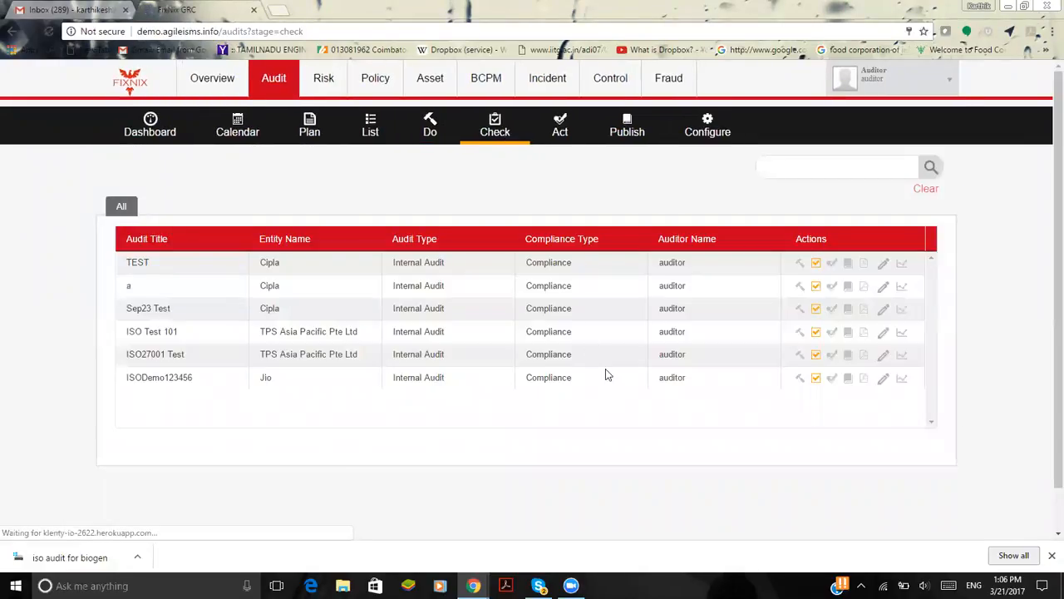
click(815, 379)
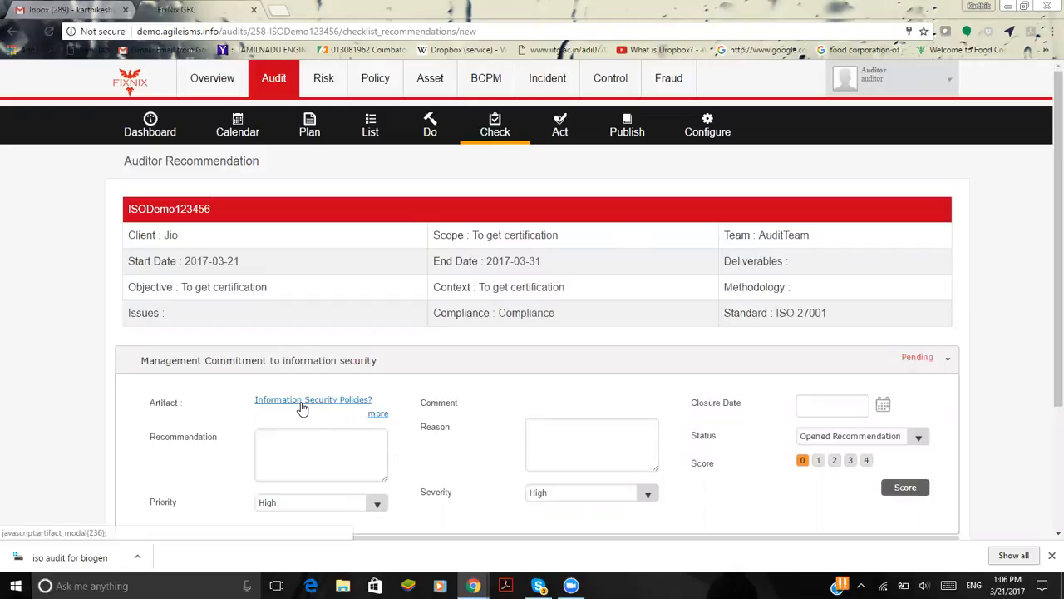
scroll(302, 409, down, 1)
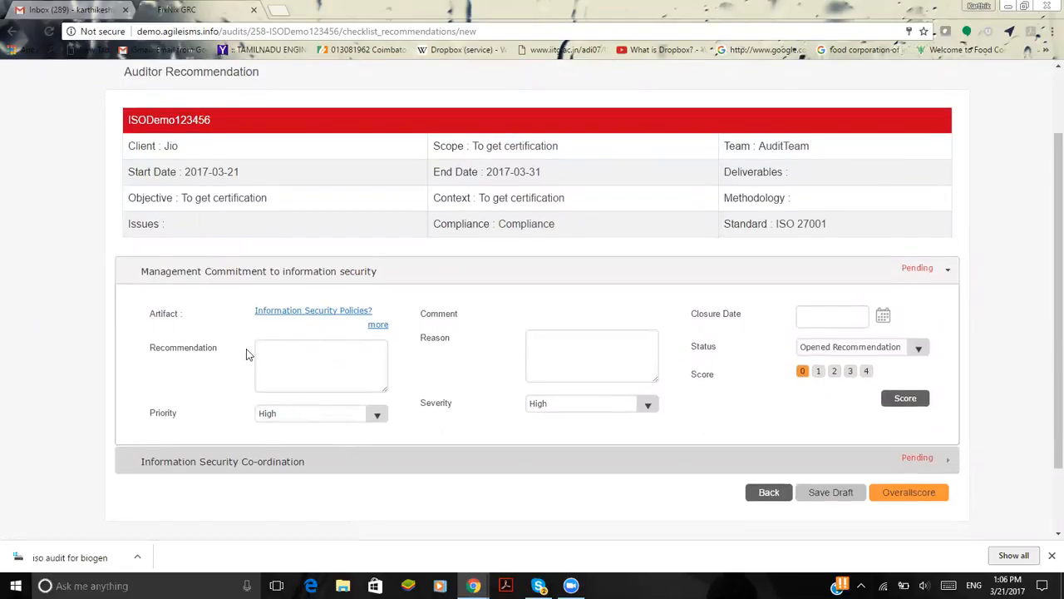
Give Management Commitment to information security the recommendation "More clarity required" and the reason "Data insufficient"
click(295, 357)
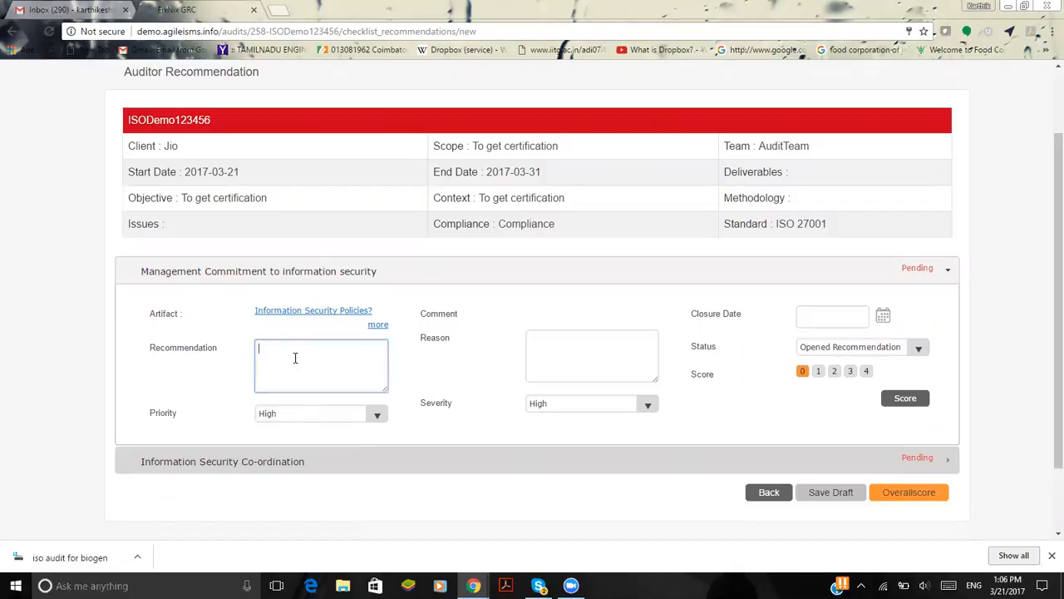
click(572, 353)
click(361, 356)
text(More clarity required)
click(618, 350)
key(BackSpace)
text(Data )
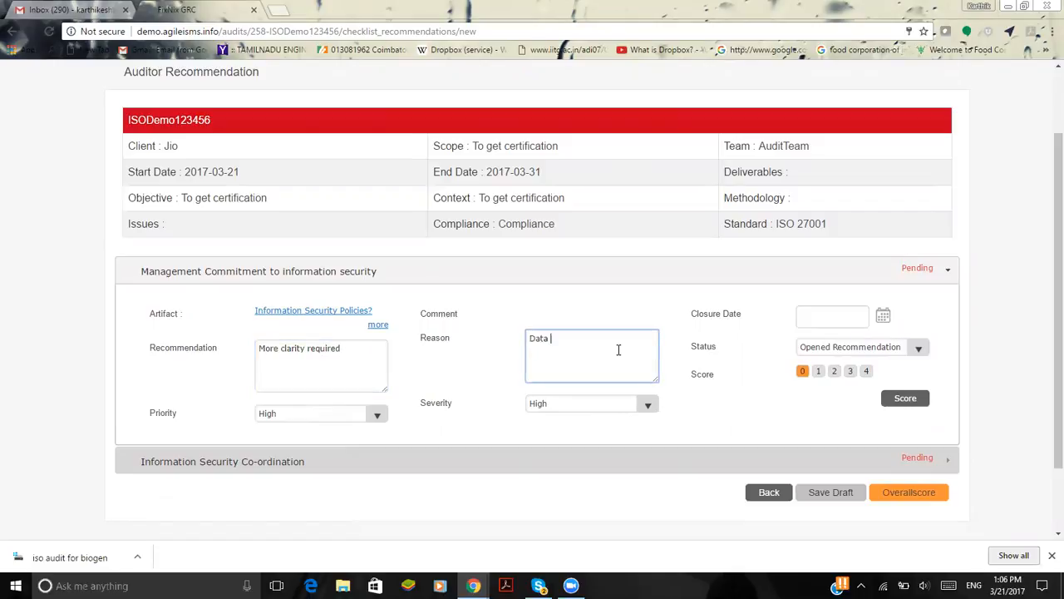
text(insufficient)
Set the Management Commitment closure date to 24/03/2017, keep the status Opened Recommendation, and submit a score of 1
click(882, 317)
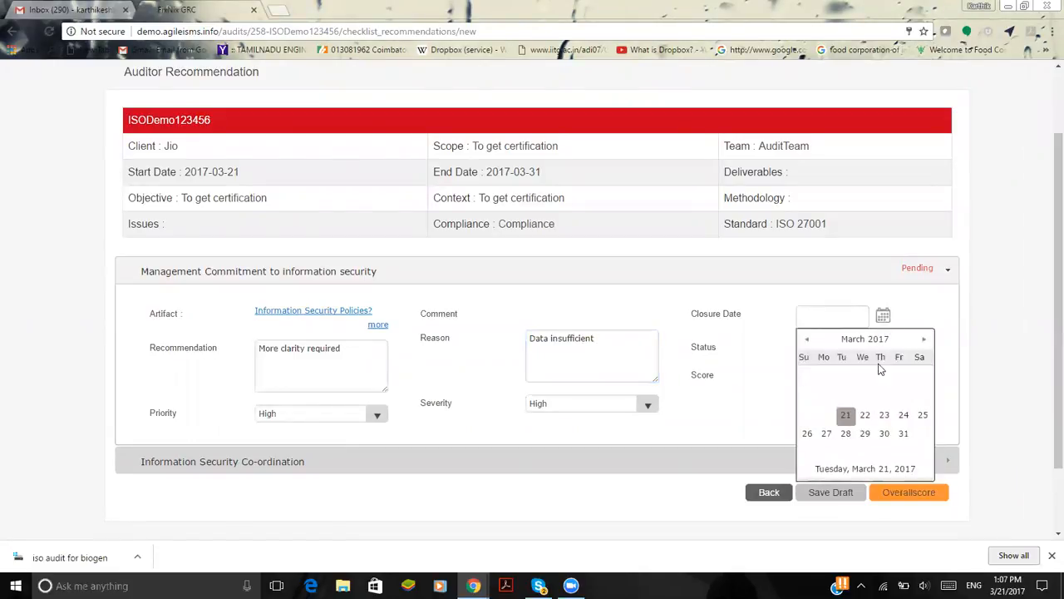
click(903, 415)
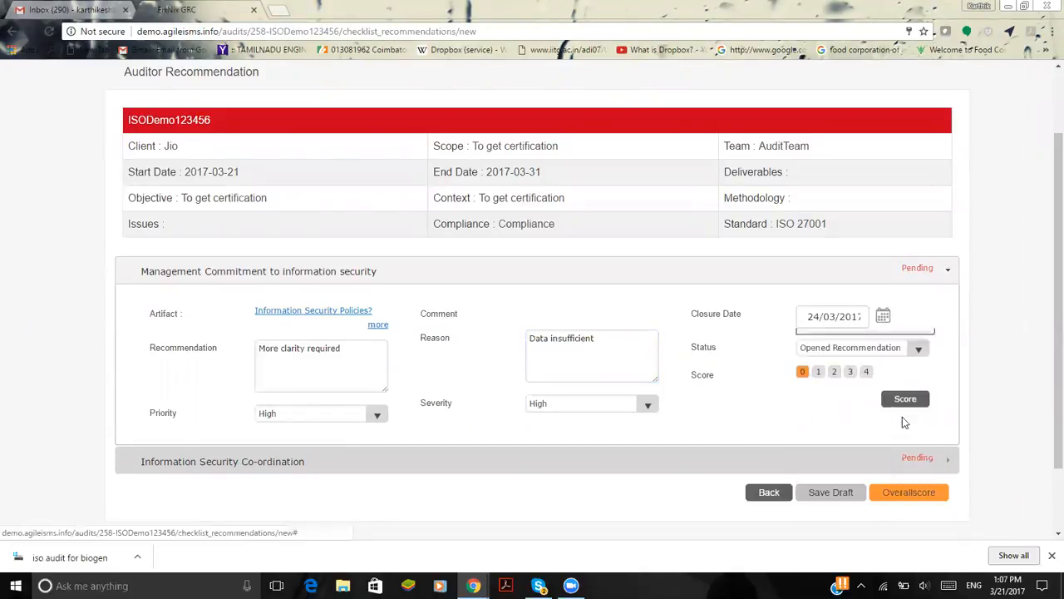
click(909, 348)
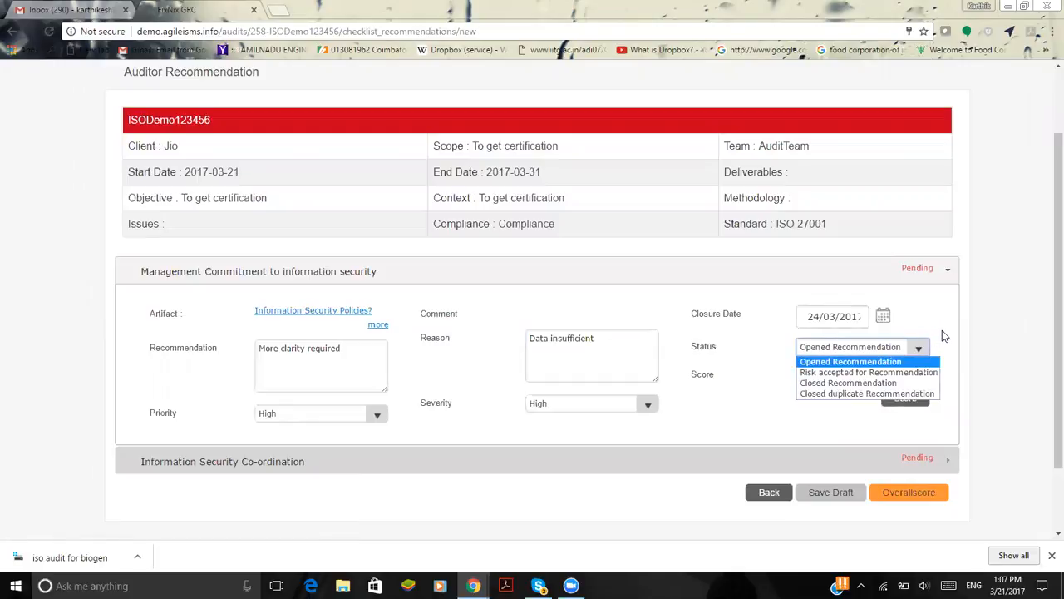
click(906, 362)
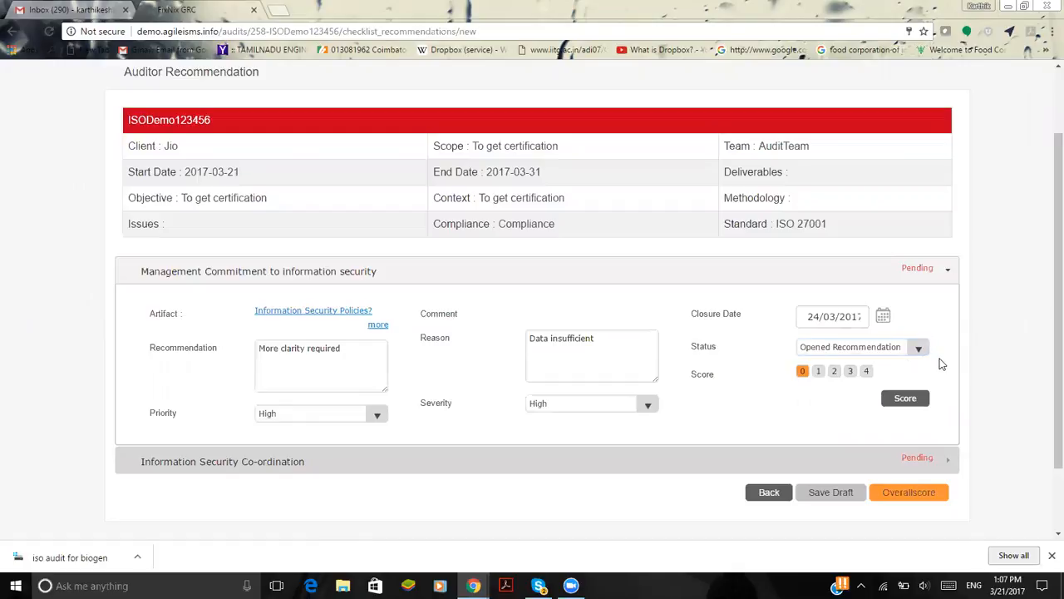
click(818, 373)
click(895, 403)
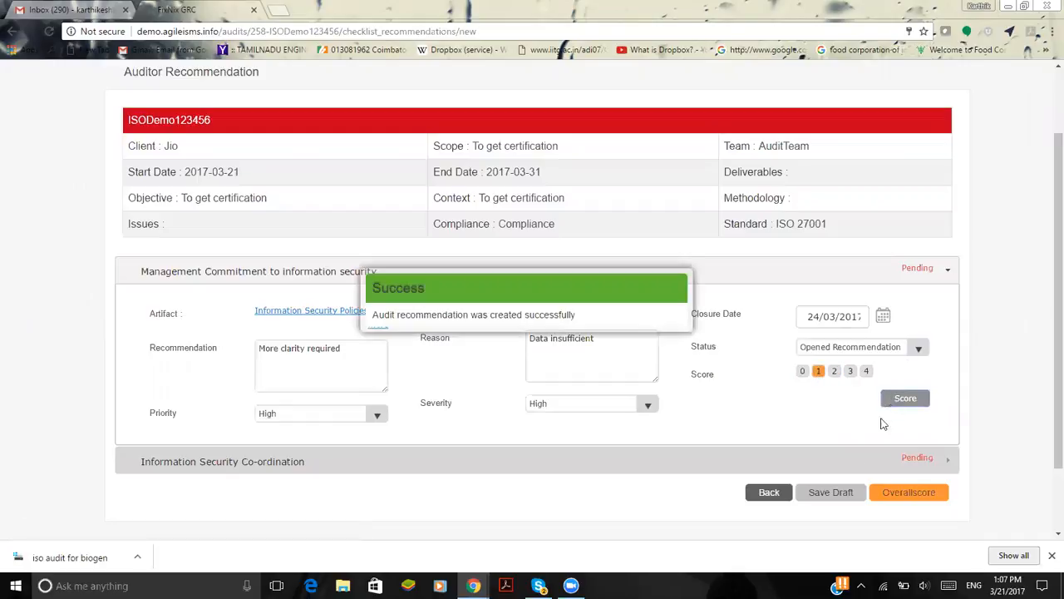
Give Information Security Co-ordination the recommendation "Done" and the reason "Satisfied"
click(859, 463)
click(337, 379)
text(Done)
click(535, 388)
text(Satisfied)
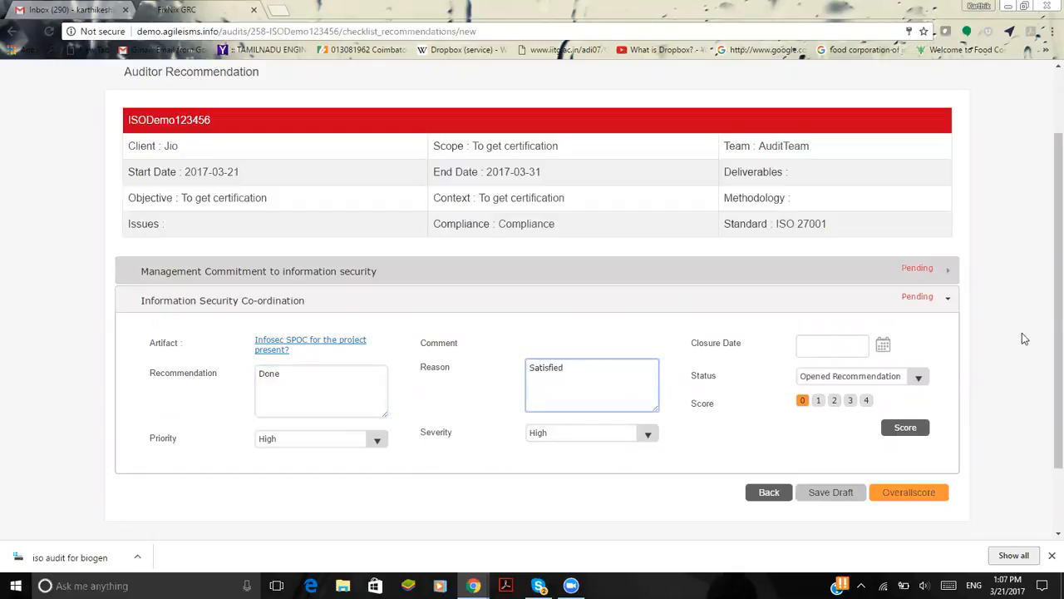
Score Information Security Co-ordination 3 with closure date 21/03/2017 and status Closed Recommendation, and submit the audit's overall score
click(883, 345)
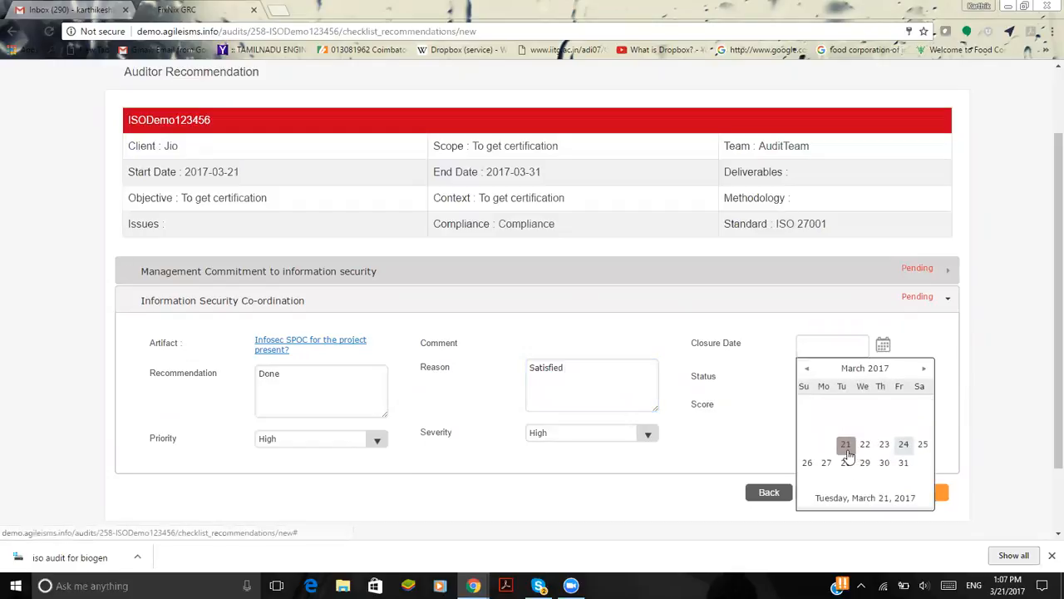
click(845, 444)
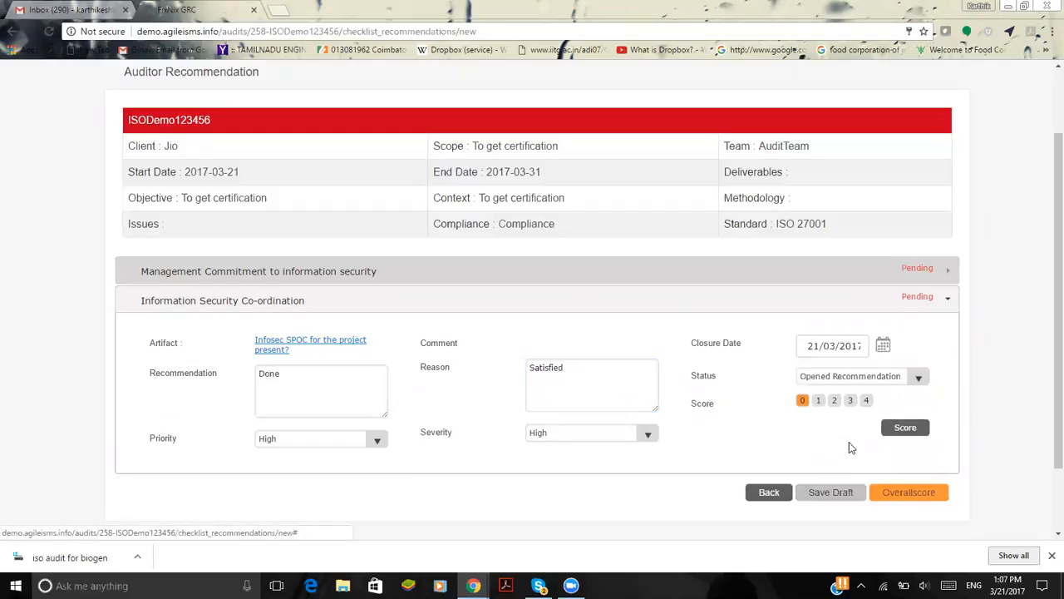
click(891, 380)
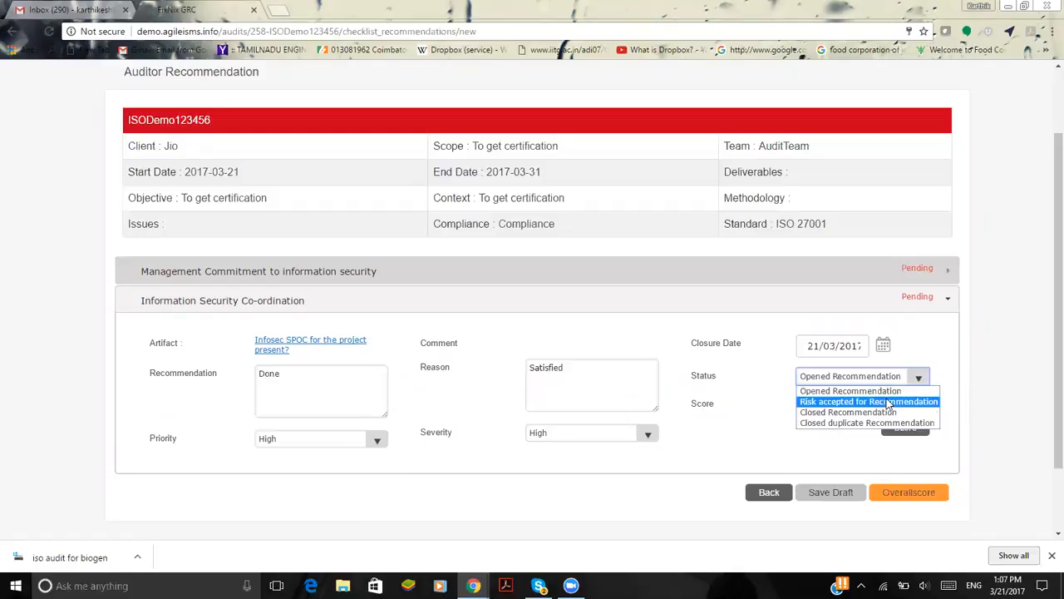
click(885, 410)
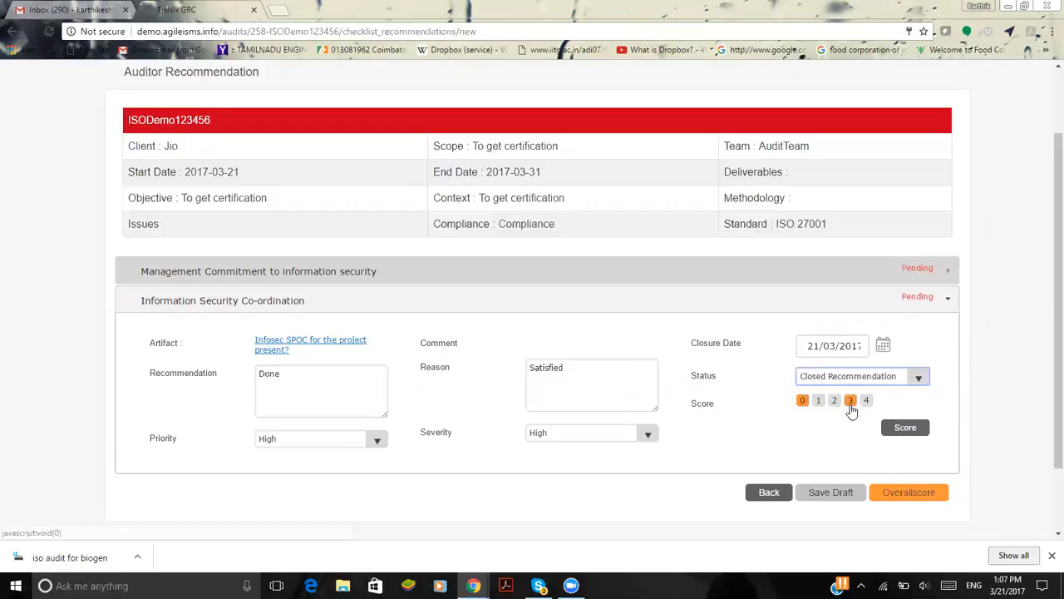
click(849, 400)
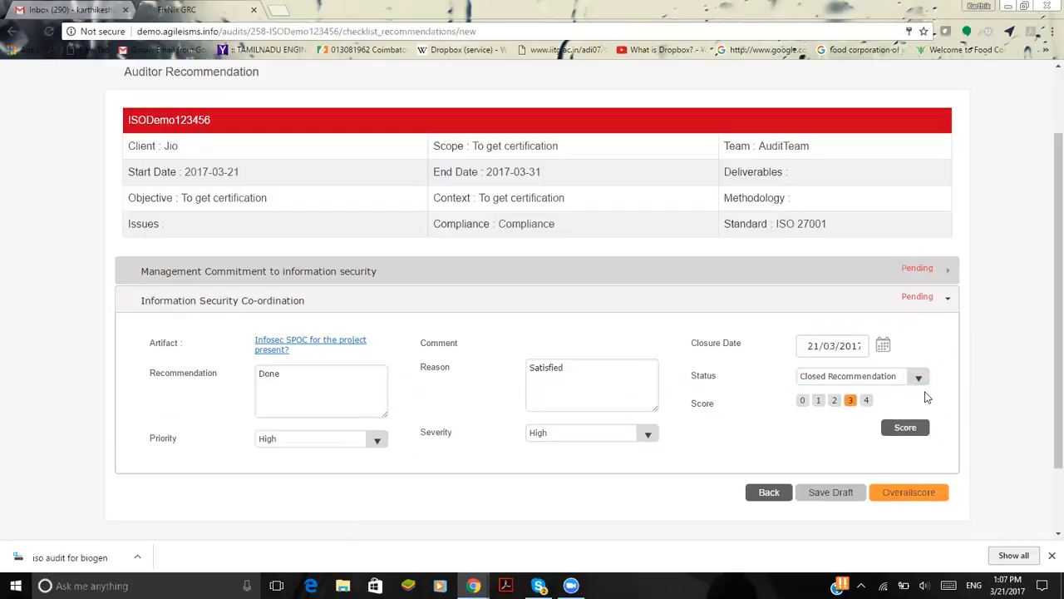
click(918, 433)
click(915, 494)
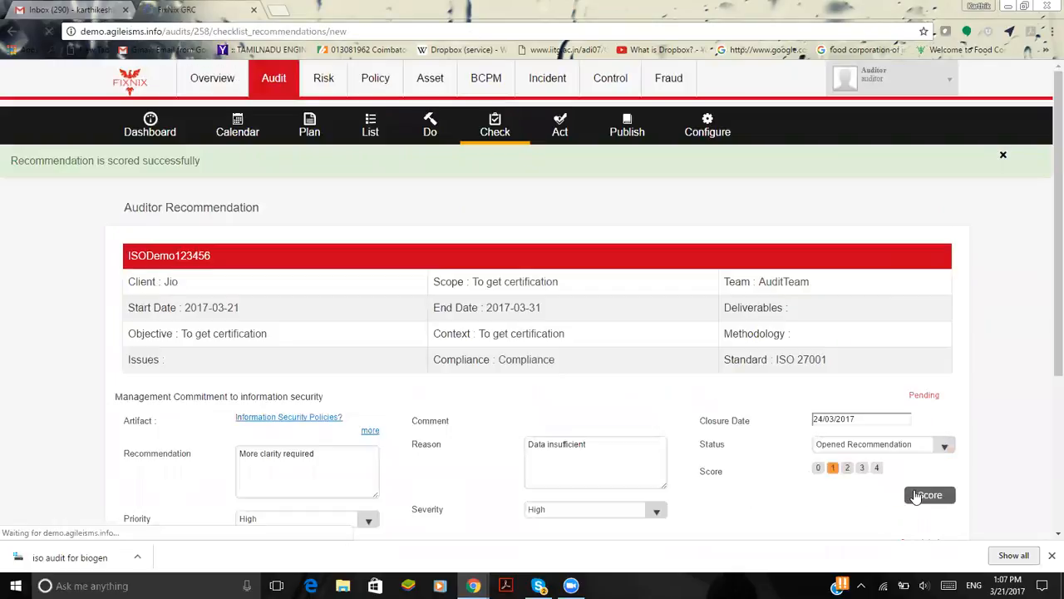
scroll(798, 404, down, 1)
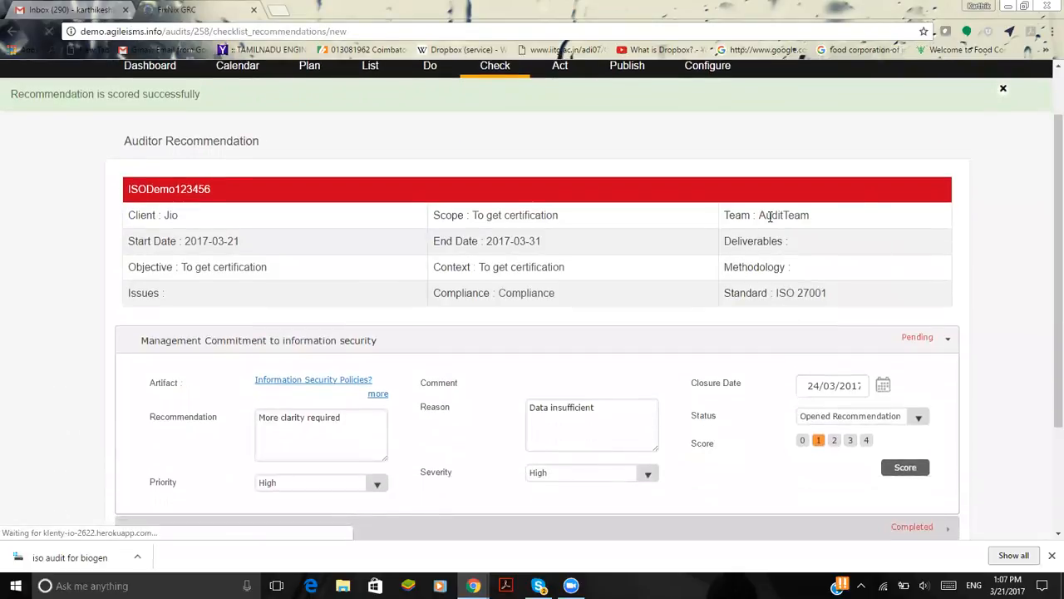
Switch to the company admin's browser window and open the auditee response of audit ISODemo123456 in the Act stage
mouse_move(473, 585)
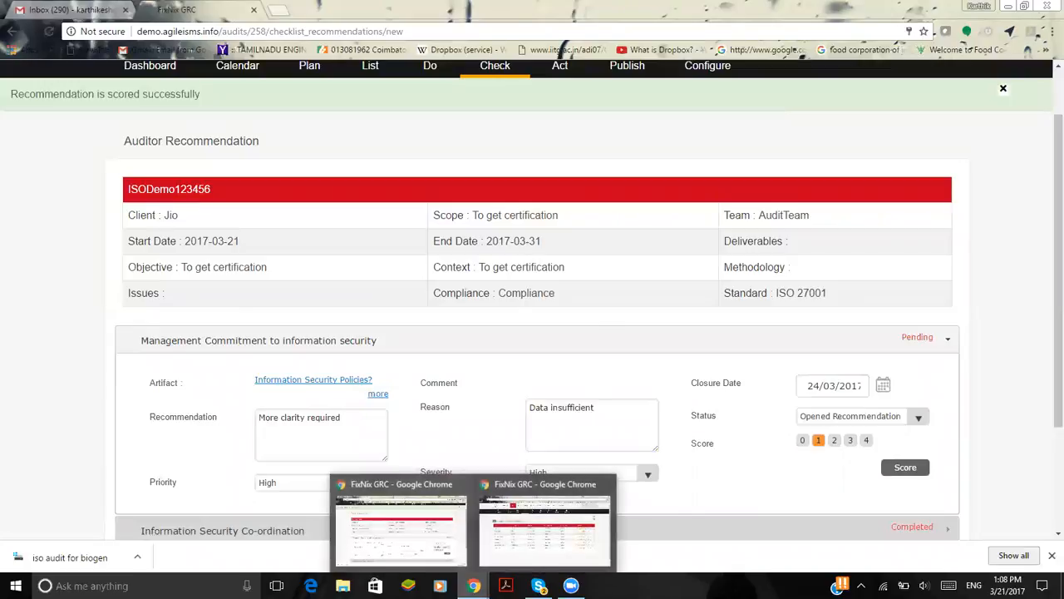
click(543, 548)
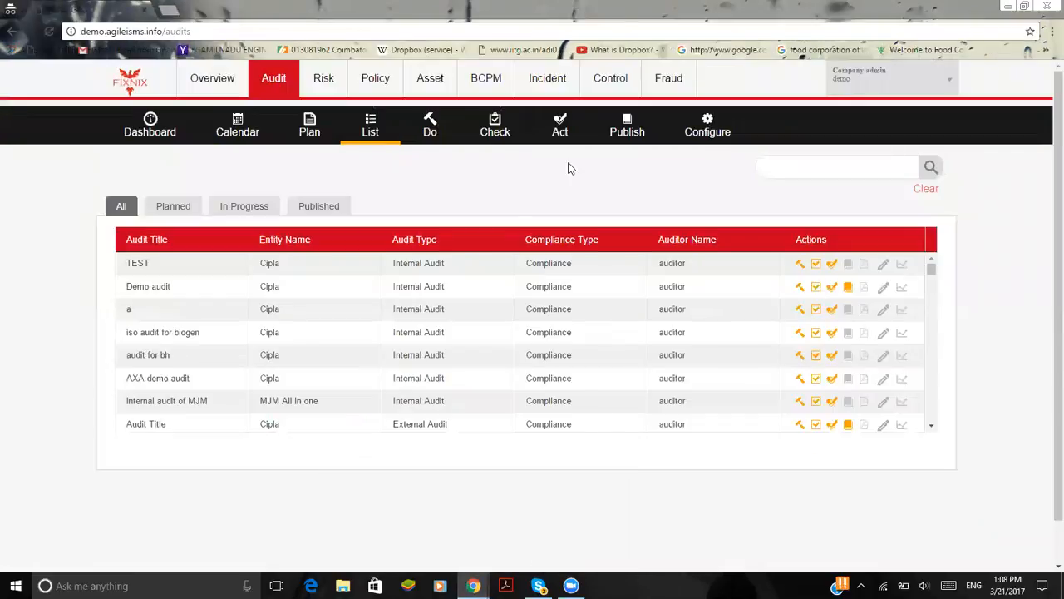
click(560, 137)
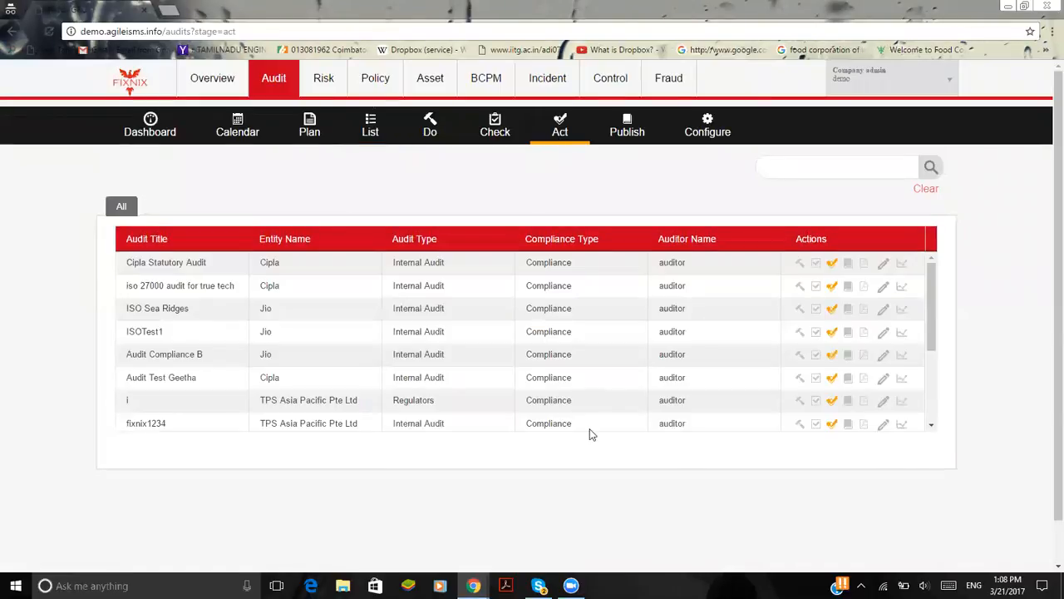
scroll(590, 451, down, 1)
scroll(589, 357, down, 2)
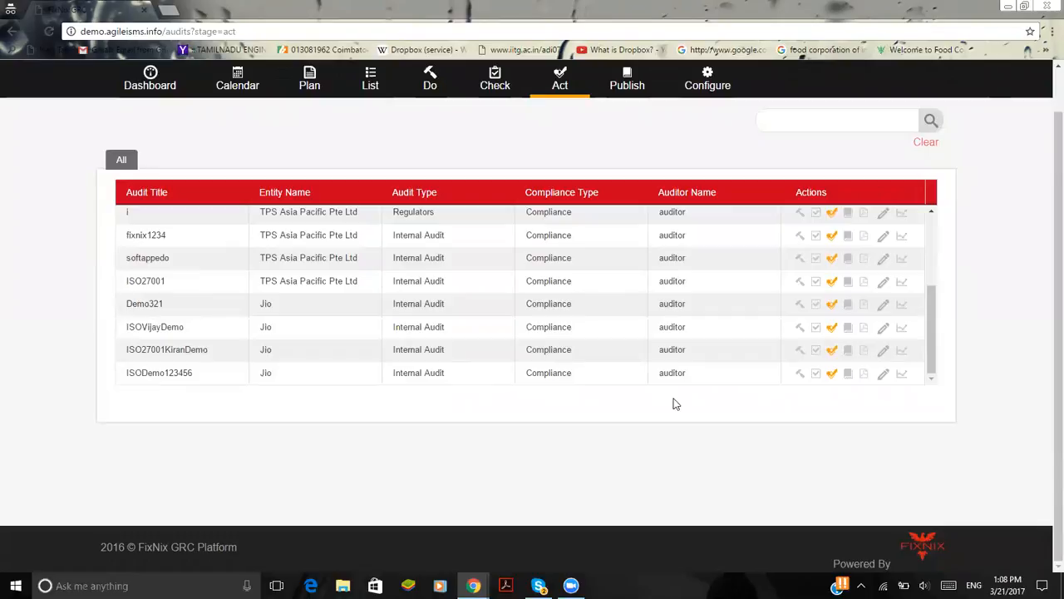
click(832, 378)
scroll(630, 420, down, 3)
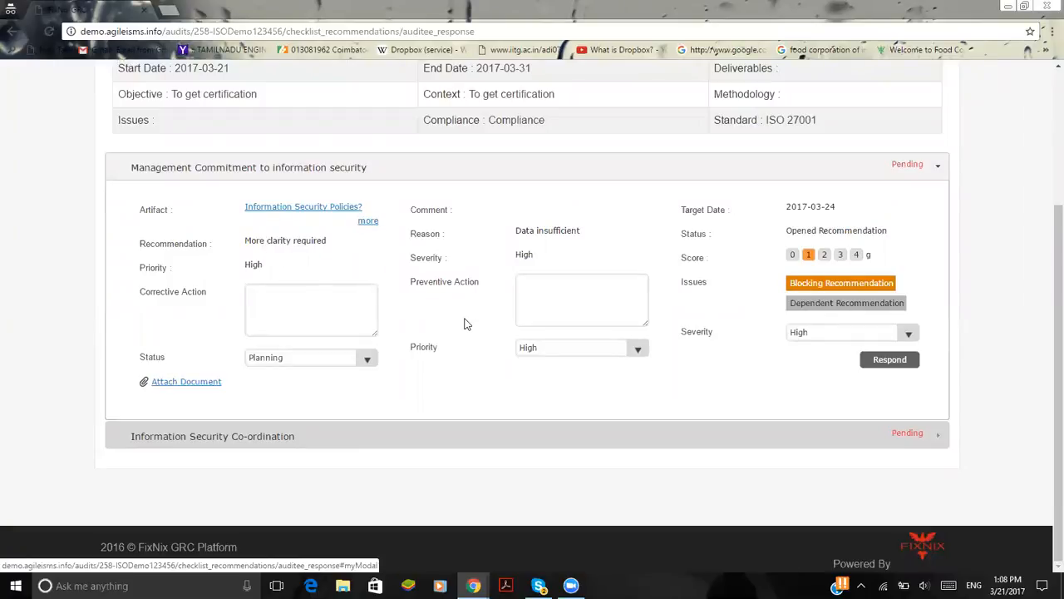
Enter "Data collected" as the corrective action for Management Commitment to information security
click(288, 306)
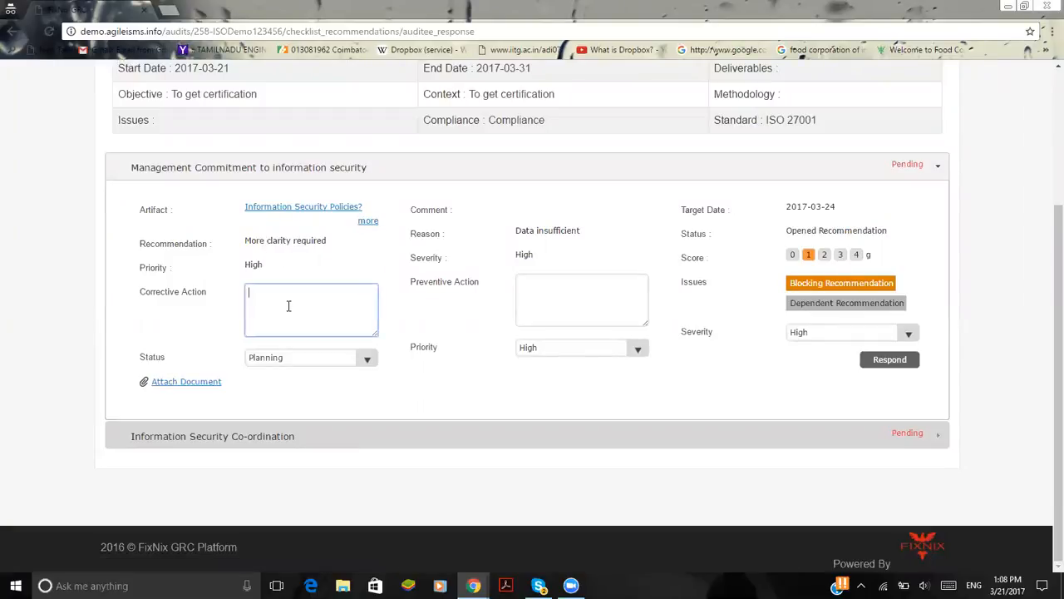
click(616, 283)
click(347, 309)
click(563, 310)
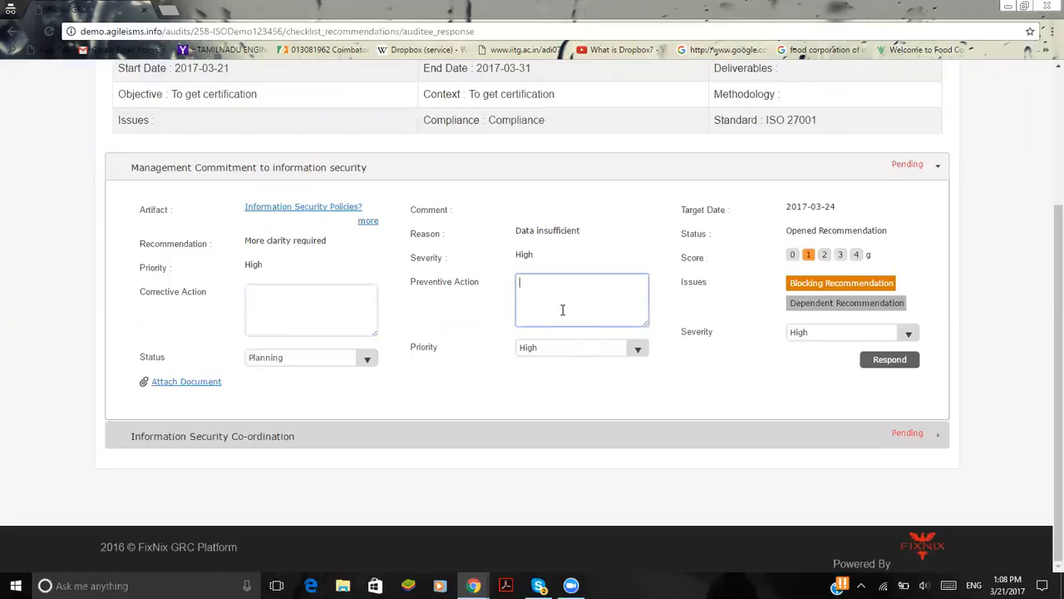
click(277, 335)
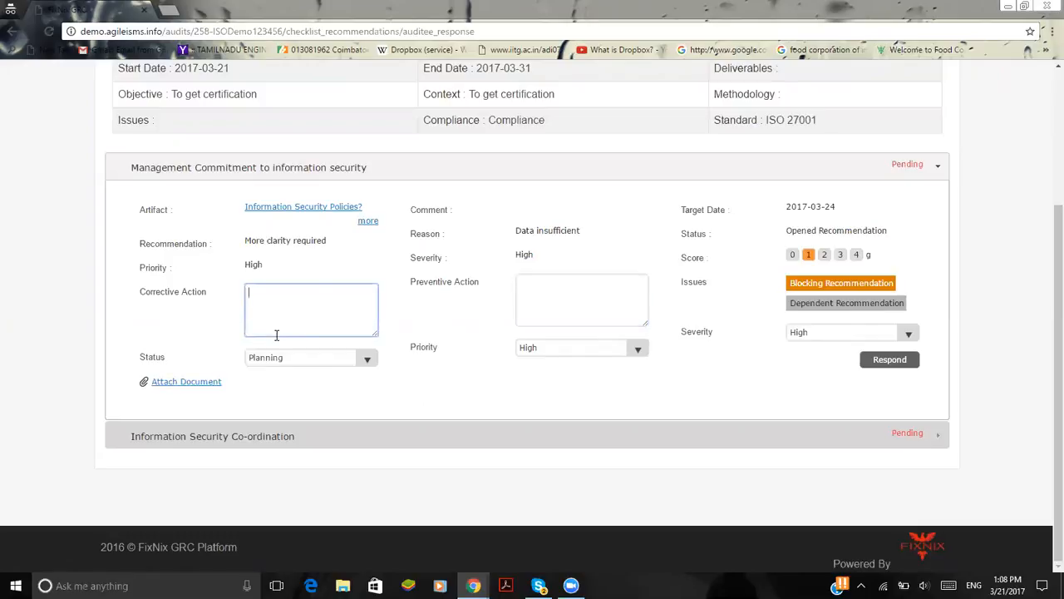
text(Data collected)
Enter "Various test performed" as the Management Commitment preventive action and submit the auditee response
click(600, 315)
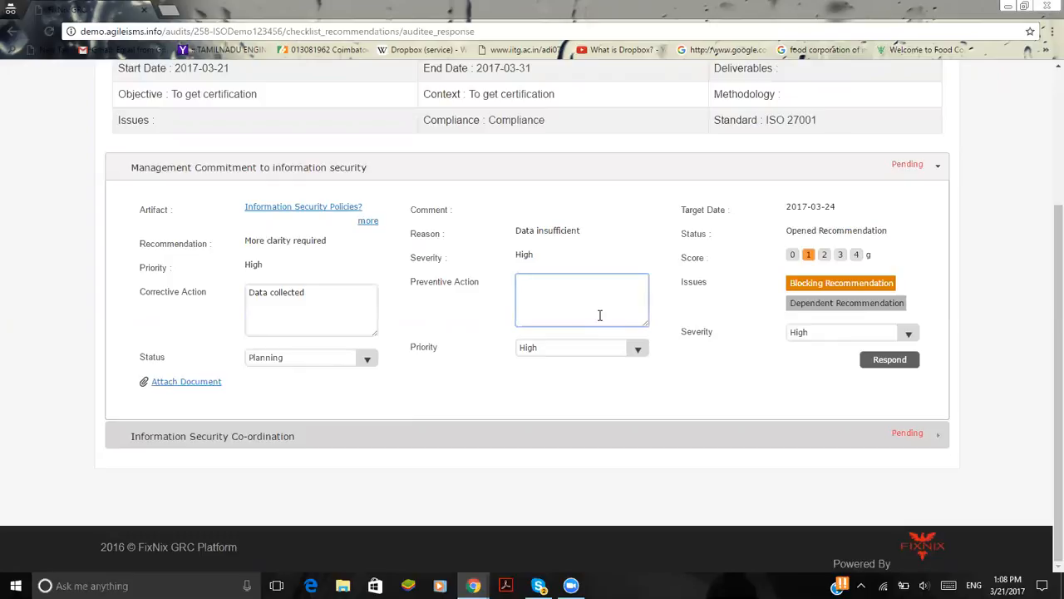
text(Various test performed)
click(843, 374)
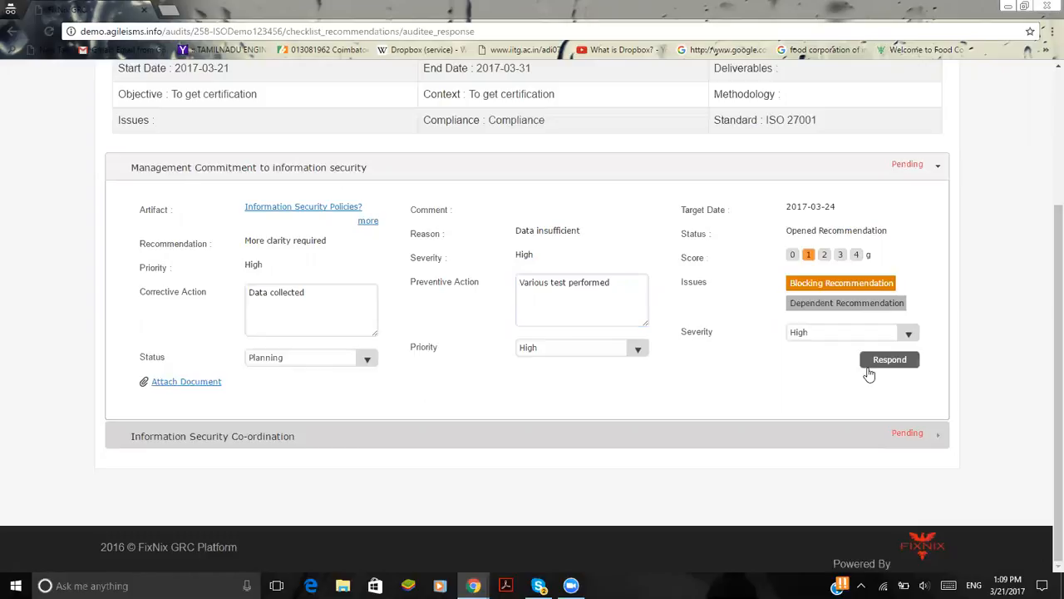
click(869, 373)
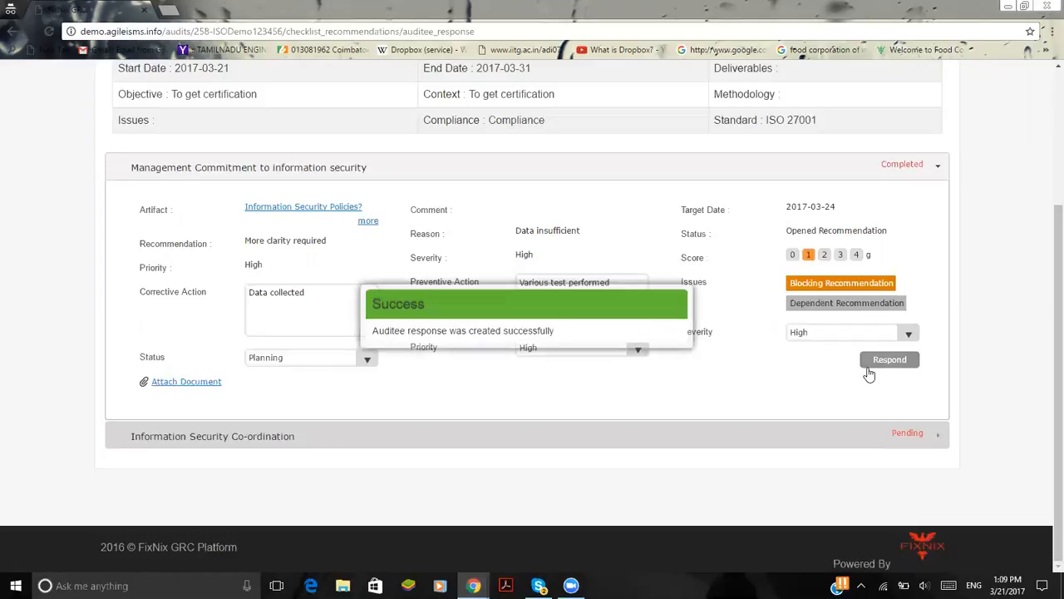
Respond to Information Security Co-ordination with "Nil" as both the corrective and the preventive action
click(859, 430)
click(293, 328)
text(D)
key(BackSpace)
text(Nil)
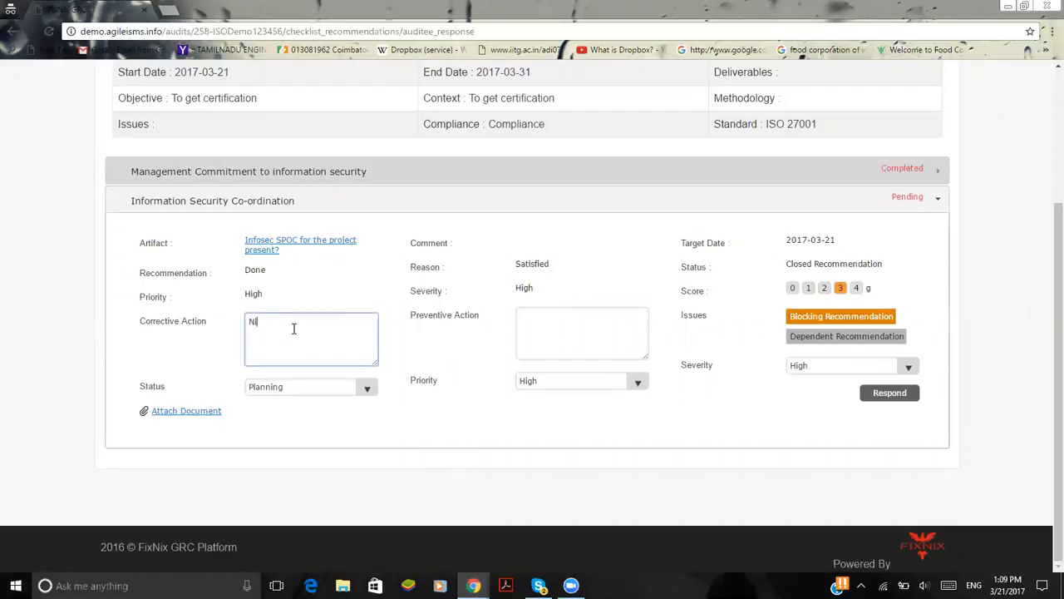
click(565, 330)
text(Nil)
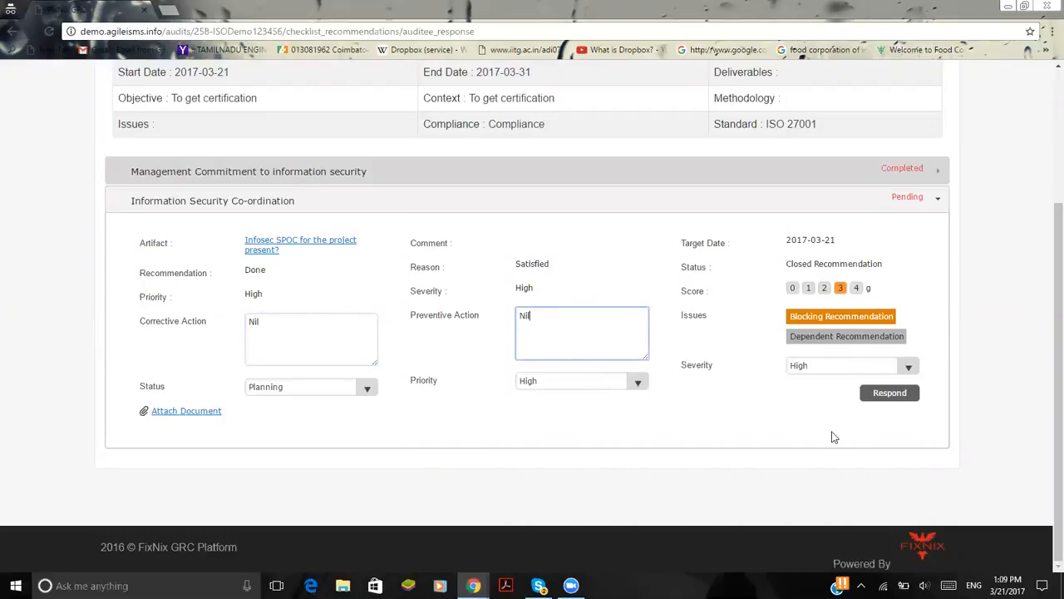
drag(832, 433, 884, 403)
click(888, 397)
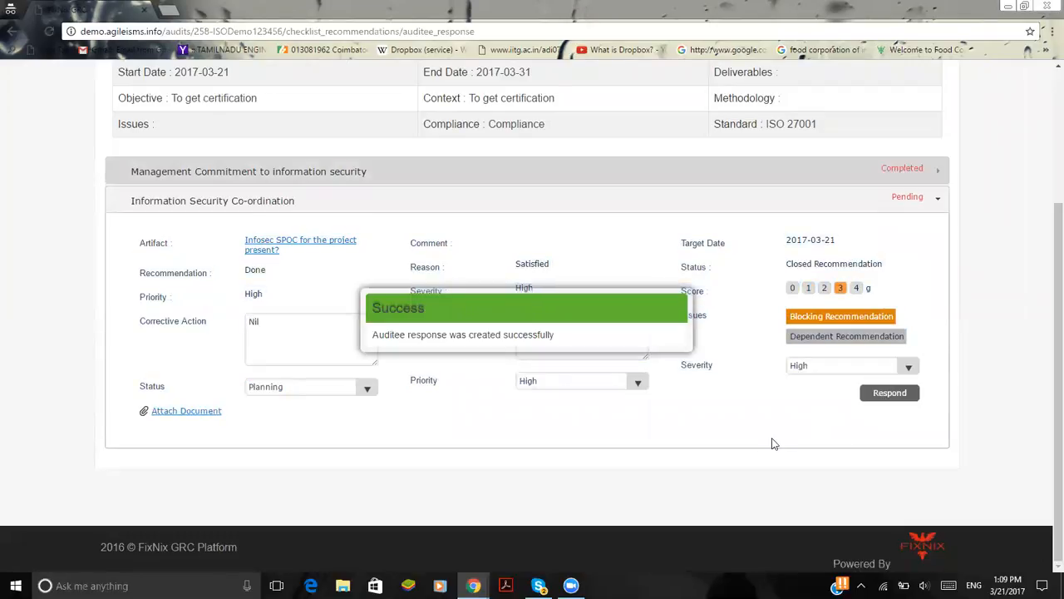
Switch to the auditor's browser window and open the auditor observation of audit ISODemo123456 in the Publish stage
mouse_move(473, 586)
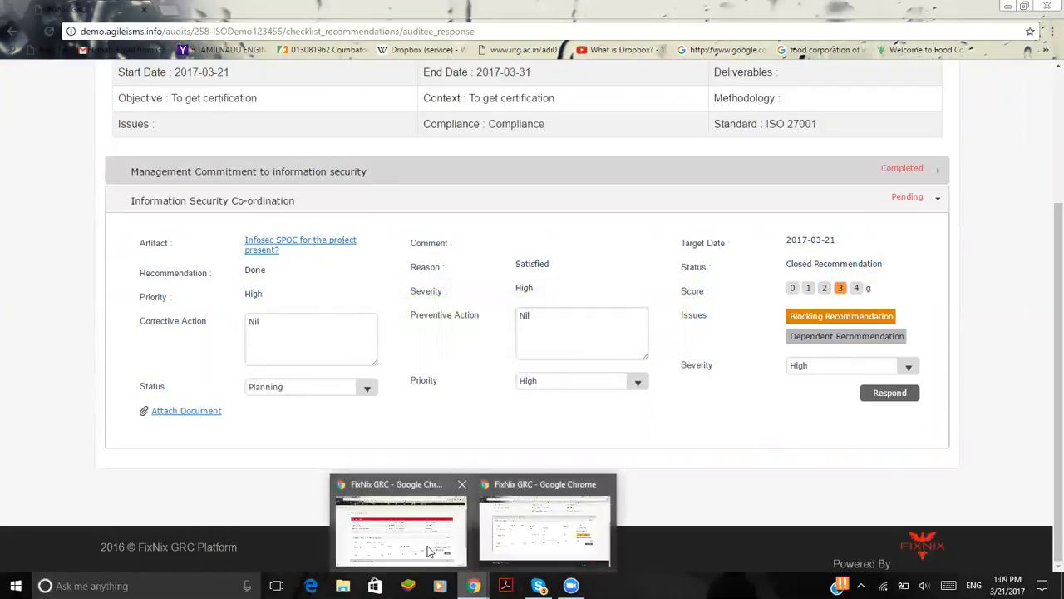
click(549, 519)
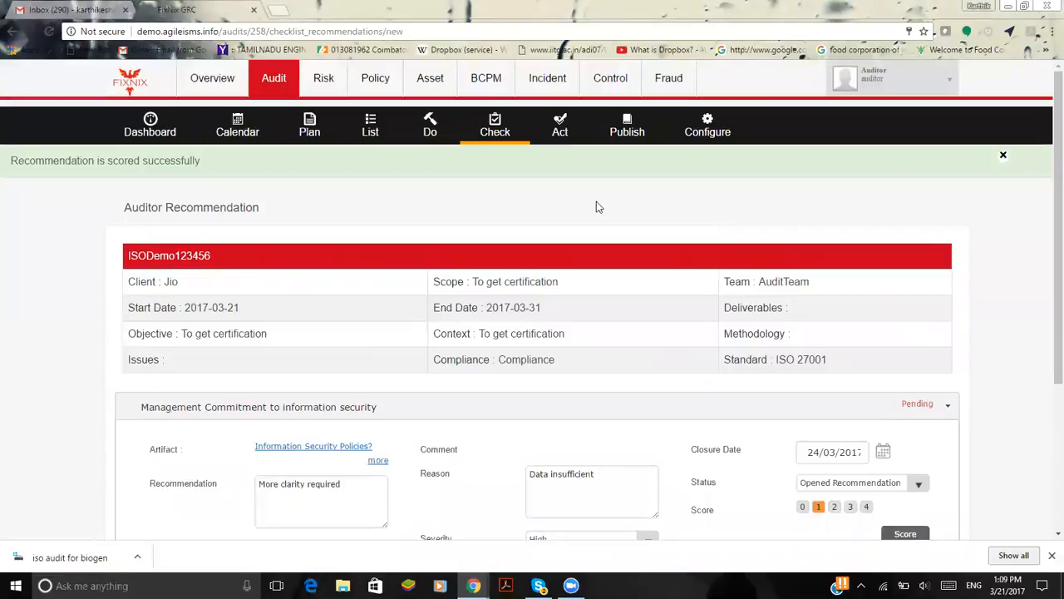
click(626, 126)
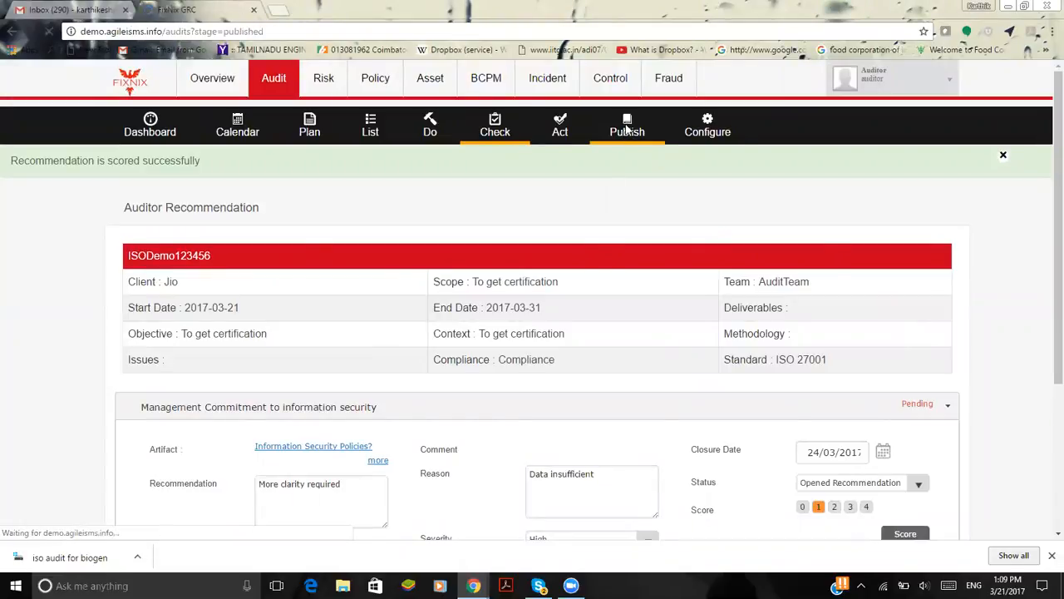
scroll(722, 381, down, 5)
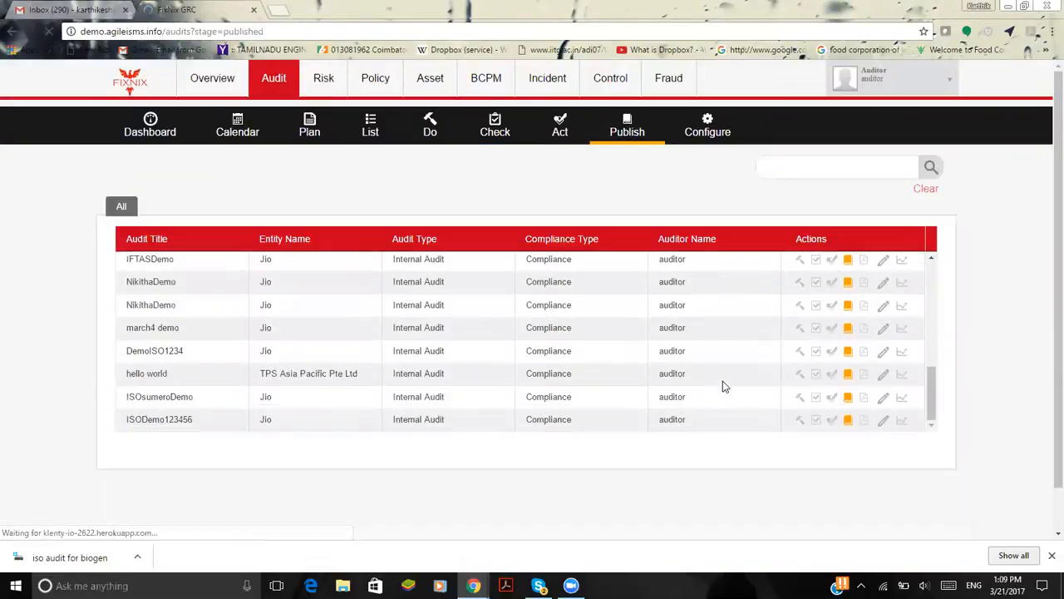
scroll(722, 380, down, 1)
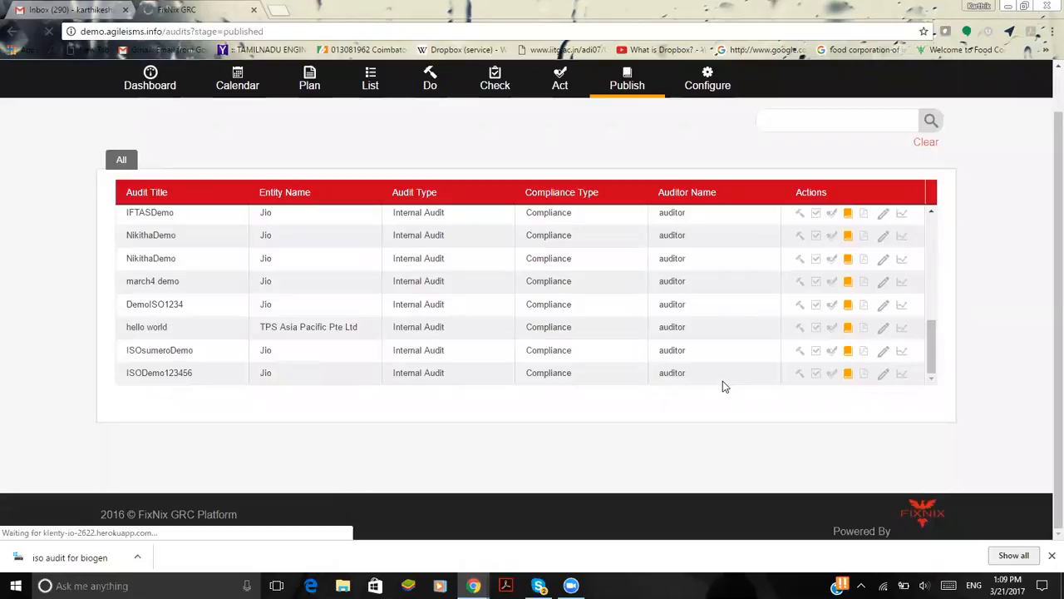
click(849, 377)
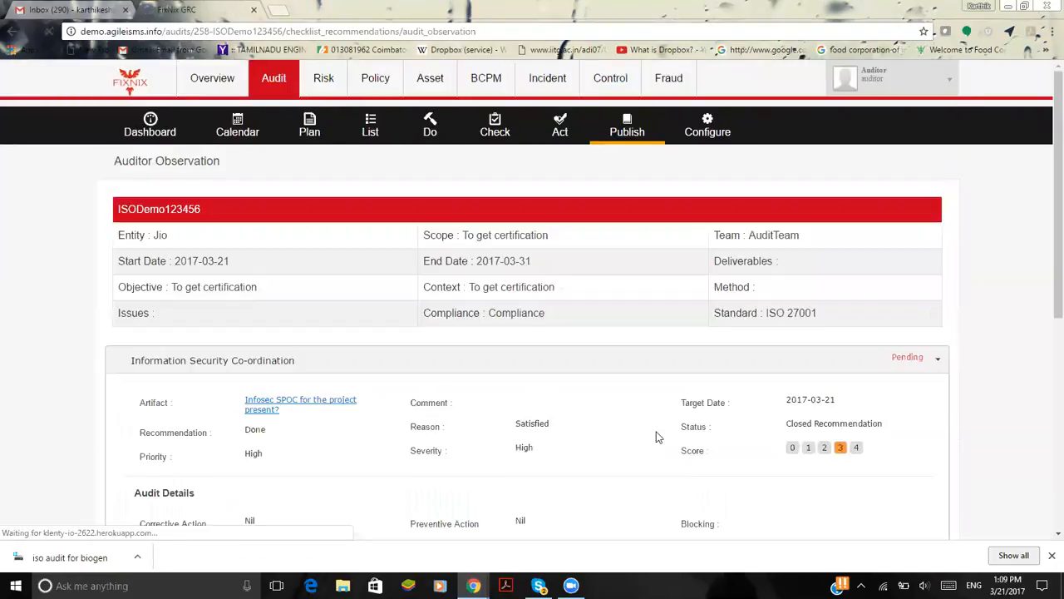
scroll(656, 437, down, 3)
scroll(498, 322, down, 3)
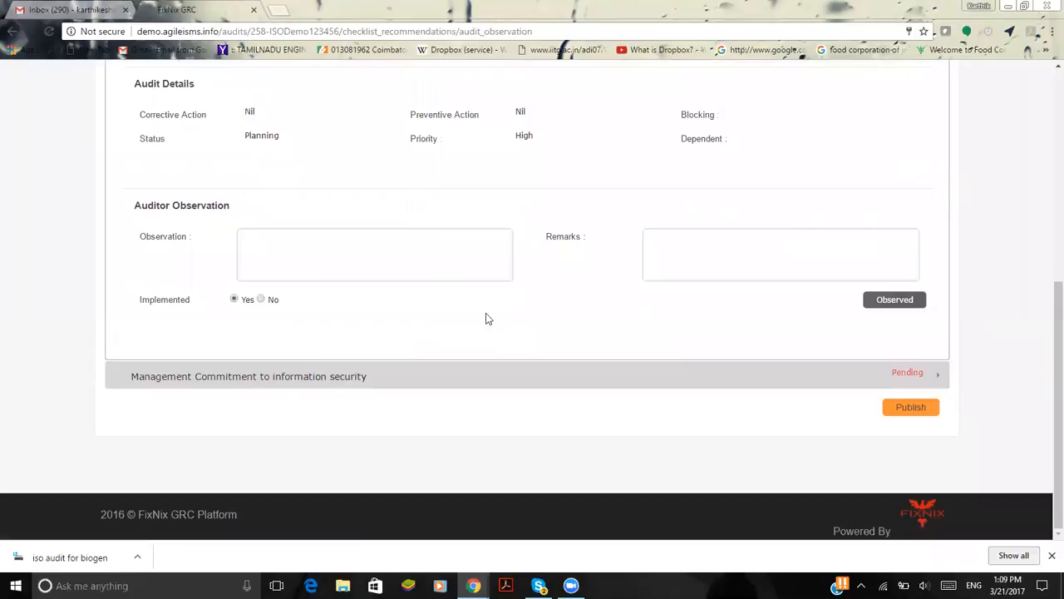
Give Information Security Co-ordination the observation "Good" and the remarks "Great"
click(338, 271)
text(Goo)
key(Down)
key(Return)
click(752, 257)
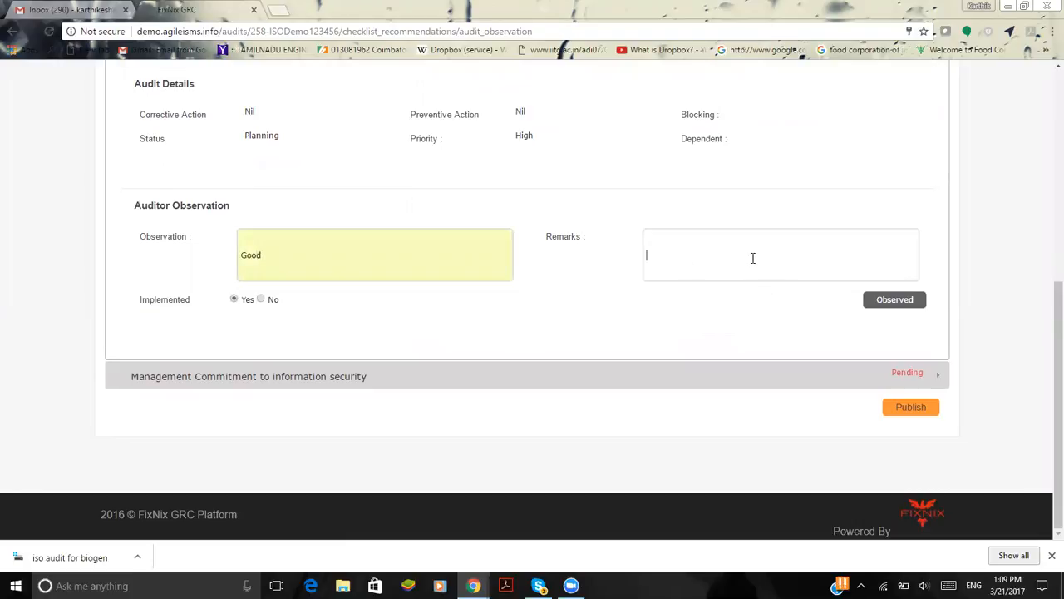
text(G)
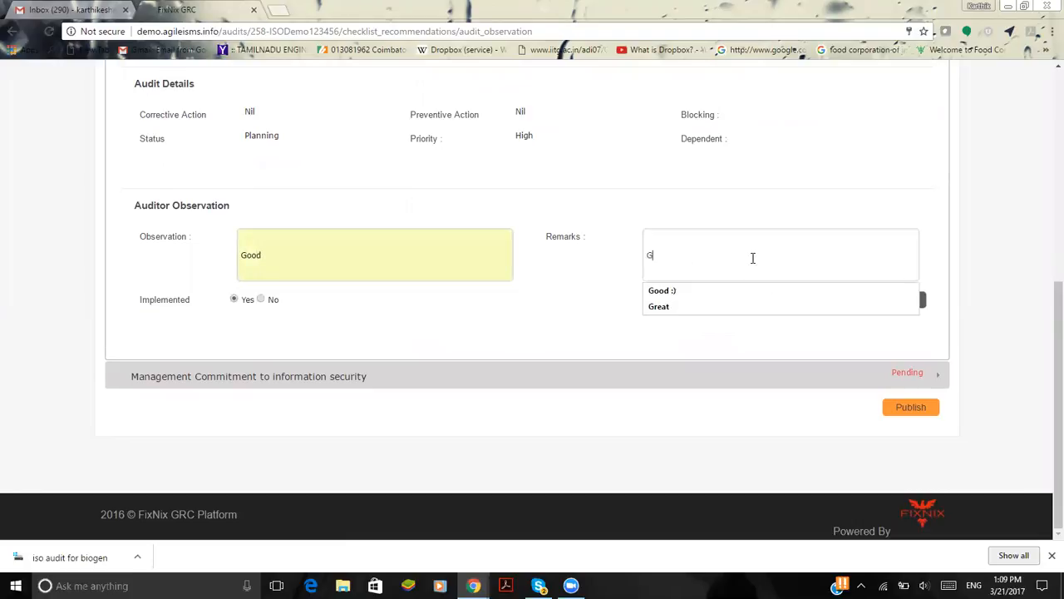
key(Down)
key(Down)
key(Return)
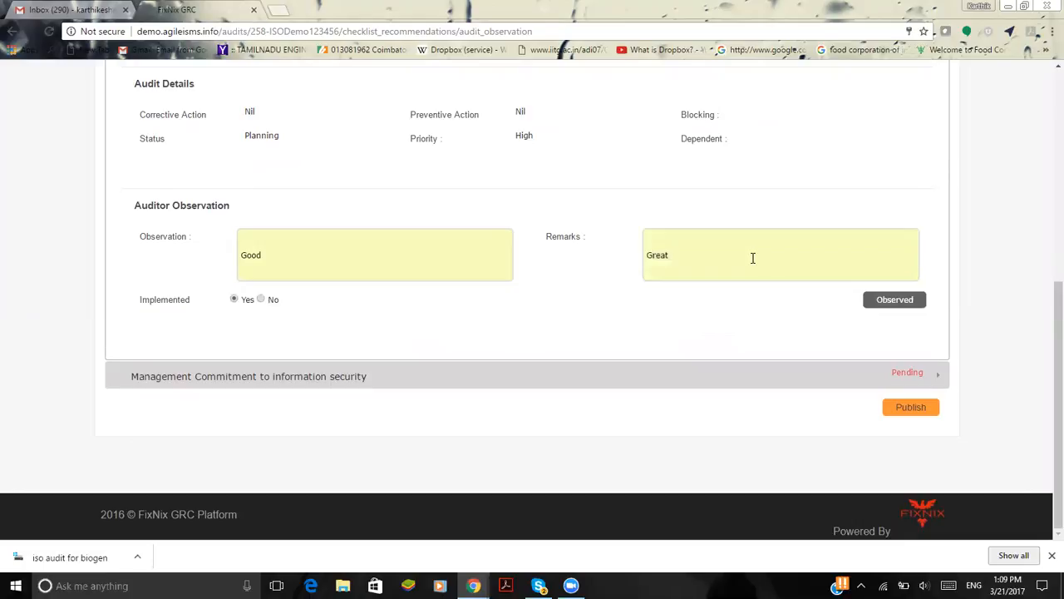
Submit the Information Security Co-ordination observation as implemented, and publish the audit with the Management Commitment observation still pending
click(895, 300)
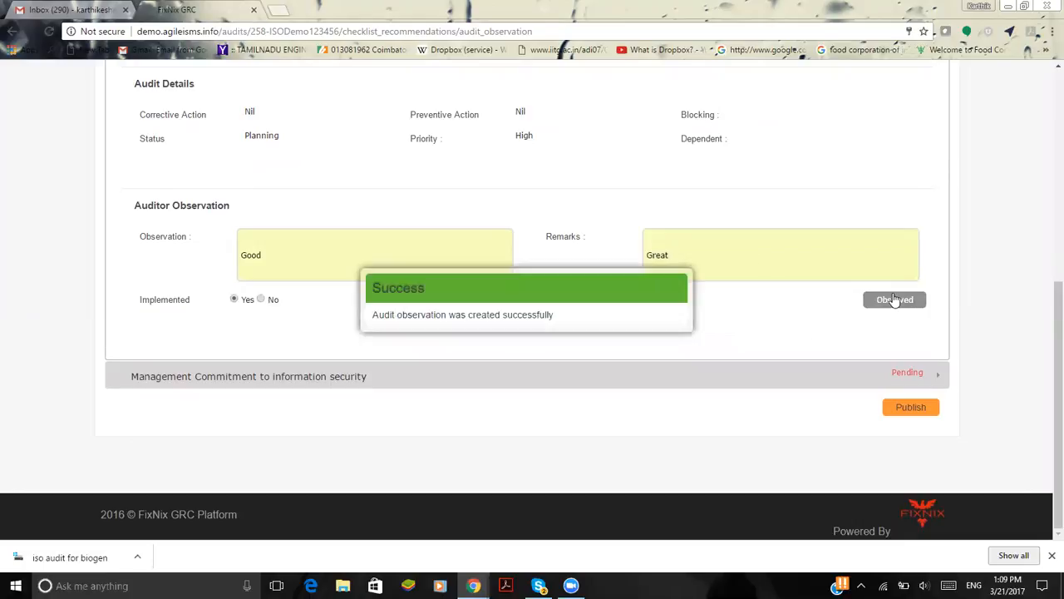
click(903, 417)
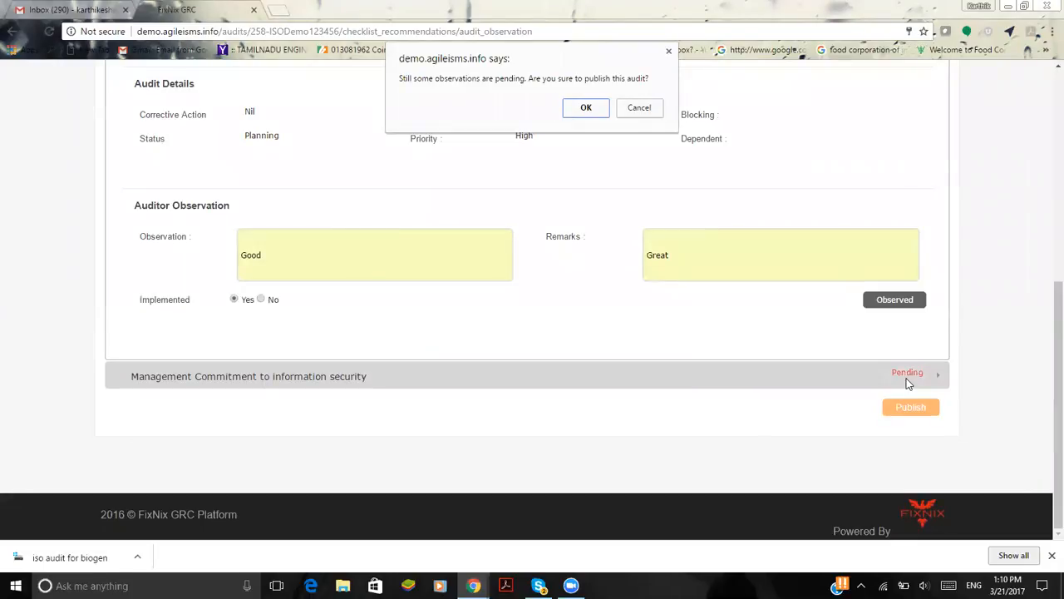
click(586, 108)
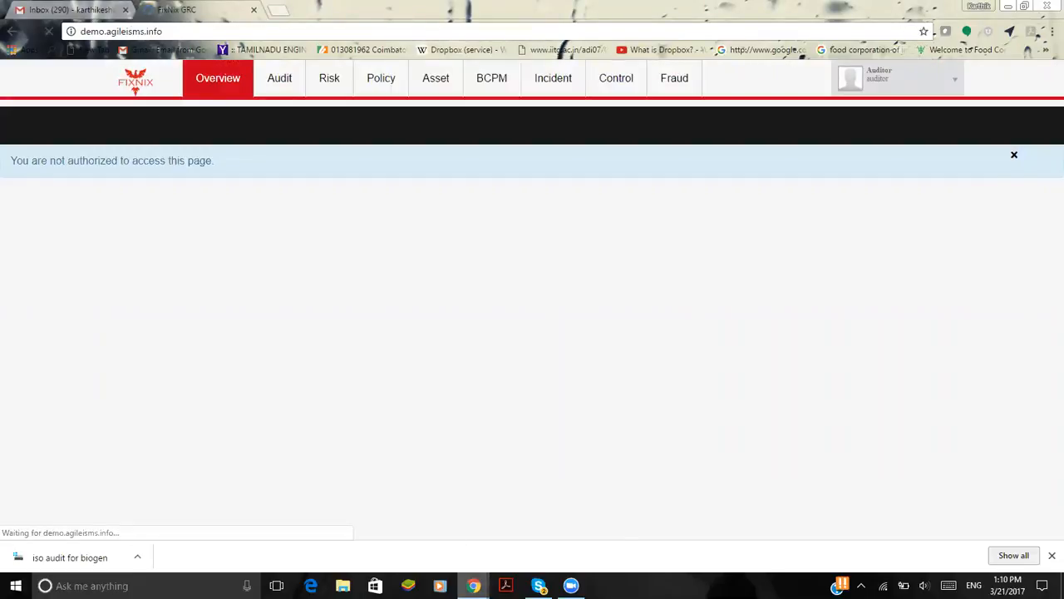
Switch to the company admin's browser window, open the dashboard of published audit ISODemo123456, and examine its compliance rating chart
mouse_move(473, 585)
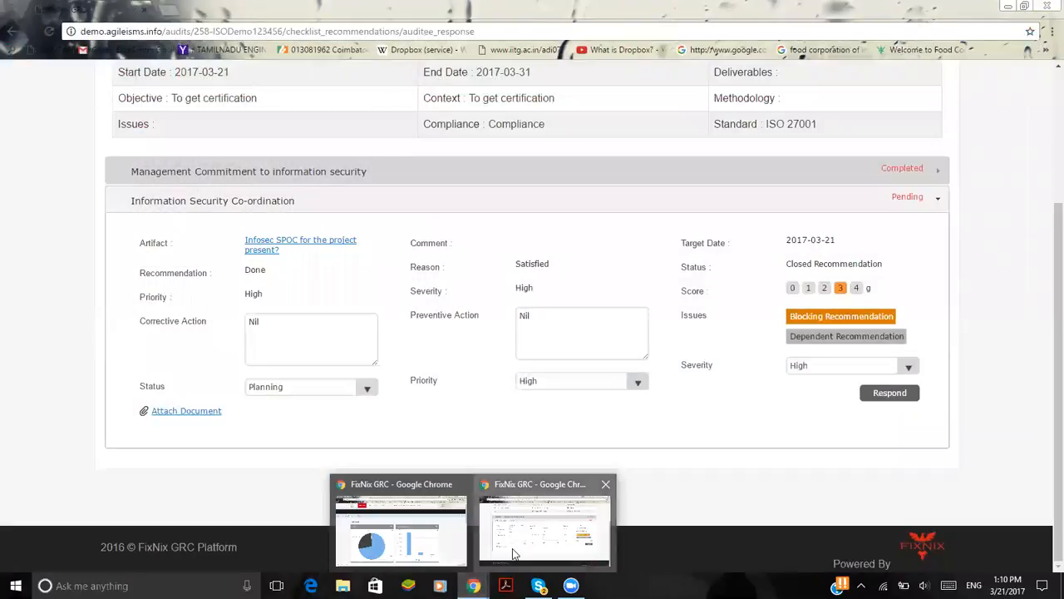
click(542, 528)
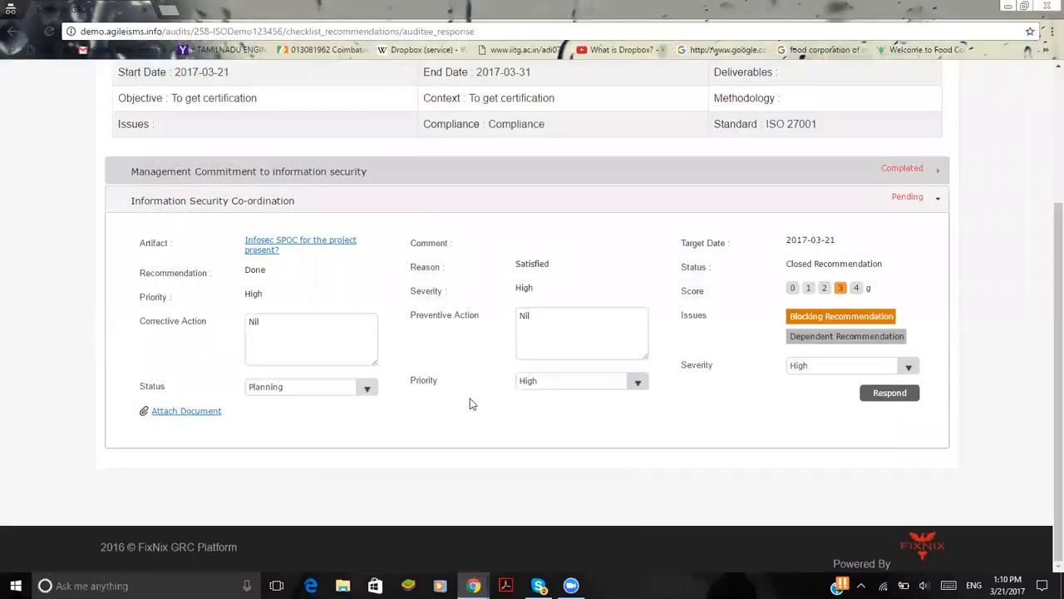
scroll(470, 403, up, 3)
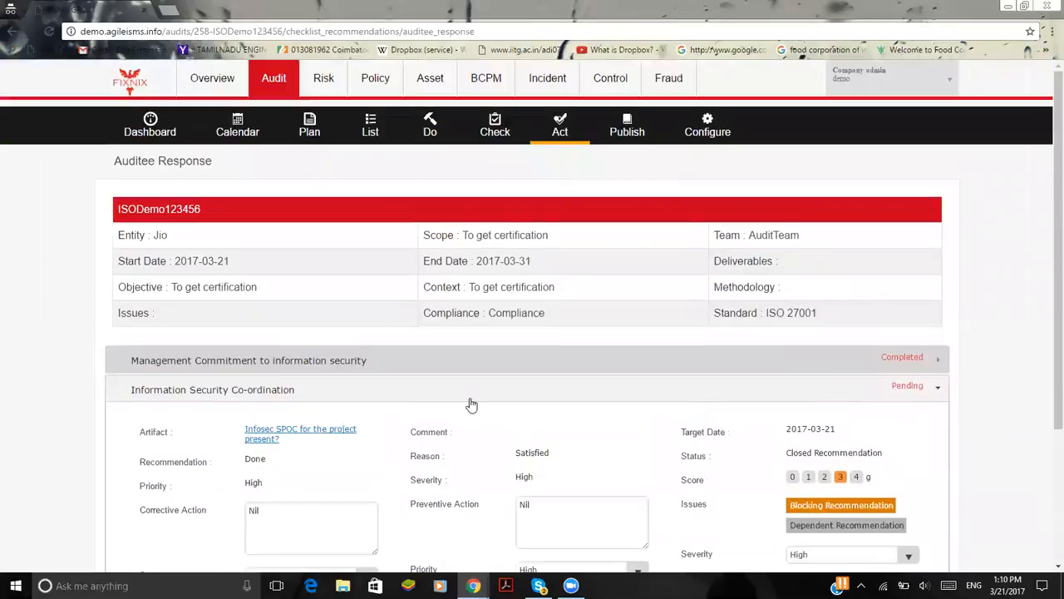
click(900, 86)
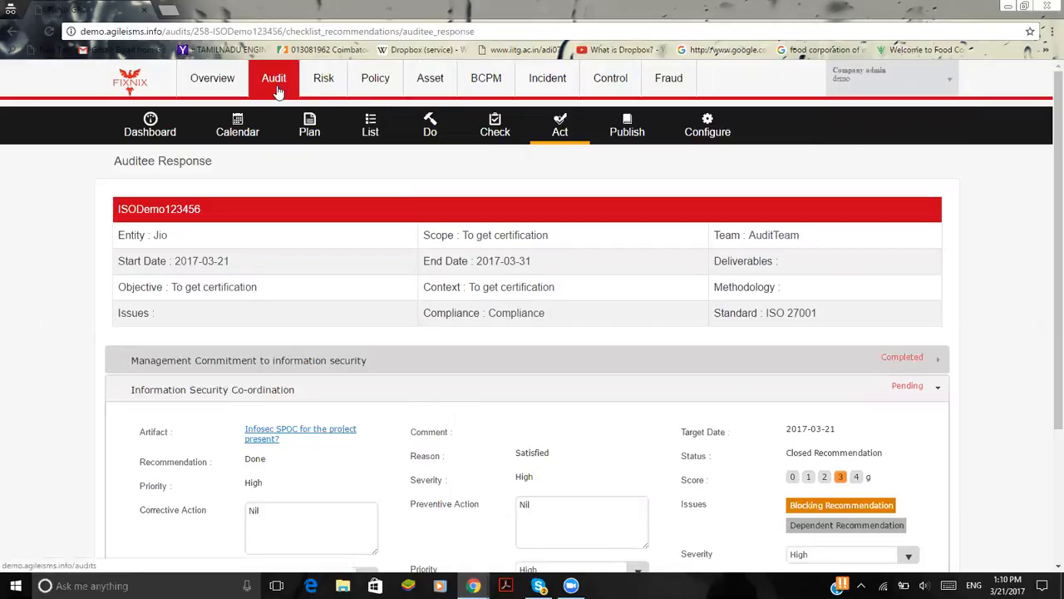
click(625, 133)
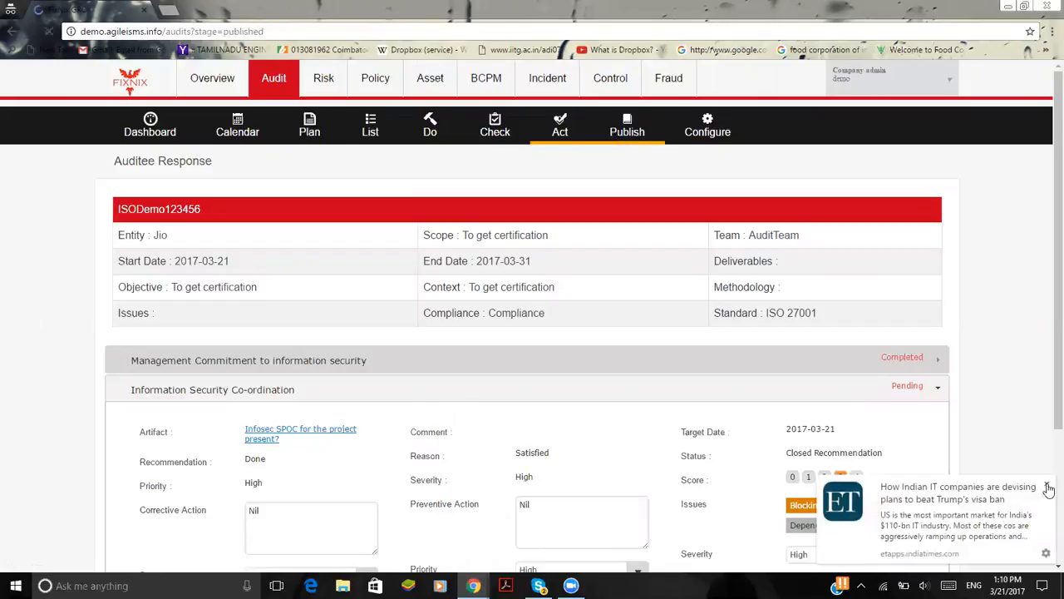
click(1047, 487)
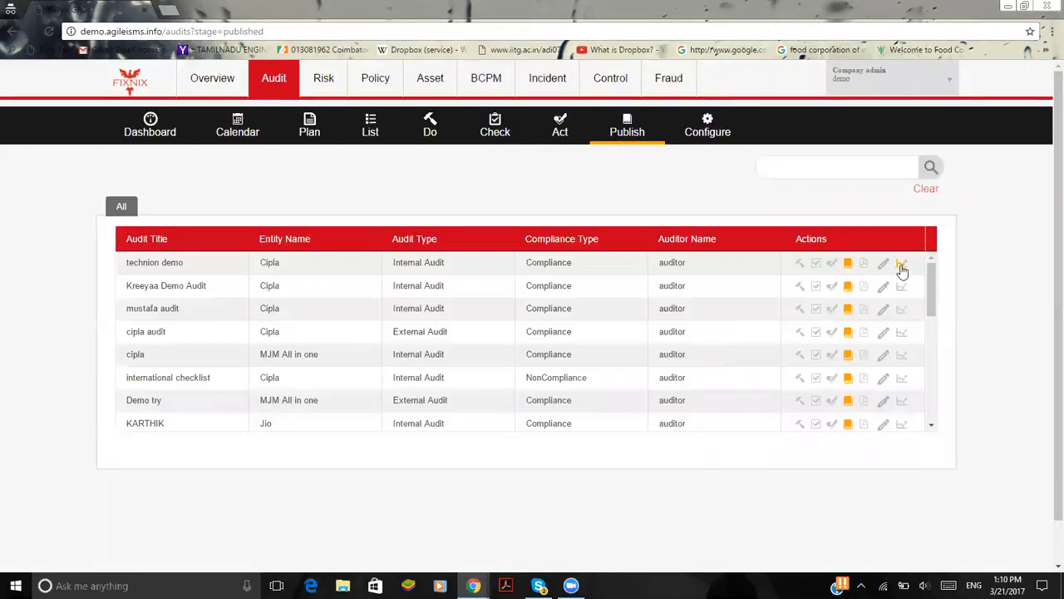
scroll(902, 344, down, 5)
click(902, 374)
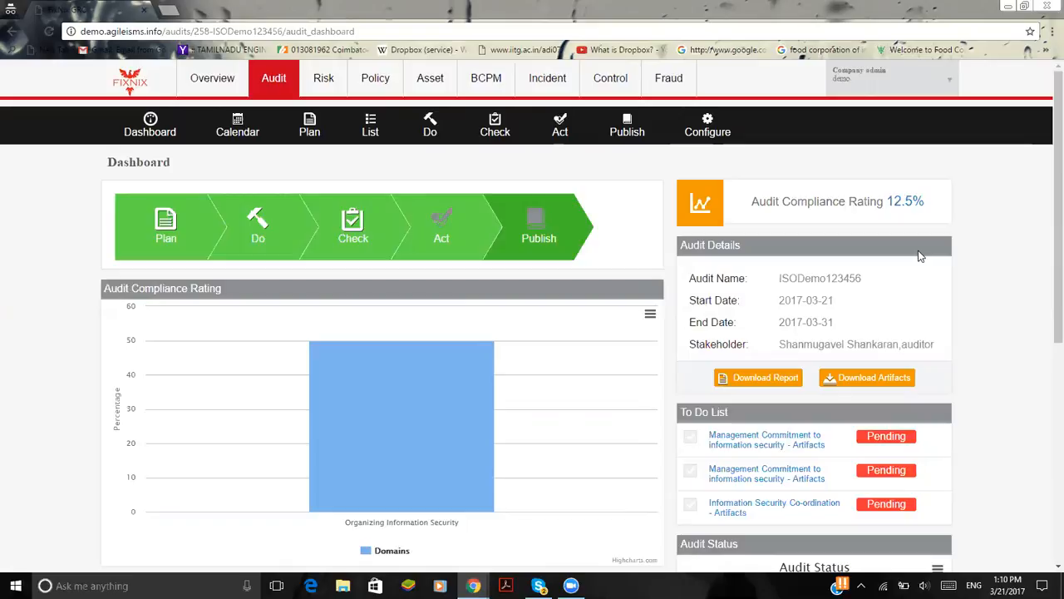
scroll(921, 256, down, 2)
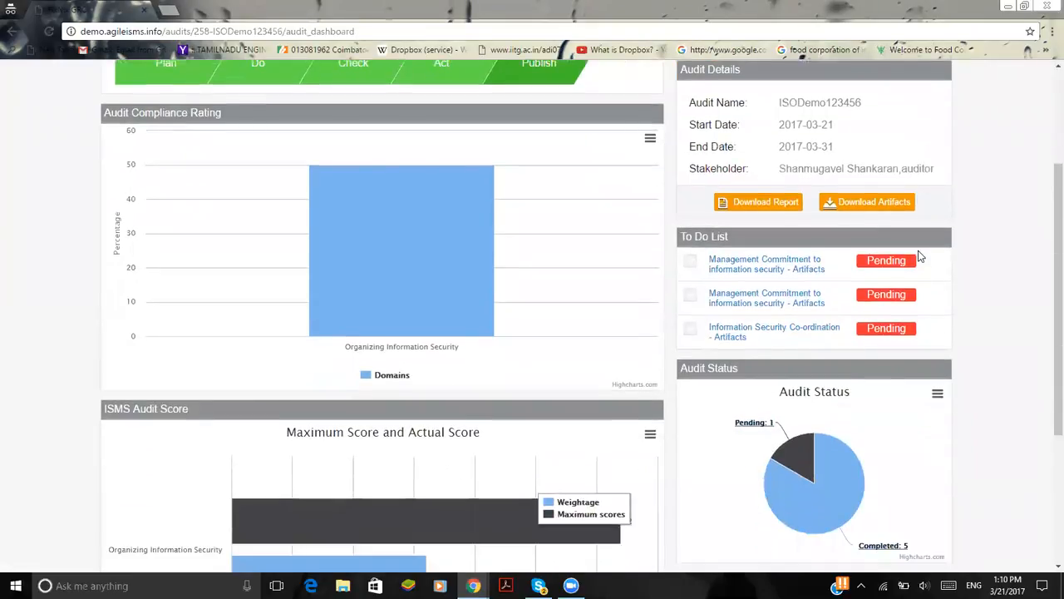
mouse_move(329, 206)
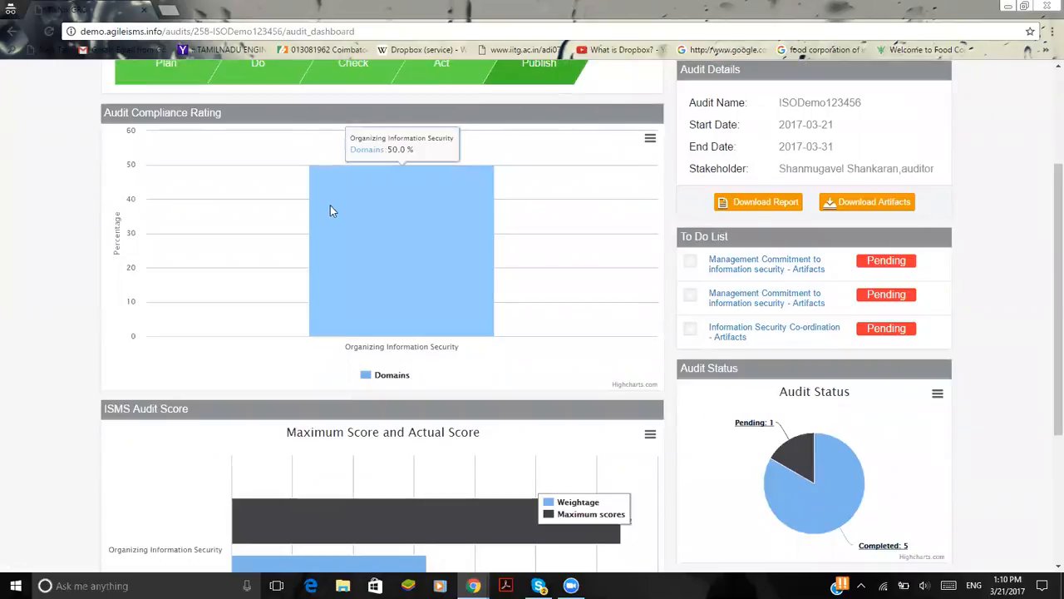
Examine the ISODemo123456 dashboard's ISMS audit score, audit details, to-do list and audit status charts
scroll(152, 162, up, 1)
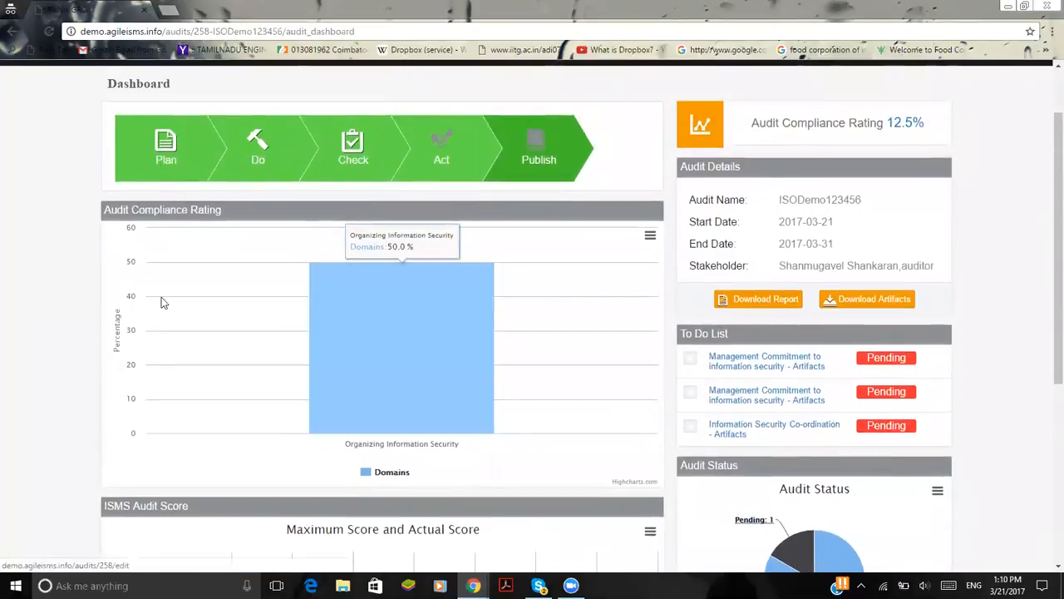
scroll(155, 251, down, 1)
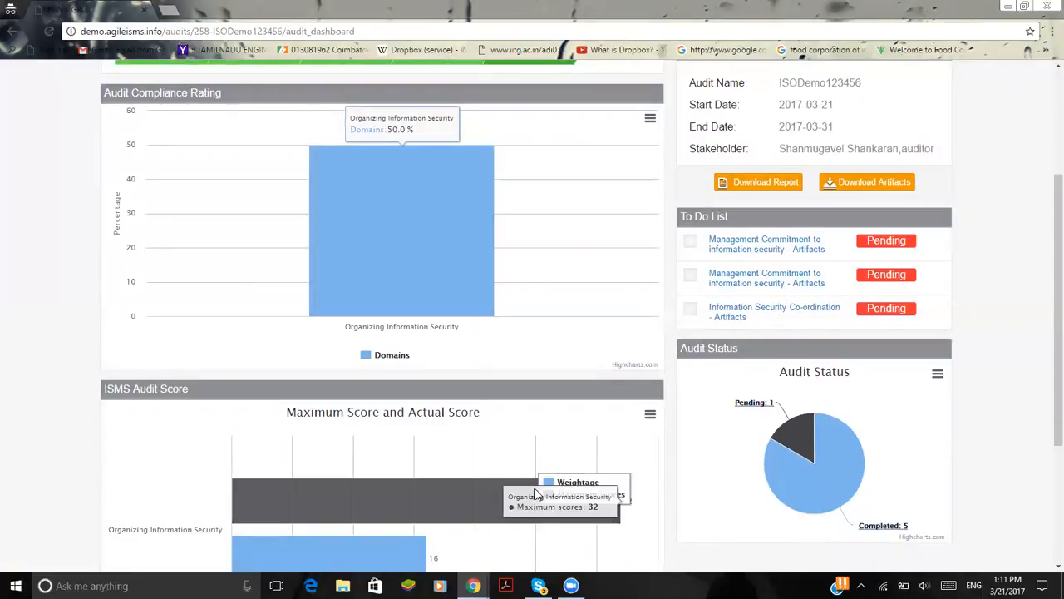
scroll(515, 495, down, 3)
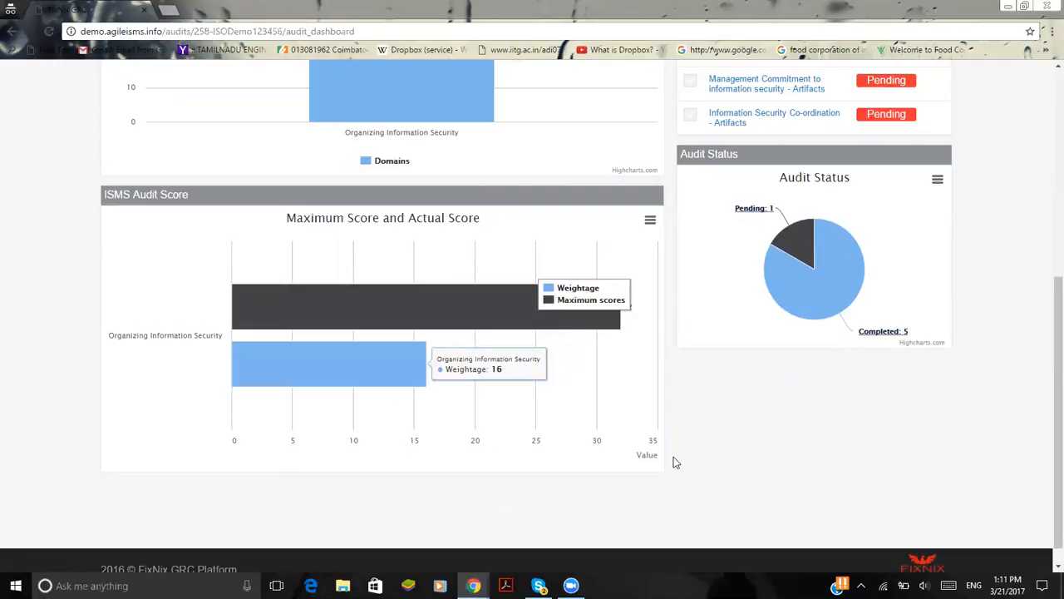
scroll(761, 365, up, 5)
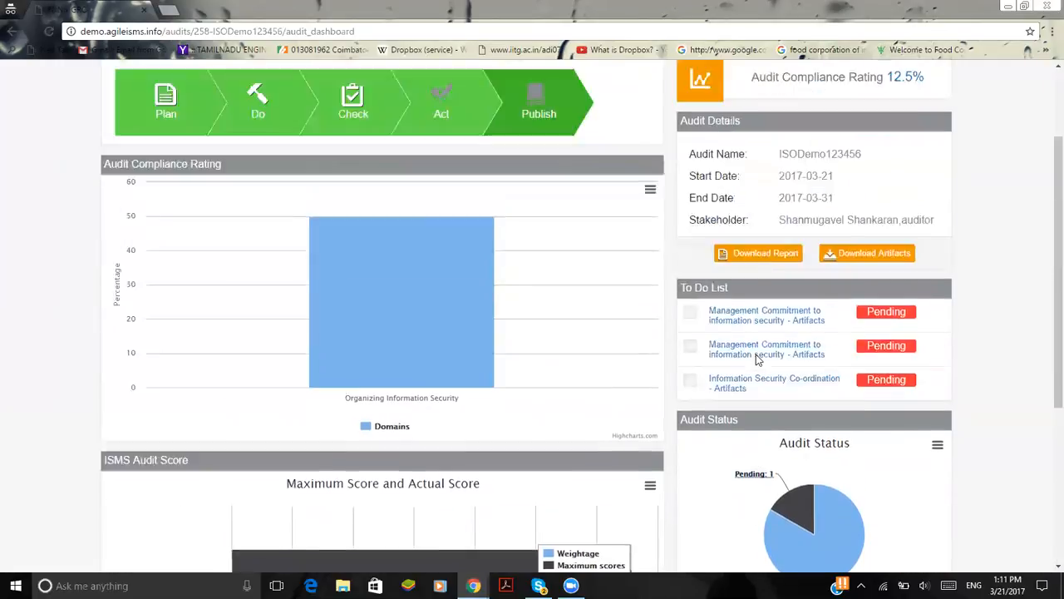
scroll(757, 359, down, 1)
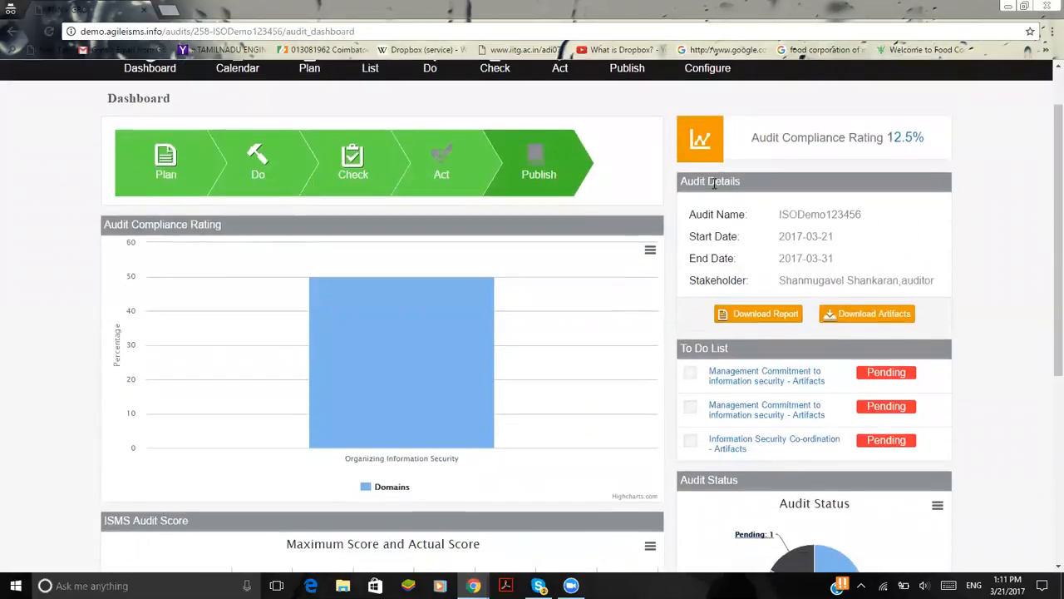
scroll(764, 379, down, 3)
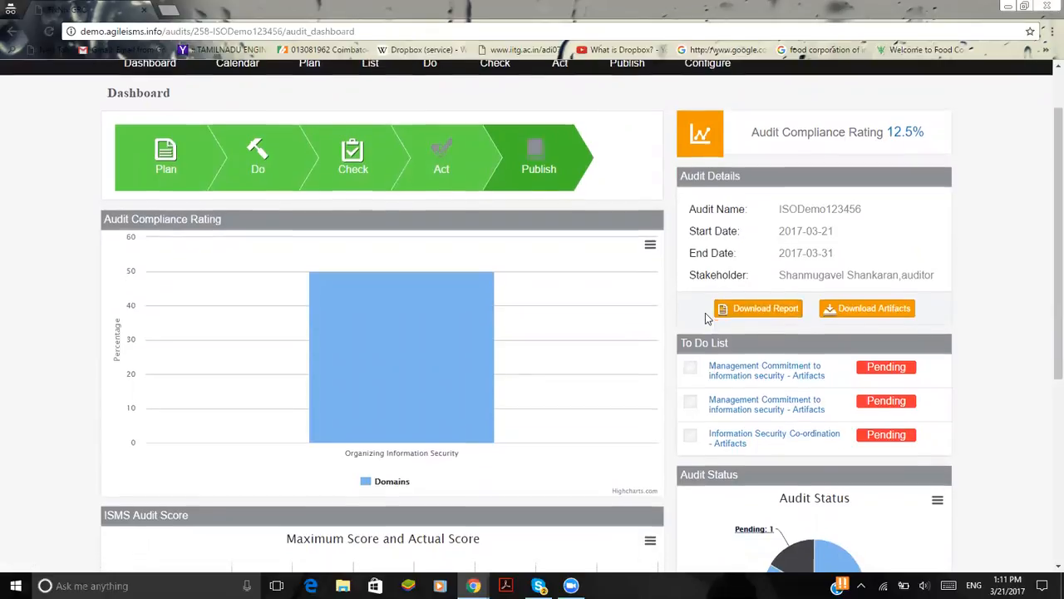
scroll(764, 379, down, 3)
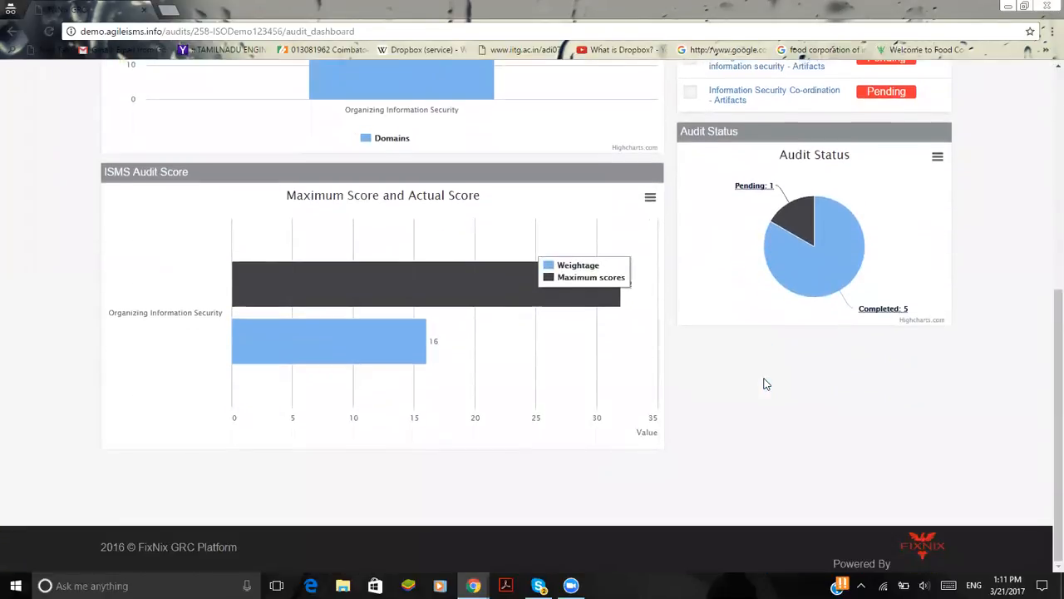
scroll(765, 379, up, 6)
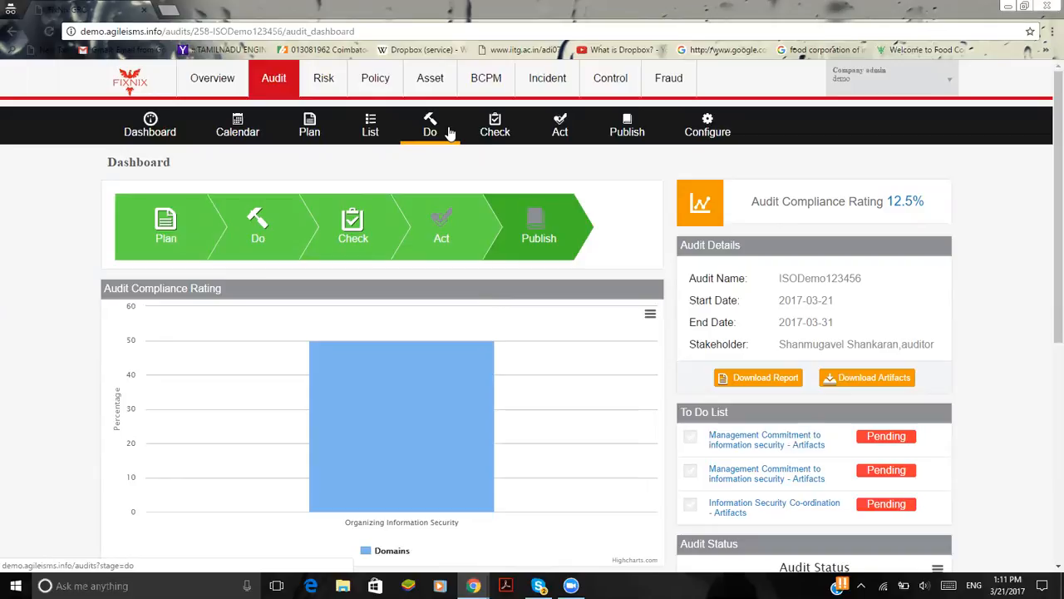
Open the Risk module's dashboard and examine its category, status, location and department charts and the credit and liquidity risk key performance indicators
click(325, 77)
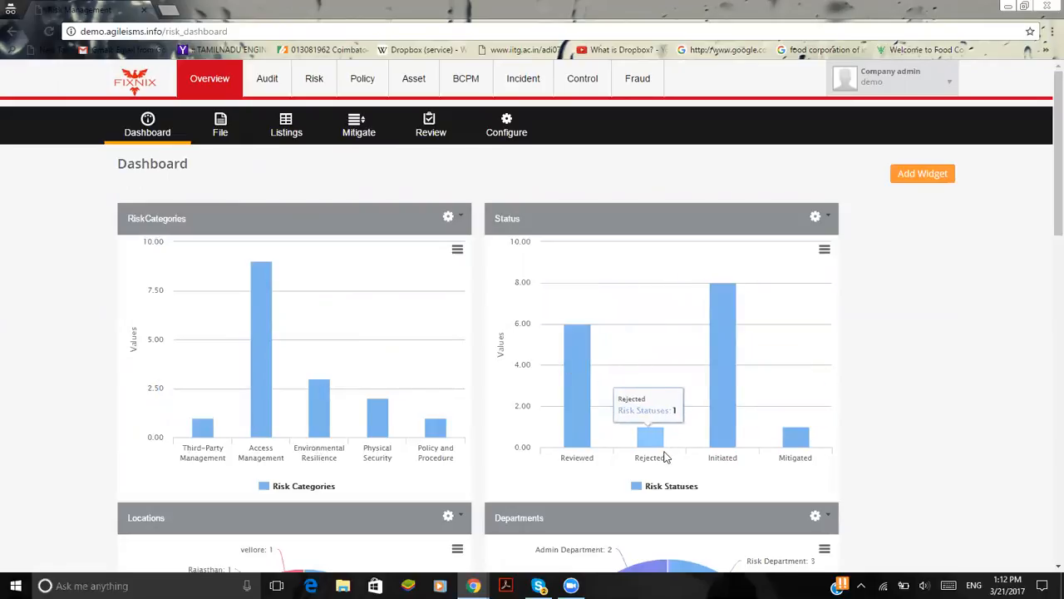
scroll(861, 470, down, 5)
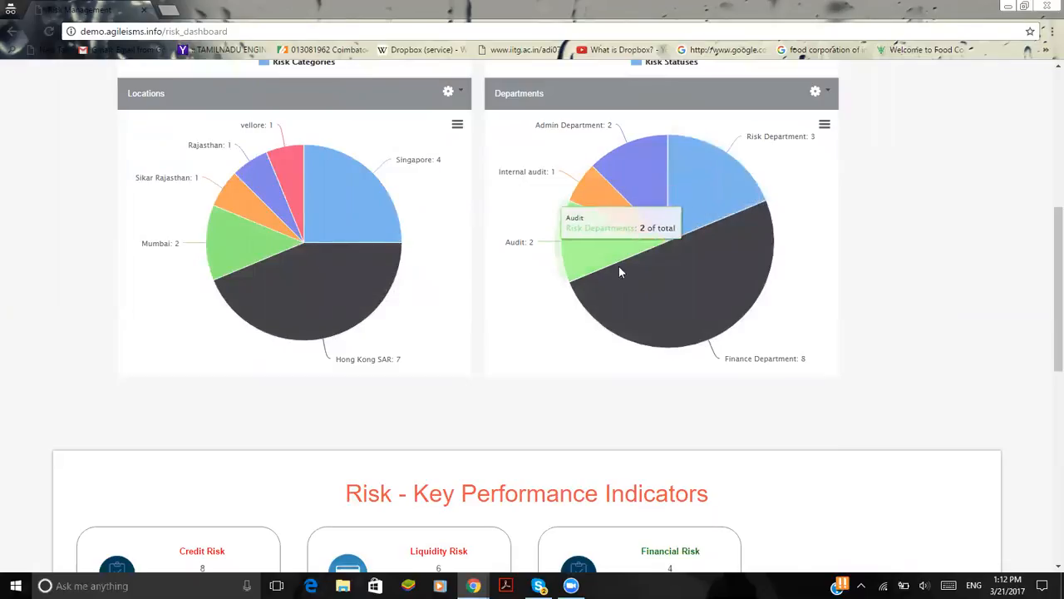
scroll(647, 408, down, 1)
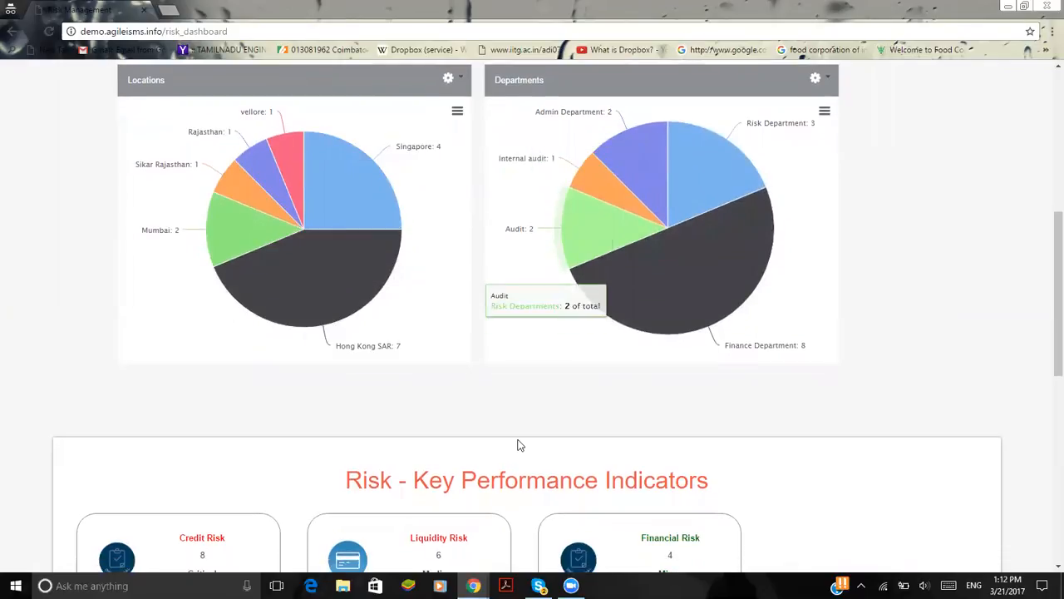
scroll(518, 444, down, 3)
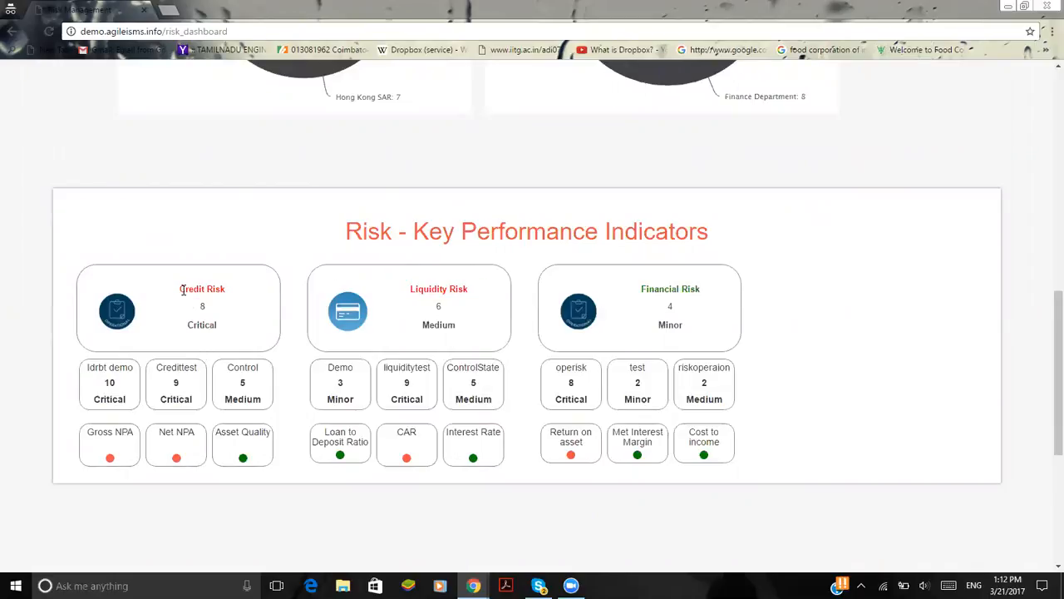
drag(191, 289, 236, 295)
drag(410, 287, 482, 288)
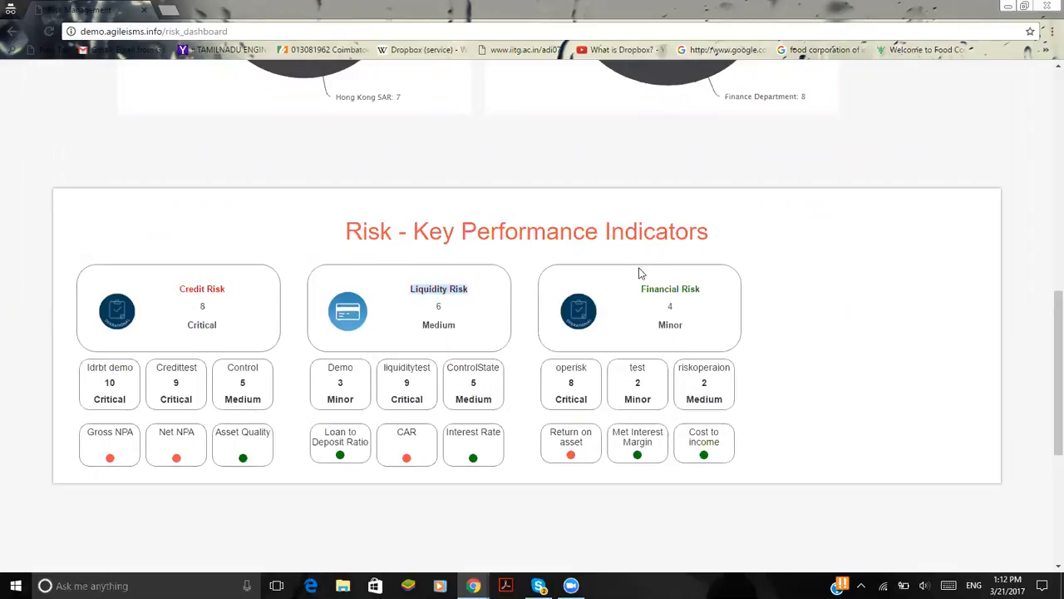
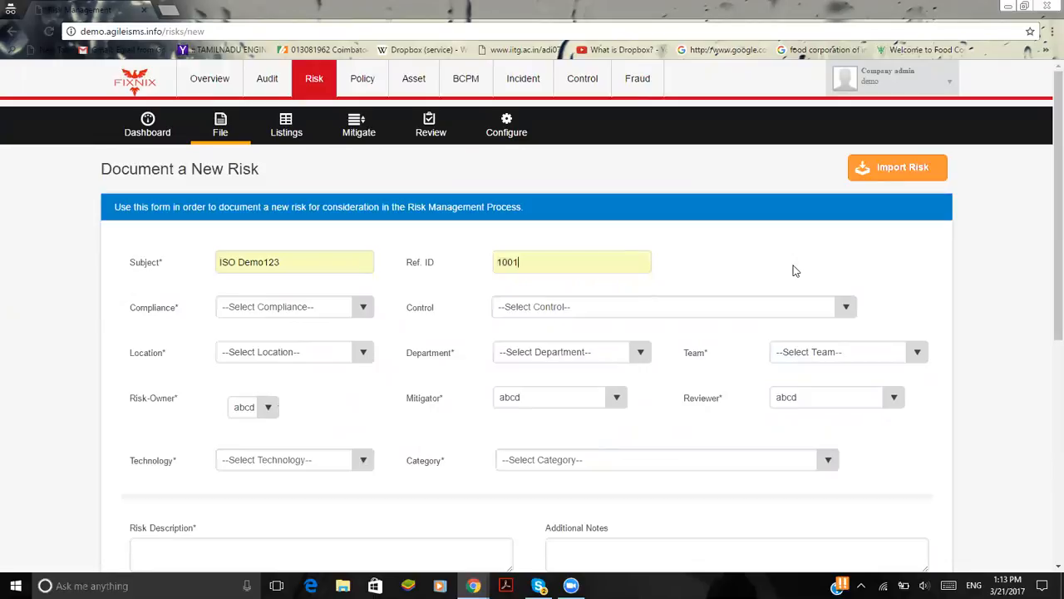
Set the new risk's compliance to ISO 27001 and its control to Information Security Co-ordination
click(304, 313)
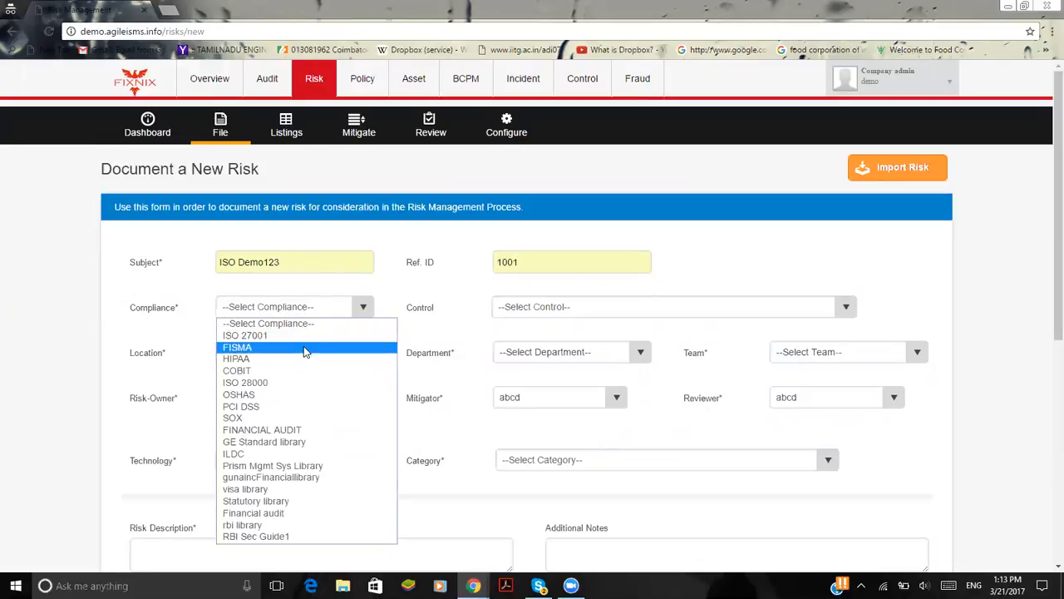
click(305, 335)
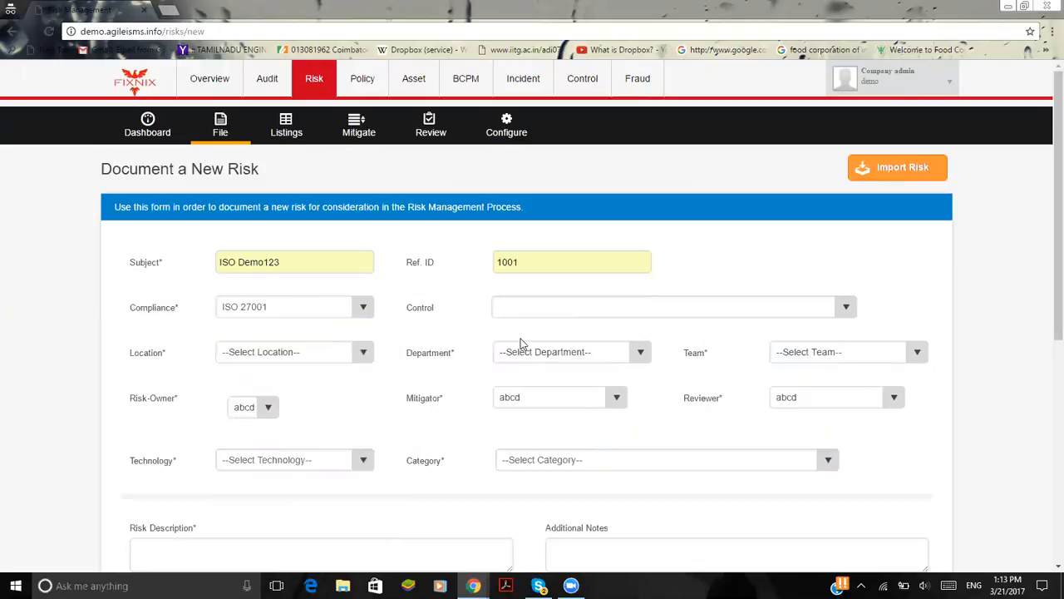
scroll(592, 326, down, 1)
click(631, 229)
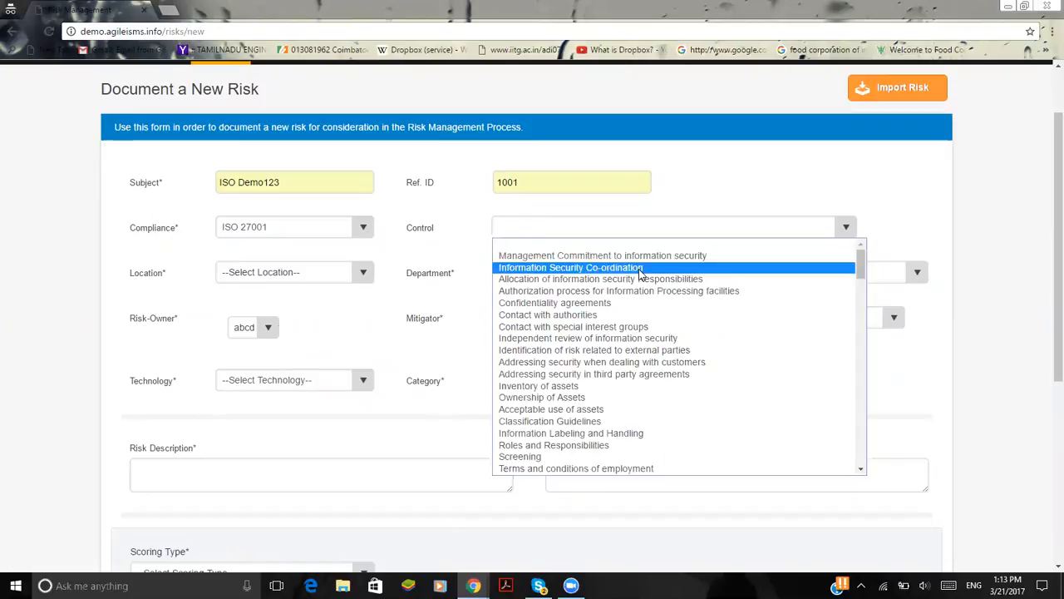
click(641, 270)
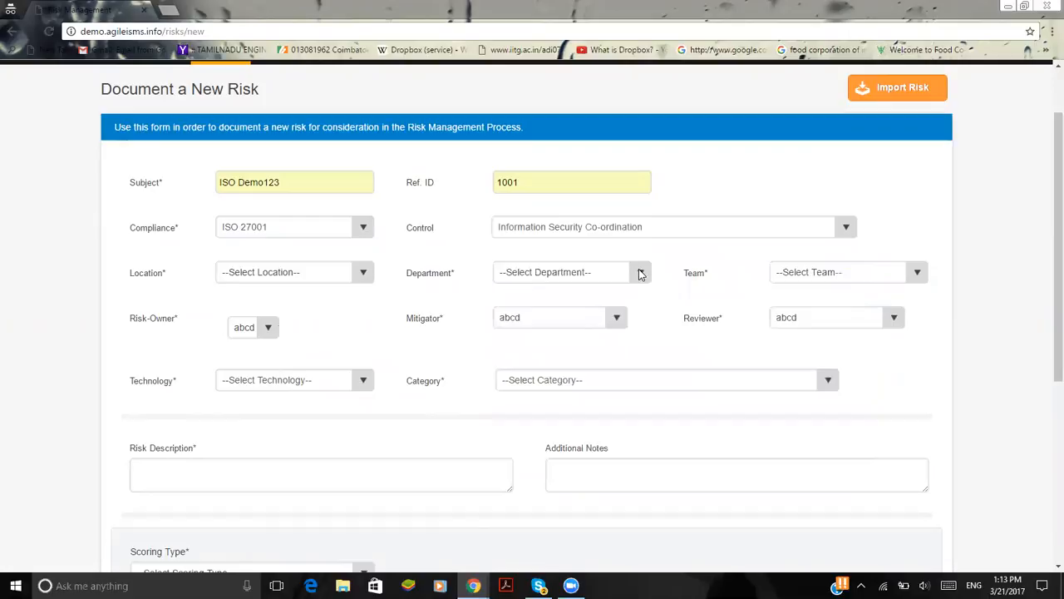
scroll(609, 237, up, 1)
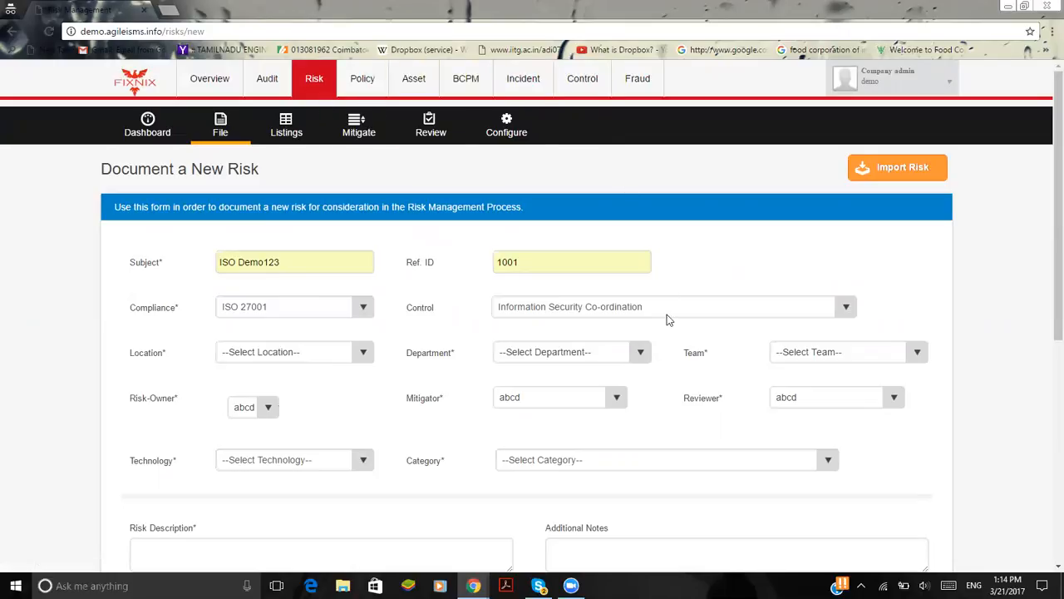
Set the new risk's location to Chennai and department to Audit, and select the responsible team
scroll(210, 325, down, 1)
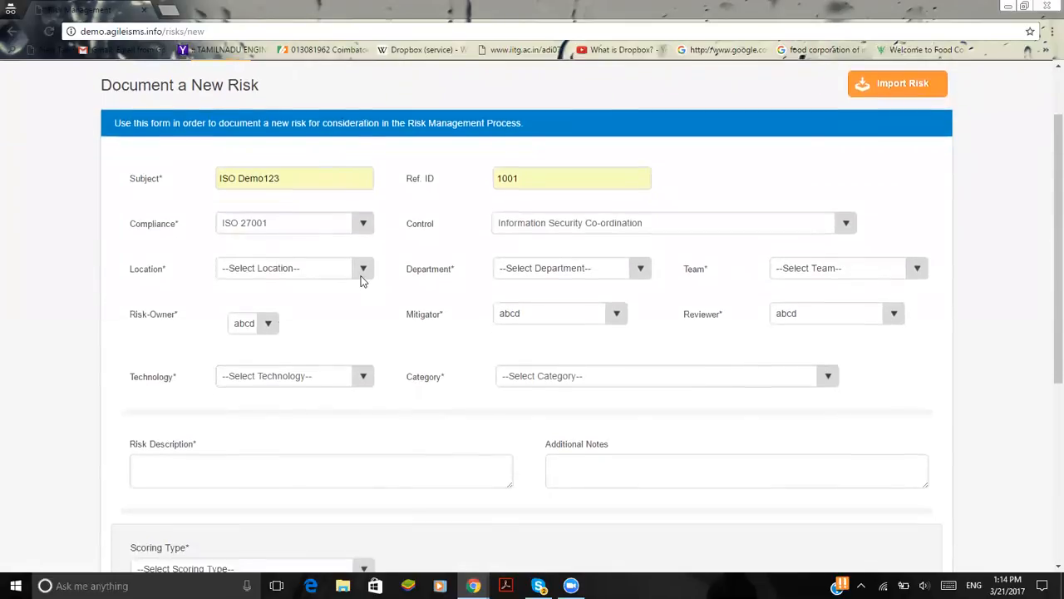
click(361, 281)
click(357, 308)
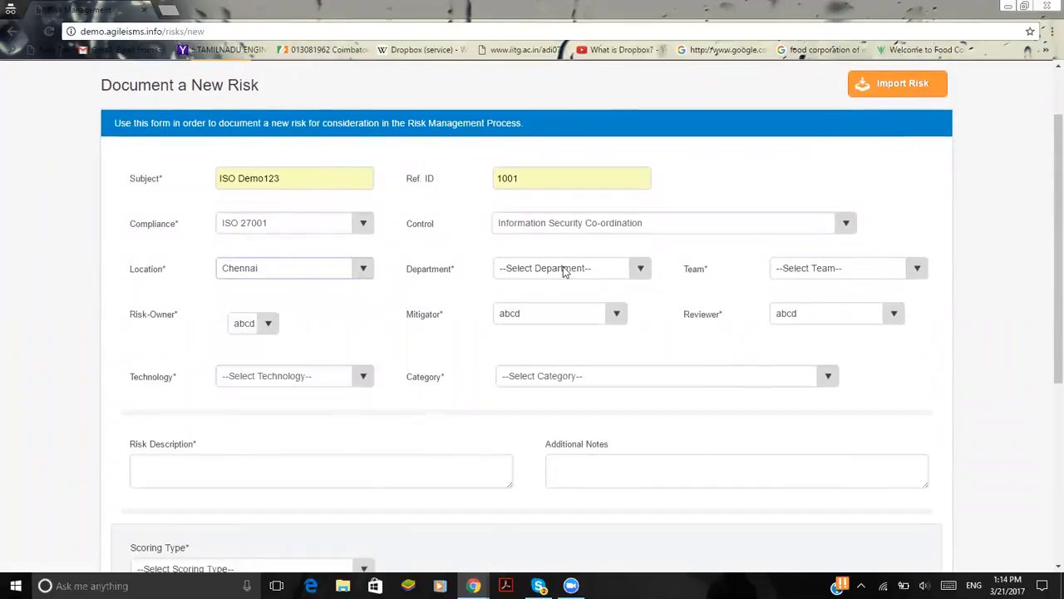
click(569, 273)
click(575, 310)
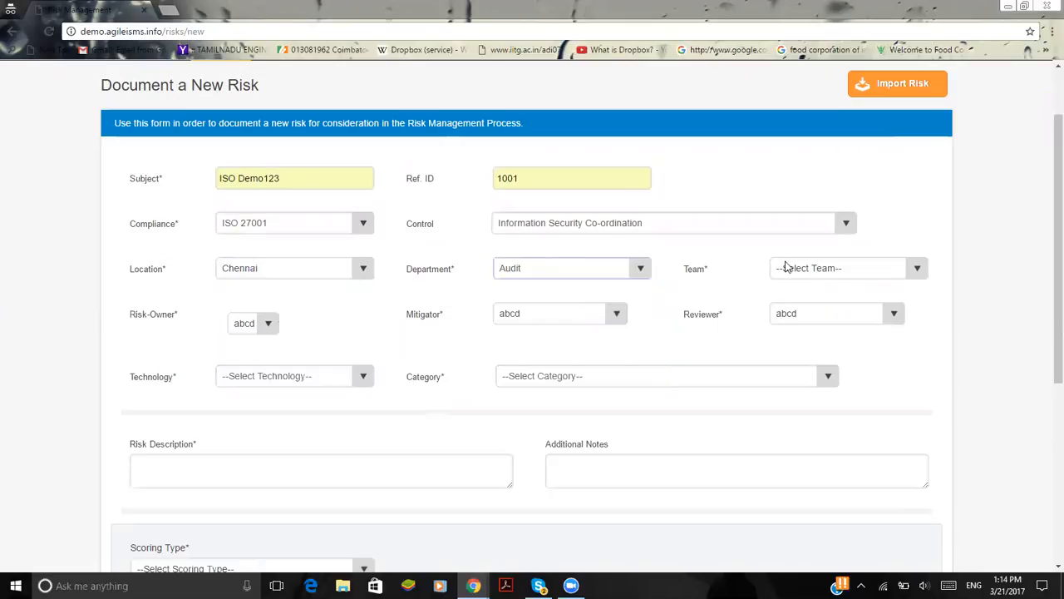
click(815, 270)
click(825, 326)
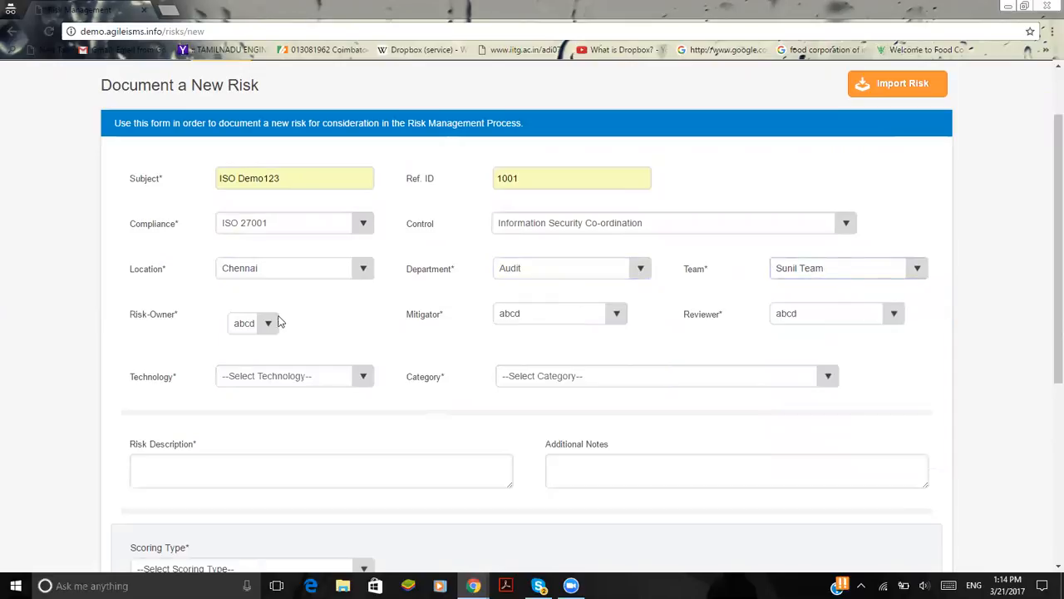
Assign riskadmin as the new risk's owner
click(245, 326)
scroll(263, 306, down, 2)
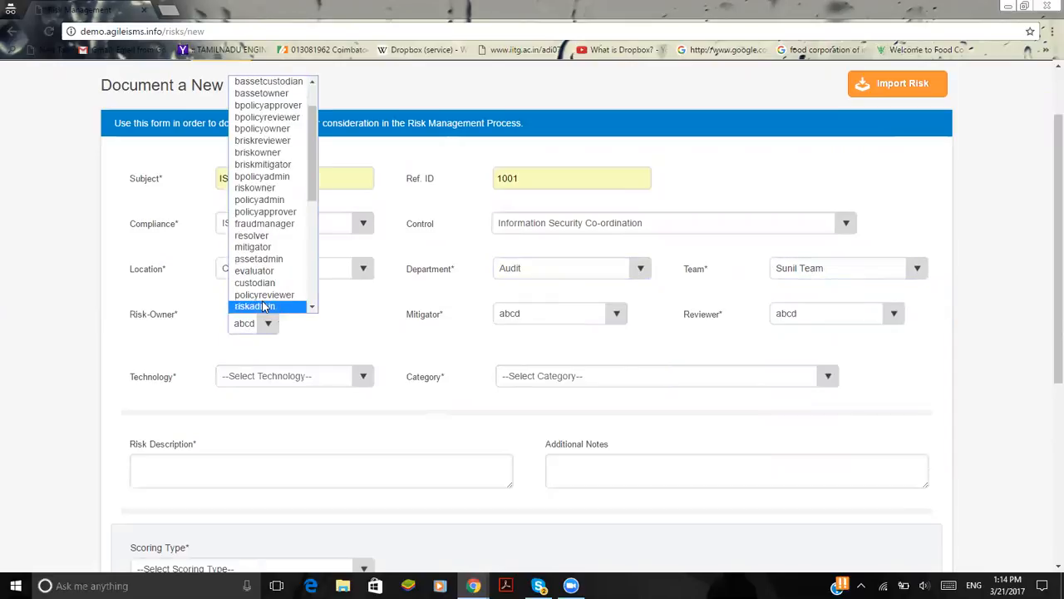
click(263, 306)
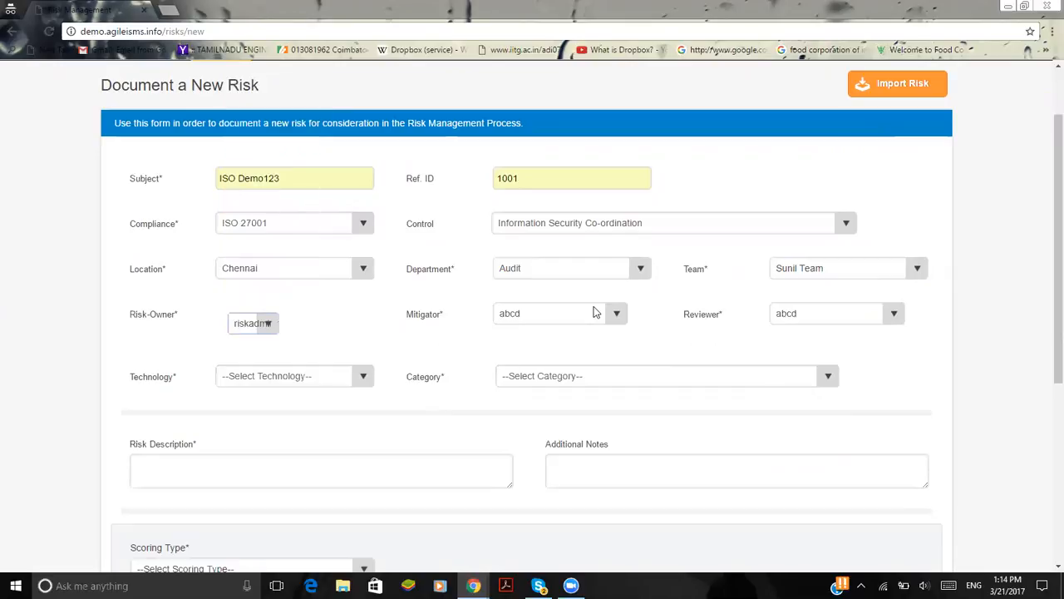
scroll(593, 308, up, 1)
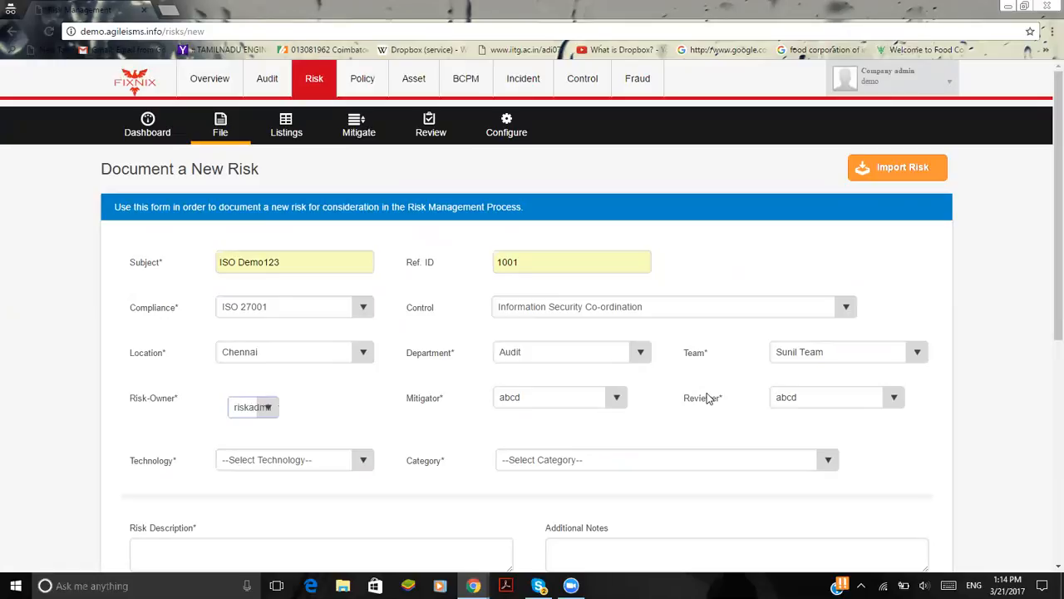
Set the new risk's technology to Anti-Virus and its category to Physical Security
scroll(670, 259, down, 3)
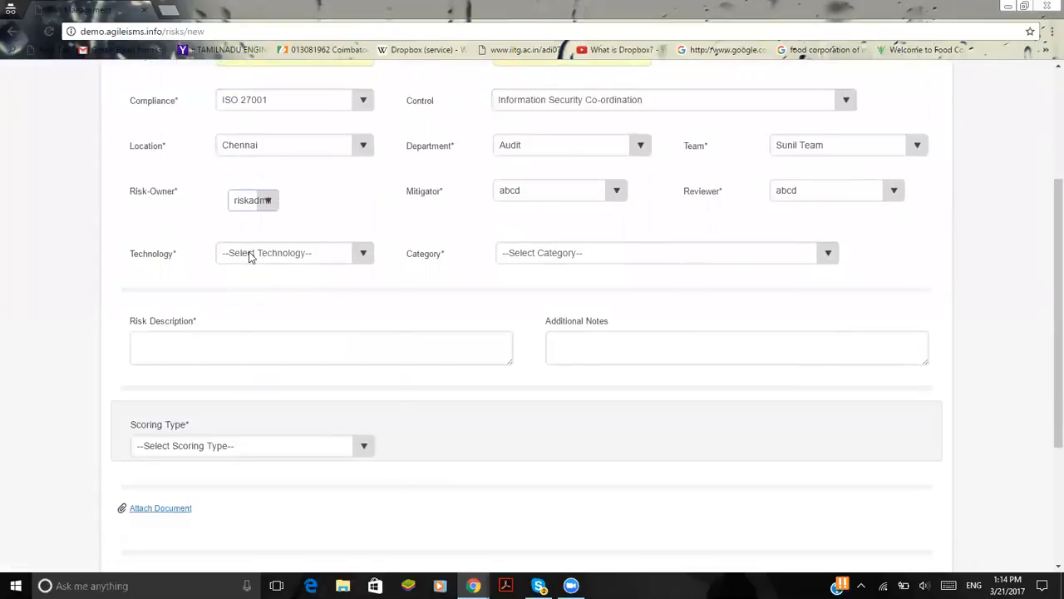
click(249, 257)
click(261, 296)
click(619, 260)
click(623, 318)
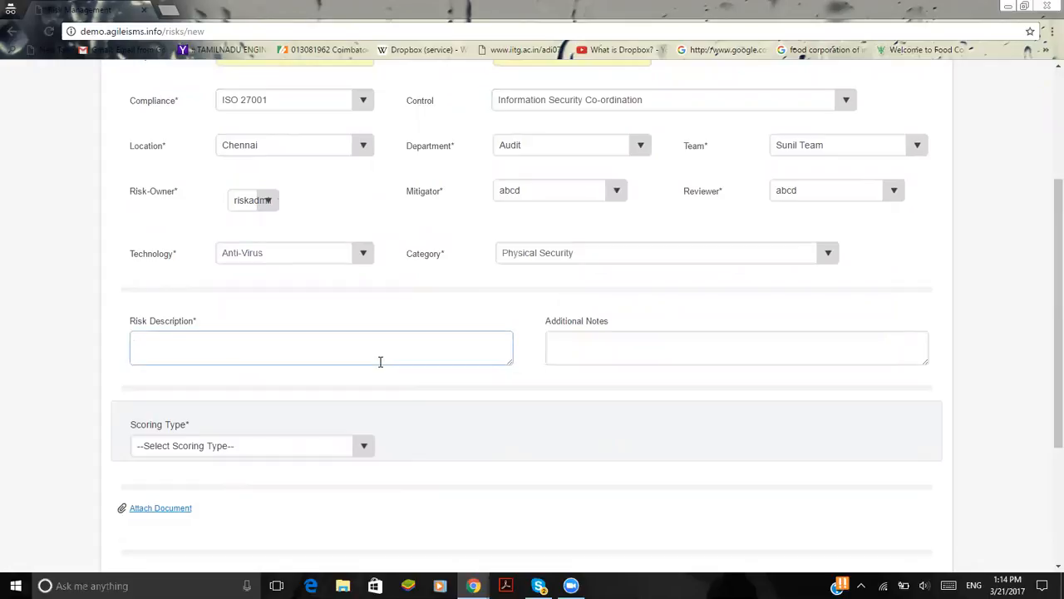
click(649, 342)
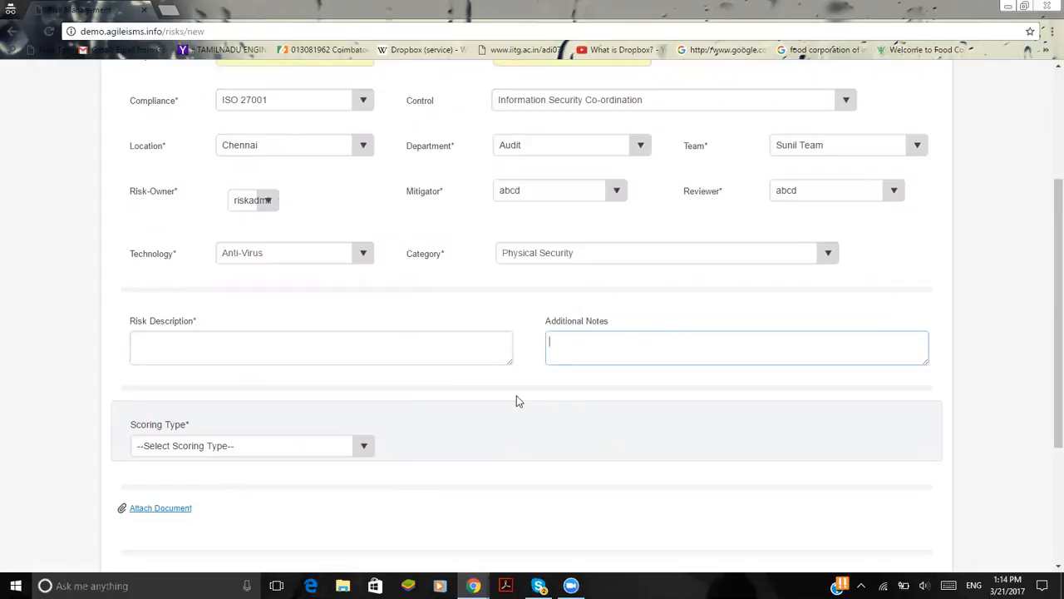
Set the risk's scoring type to Classic with the scoring model Likelihood * Impact + Likelihood
scroll(516, 399, down, 2)
click(257, 283)
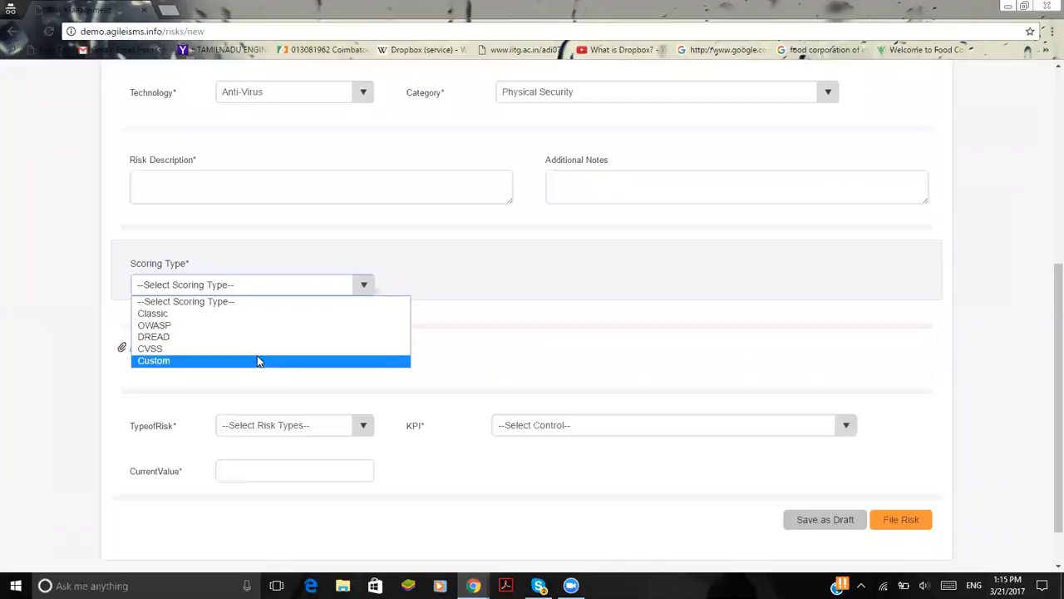
click(296, 314)
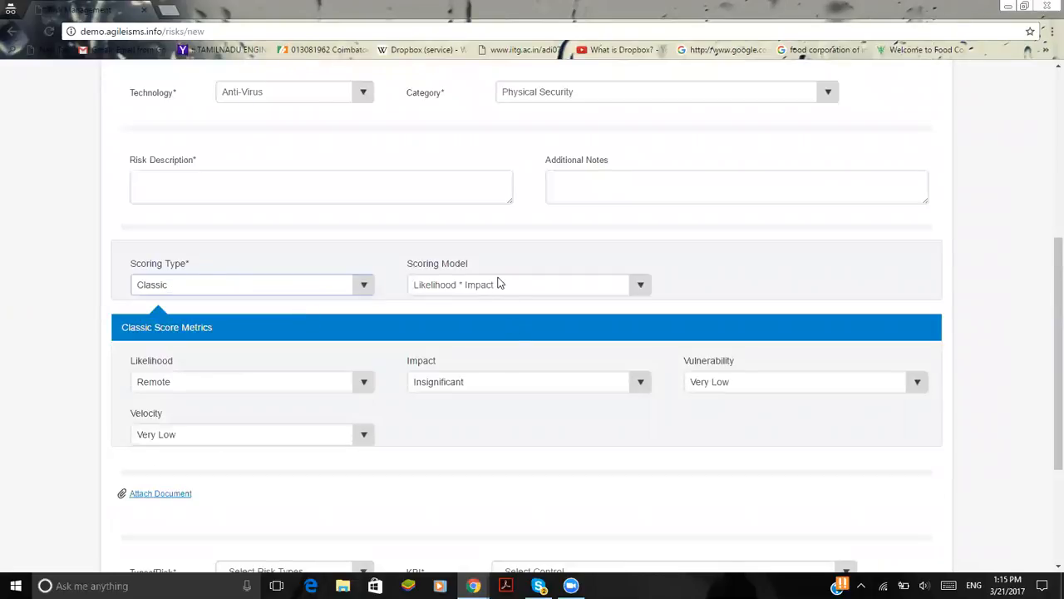
scroll(503, 250, down, 1)
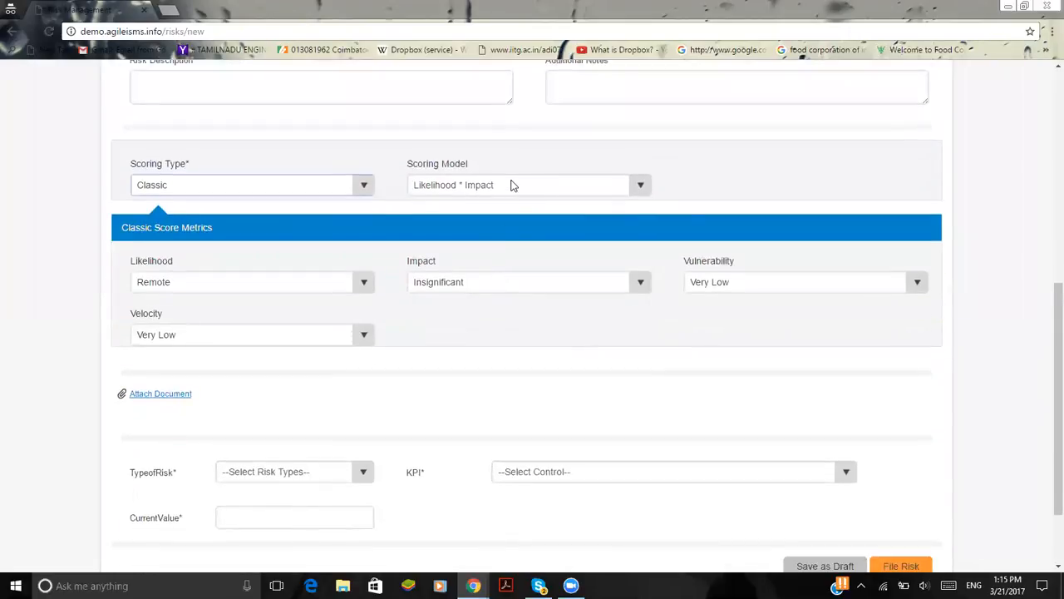
click(512, 185)
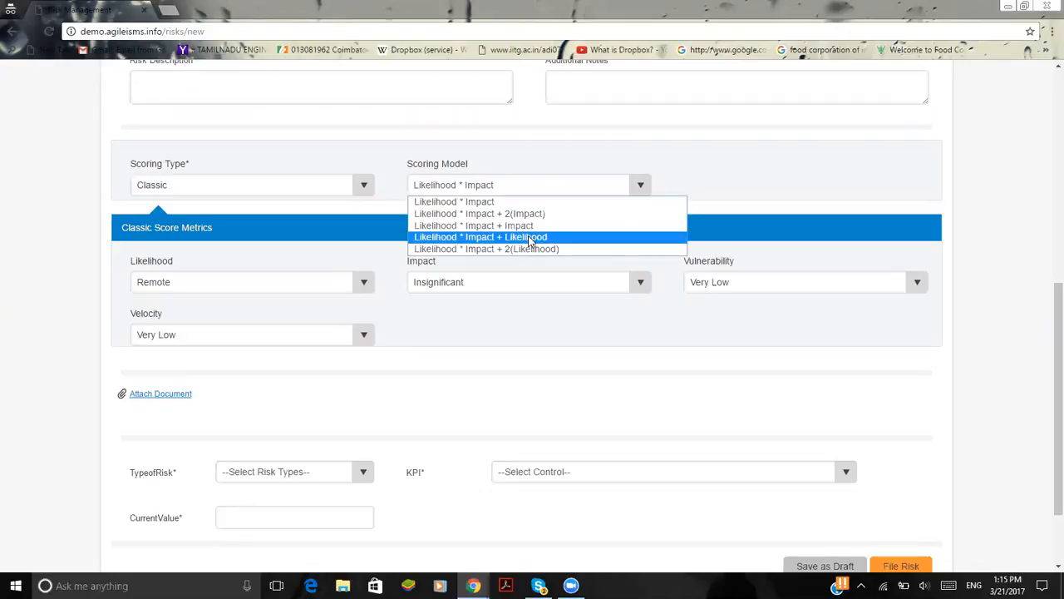
click(529, 239)
Rate the classic score metrics with likelihood Likely, impact Major, vulnerability High and velocity High
click(332, 288)
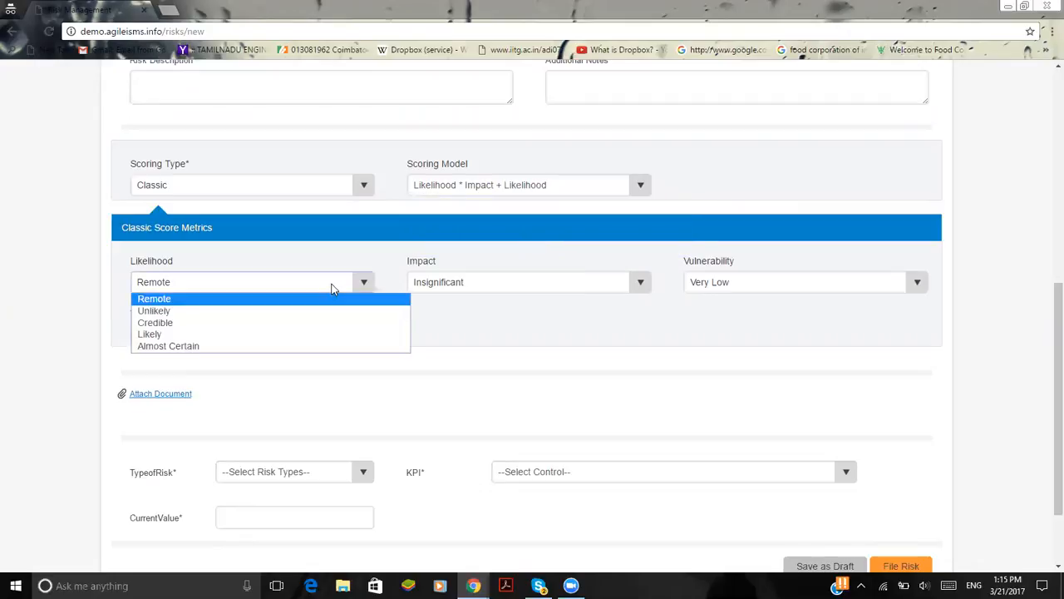
click(318, 335)
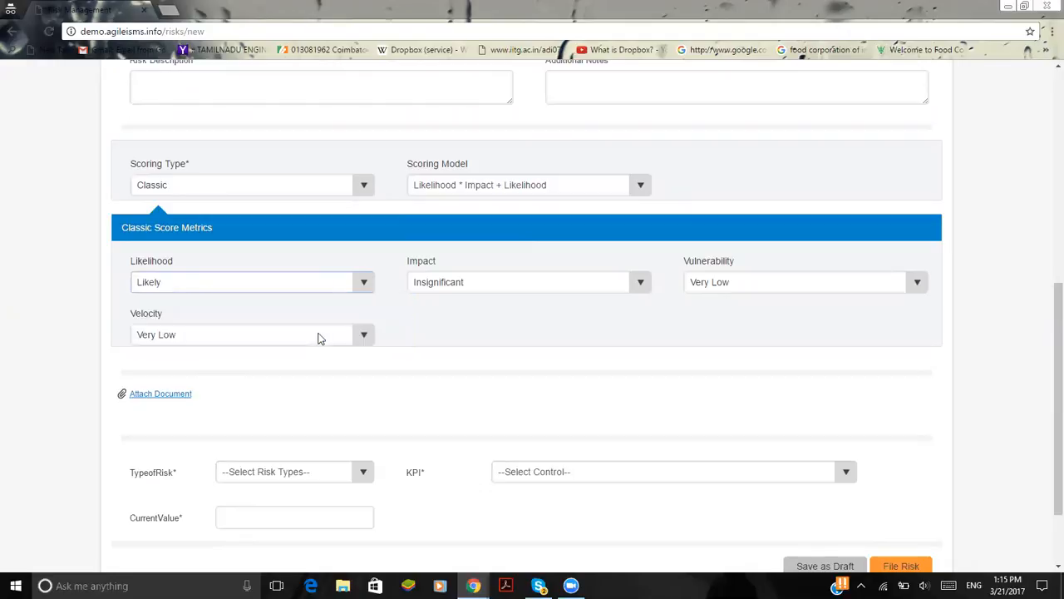
click(505, 283)
click(512, 335)
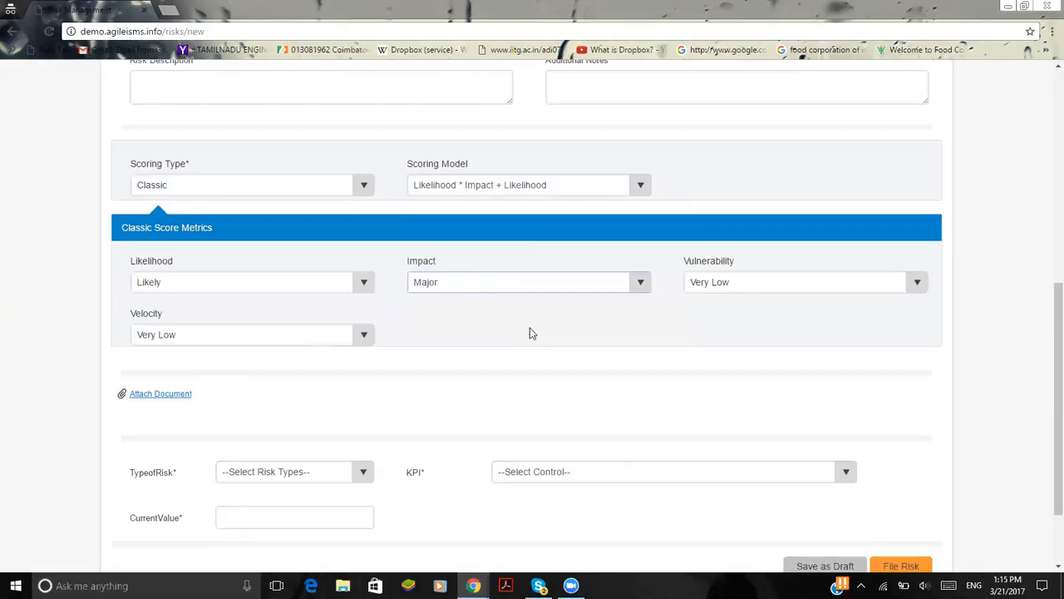
click(769, 284)
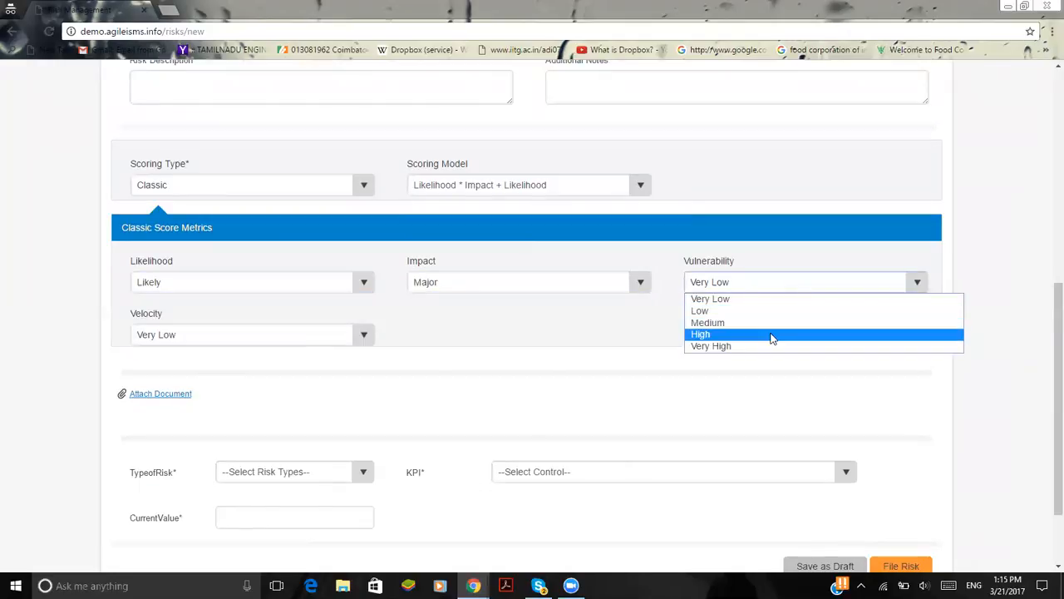
click(772, 338)
click(266, 337)
click(263, 387)
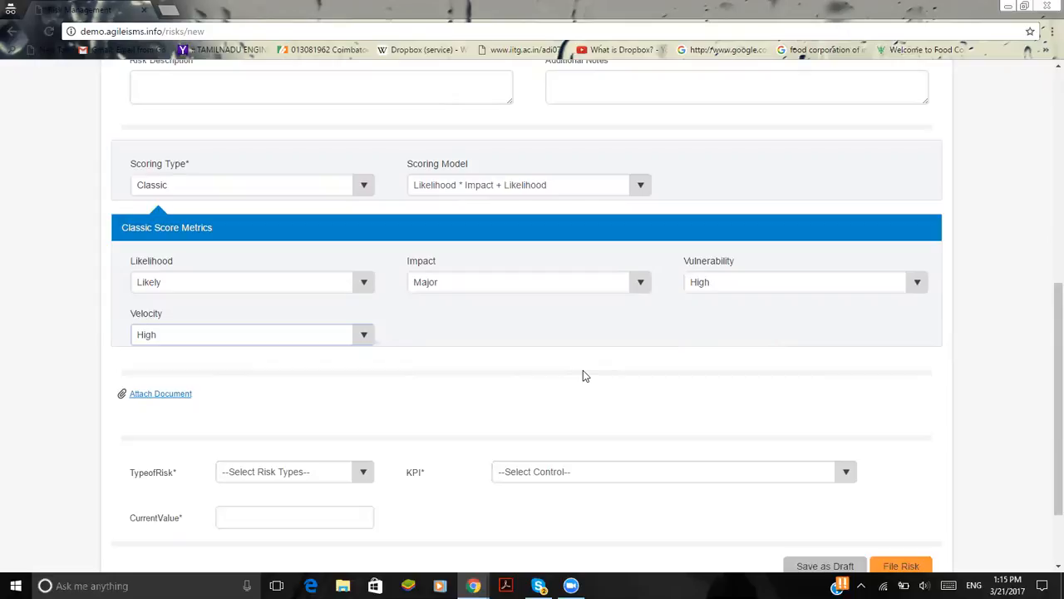
Set the type of risk to Credit and the KPI to KpiTwo, and try to file the risk without a current value
scroll(279, 426, down, 2)
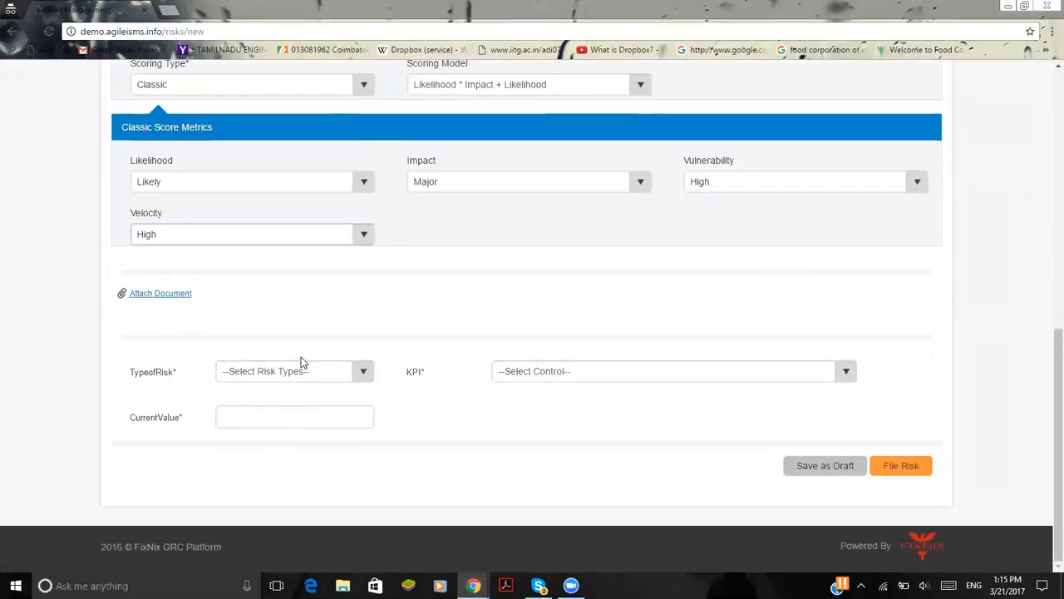
click(302, 370)
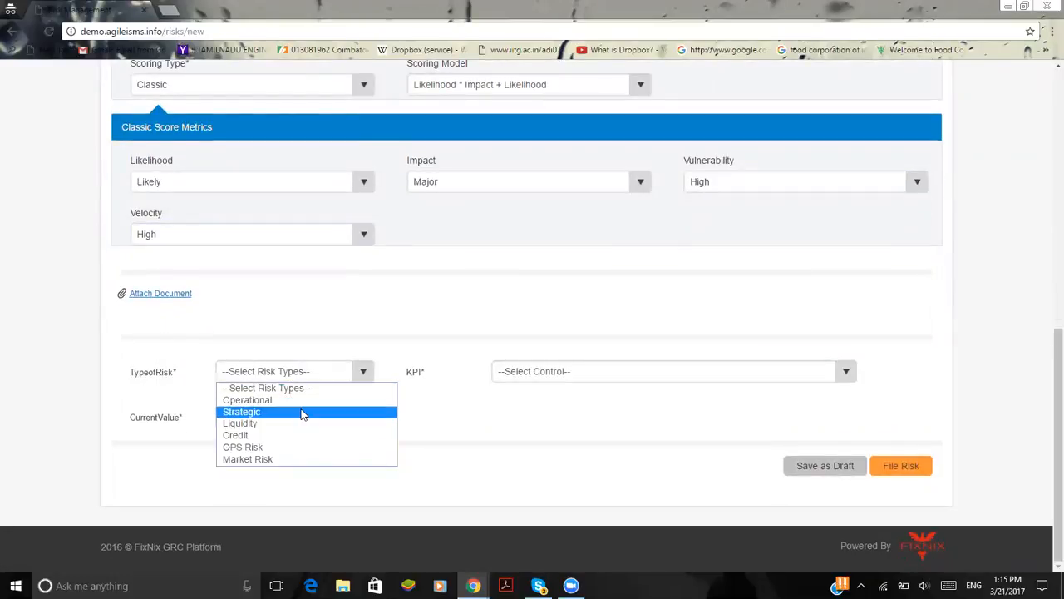
click(301, 435)
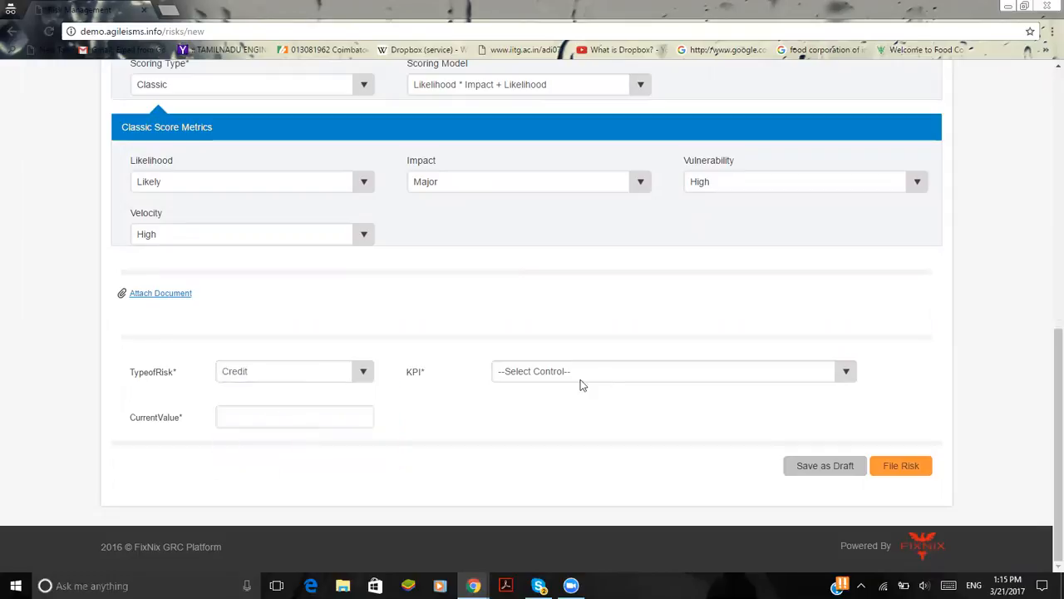
click(598, 374)
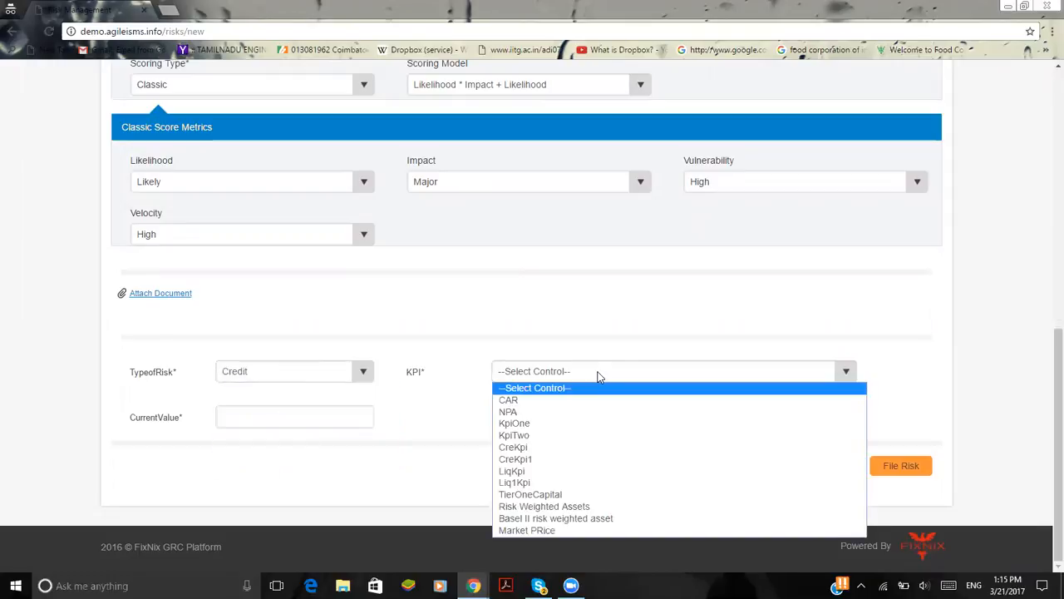
click(603, 436)
click(355, 414)
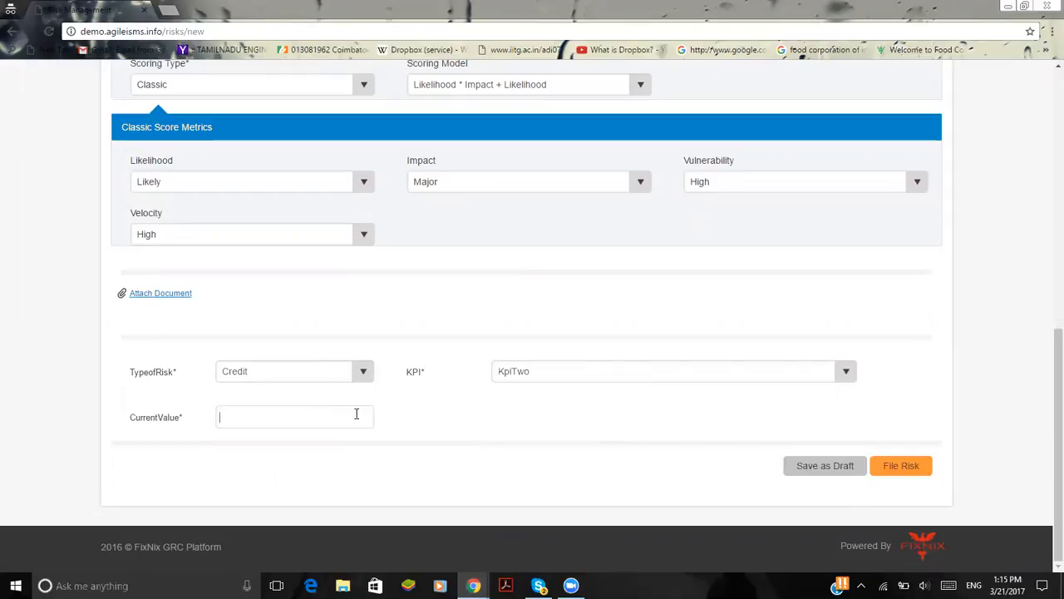
click(889, 470)
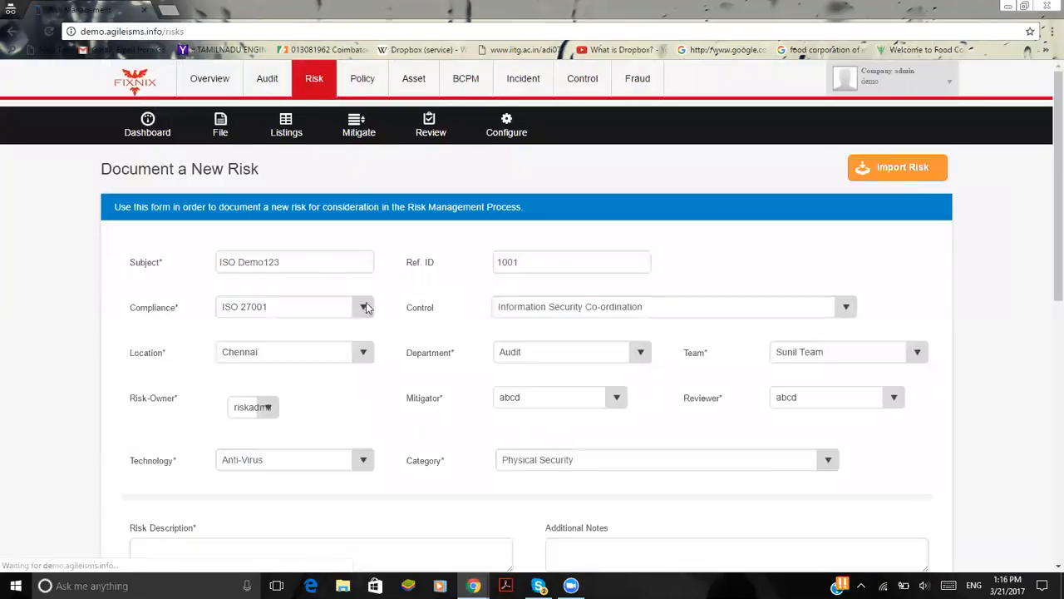
Open the list of risks awaiting mitigation and try to start mitigating the risk Risk AML
click(352, 127)
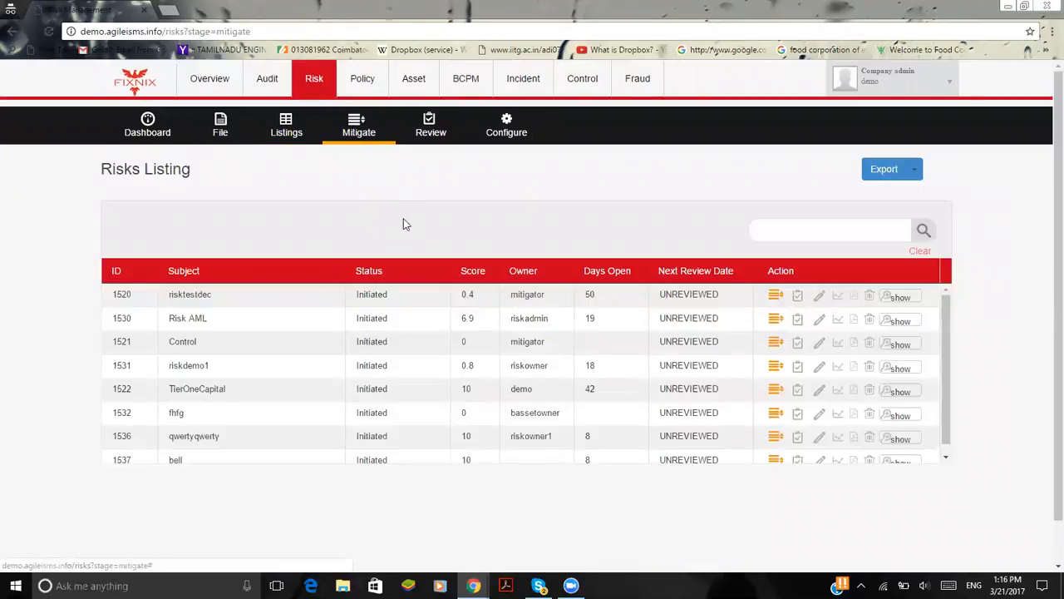
click(775, 322)
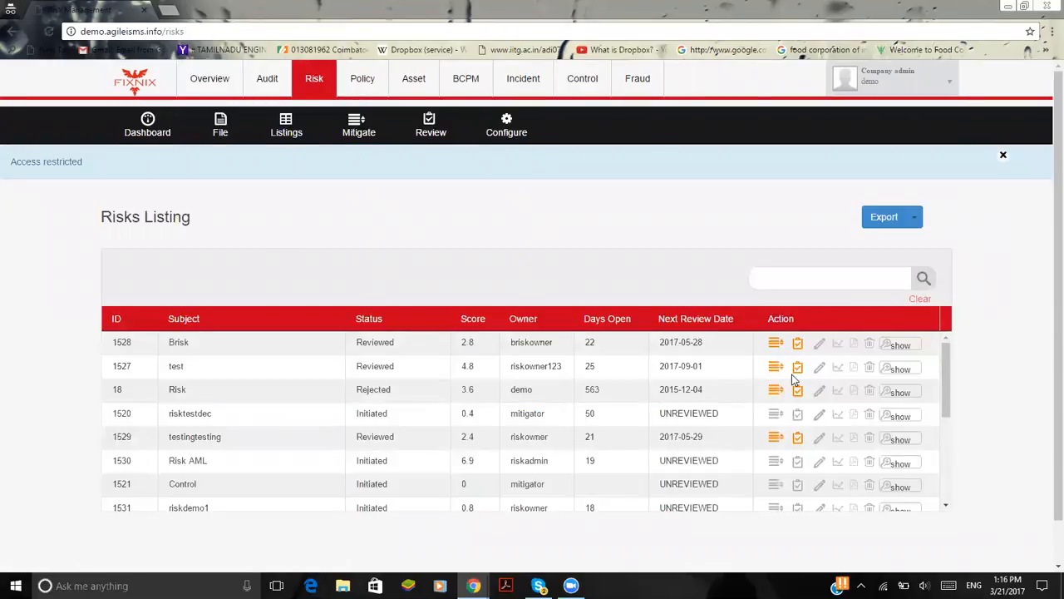
Open the management review of the risk test and examine its scoring, plan effort, perceived score and review details
click(796, 369)
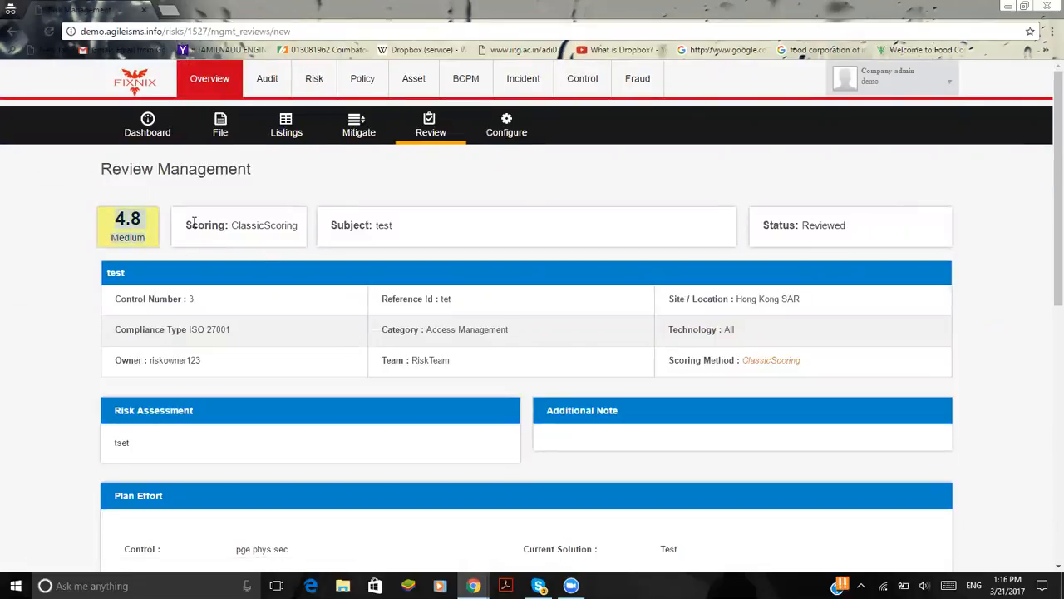
drag(184, 225, 271, 229)
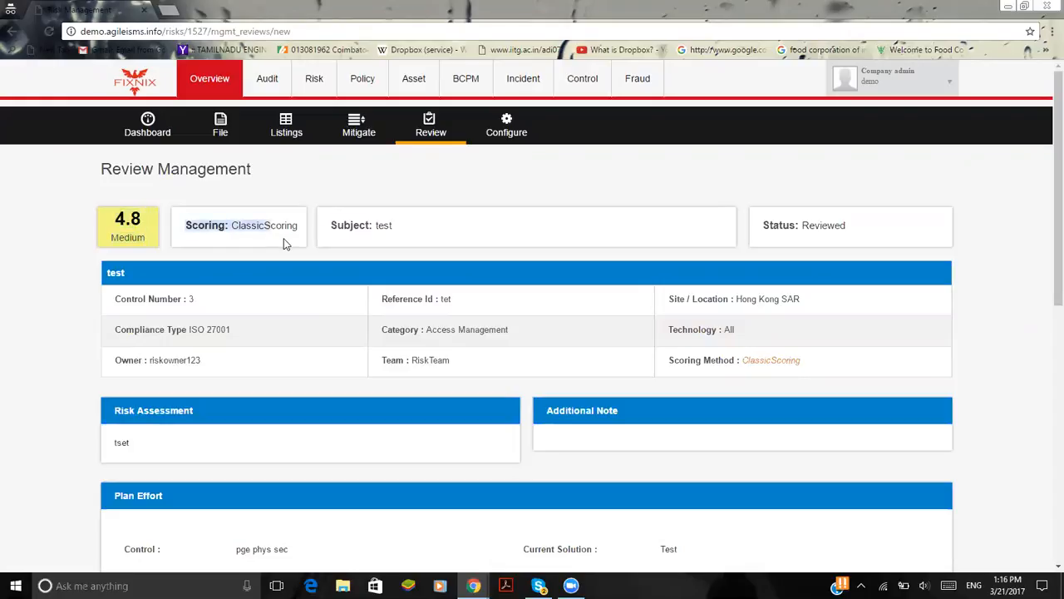
click(282, 243)
scroll(450, 235, down, 2)
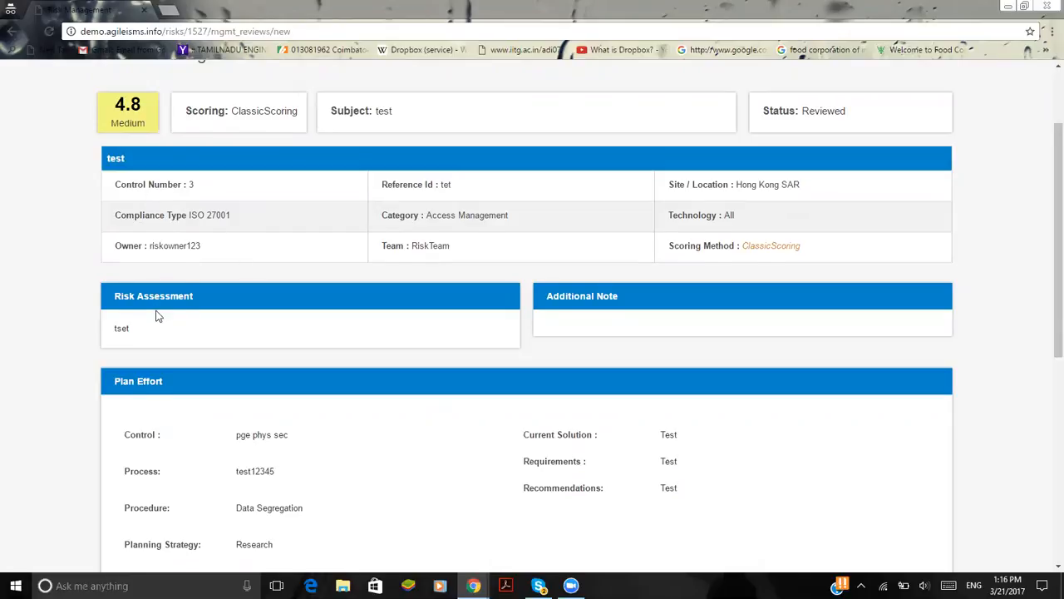
scroll(158, 316, down, 2)
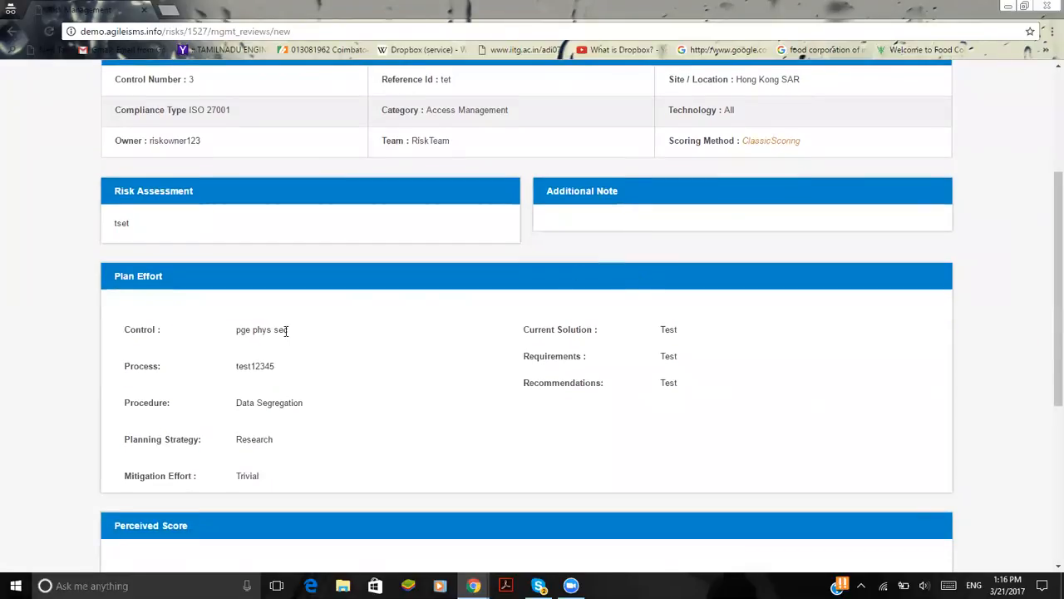
scroll(285, 330, down, 2)
drag(114, 109, 169, 110)
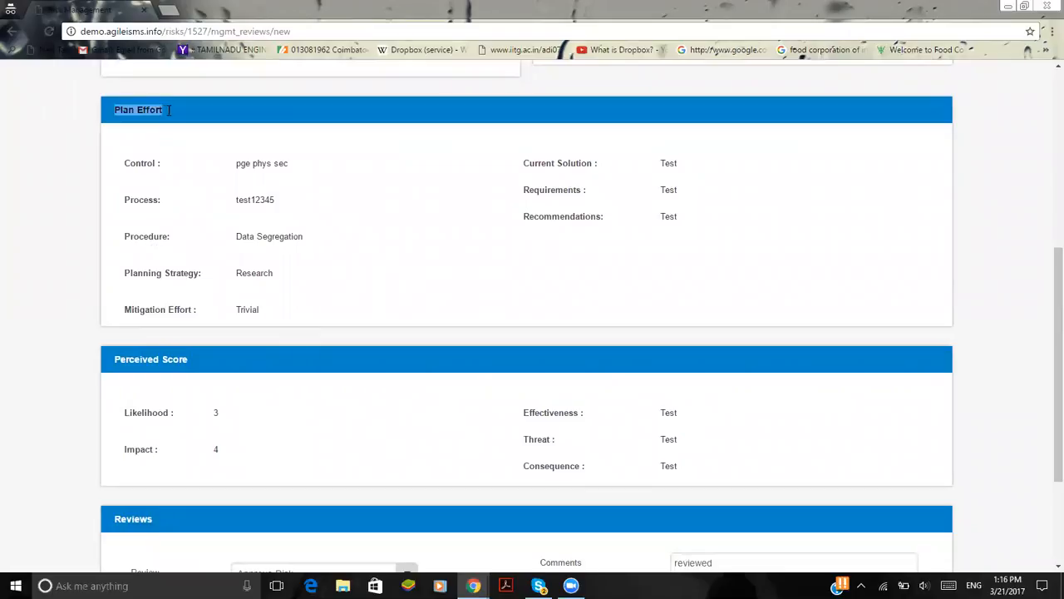
click(183, 158)
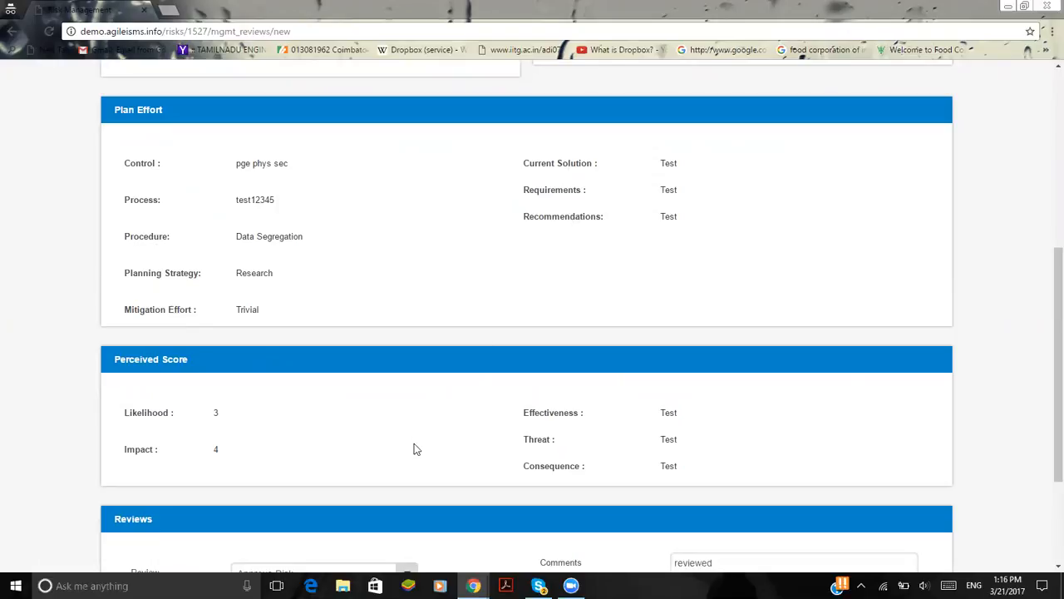
scroll(415, 414, down, 2)
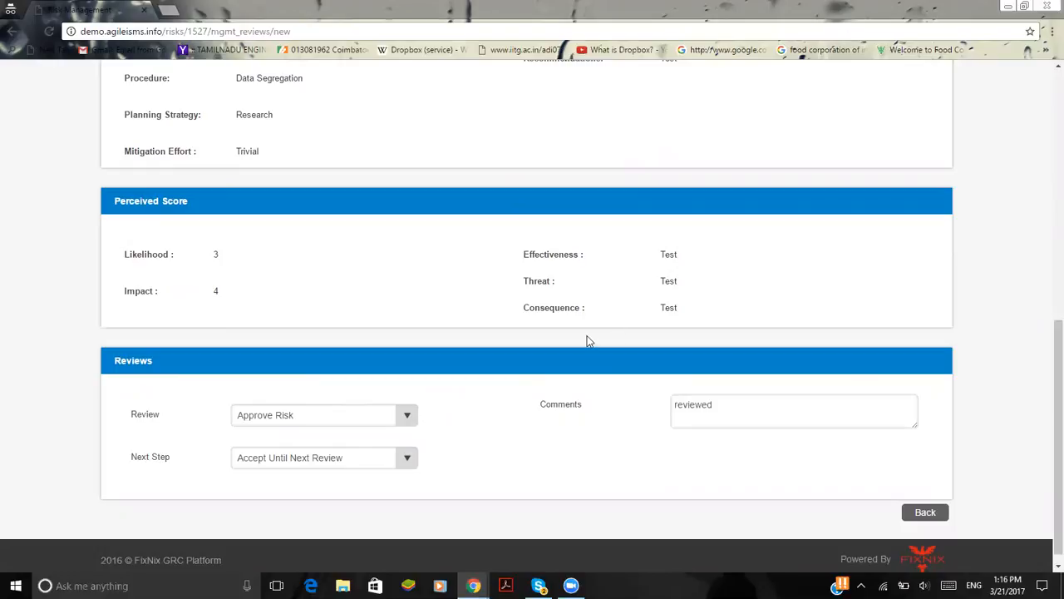
scroll(542, 371, down, 1)
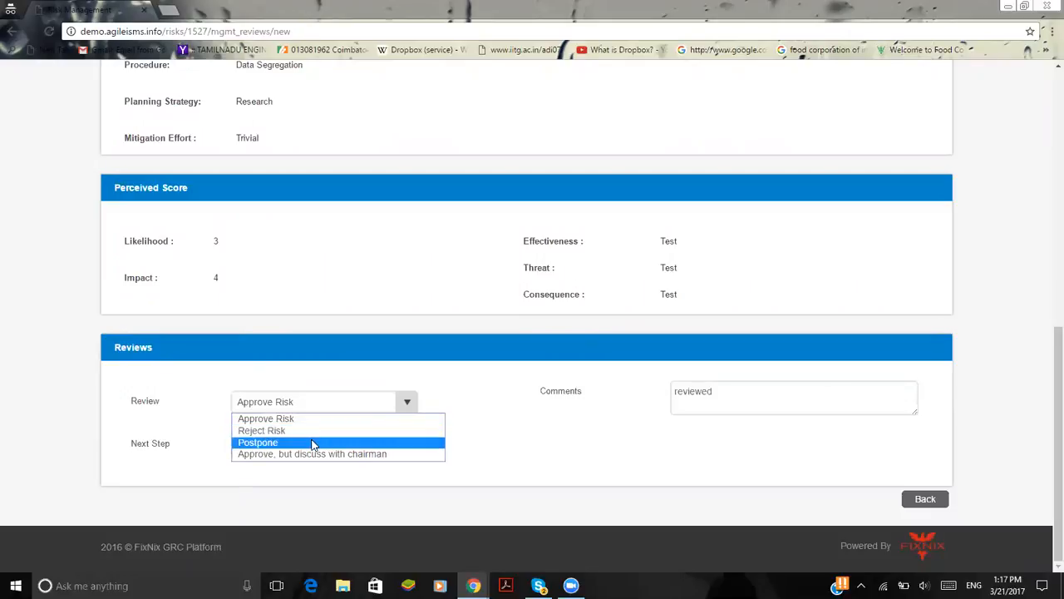
Set the review decision to Postpone and the next step to Postpone- management meeting required
click(313, 443)
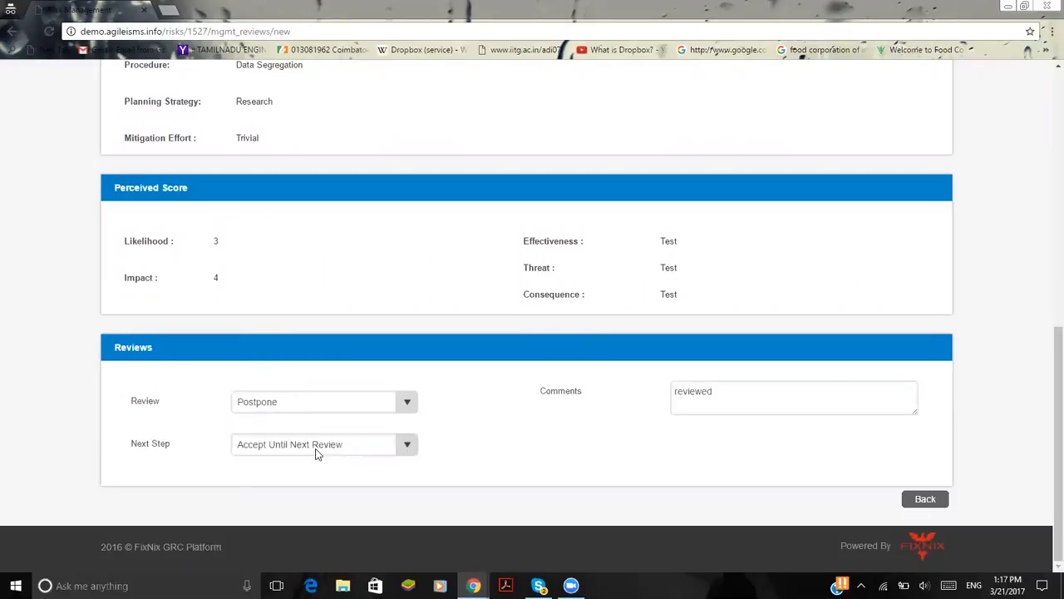
click(316, 445)
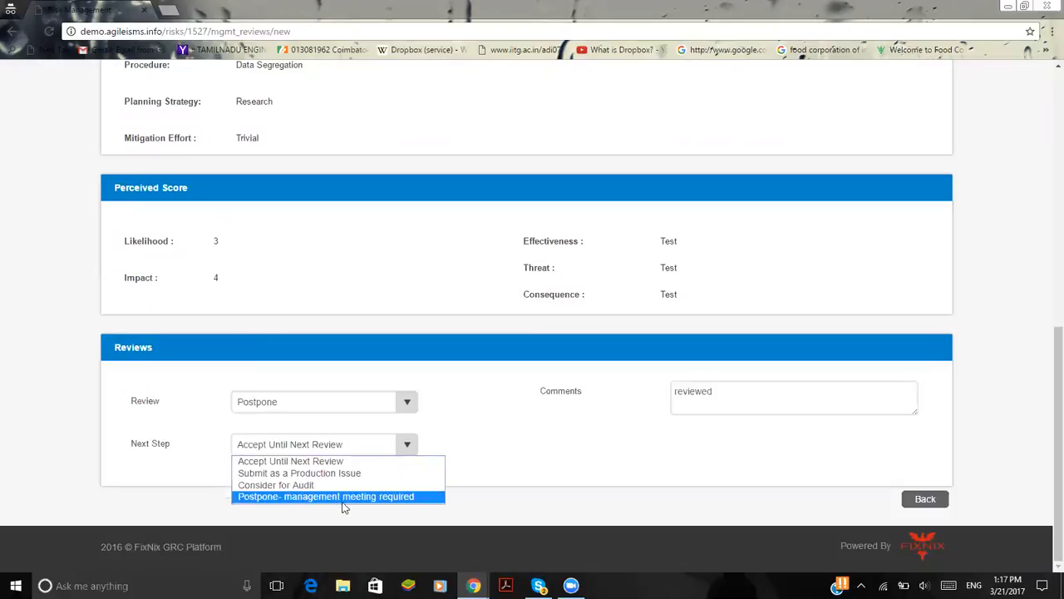
click(371, 496)
click(702, 403)
scroll(718, 450, up, 7)
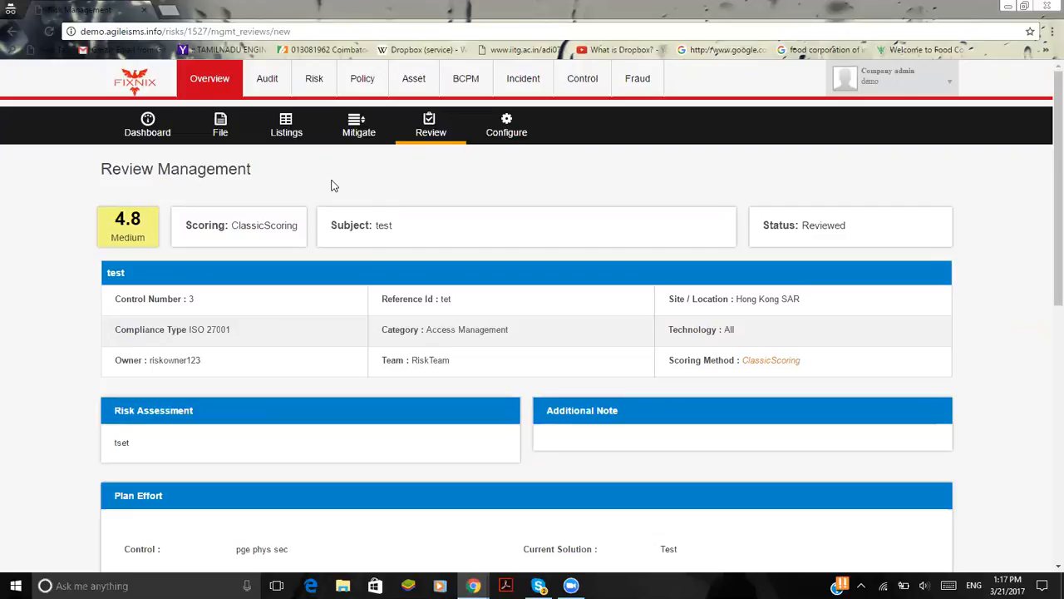
Open the Policy module's dashboard and examine the Location vs Status chart and the task list
click(368, 83)
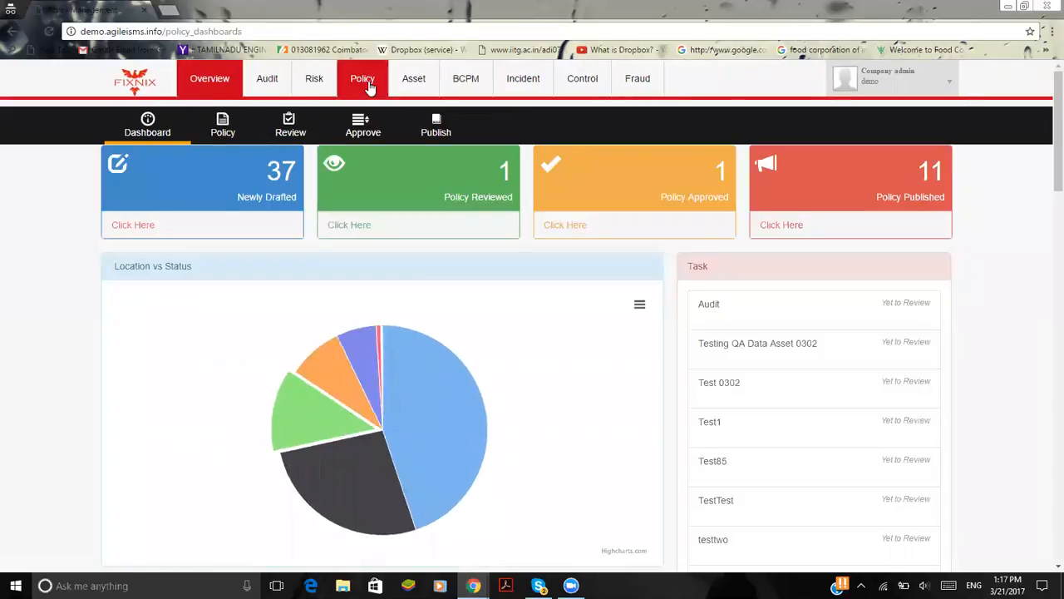
scroll(387, 365, down, 2)
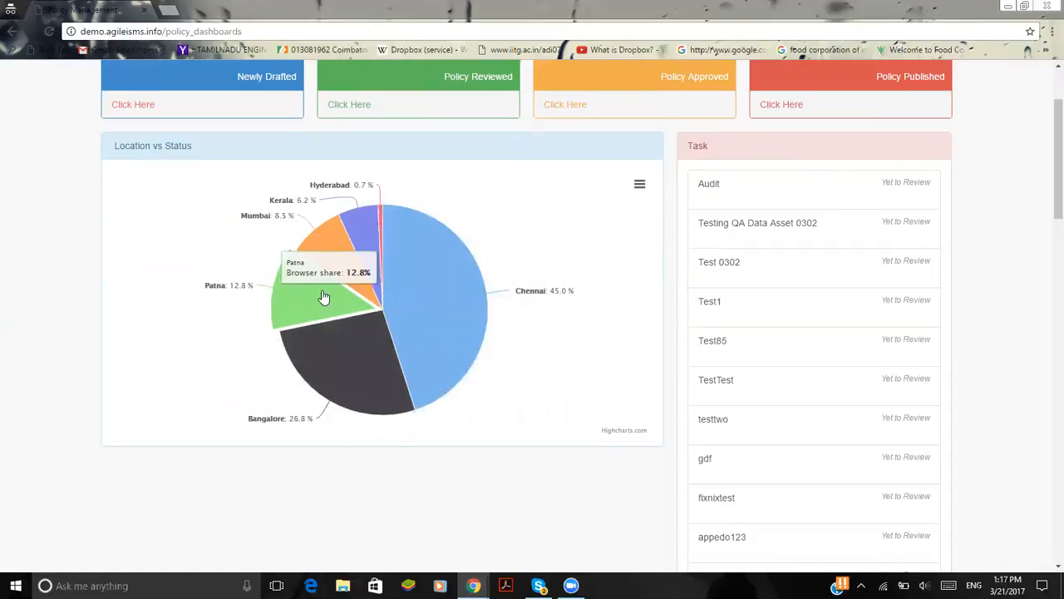
scroll(391, 295, up, 3)
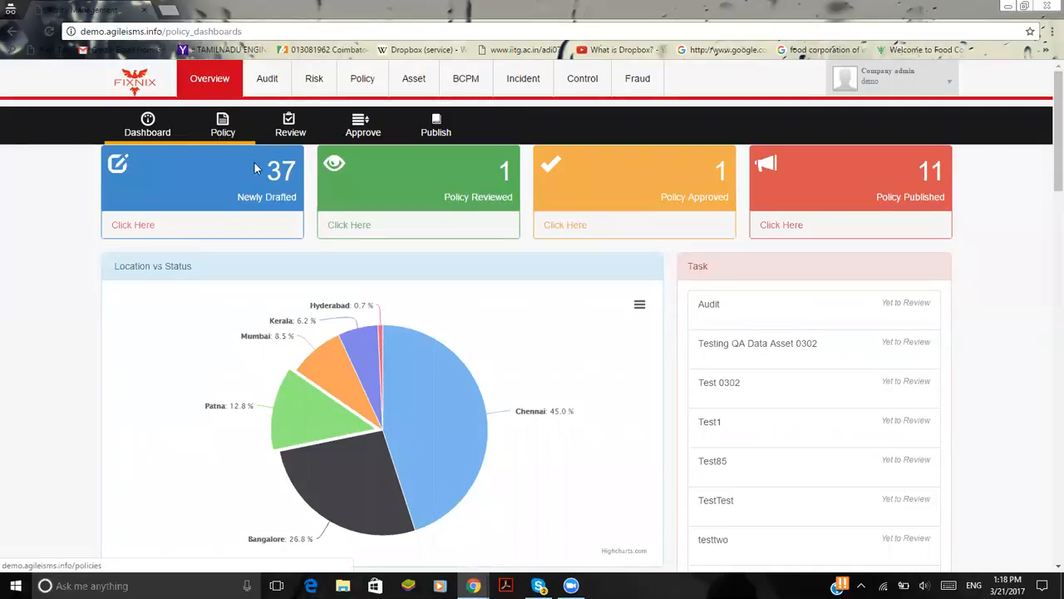
Look through the list of newly drafted policies from the policy dashboard and close it
click(138, 225)
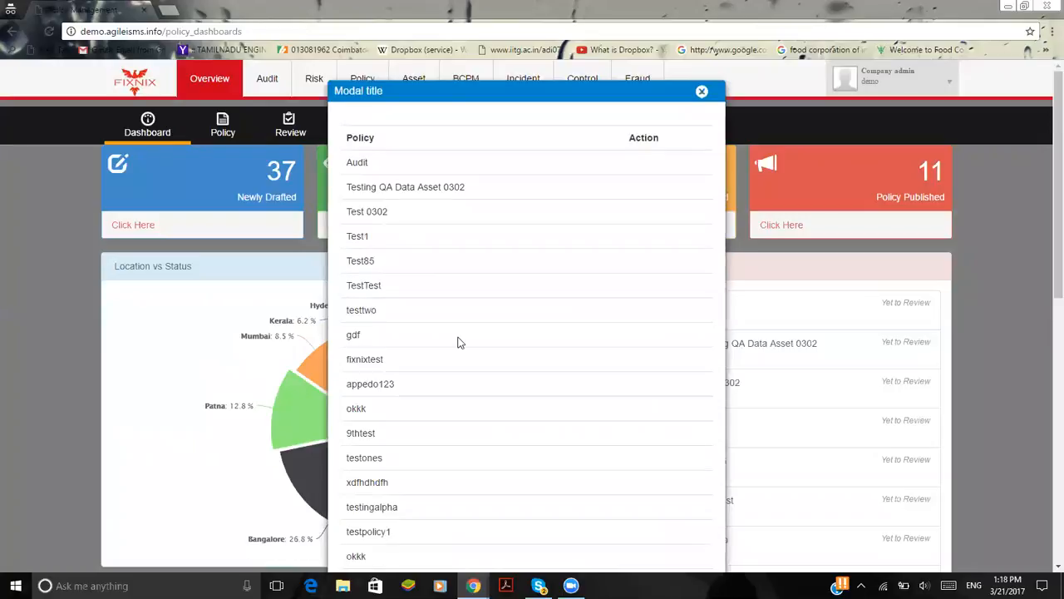
scroll(458, 339, down, 5)
scroll(432, 352, down, 2)
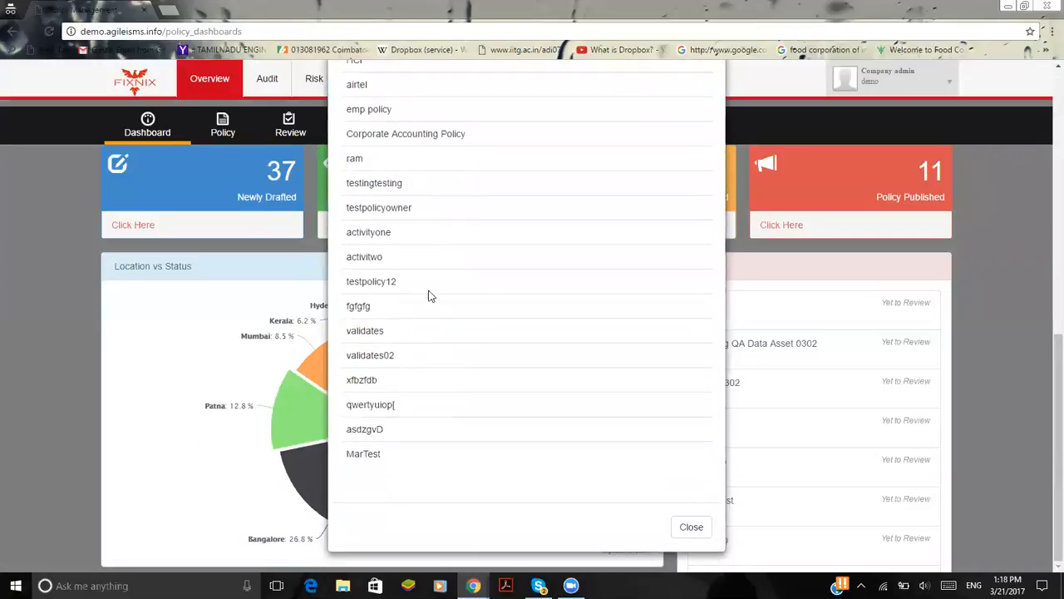
scroll(432, 308, up, 6)
scroll(532, 439, up, 1)
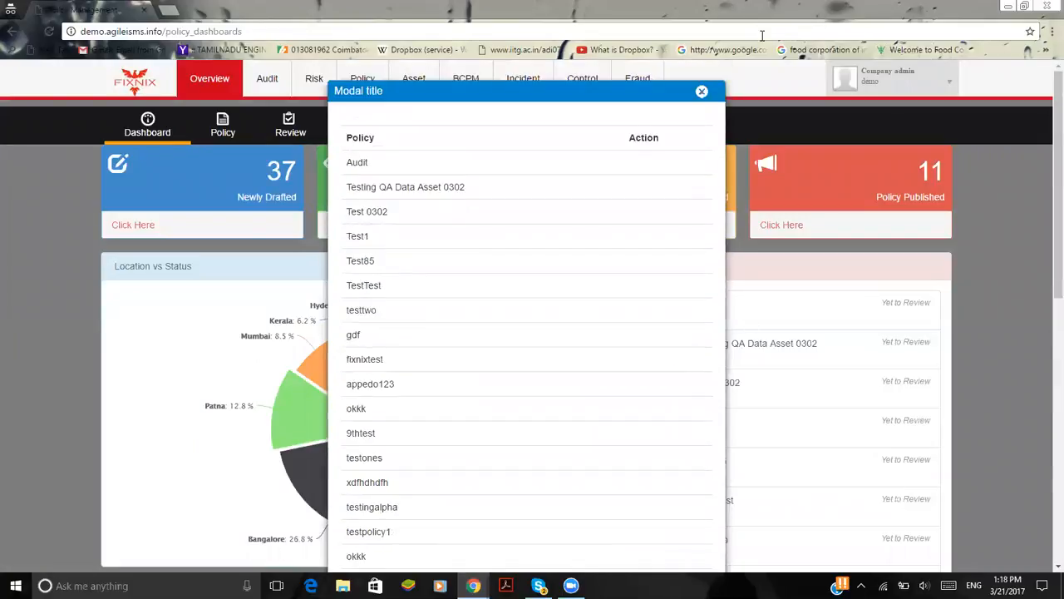
click(700, 95)
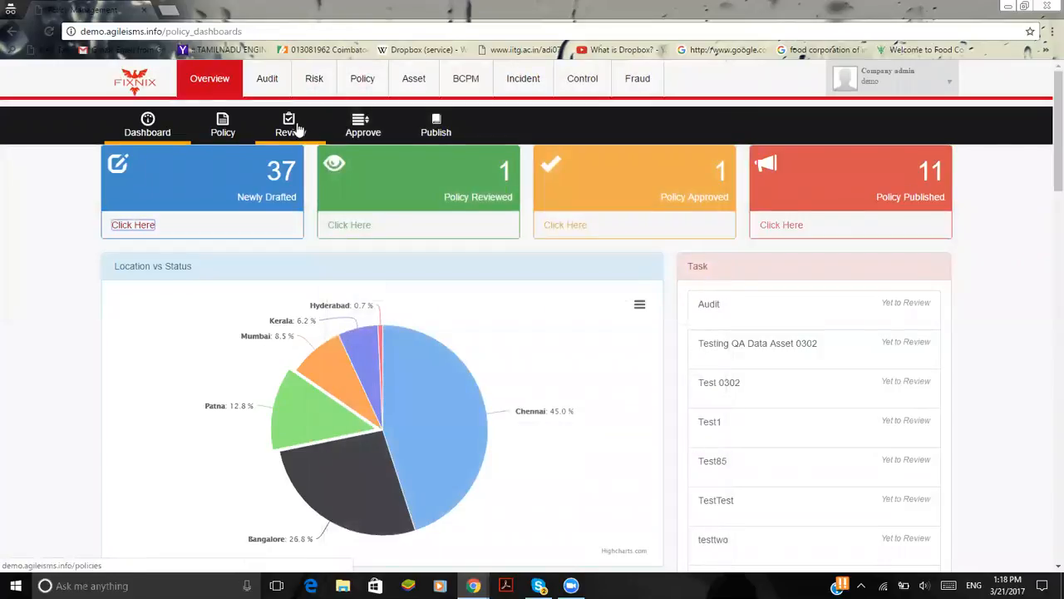
Start a new policy with kind Company Policy, classification Public and audience Internal
click(226, 126)
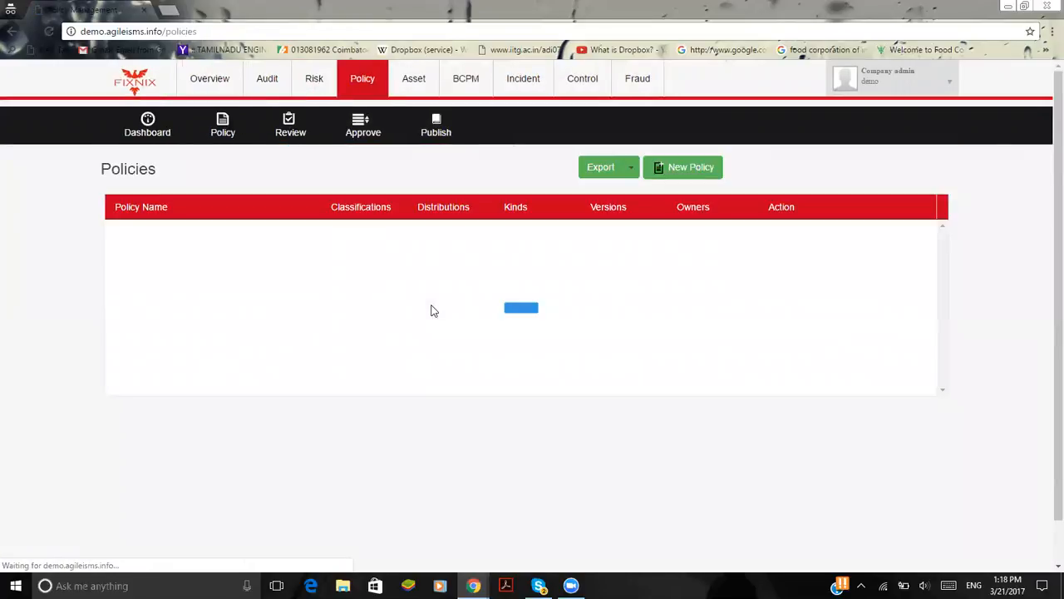
click(697, 170)
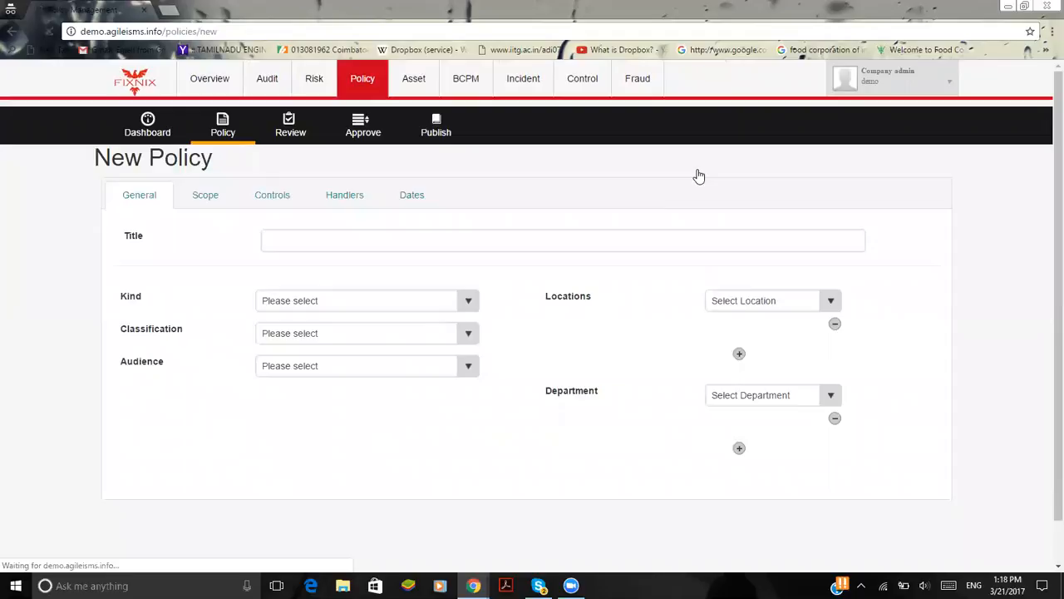
click(464, 239)
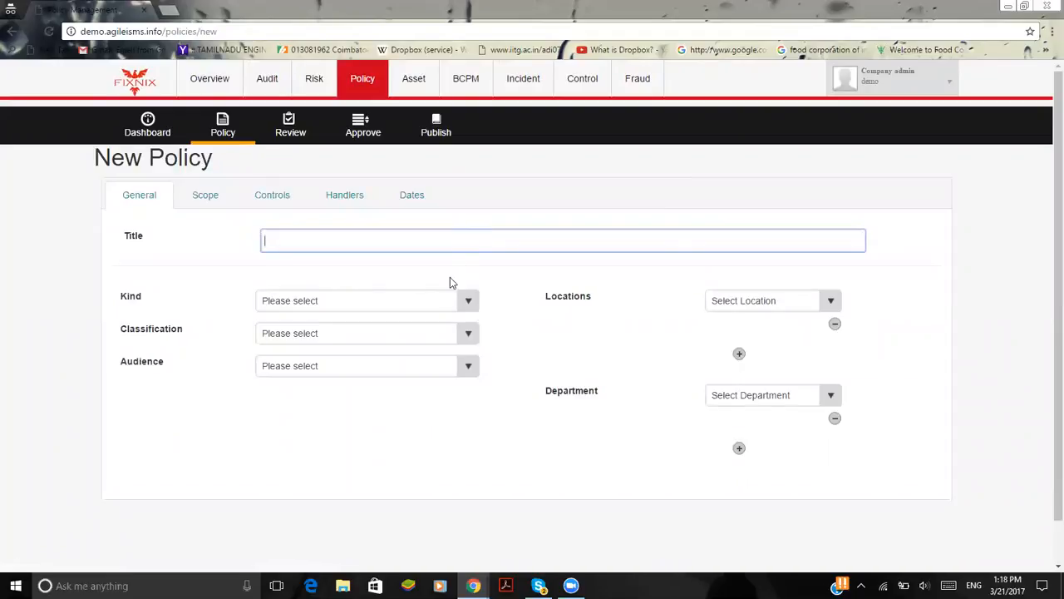
click(432, 309)
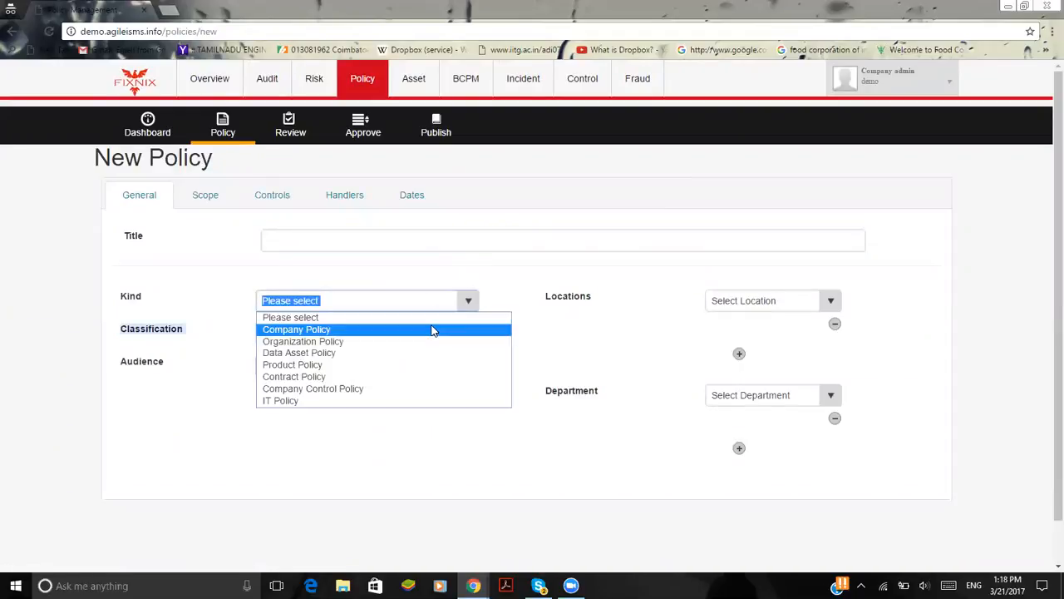
click(434, 330)
click(463, 335)
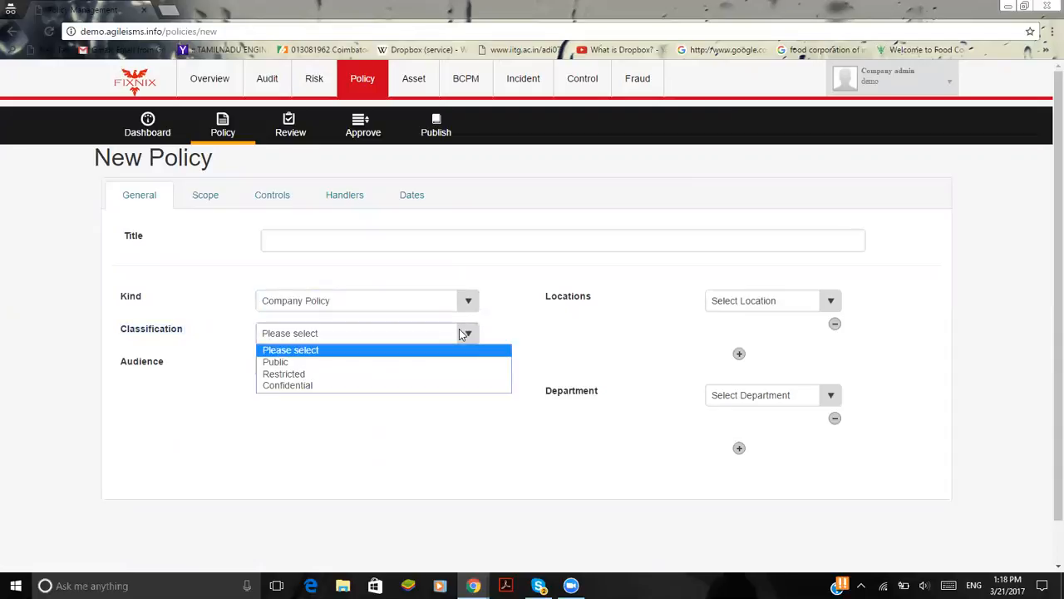
click(453, 366)
click(429, 370)
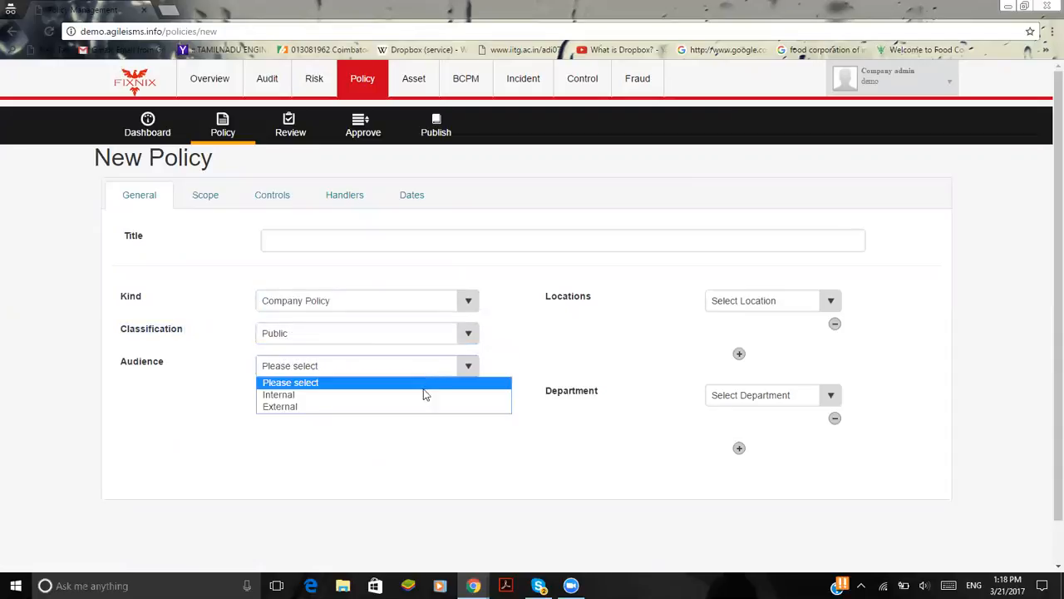
click(424, 395)
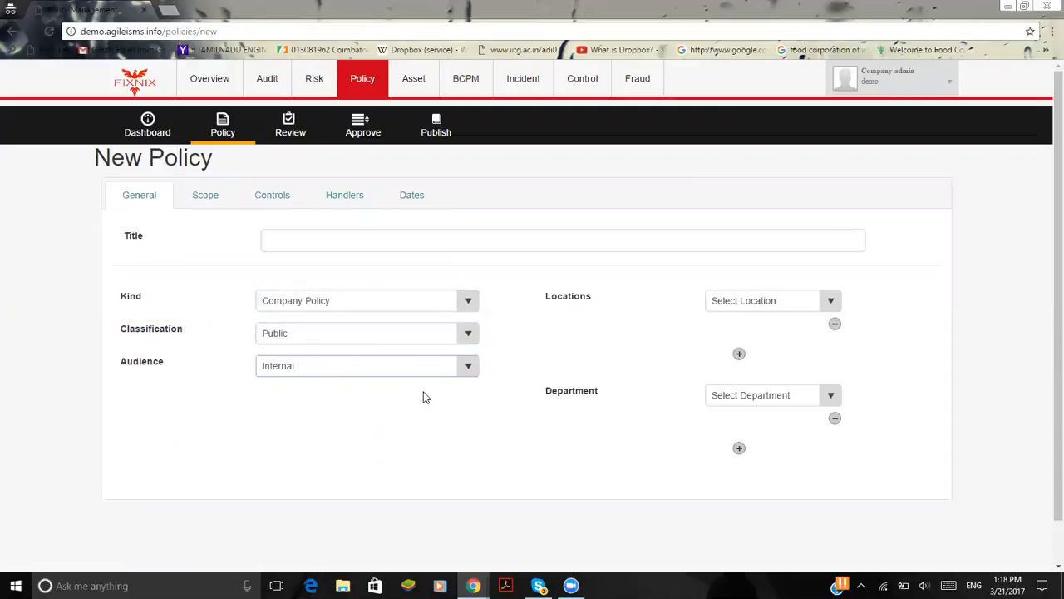
Set the policy's first location to Mumbai and add two more location entries
click(817, 308)
click(748, 342)
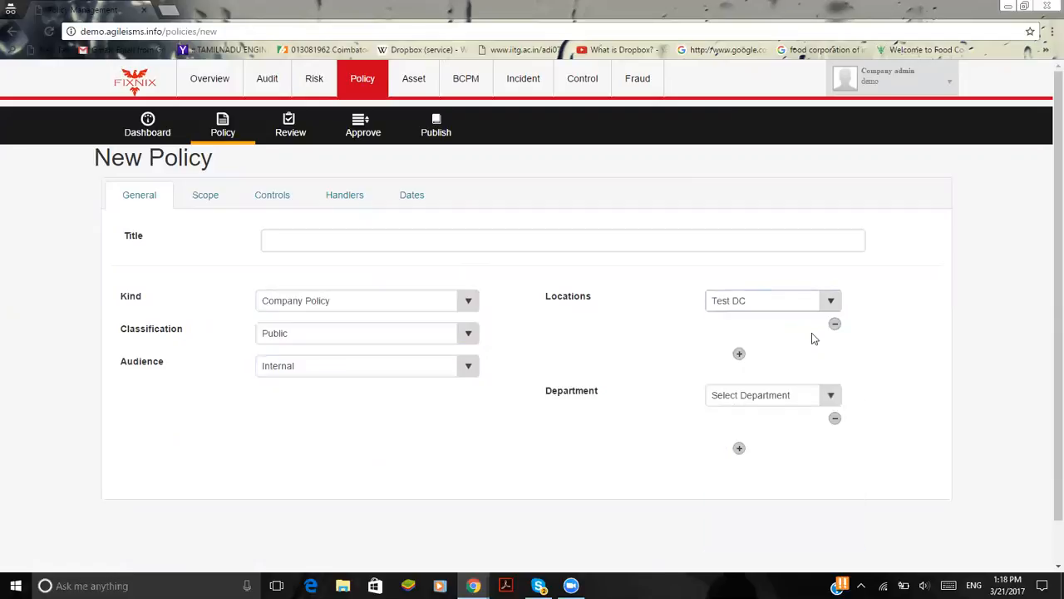
click(803, 309)
click(803, 334)
click(739, 354)
click(739, 396)
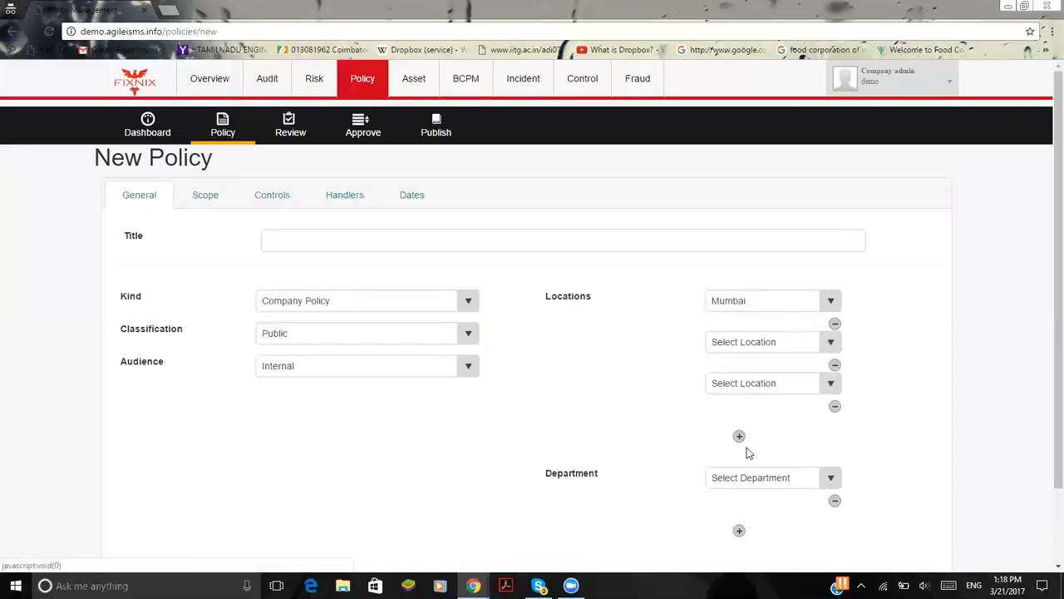
Add two more department entries to the policy and set the first two departments to IT and Dev
scroll(747, 452, down, 1)
click(739, 442)
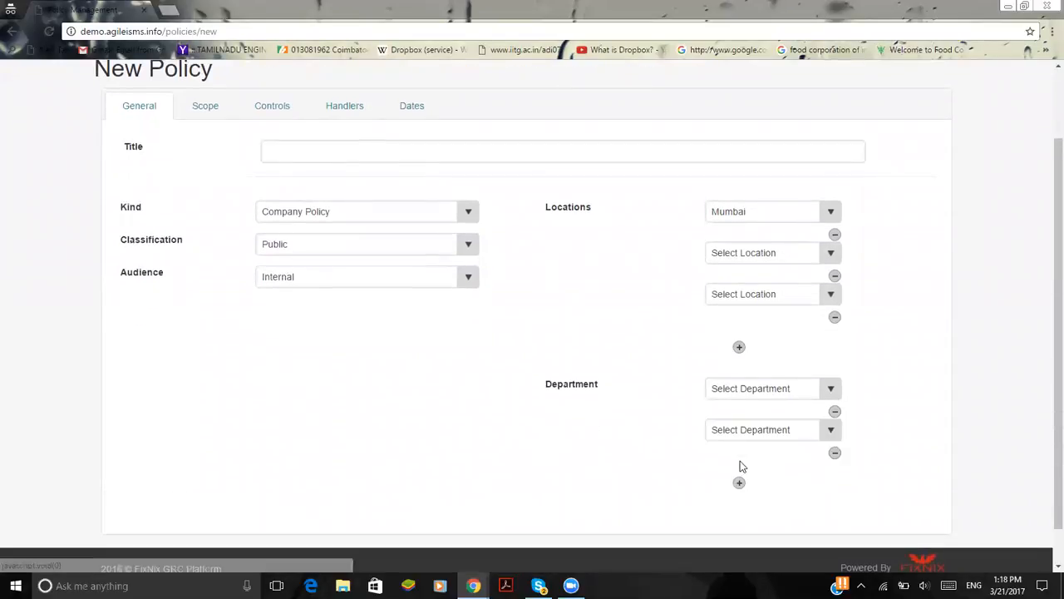
click(739, 482)
click(770, 387)
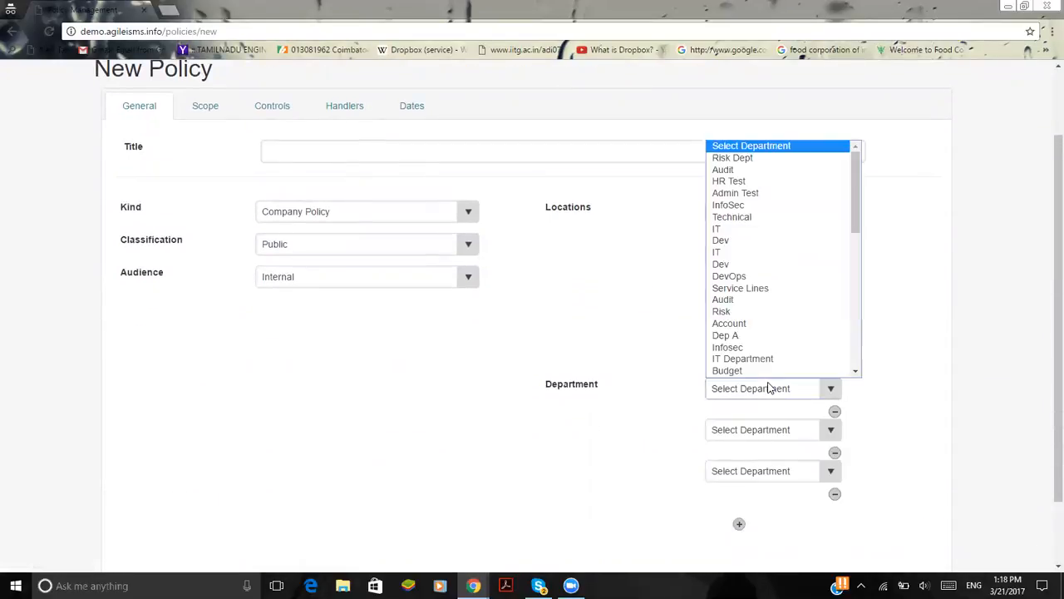
click(754, 229)
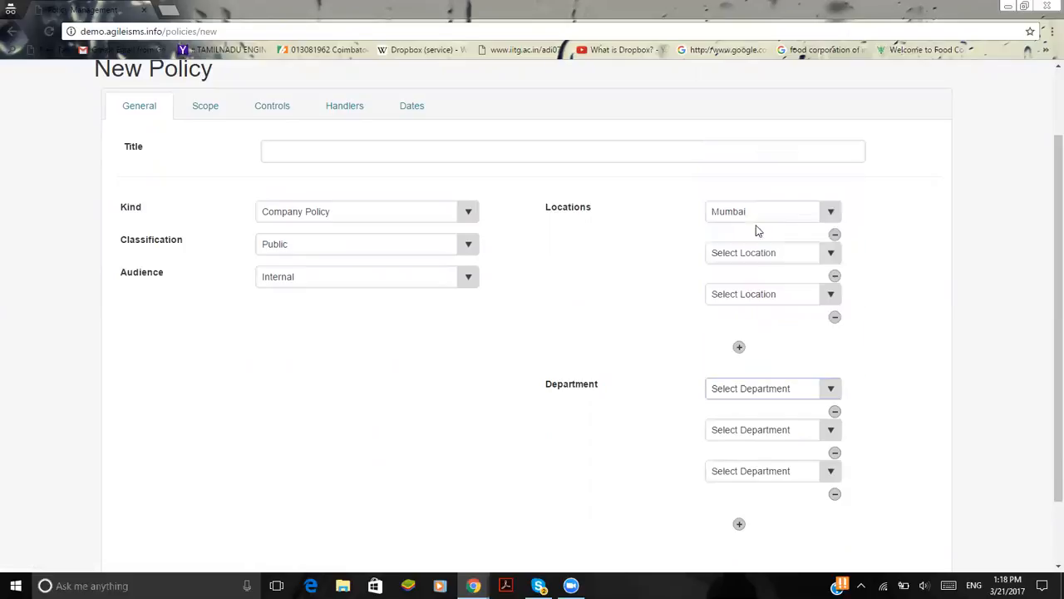
click(759, 427)
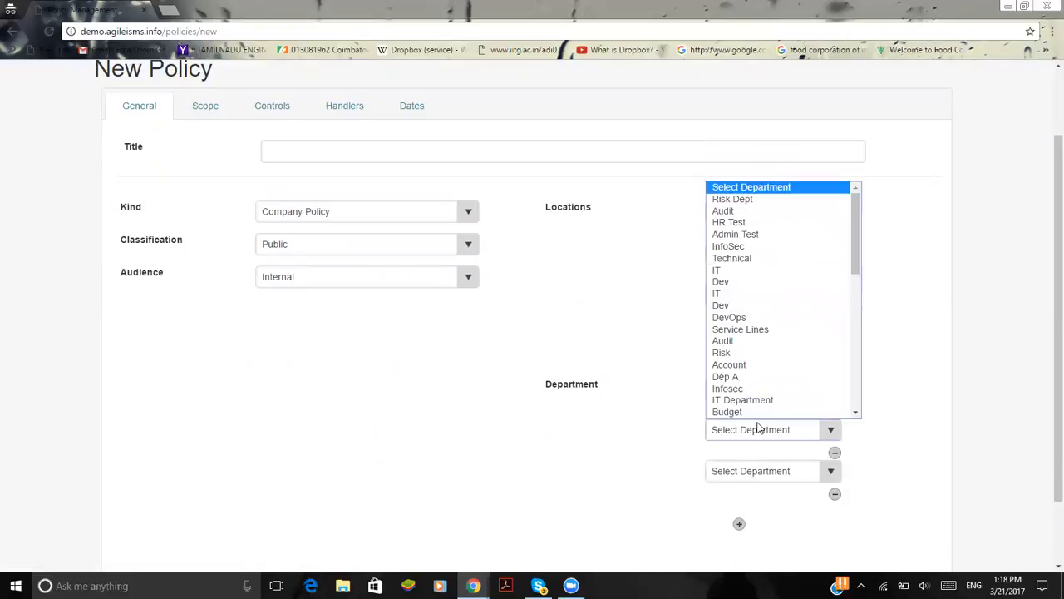
click(733, 283)
Open the new policy's scope section and look over its Scope, Purpose and Description editors
scroll(228, 353, up, 1)
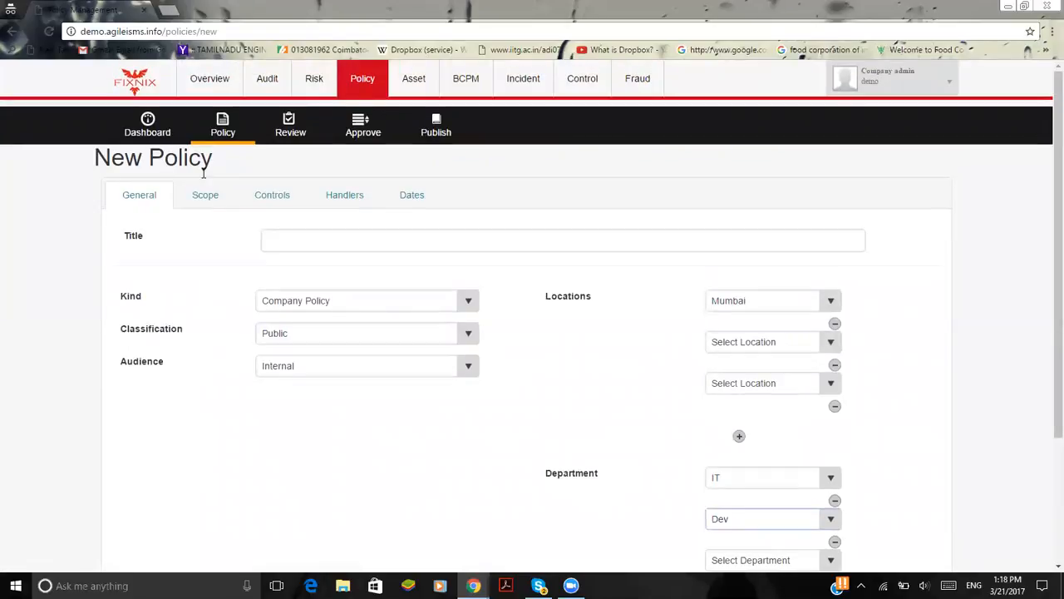
click(201, 187)
click(311, 297)
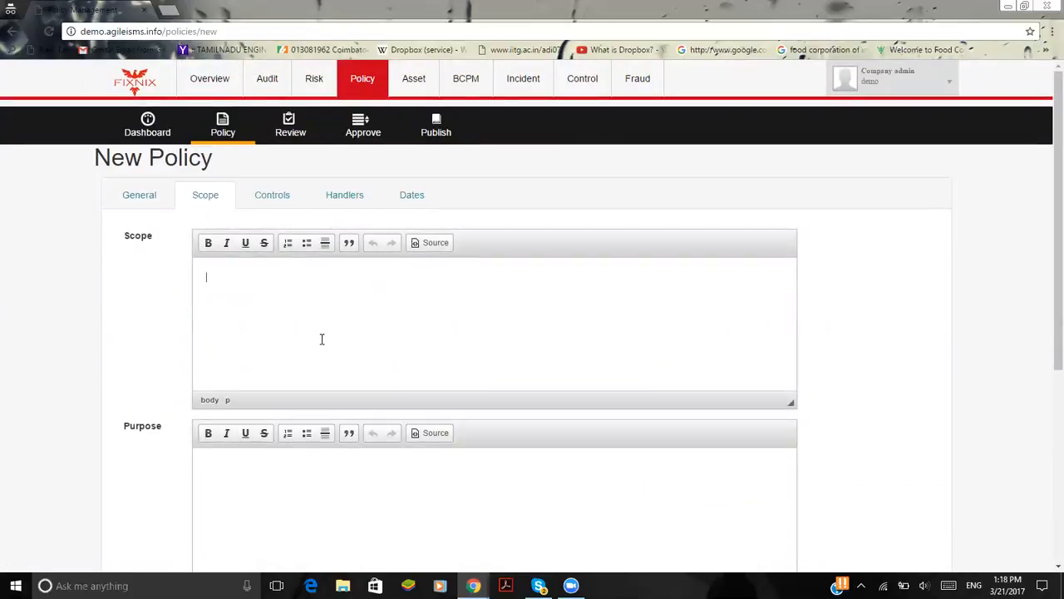
scroll(435, 298, down, 2)
click(412, 345)
scroll(416, 393, down, 2)
click(418, 373)
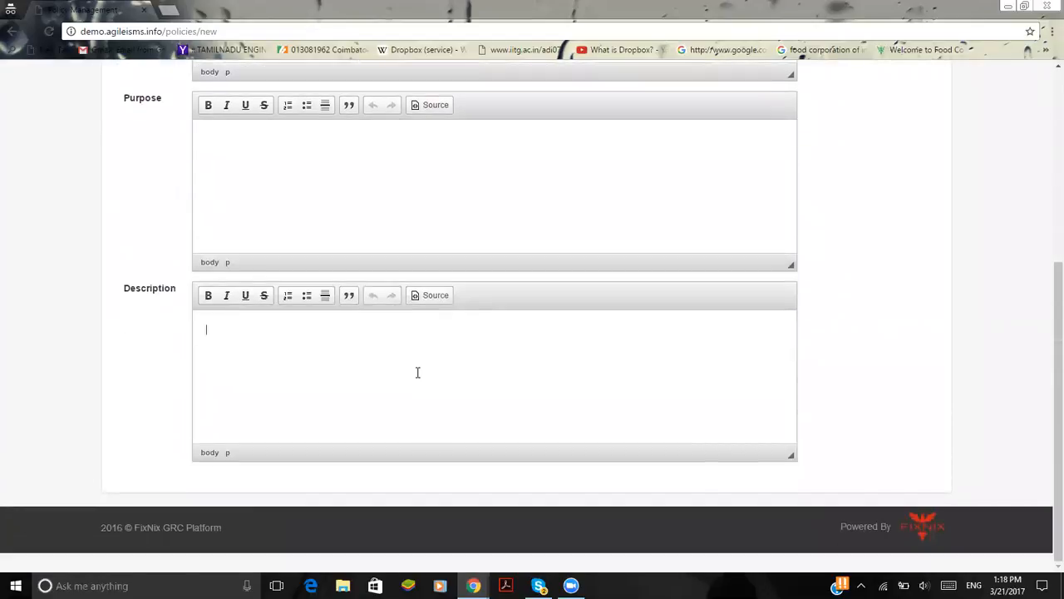
scroll(417, 372, up, 4)
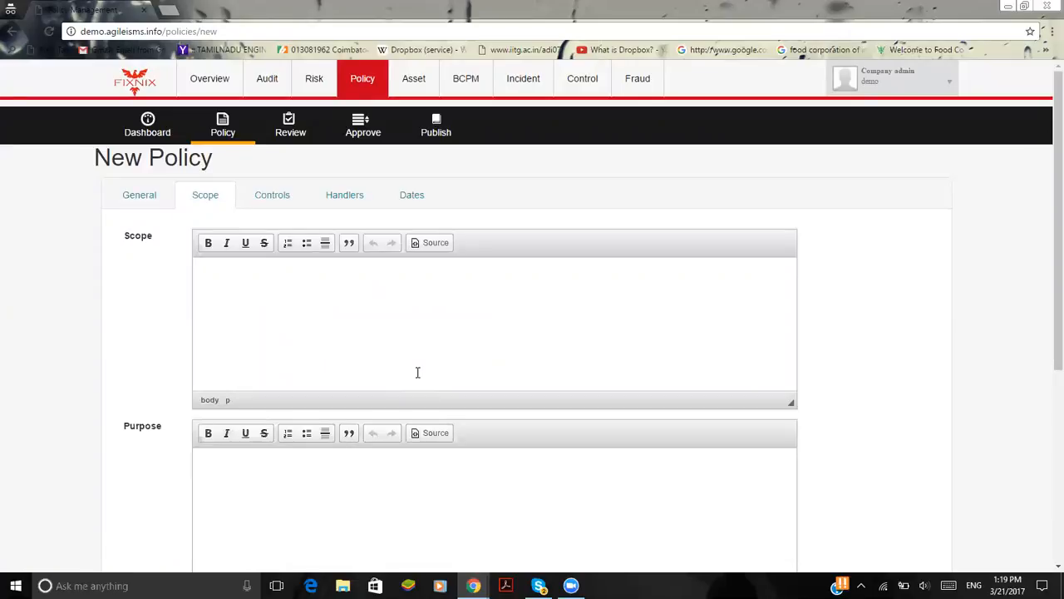
Set the new policy's control standard to FISMA and switch it to ISO 27001
click(268, 201)
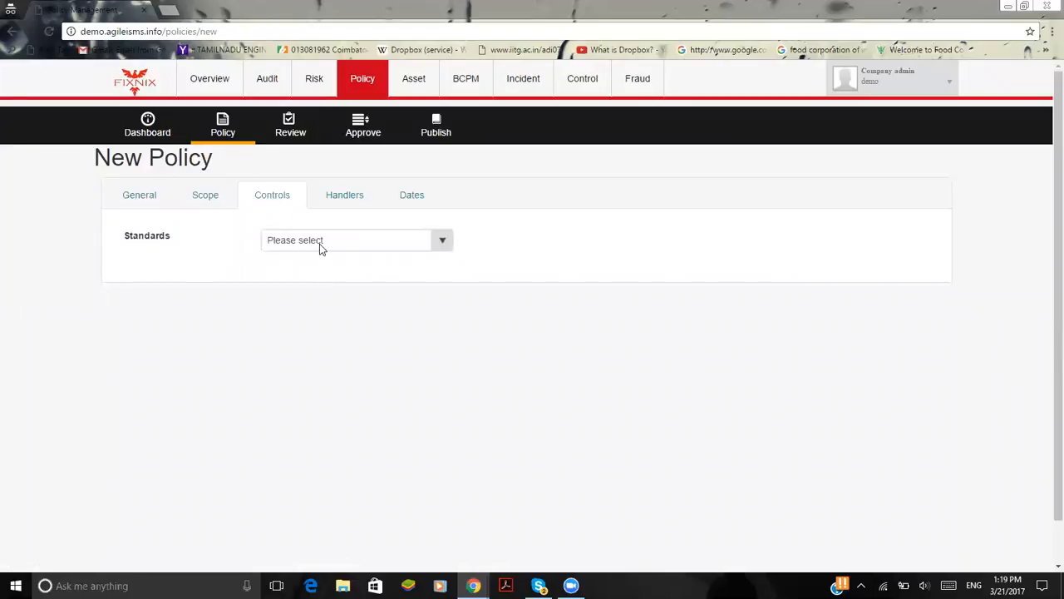
click(319, 243)
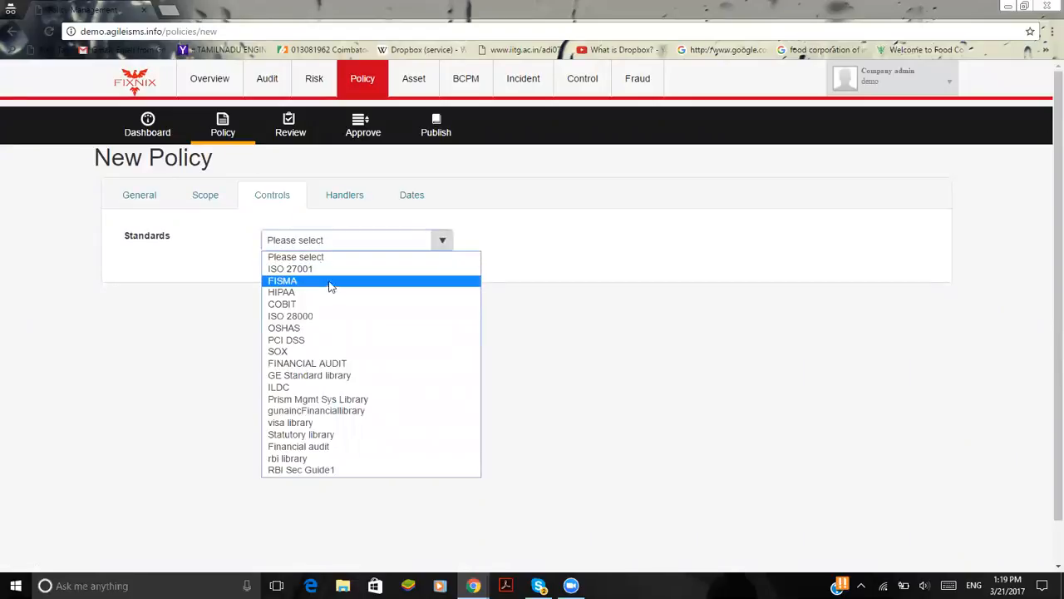
click(330, 286)
click(330, 246)
click(334, 269)
Set the policy owner to demo and the first policy reviewer to assetowner in the handlers section
click(339, 200)
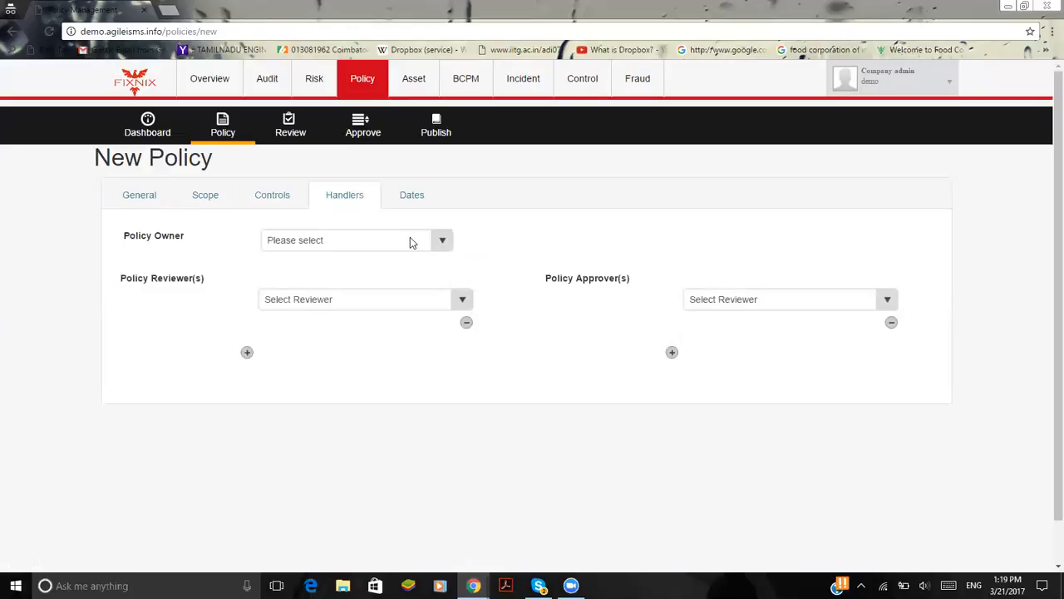
click(410, 240)
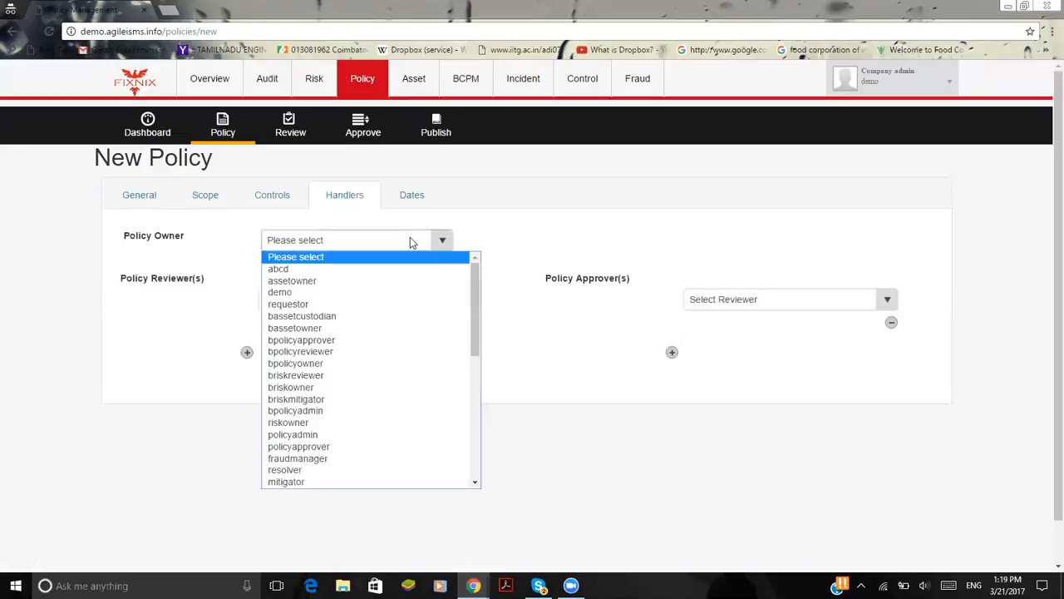
click(401, 293)
click(394, 299)
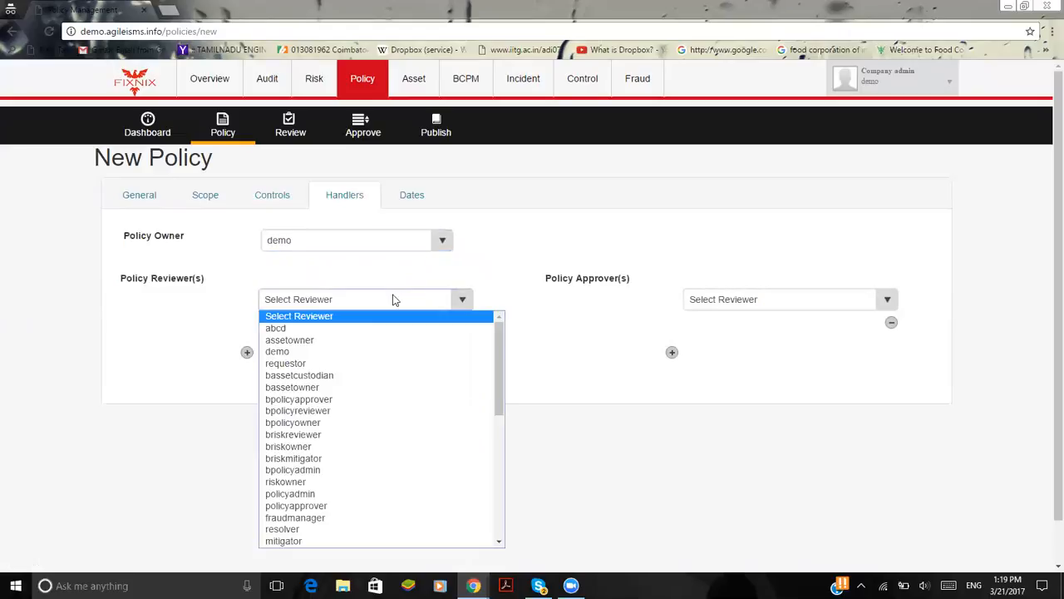
click(391, 340)
Add two more reviewer entries and two more approver entries to the policy's handlers
click(248, 352)
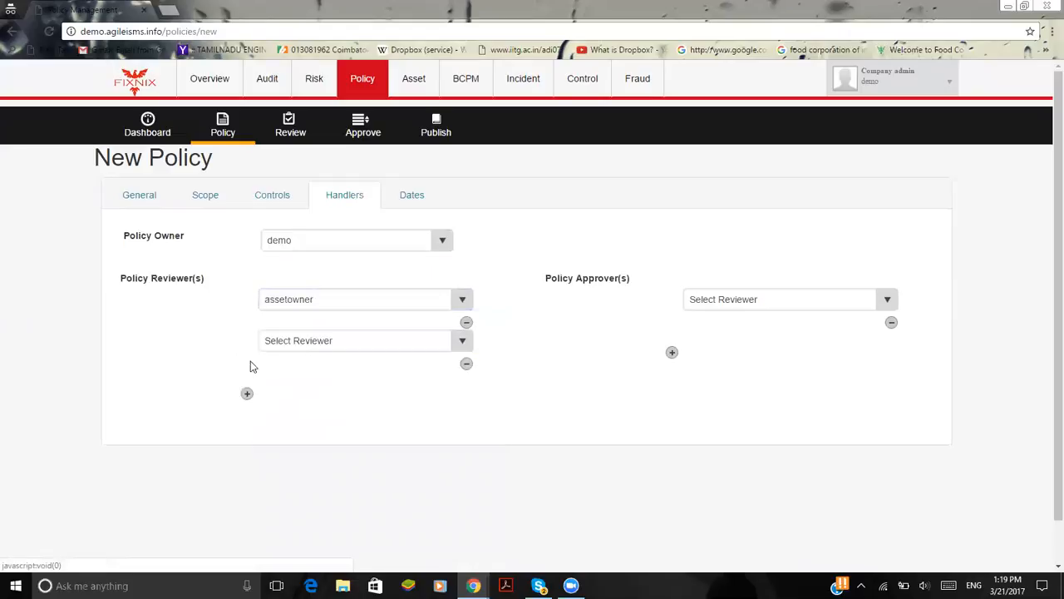
click(247, 393)
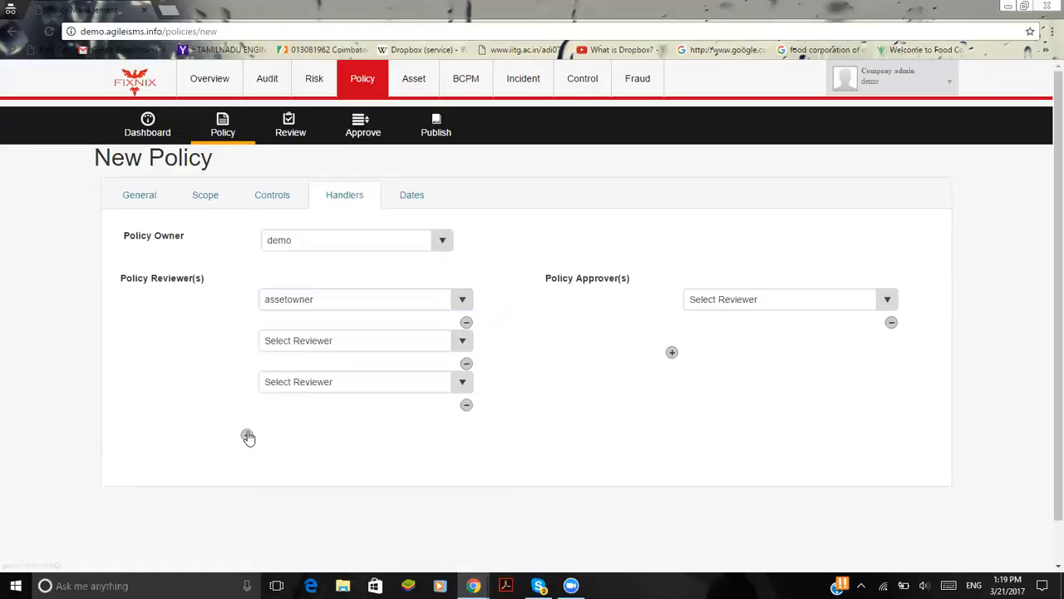
click(672, 354)
click(671, 396)
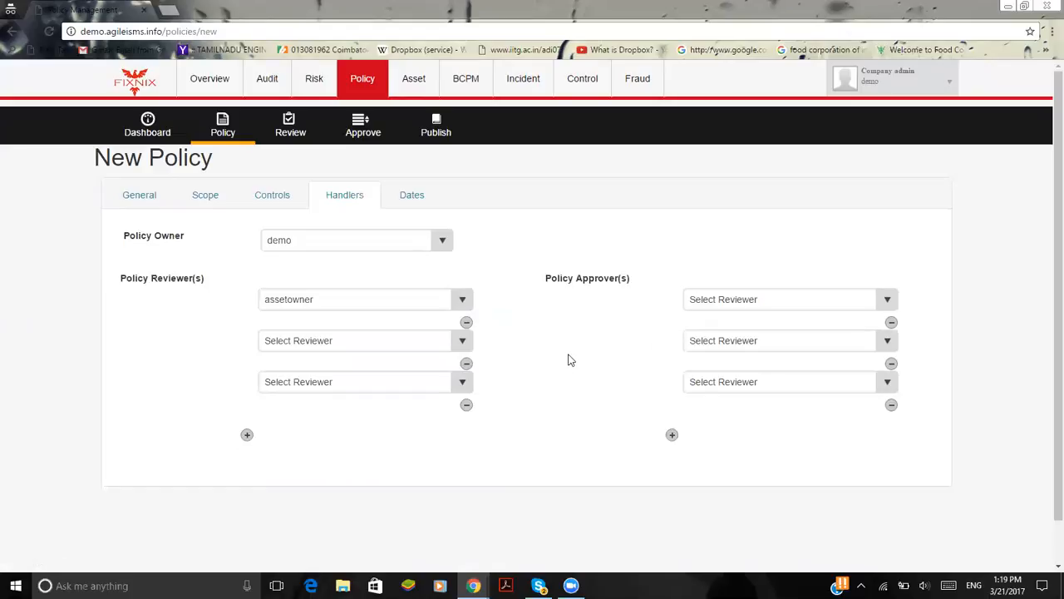
In the policy's dates section, set Effective from to 21/03/2017 and Effective Till to 31/03/2017
click(412, 202)
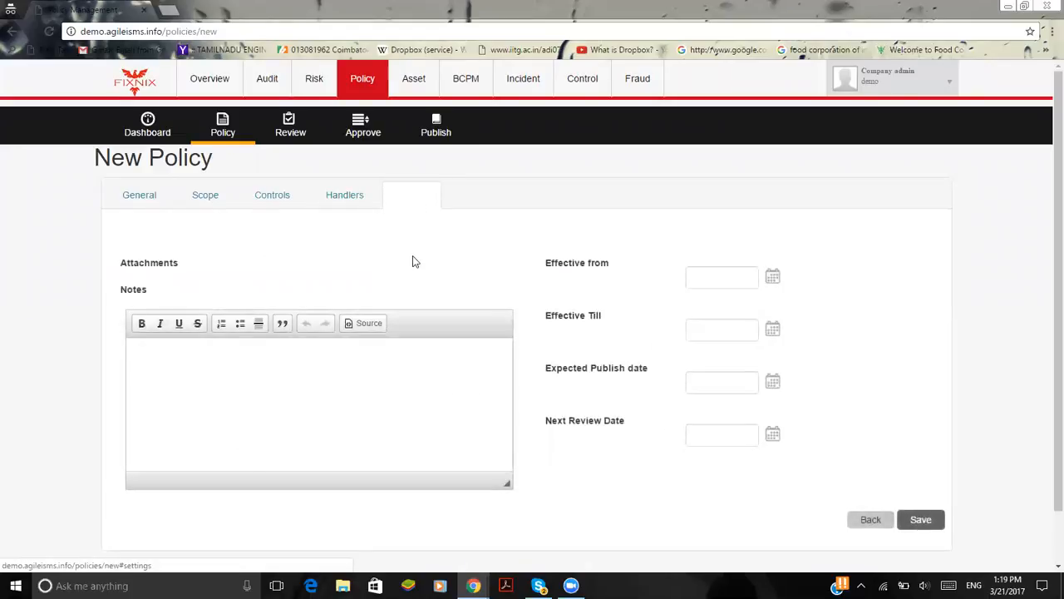
click(207, 366)
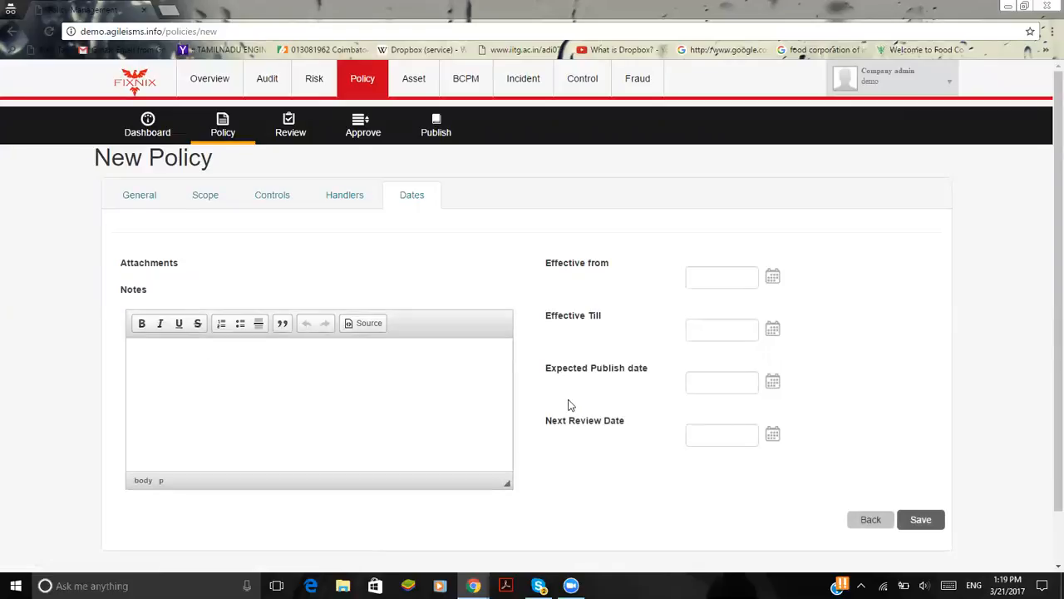
click(772, 280)
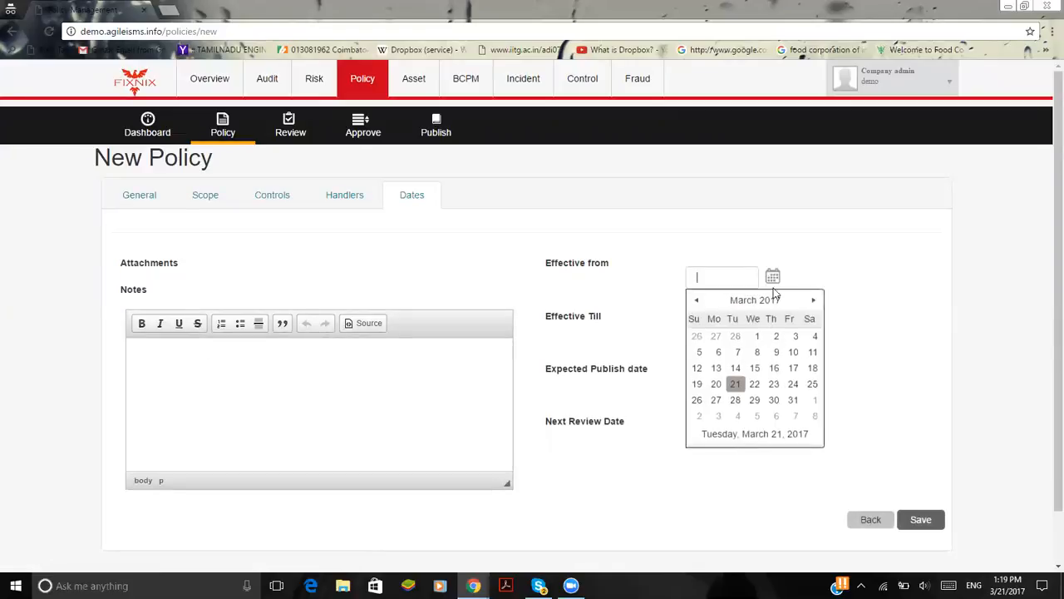
click(738, 385)
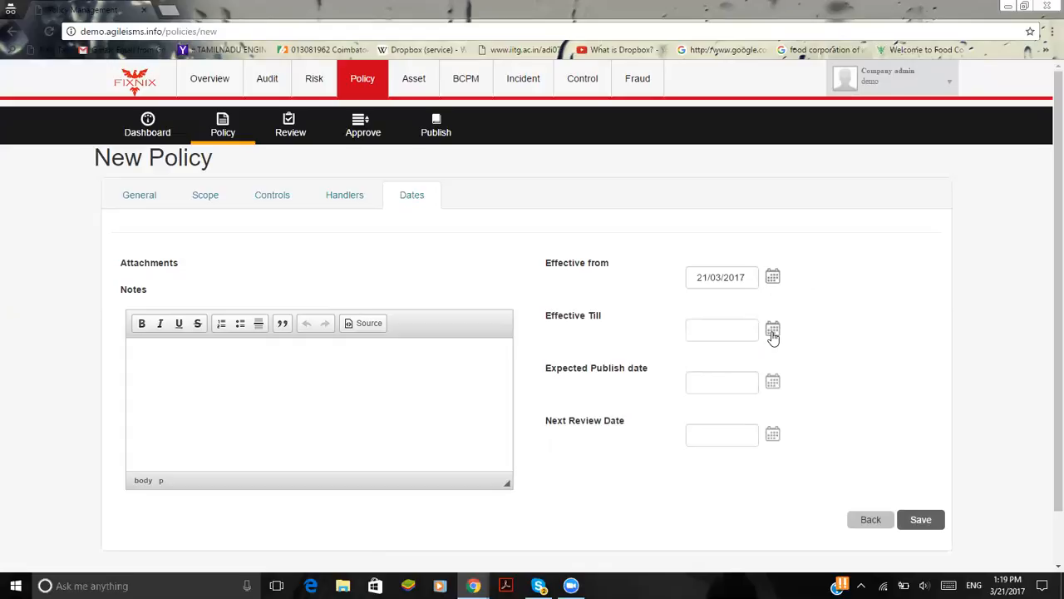
click(772, 331)
click(795, 452)
Set the policy's Expected Publish date to 23/03/2017 and its Next Review Date to 24/03/2017
scroll(838, 358, down, 1)
scroll(838, 358, down, 1)
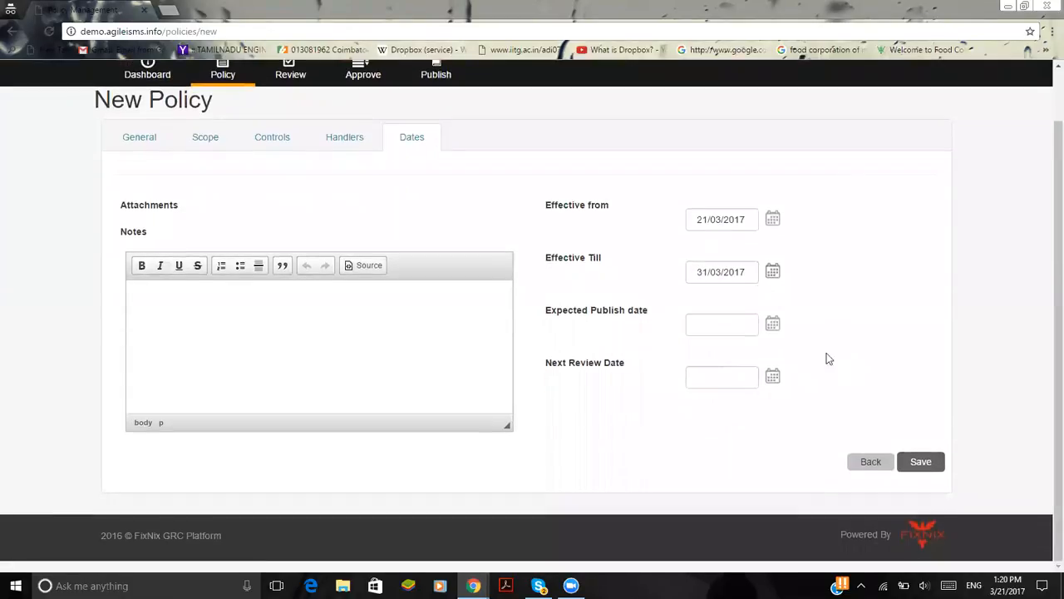
click(772, 322)
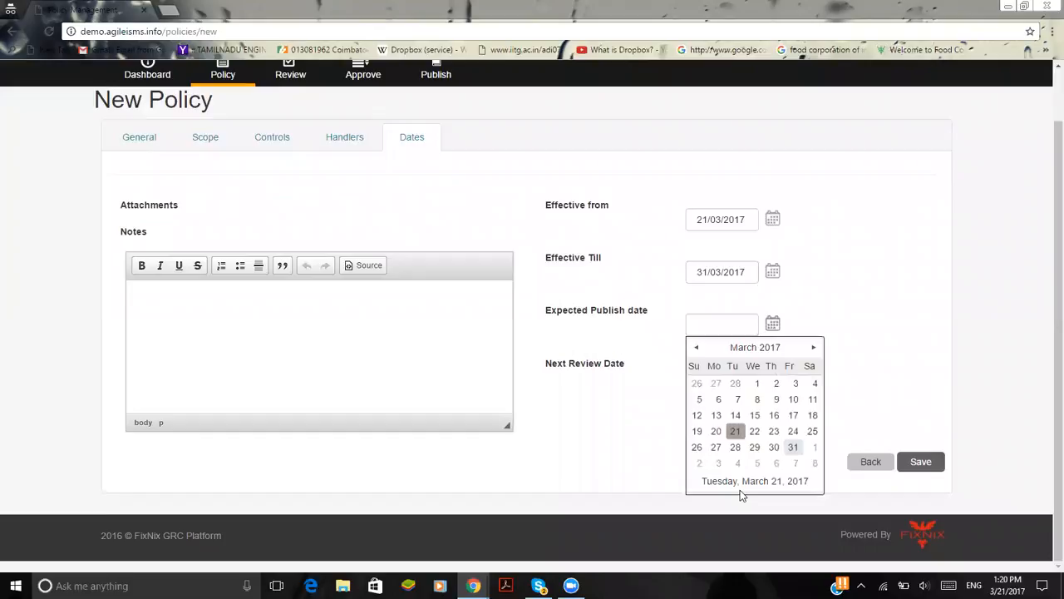
click(773, 431)
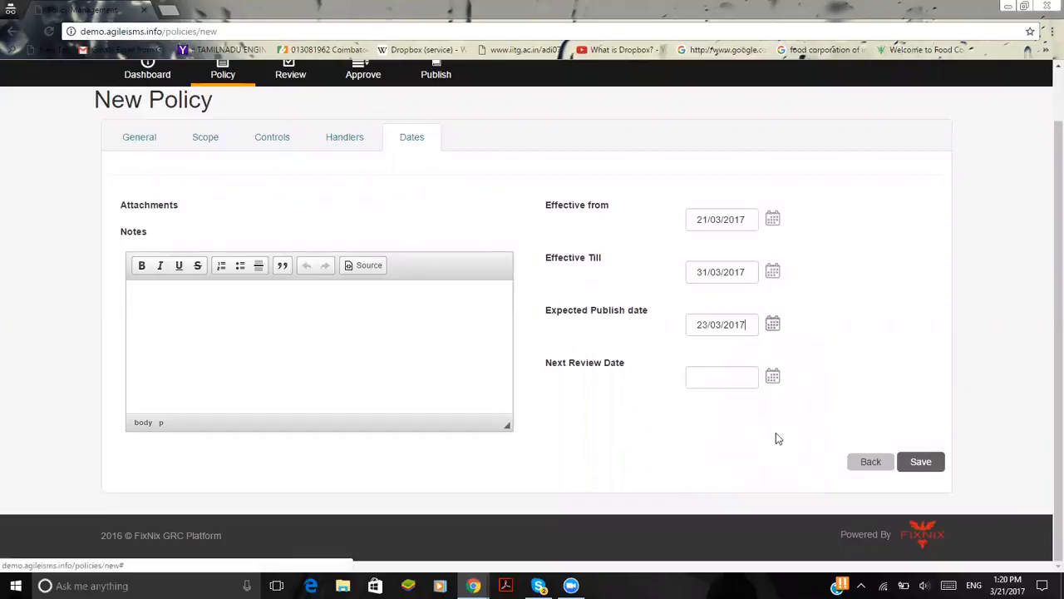
click(773, 379)
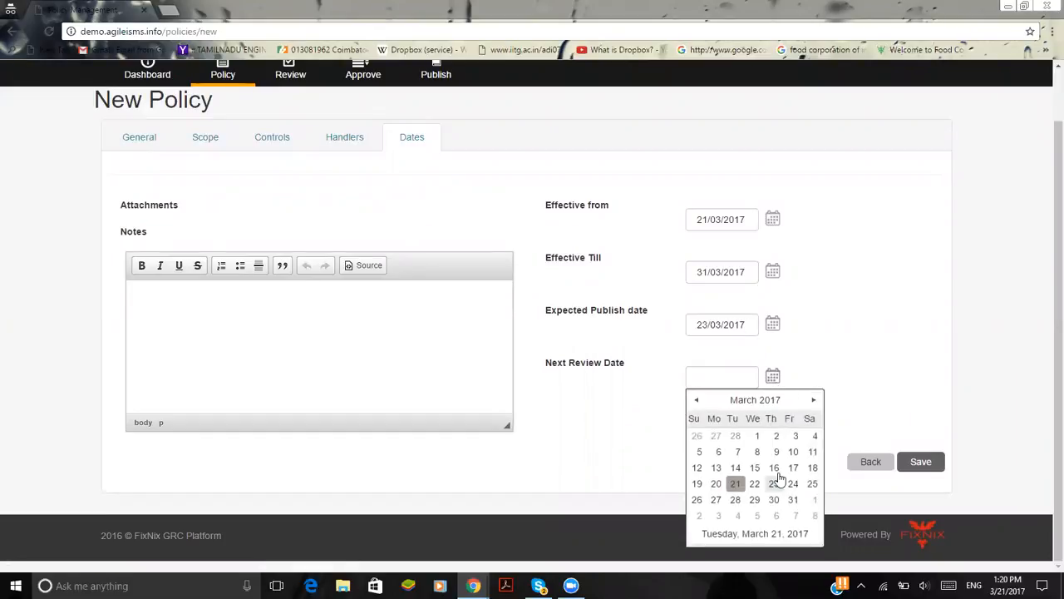
click(792, 485)
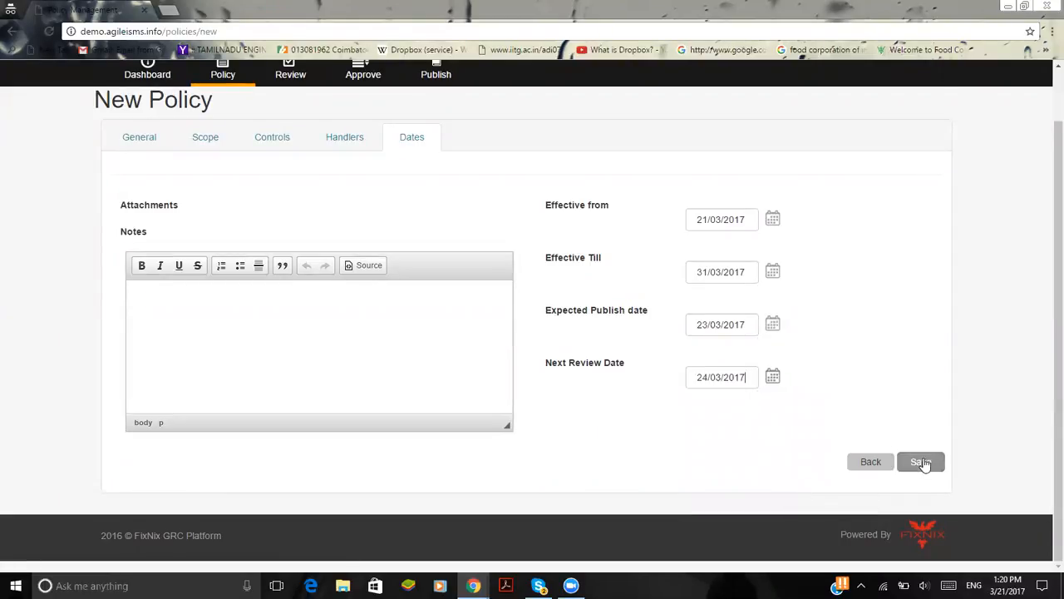
Open the policy review list, and look over the Policy dashboard's task list, Kind chart and calendar
scroll(785, 302, up, 1)
click(297, 136)
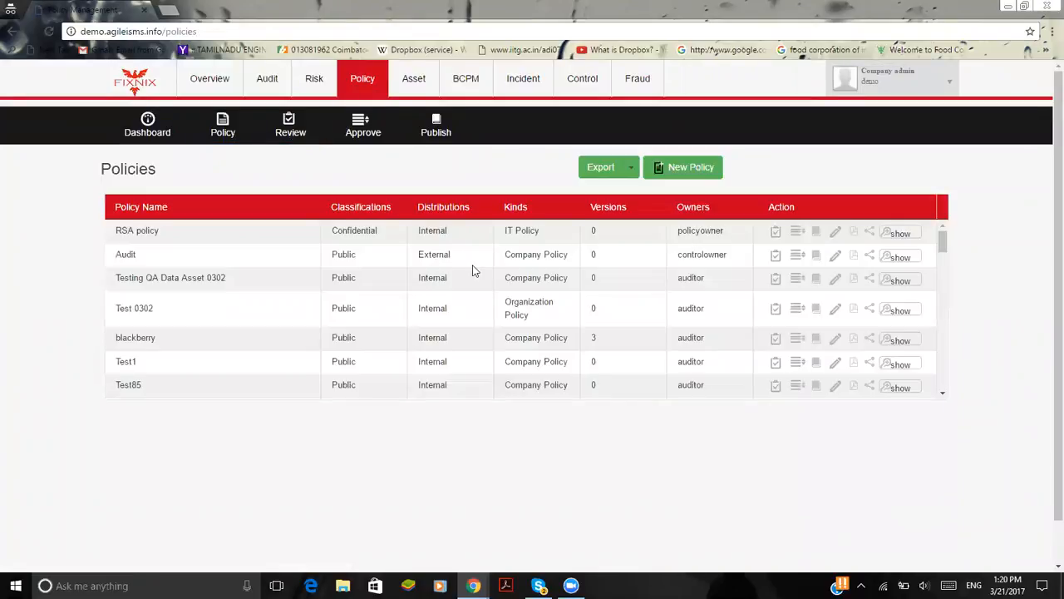
click(147, 123)
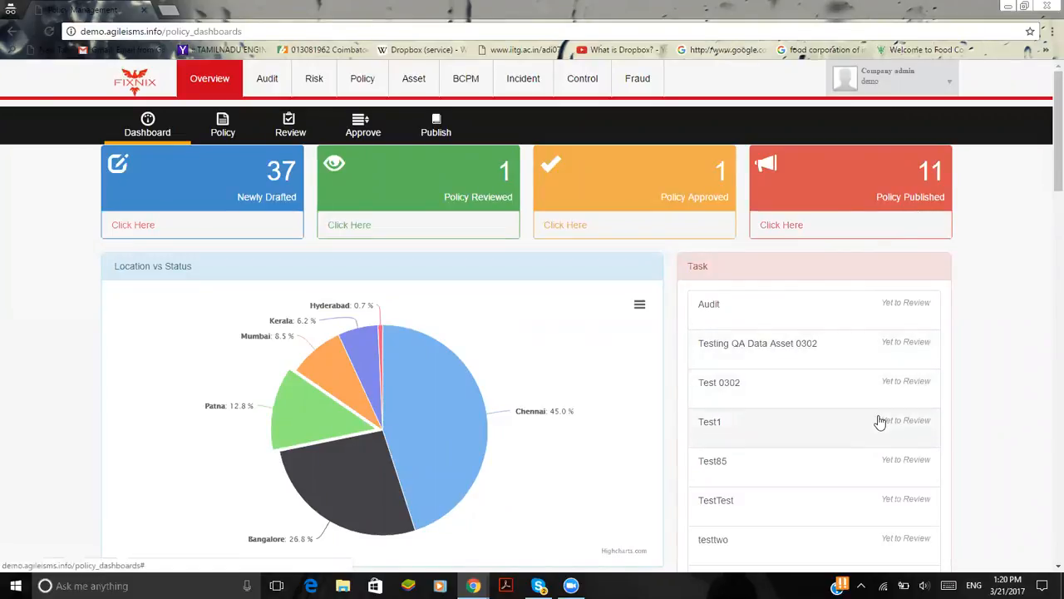
scroll(877, 423, down, 6)
scroll(875, 424, down, 5)
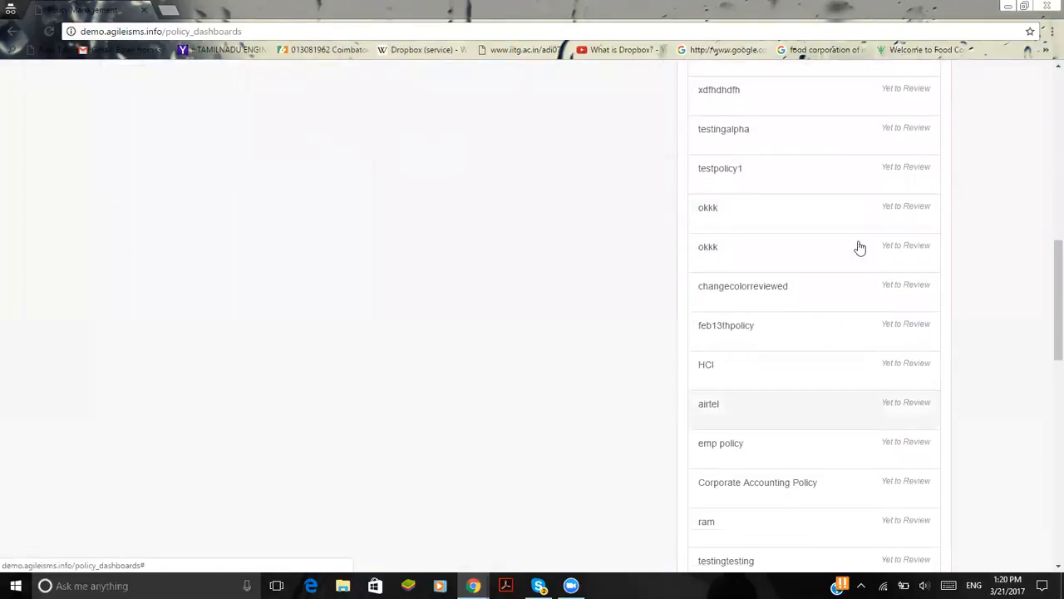
click(855, 443)
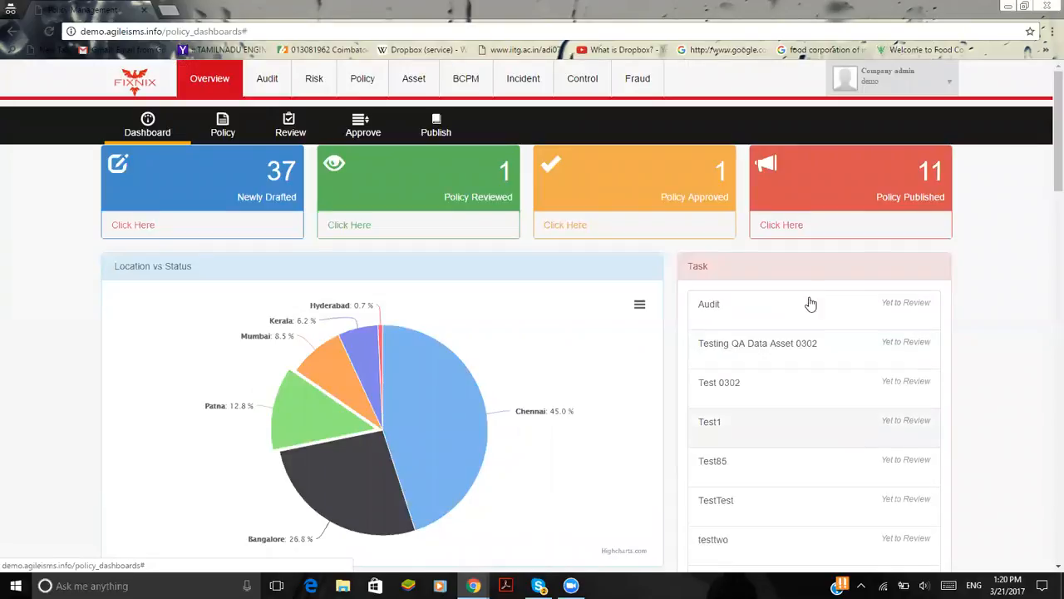
scroll(1003, 414, down, 14)
scroll(1002, 407, down, 3)
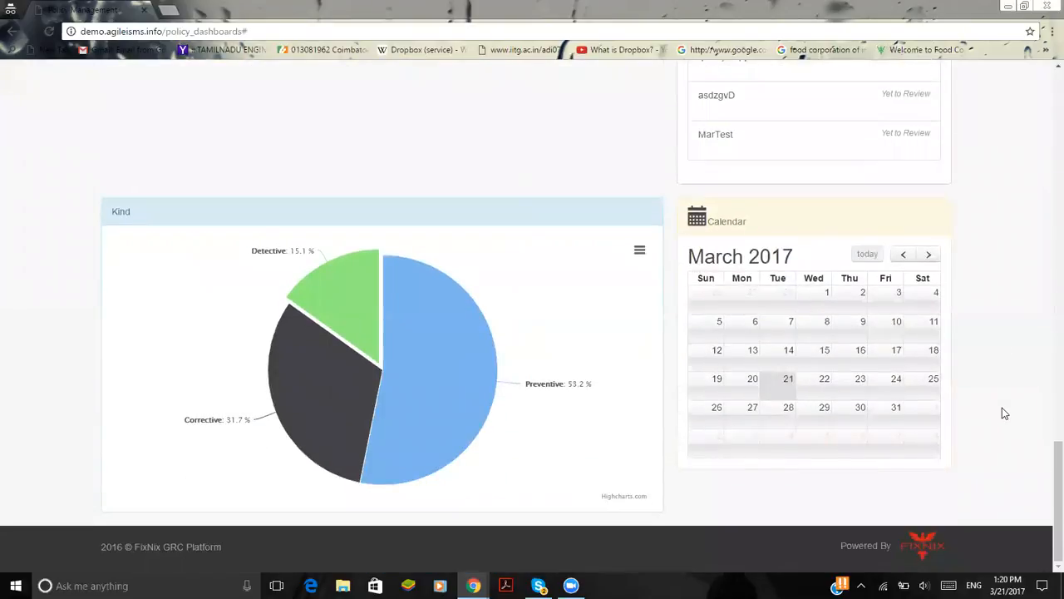
mouse_move(322, 400)
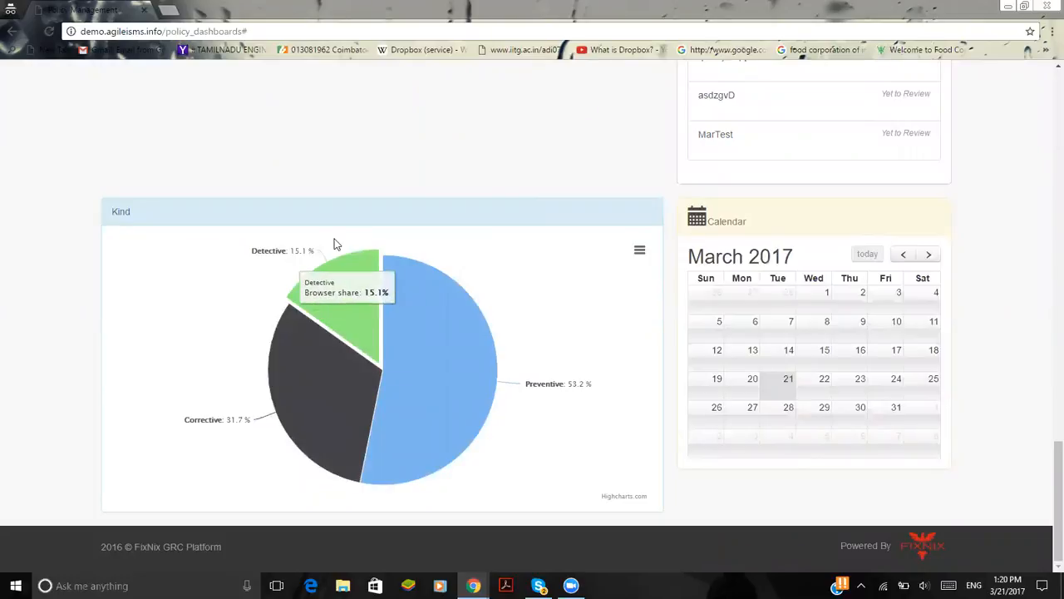
scroll(335, 242, up, 15)
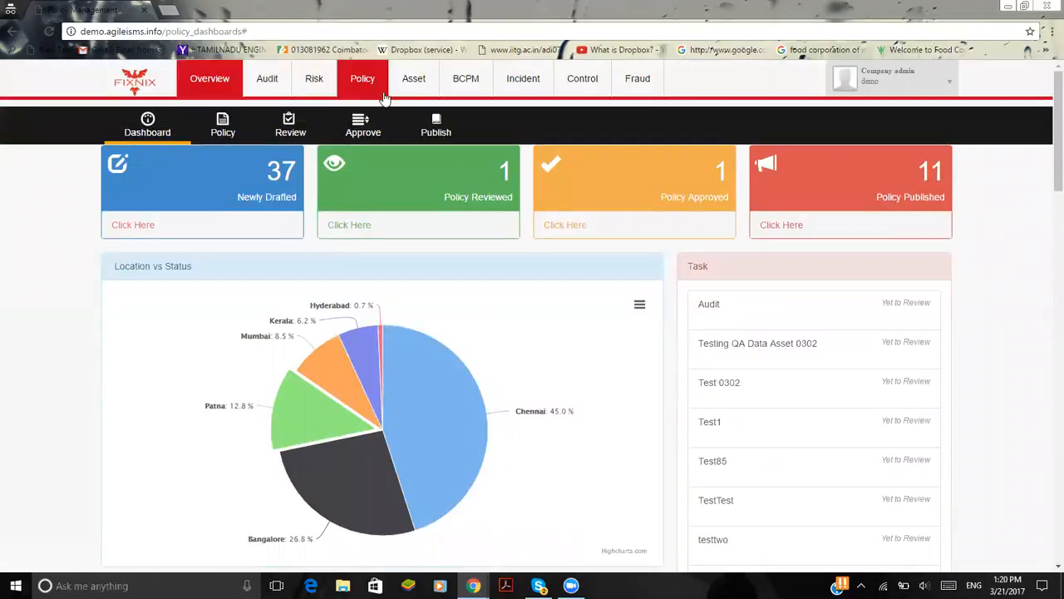
Open the Asset dashboard, drill into the Identified slice of the Assets Status chart and view the severity chart and inventory stats
click(414, 93)
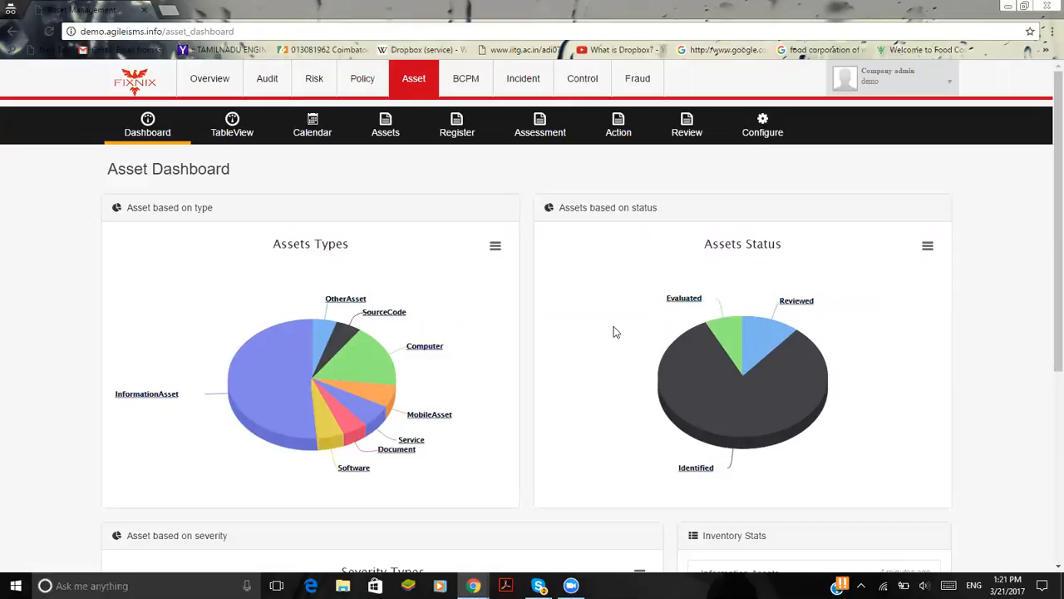
click(737, 399)
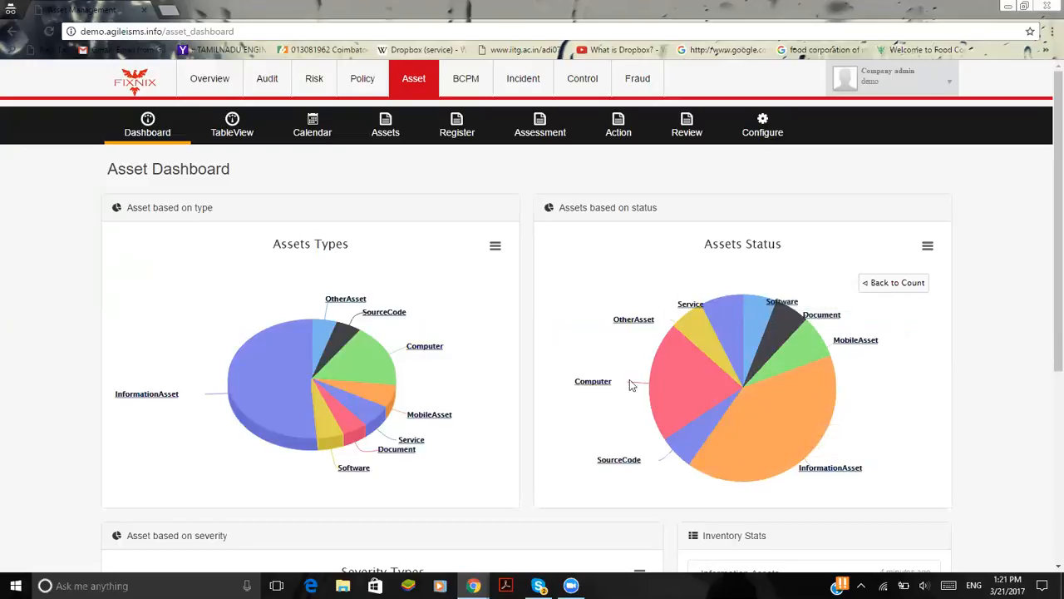
scroll(387, 287, down, 2)
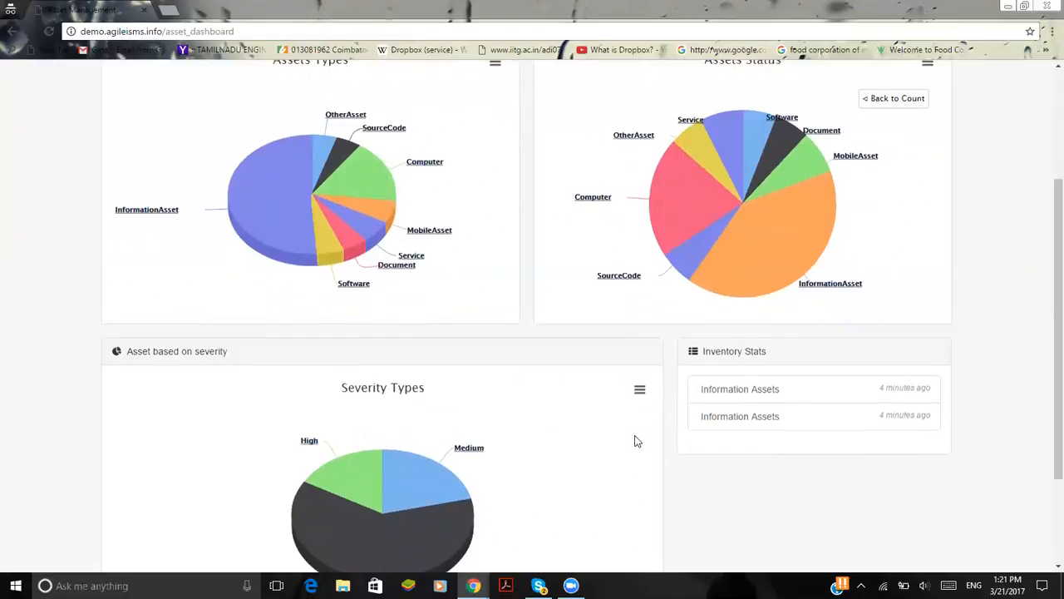
Examine the asset management table report by asset owner and open the new information asset registration form
scroll(441, 210, up, 2)
click(233, 131)
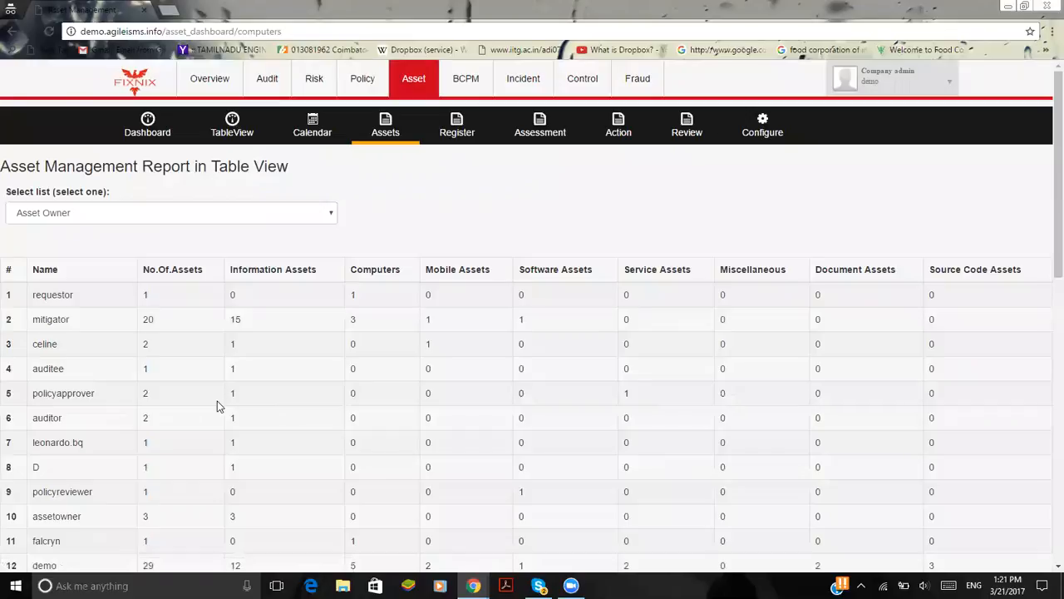
scroll(177, 337, down, 3)
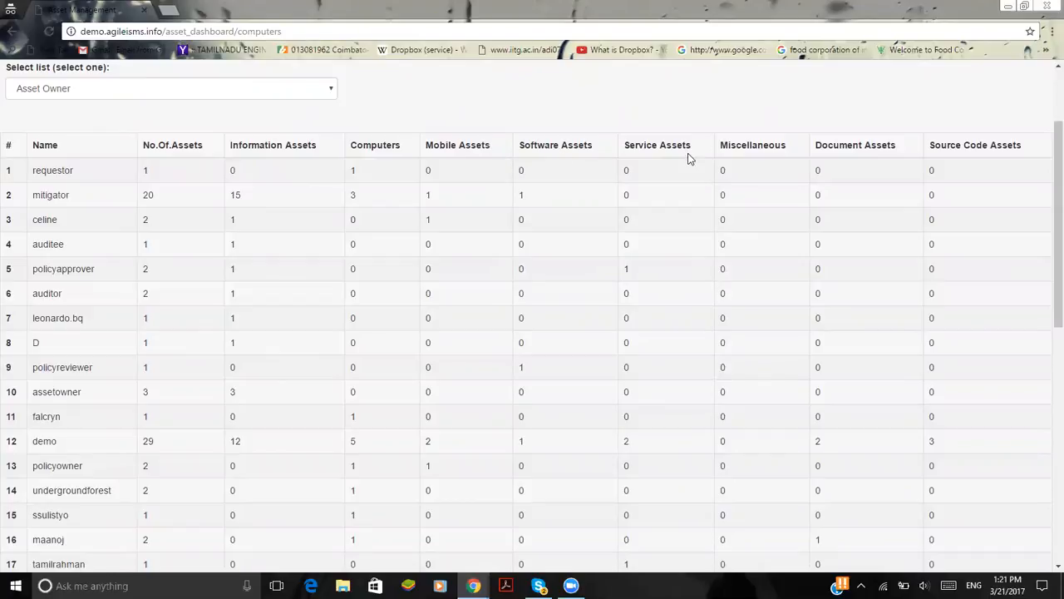
scroll(707, 263, up, 3)
click(456, 132)
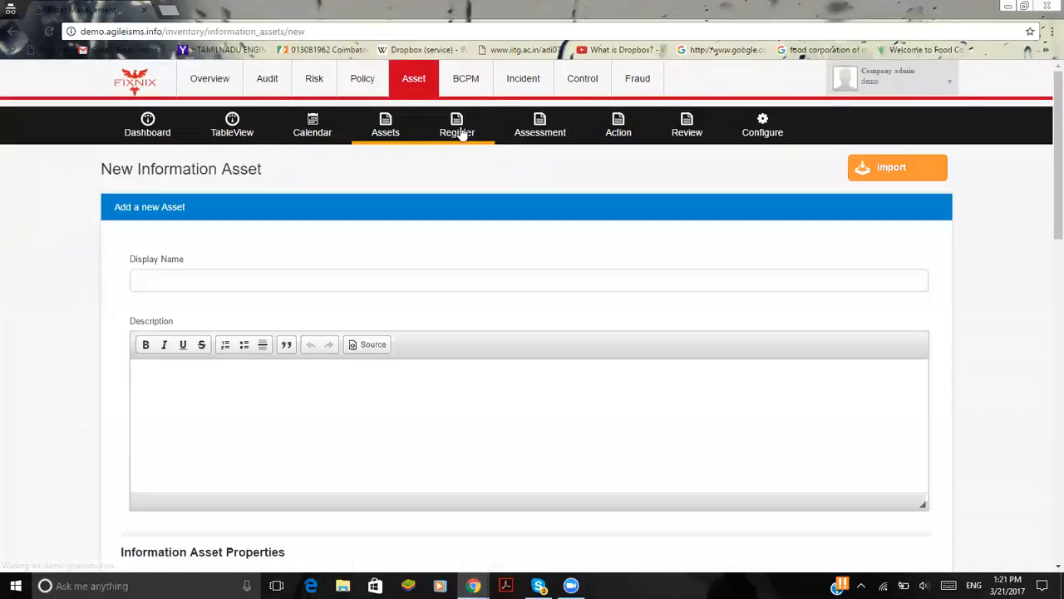
Open the Mobile Assets inventory and start a new mobile asset entry
click(386, 125)
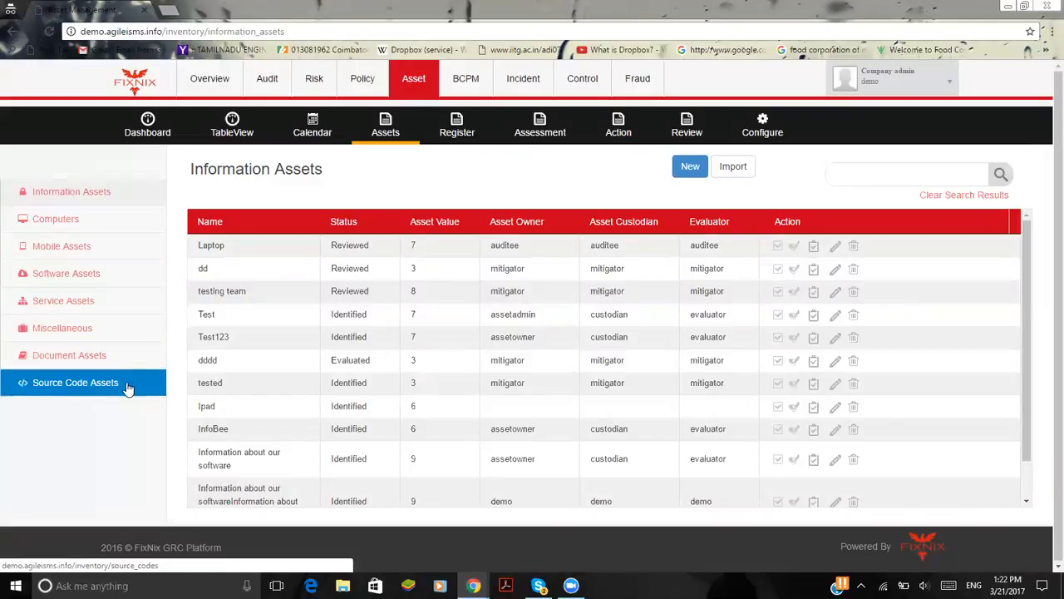
click(114, 243)
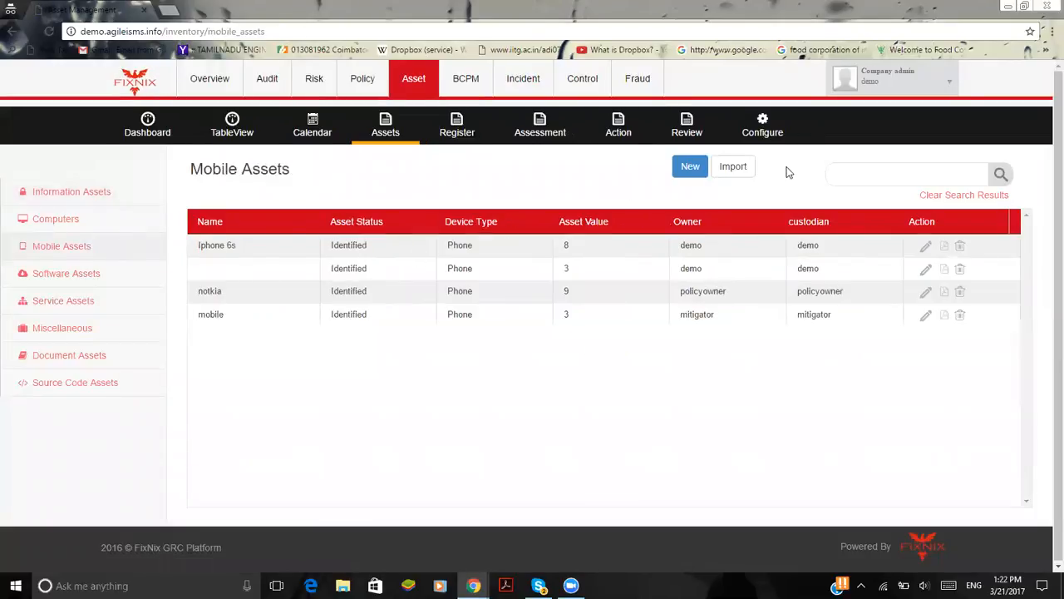
click(692, 168)
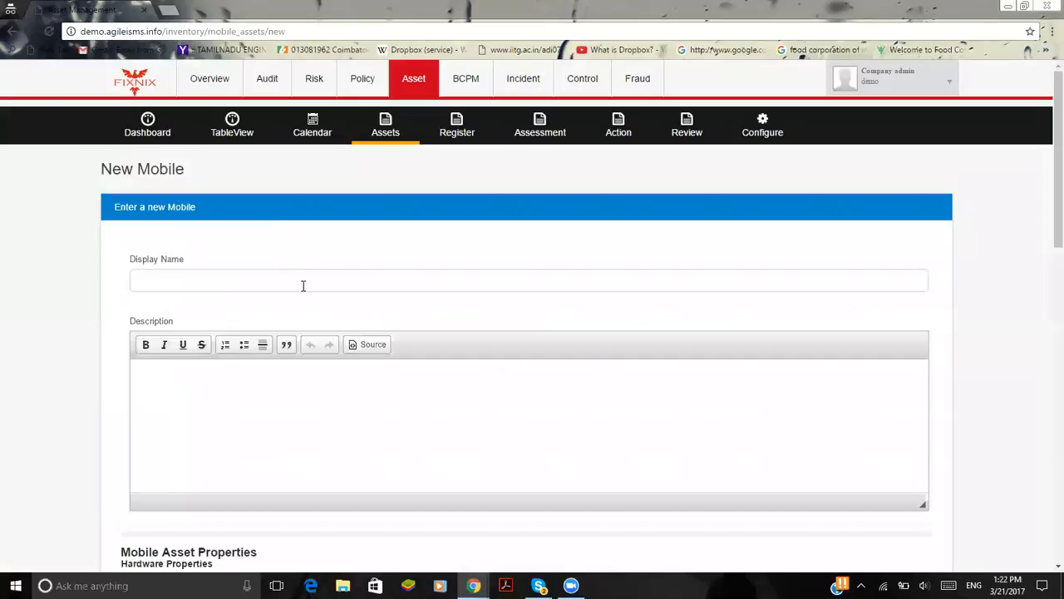
click(330, 441)
scroll(330, 442, down, 2)
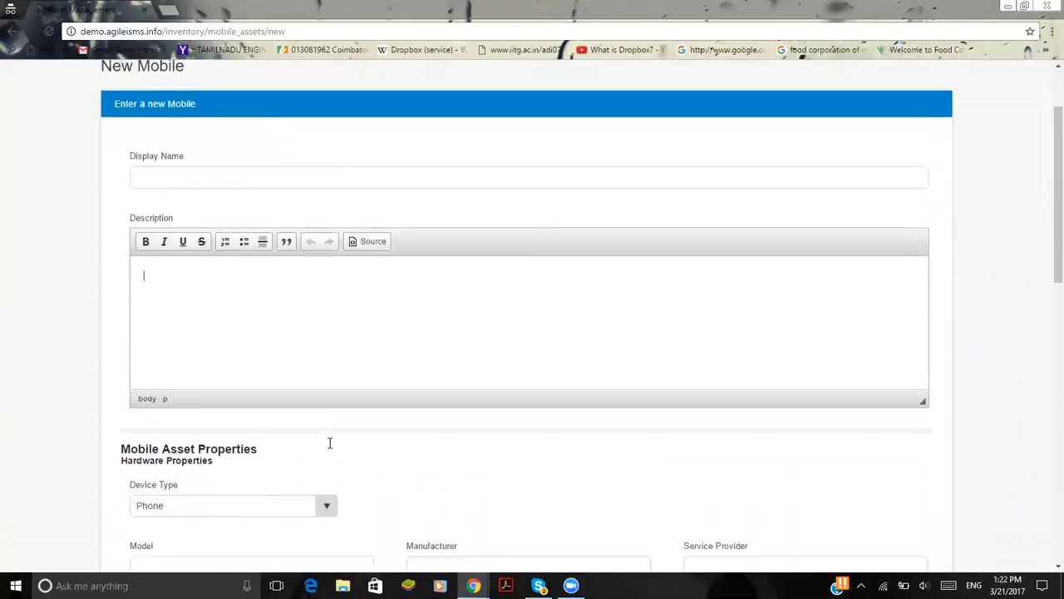
Set the mobile asset's Device Type to Media Player and go through its Model, Manufacturer, Service Provider, Serial Number and IMEI fields
scroll(330, 442, down, 2)
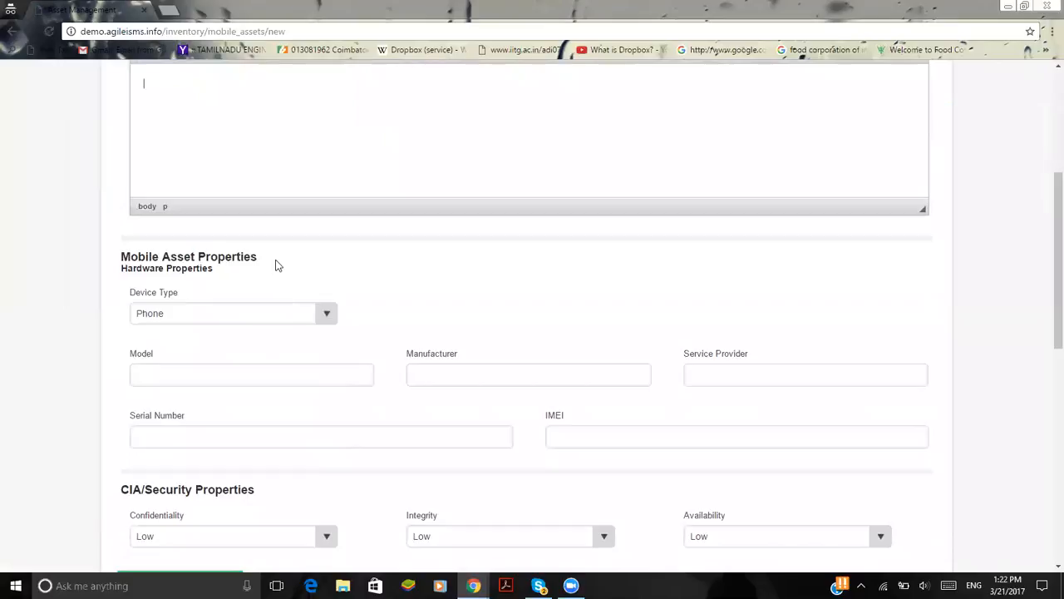
scroll(275, 264, down, 1)
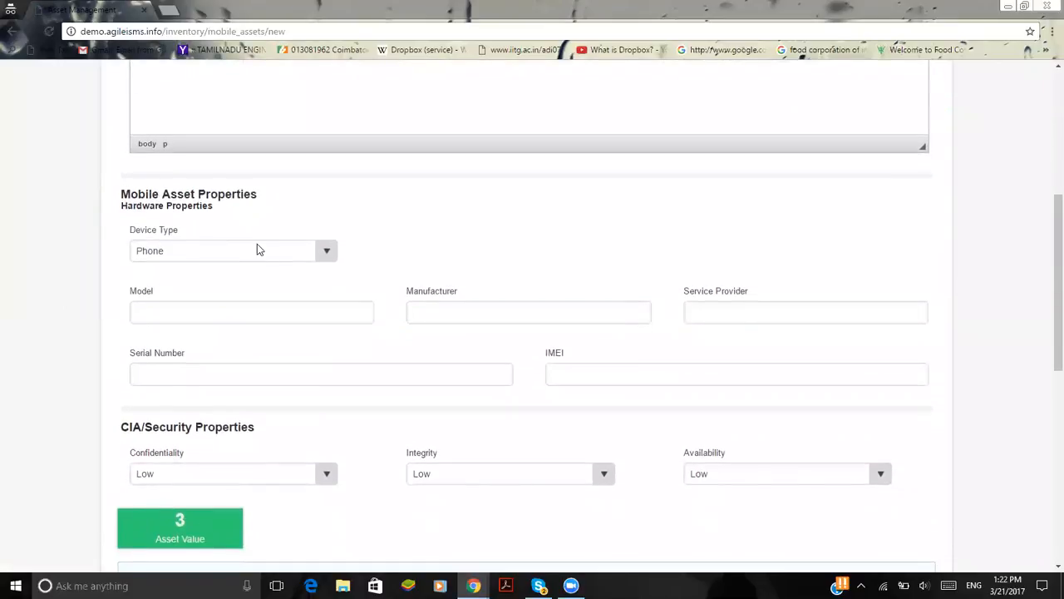
click(257, 249)
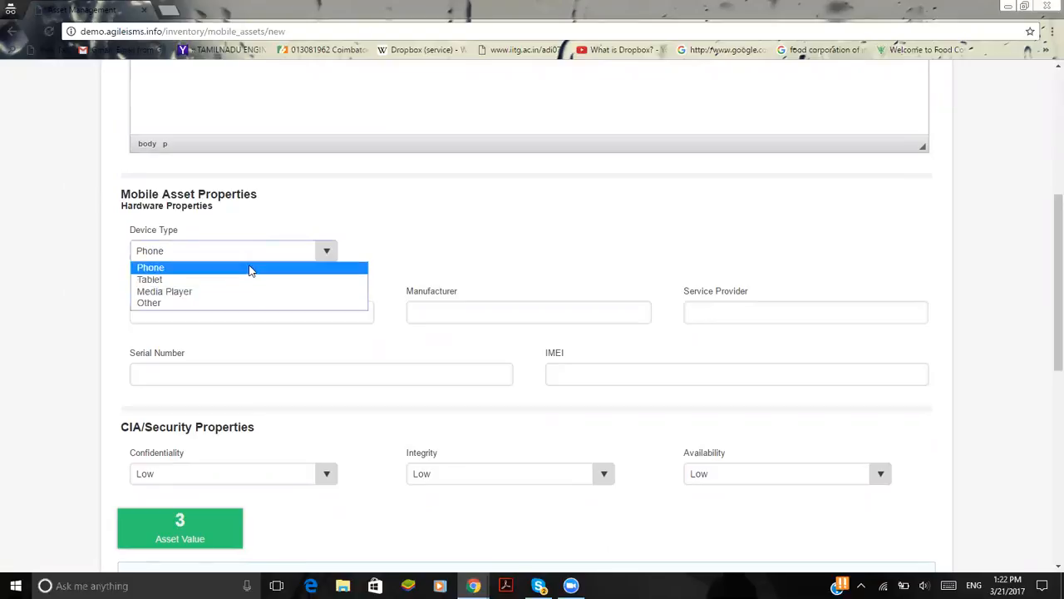
click(250, 292)
click(256, 306)
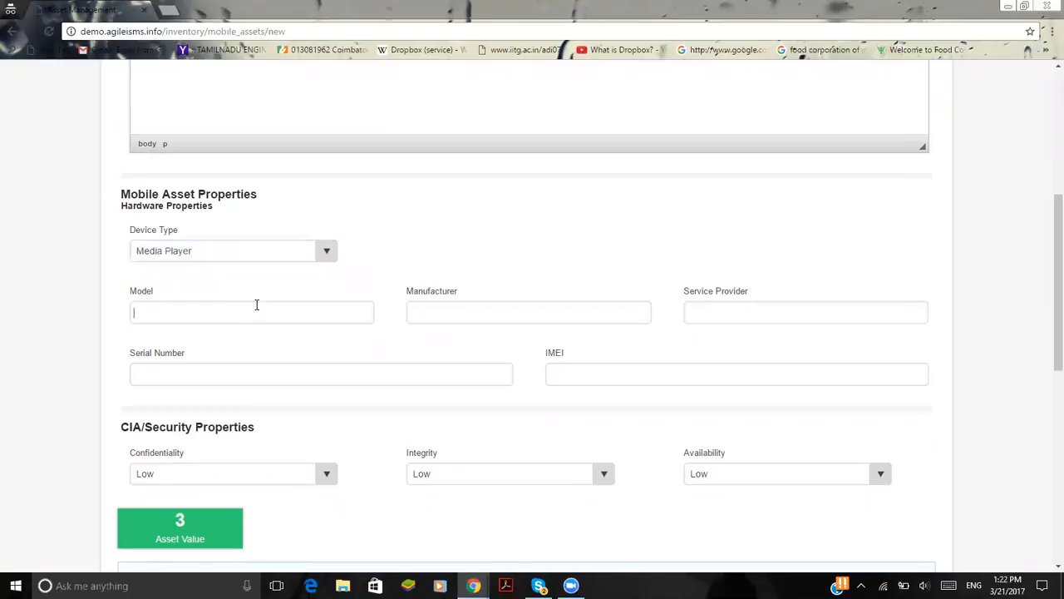
click(489, 316)
click(798, 312)
click(387, 371)
click(423, 374)
Rate the mobile asset's Confidentiality as Medium, and its Integrity and Availability as High
scroll(394, 337, down, 2)
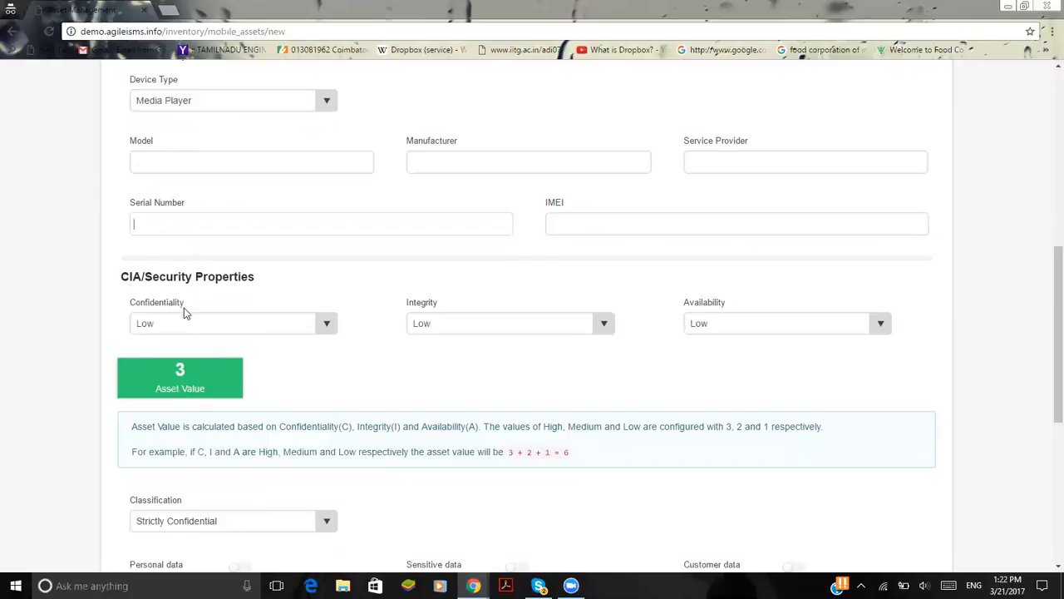
click(196, 328)
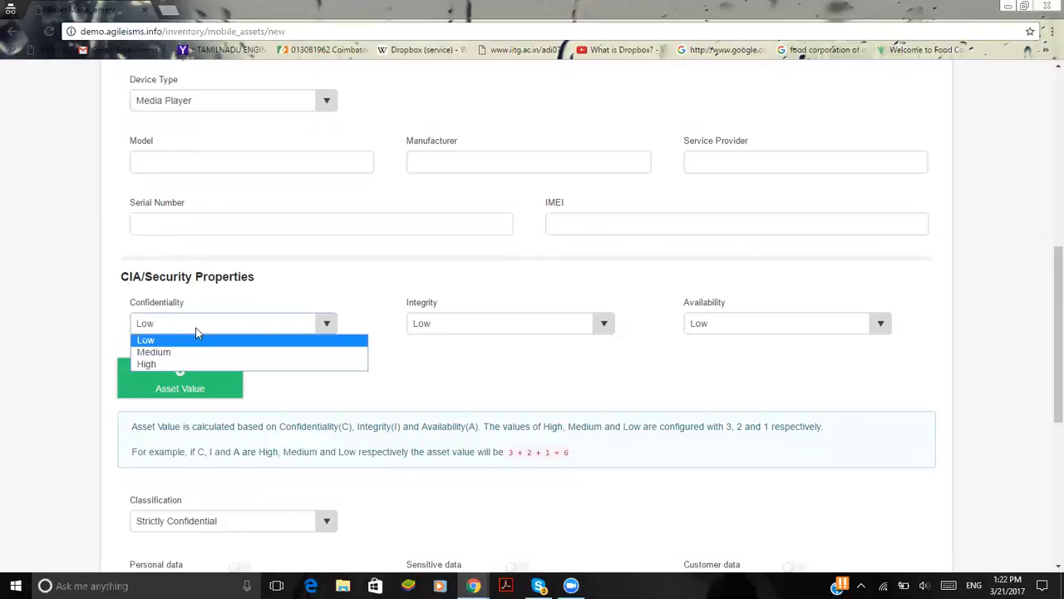
click(199, 353)
click(460, 323)
click(461, 365)
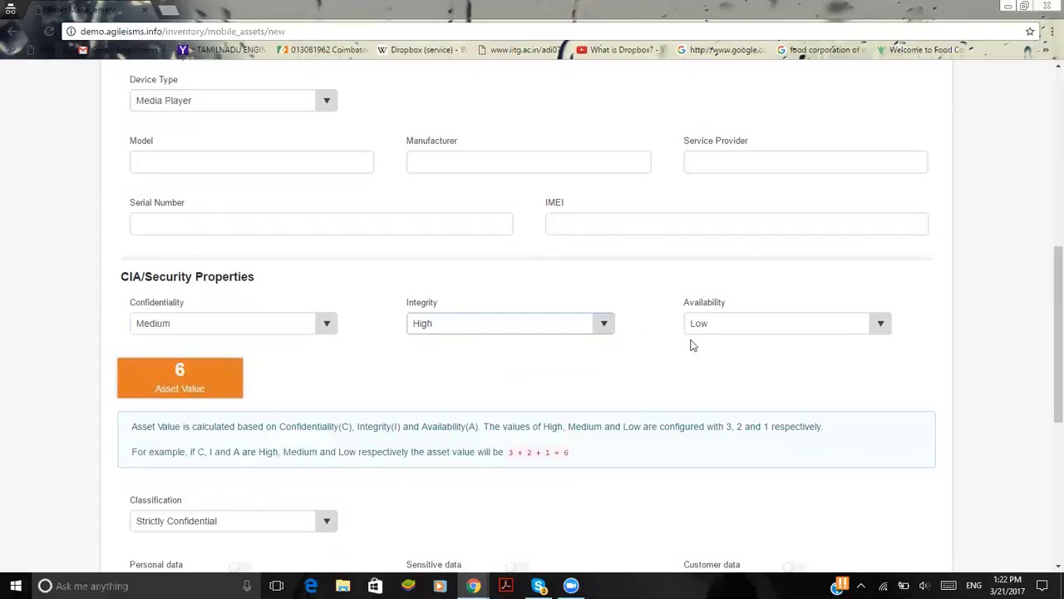
click(700, 331)
click(703, 363)
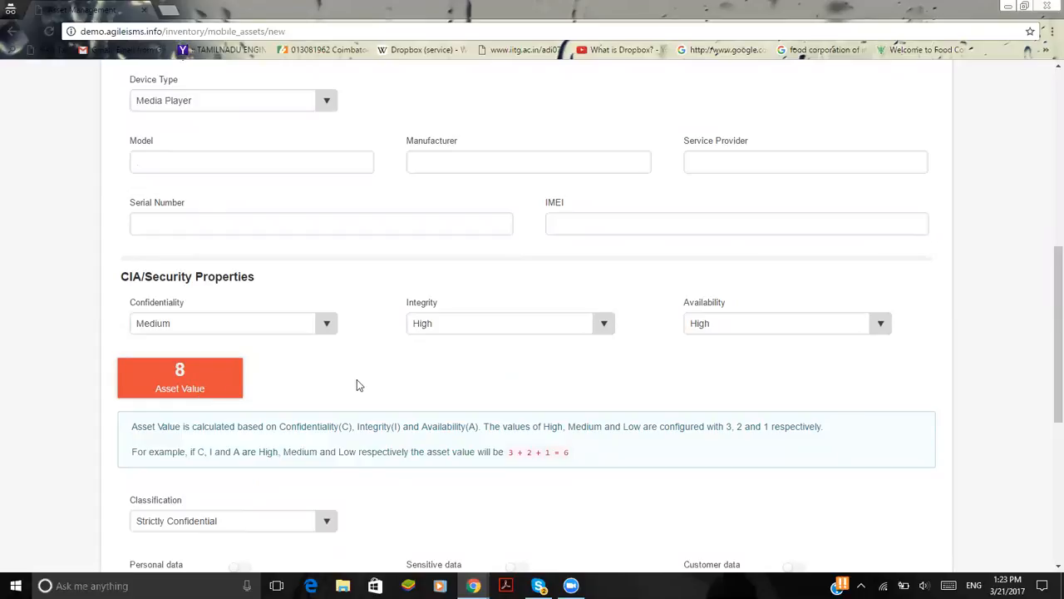
Classify the mobile asset as Strictly Confidential and flag it as holding personal data and customer data
scroll(343, 273, down, 2)
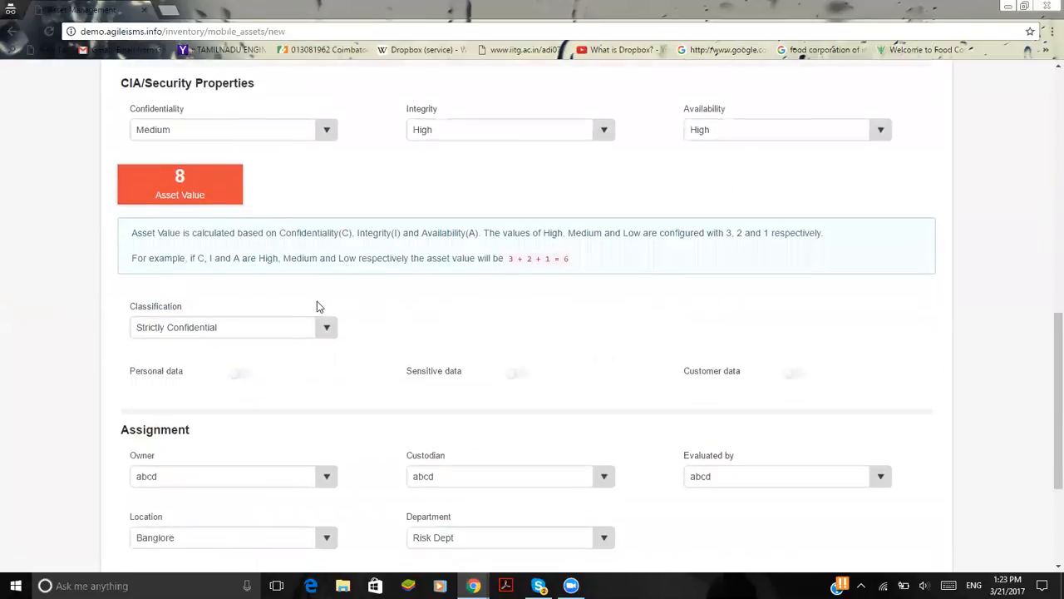
click(307, 330)
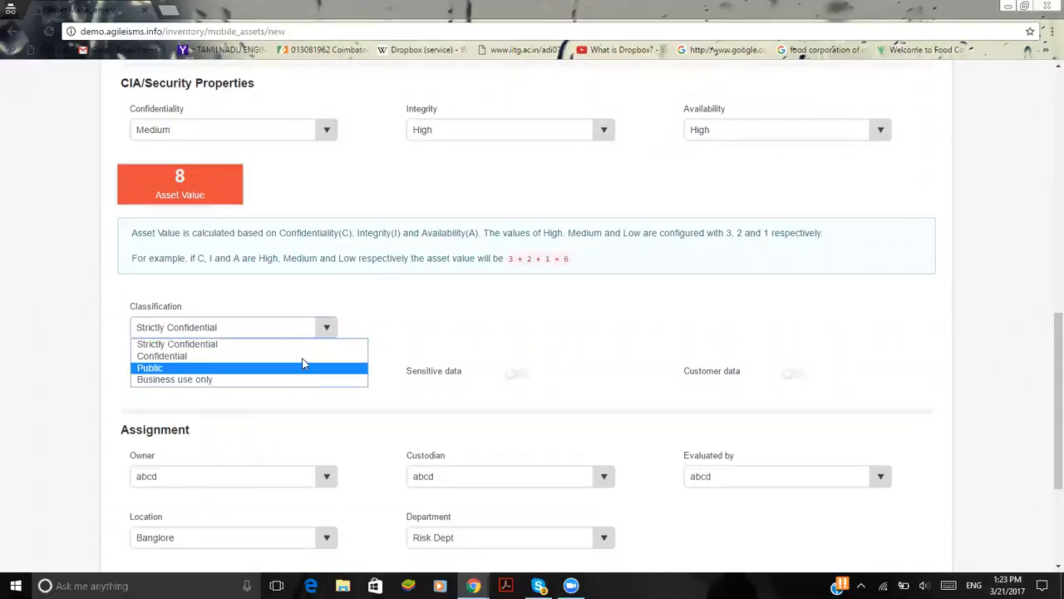
click(302, 347)
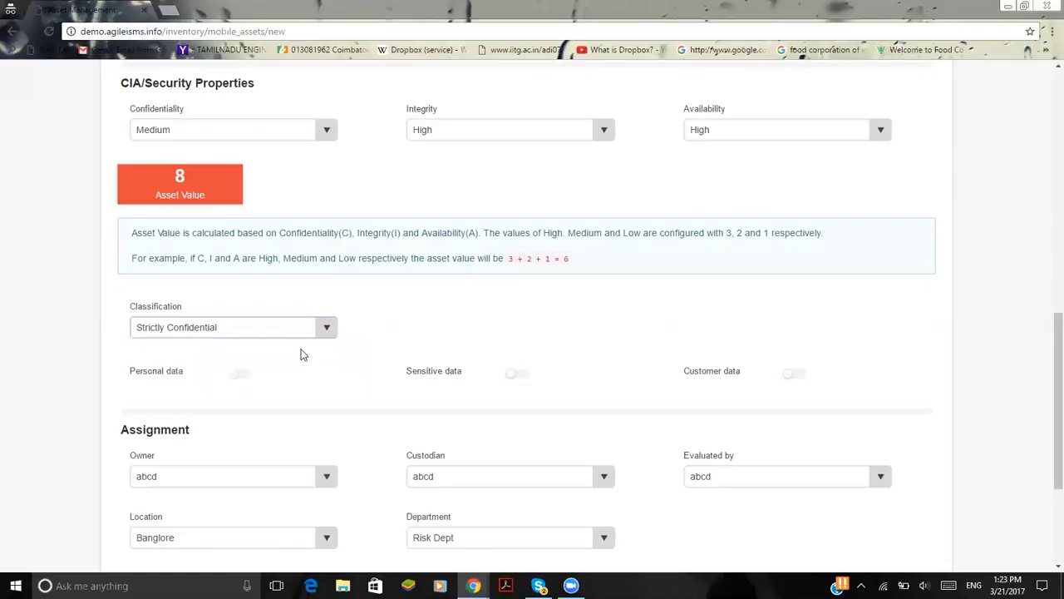
scroll(450, 333, down, 2)
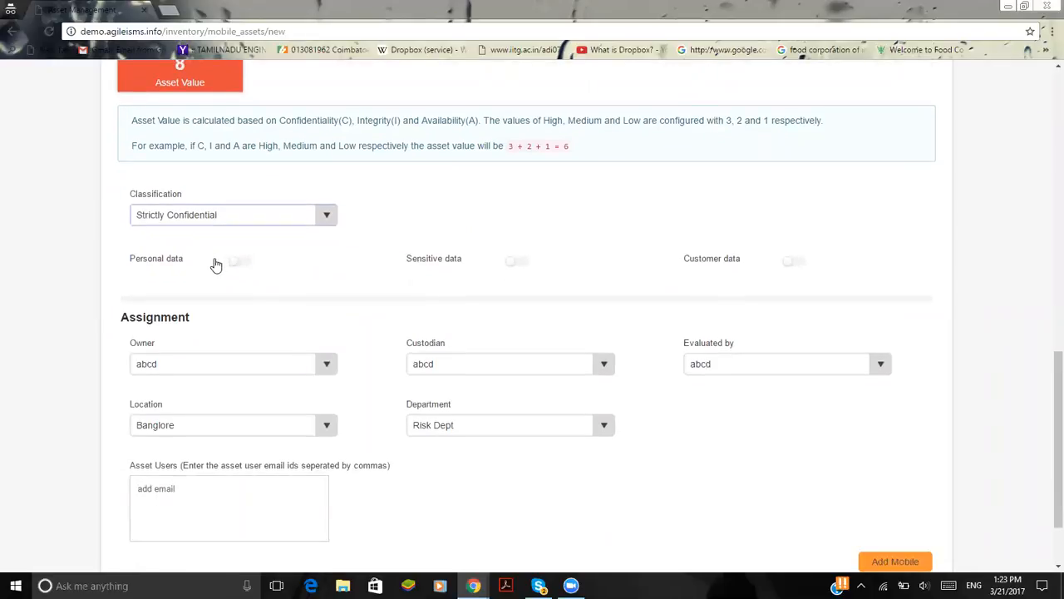
click(241, 262)
click(800, 264)
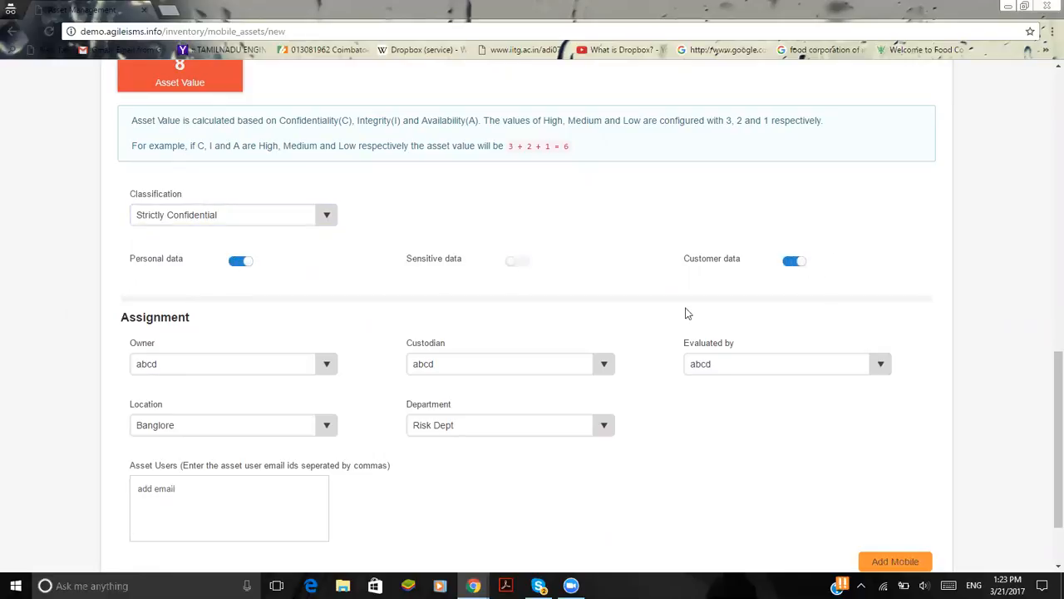
Look through the available asset owners and choose abcd as the mobile asset's Owner
scroll(610, 332, down, 2)
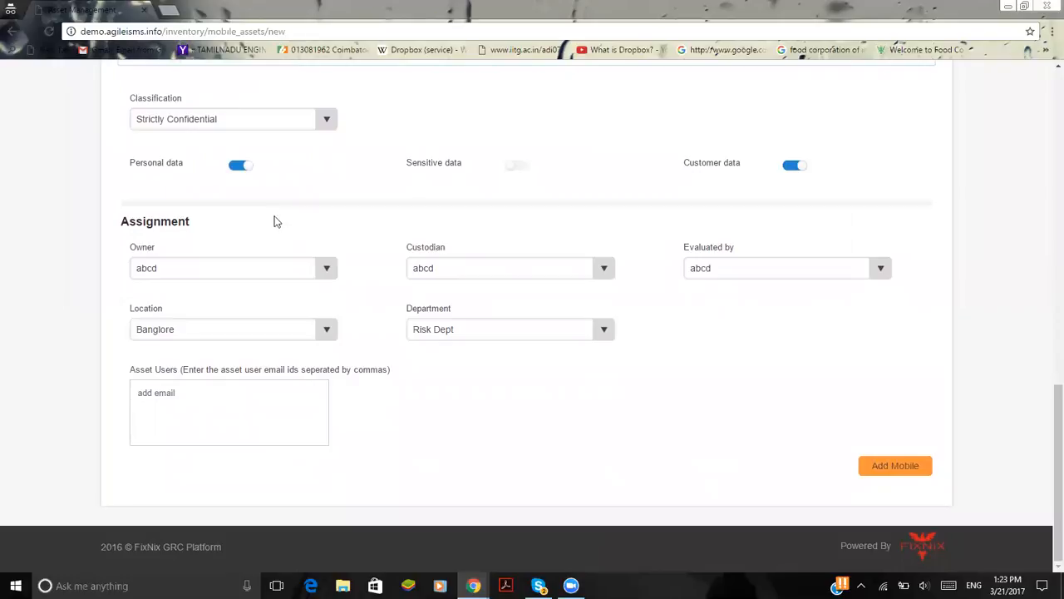
click(197, 269)
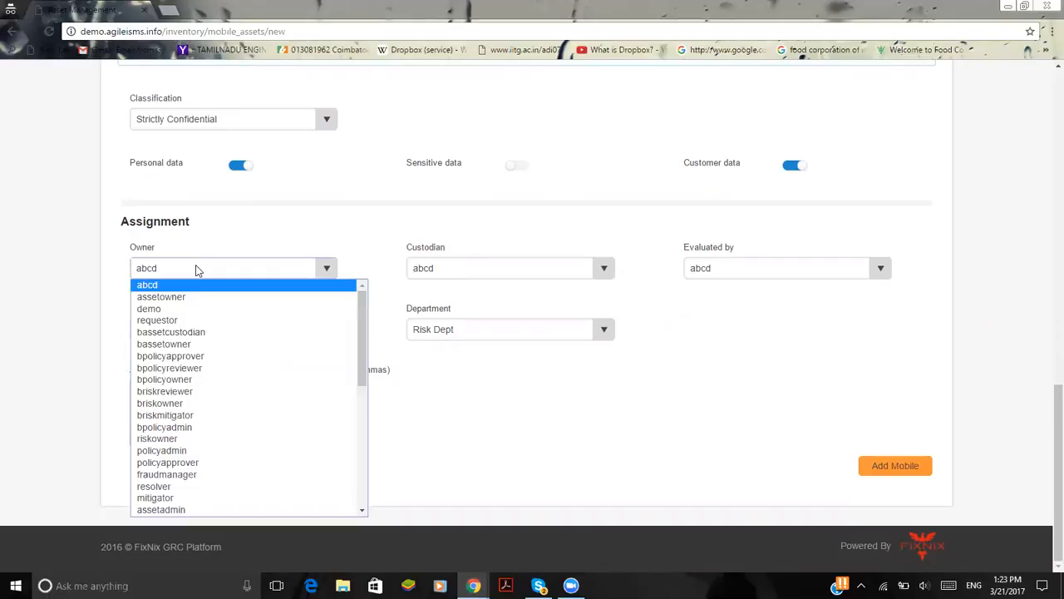
click(313, 243)
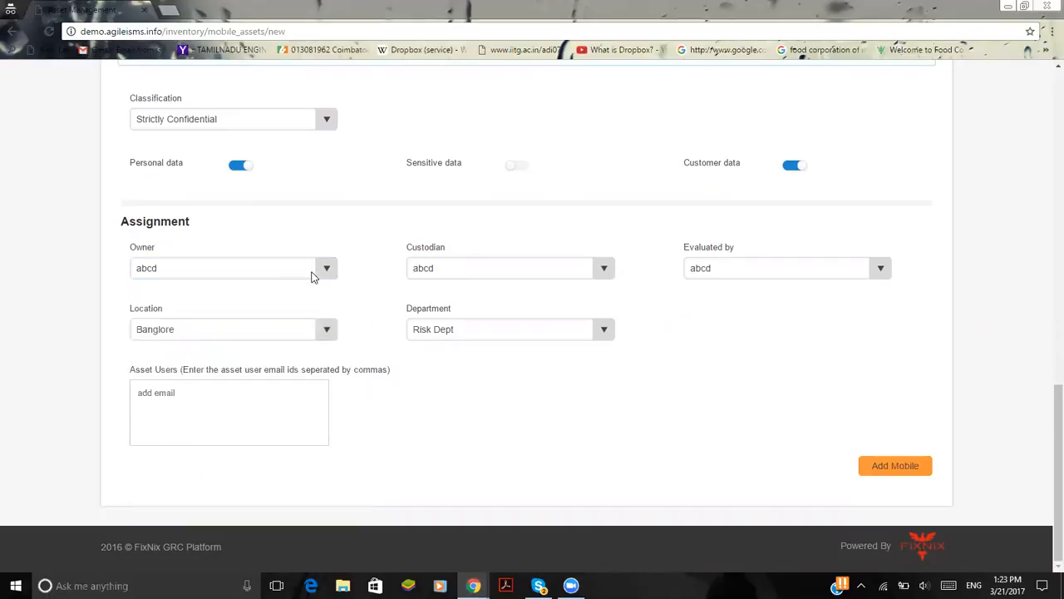
click(313, 275)
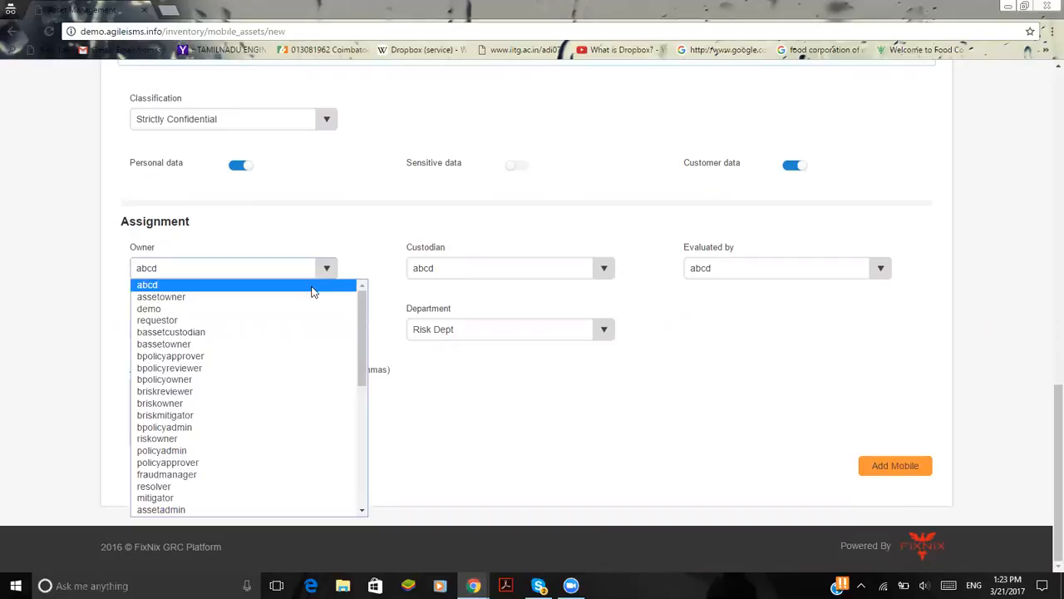
click(313, 291)
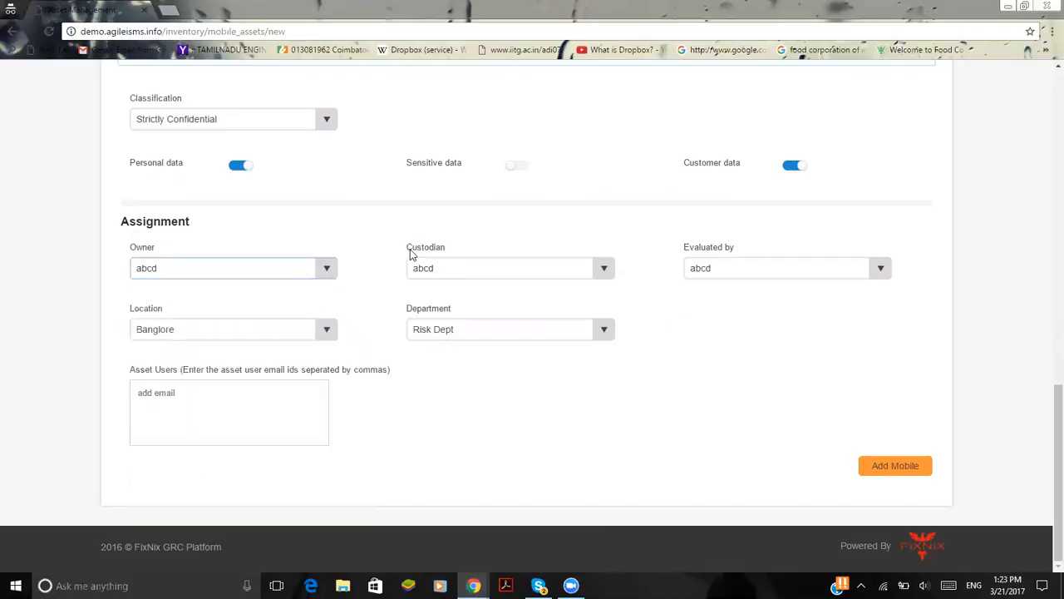
Assign riskowner123 as the mobile asset's Custodian and Policy owner as its evaluator
click(522, 267)
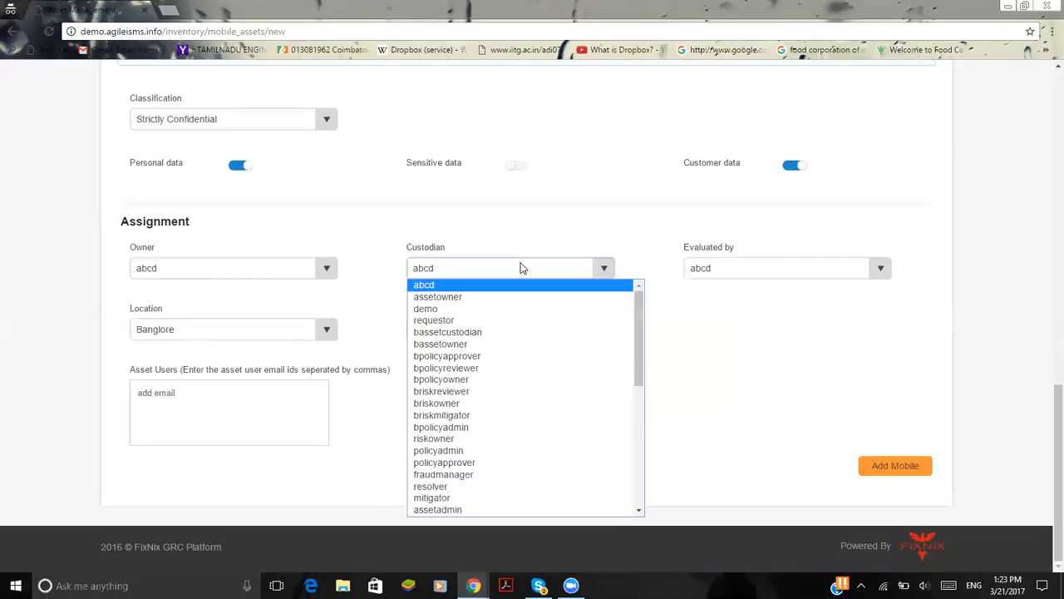
scroll(547, 485, down, 5)
click(536, 393)
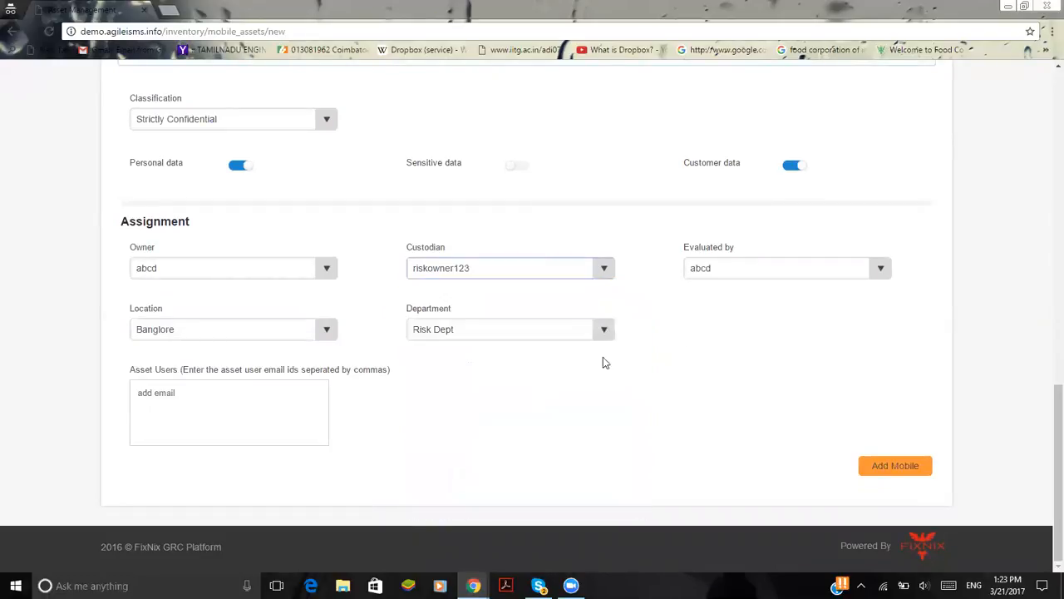
click(762, 265)
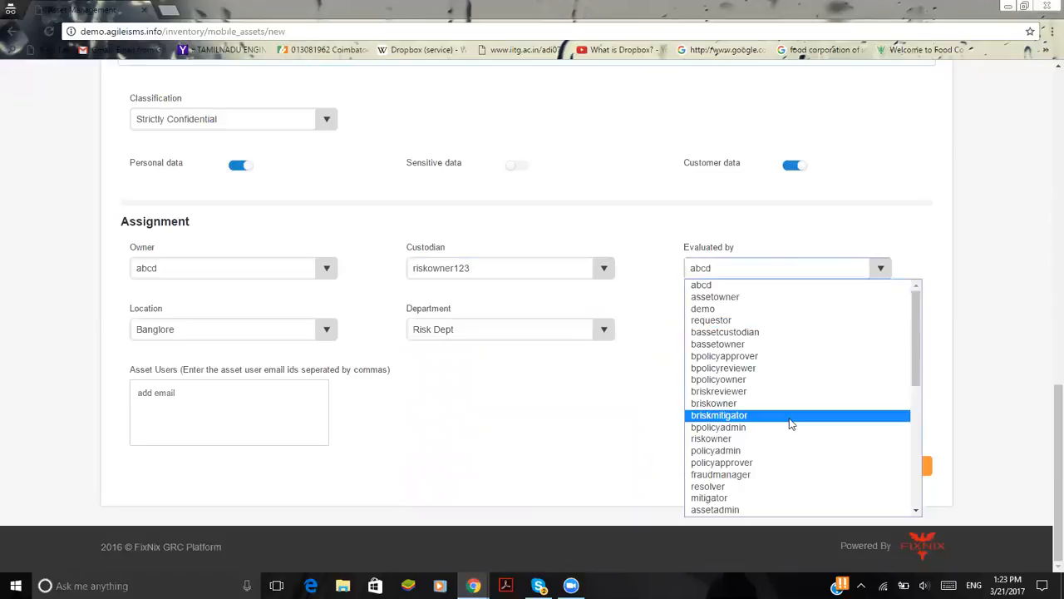
scroll(790, 424, down, 5)
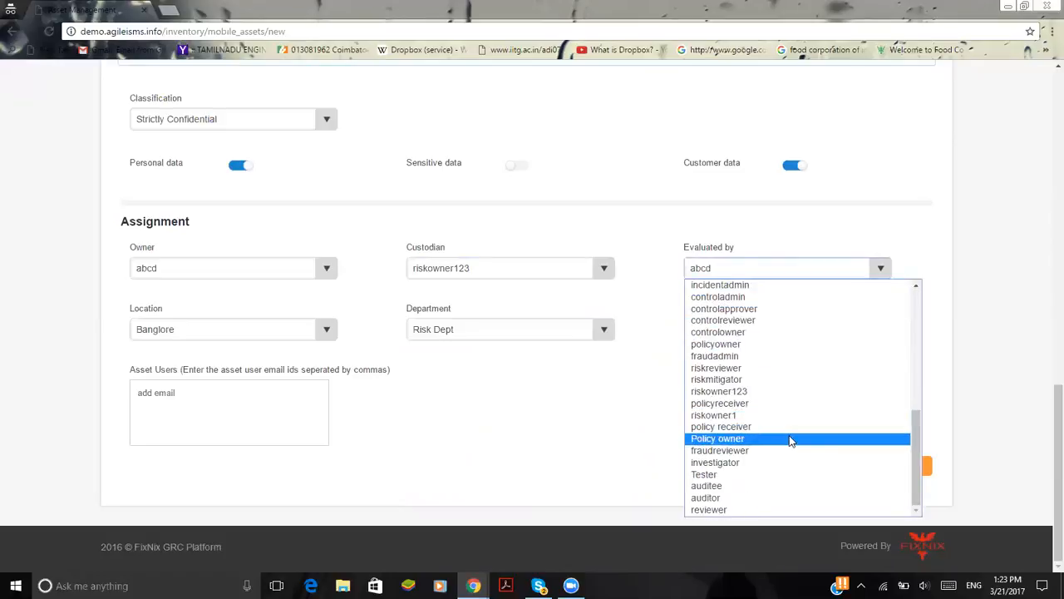
click(791, 439)
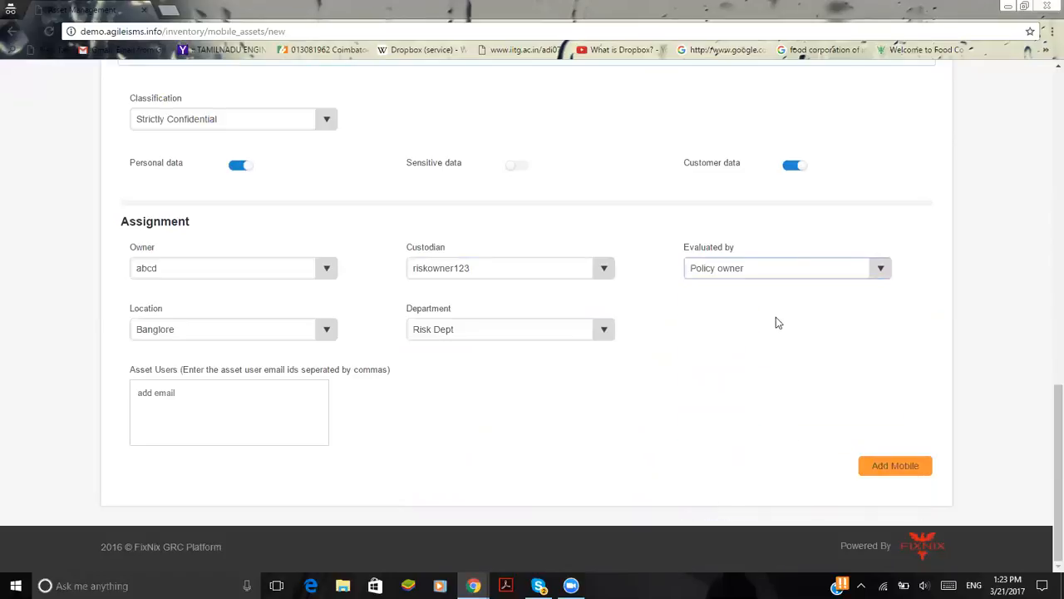
Set the mobile asset's Location to Hong Kong SAR and Department to Risk Department, and activate the Asset Users field
click(266, 329)
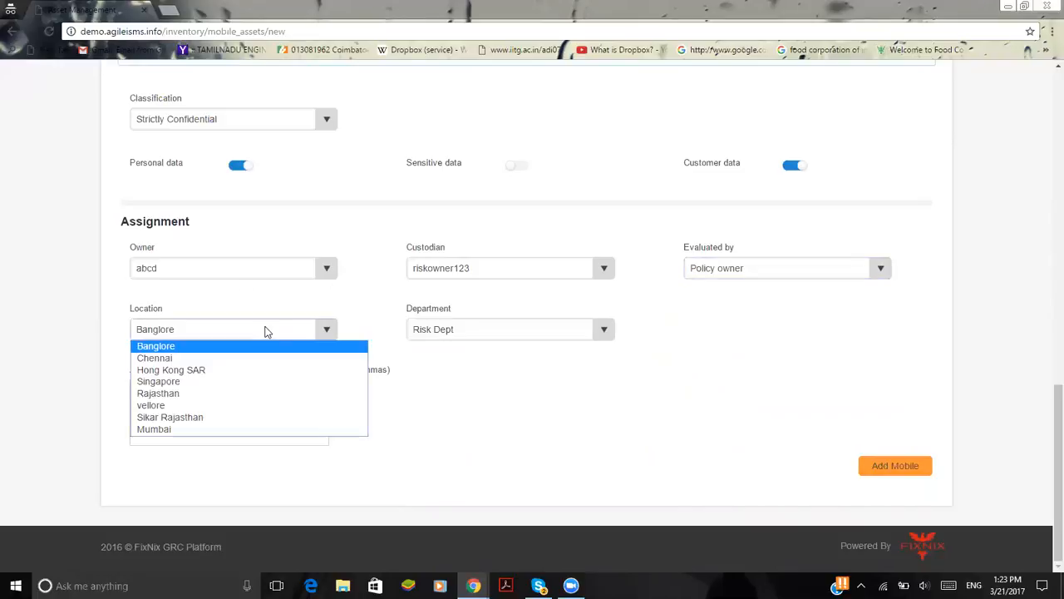
click(268, 370)
click(448, 331)
click(463, 379)
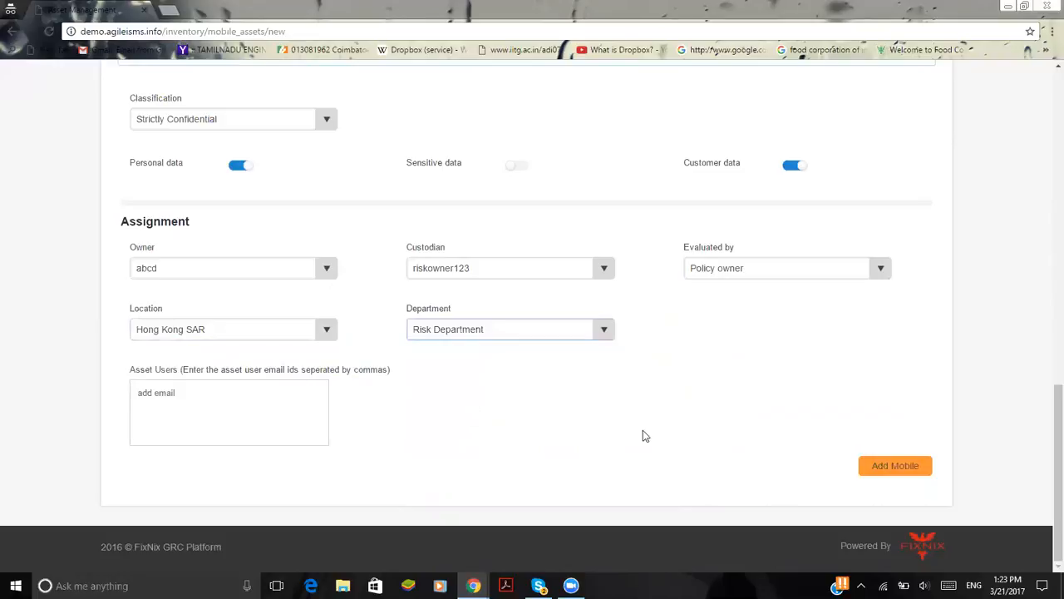
click(176, 398)
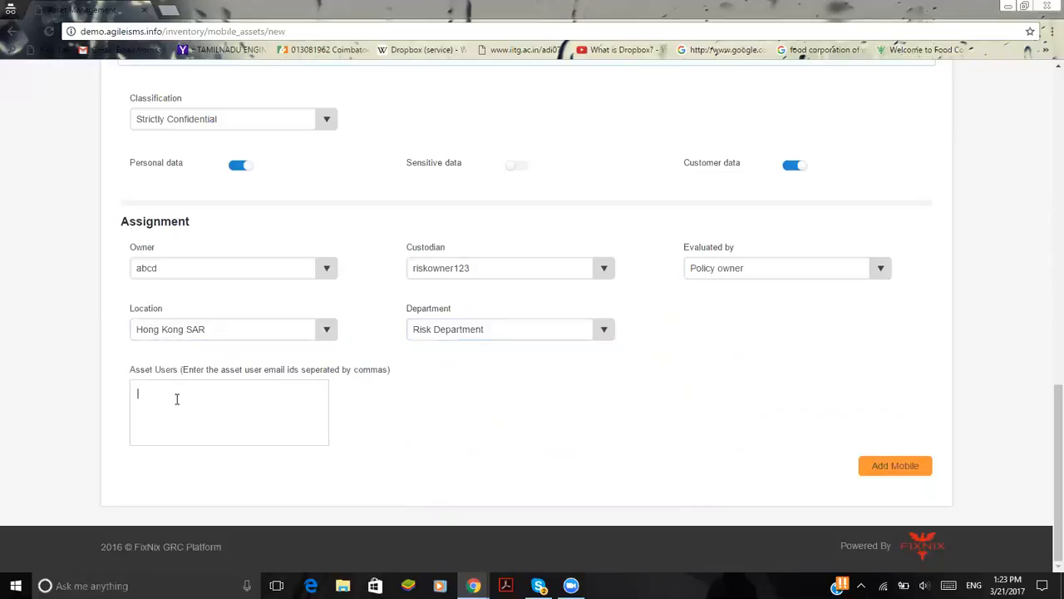
View the asset assessment listing, and open the BCPM module's new Business Impact Analysis form
scroll(435, 434, up, 10)
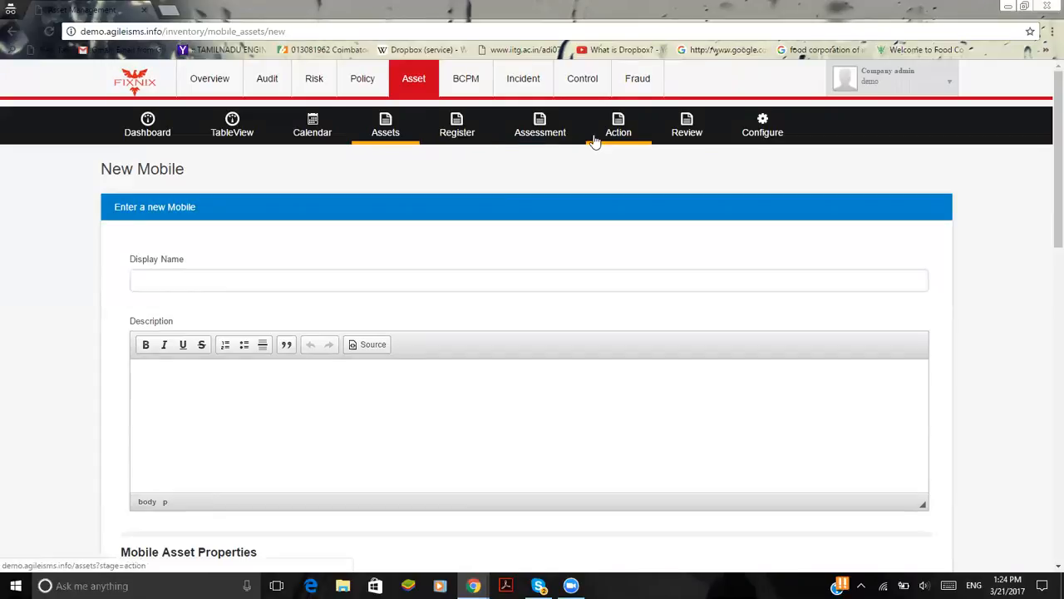
click(507, 140)
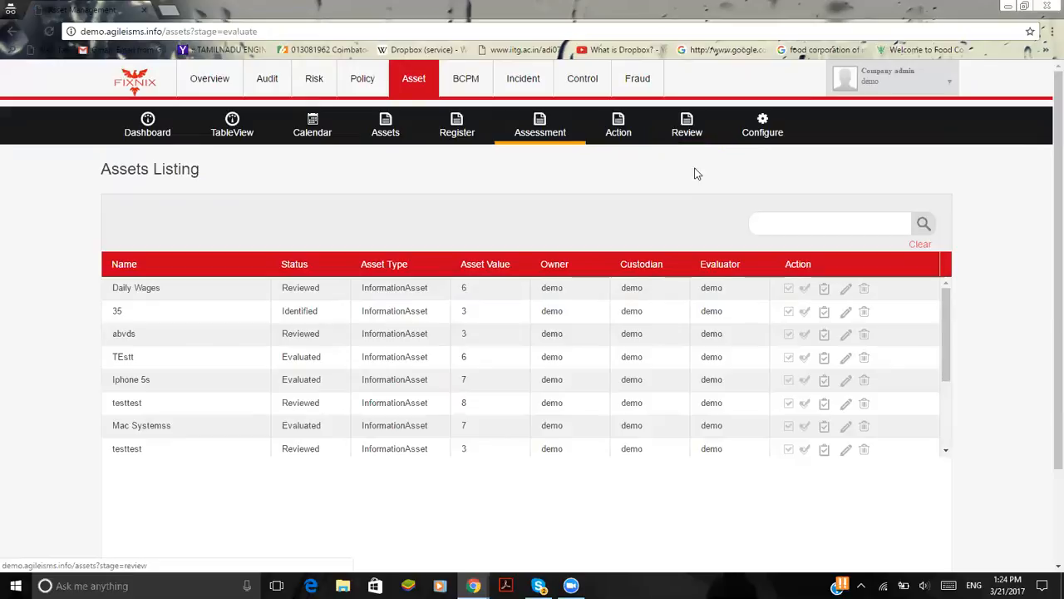
click(457, 91)
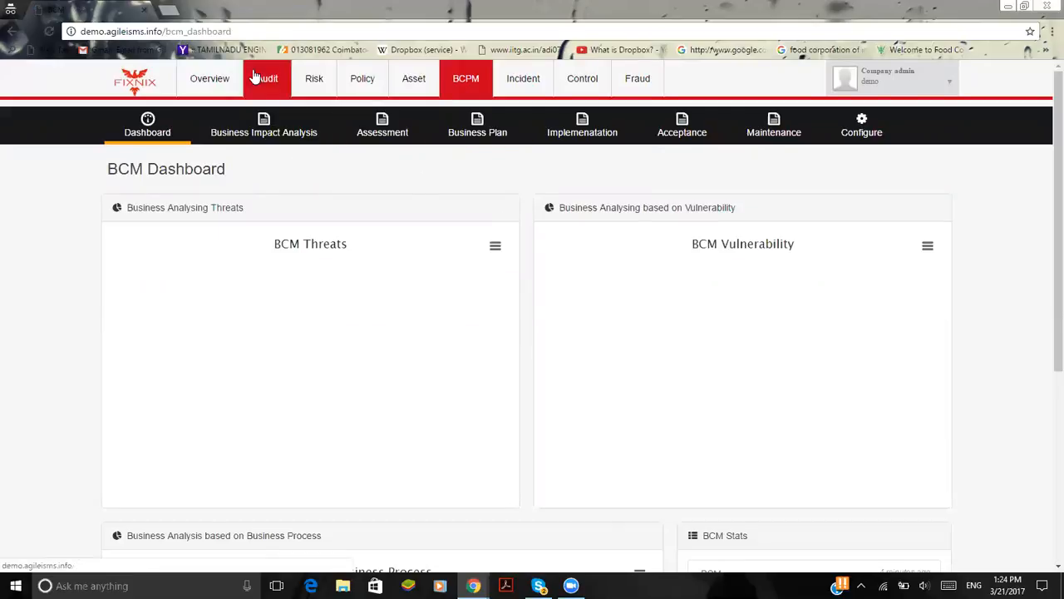
click(267, 125)
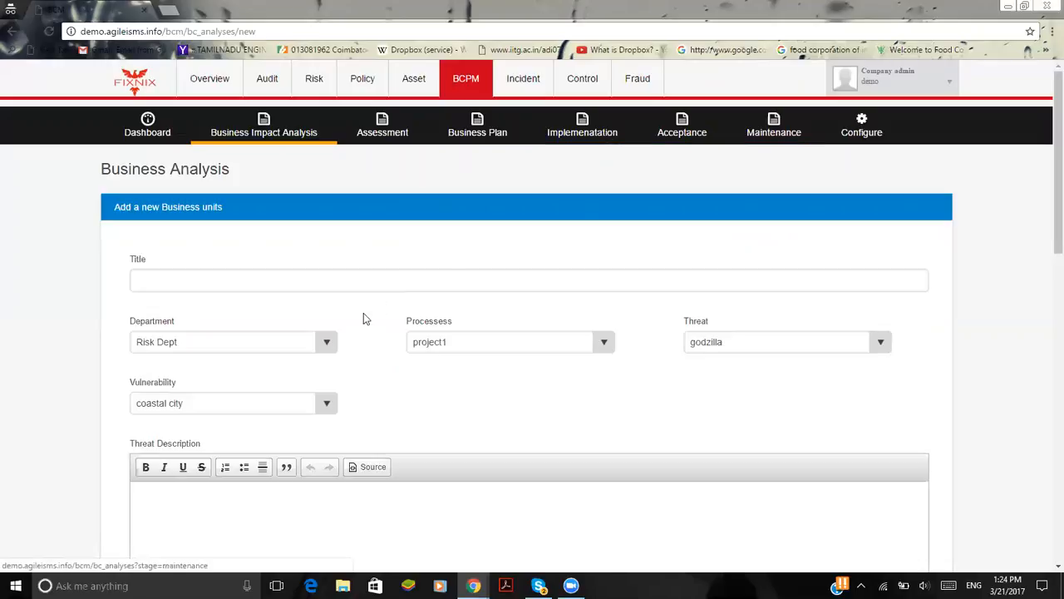
Set the new business analysis's Department to HR Test and its process to Business Impact Analysis 1
scroll(363, 314, down, 1)
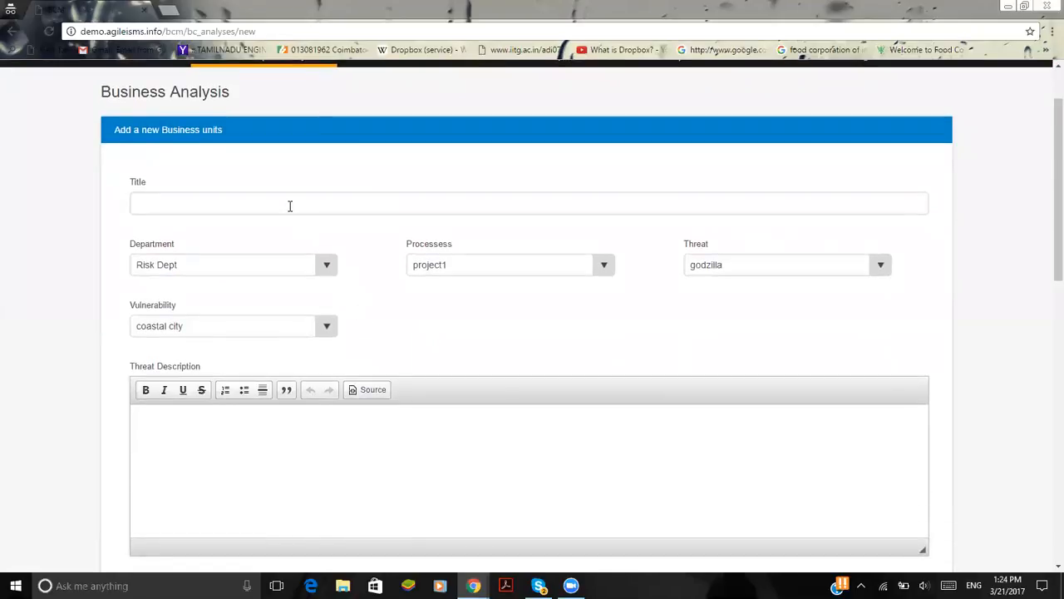
click(286, 264)
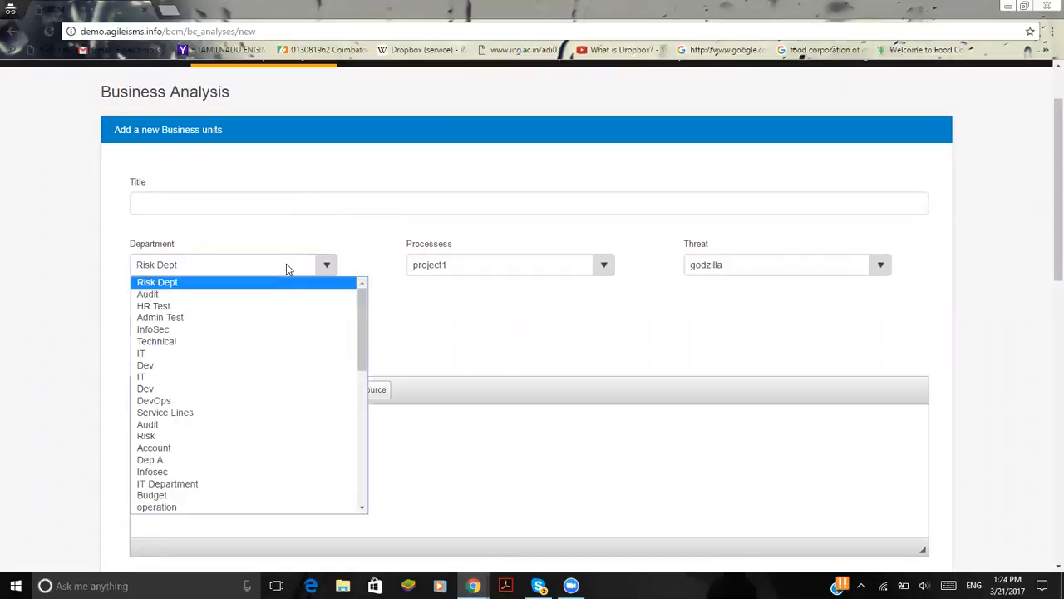
click(286, 306)
click(548, 277)
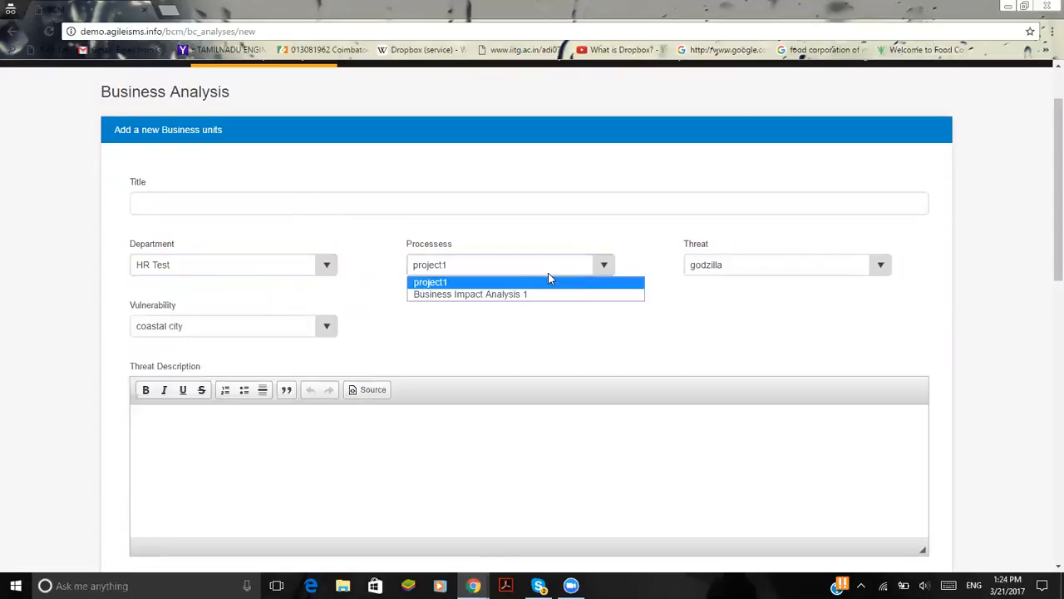
click(546, 295)
Choose Threat 1 as the business analysis's Threat and Vulnerability 1 as its Vulnerability
click(781, 265)
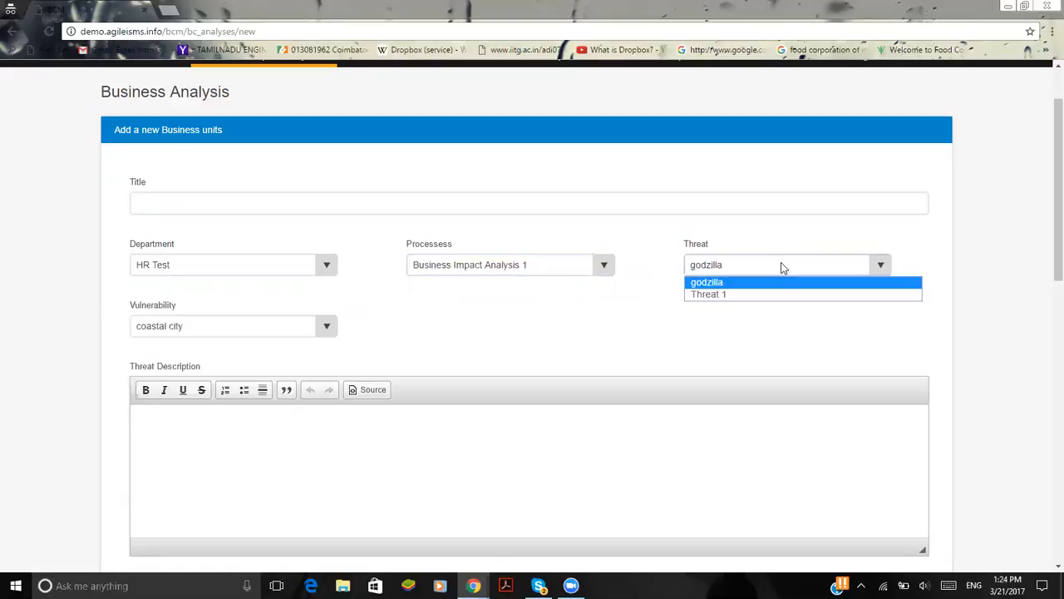
click(776, 291)
scroll(437, 297, down, 1)
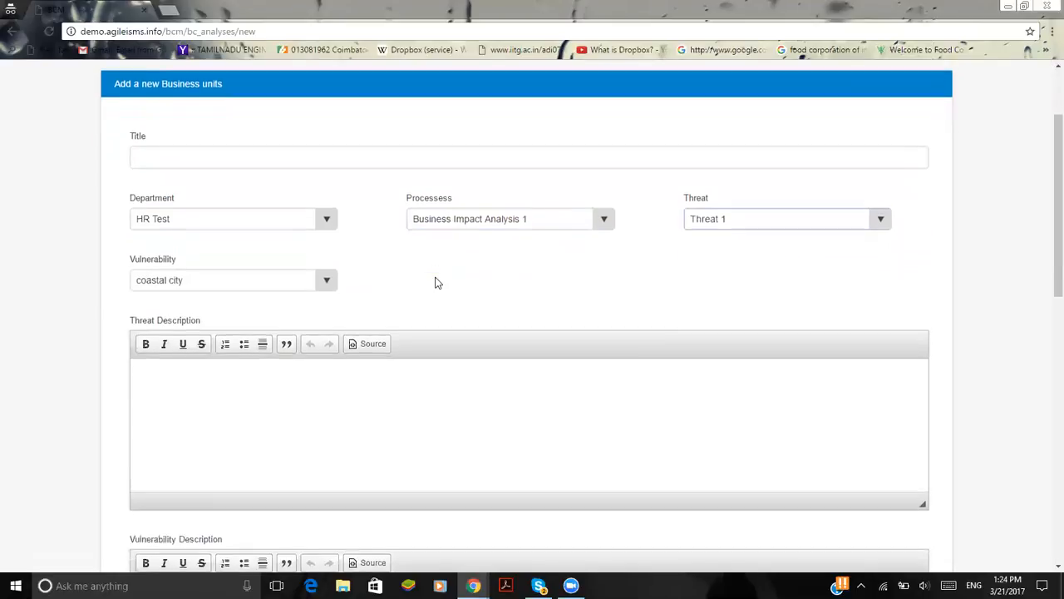
click(290, 280)
click(285, 307)
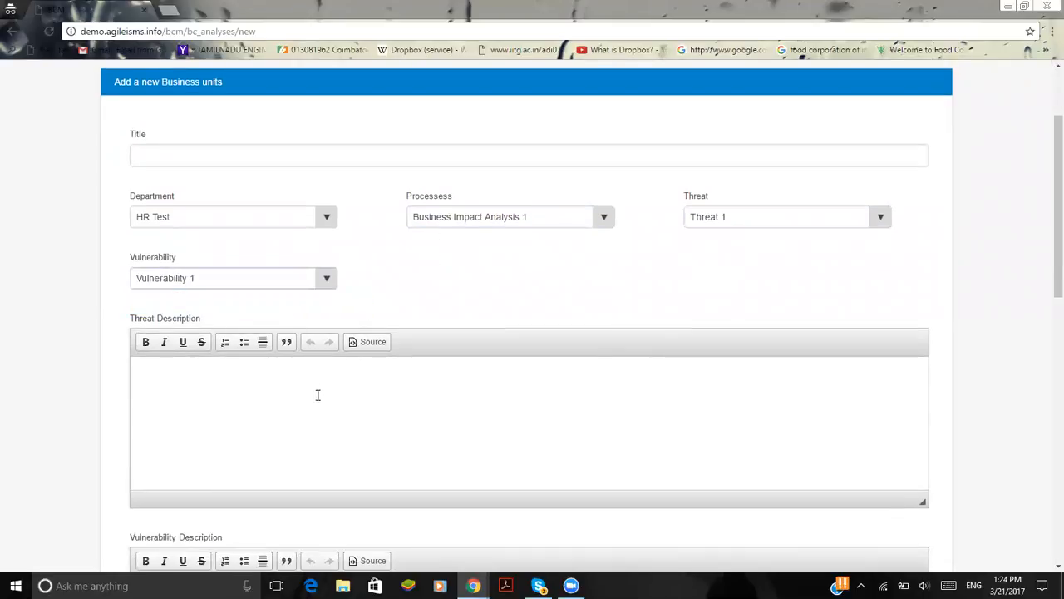
Look over the Threat Description, Vulnerability Description and Business Impact fields of the business analysis form
scroll(317, 395, down, 3)
click(218, 299)
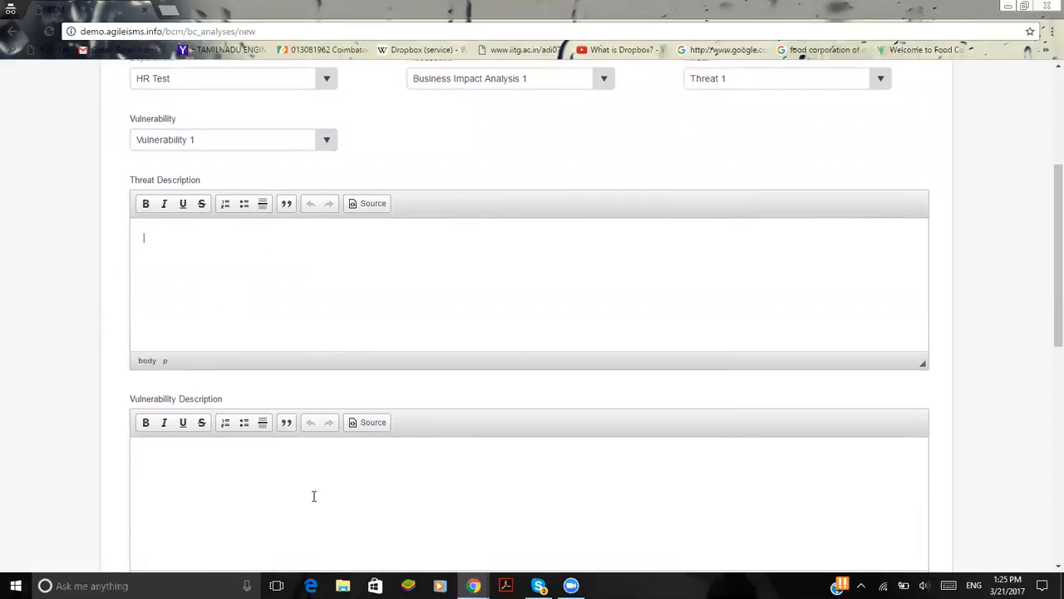
scroll(311, 497, down, 3)
scroll(310, 428, down, 5)
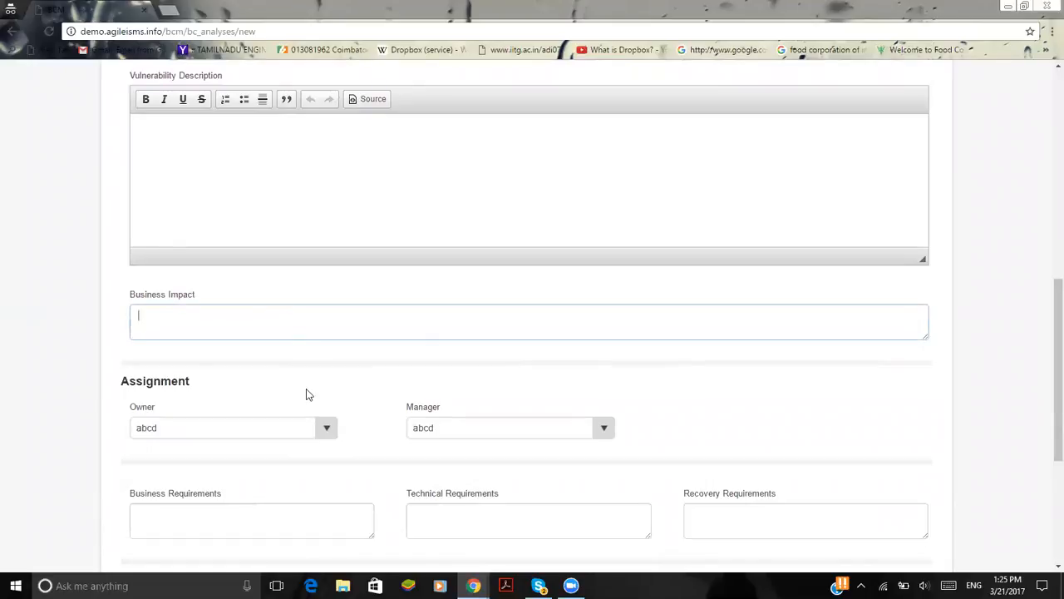
scroll(305, 395, up, 4)
scroll(305, 395, up, 3)
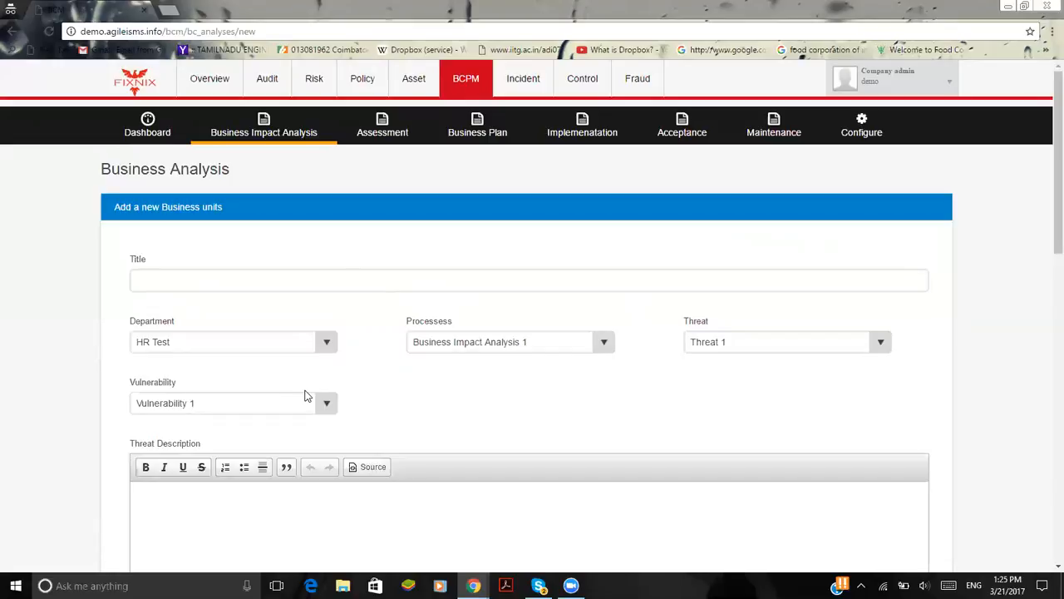
scroll(305, 395, down, 4)
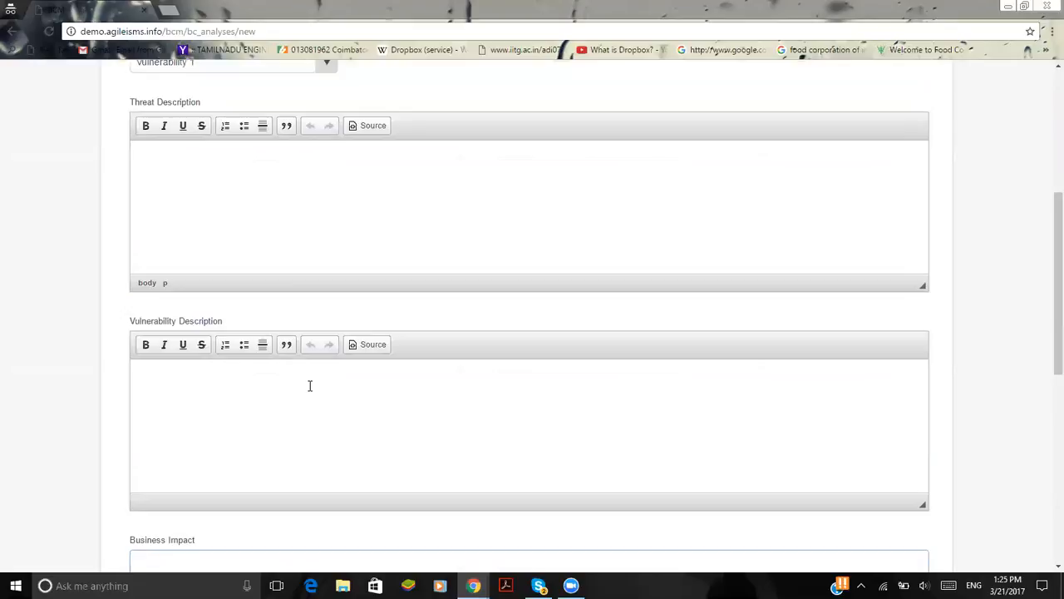
scroll(266, 250, up, 1)
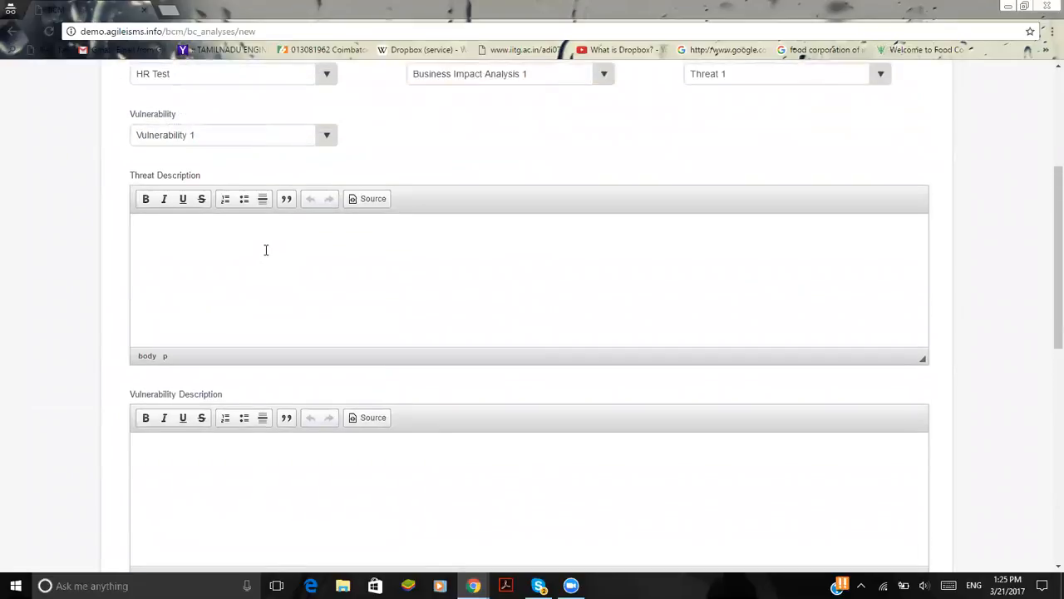
scroll(266, 249, down, 5)
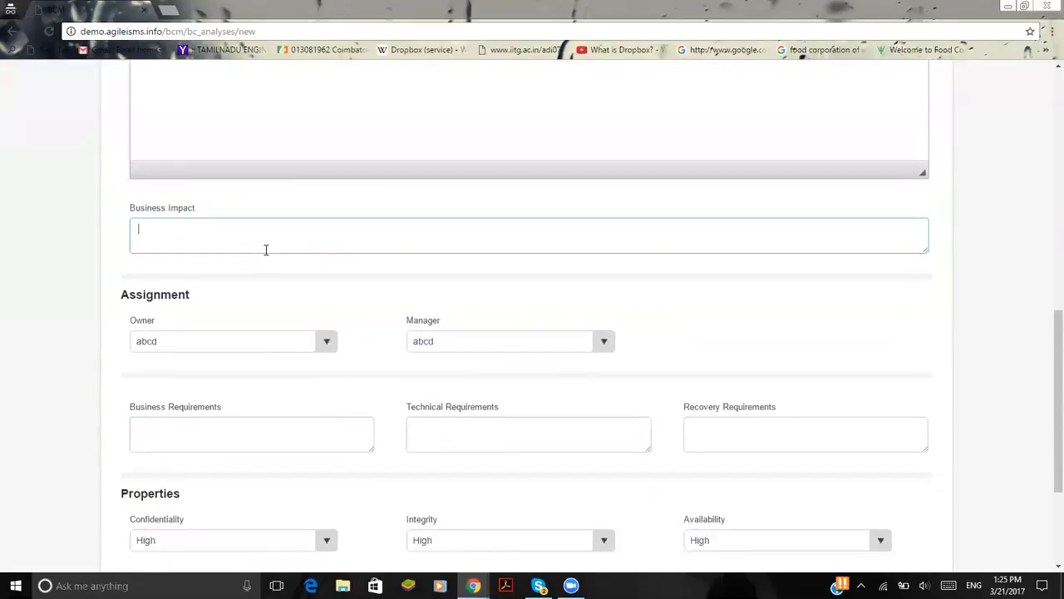
scroll(266, 249, up, 2)
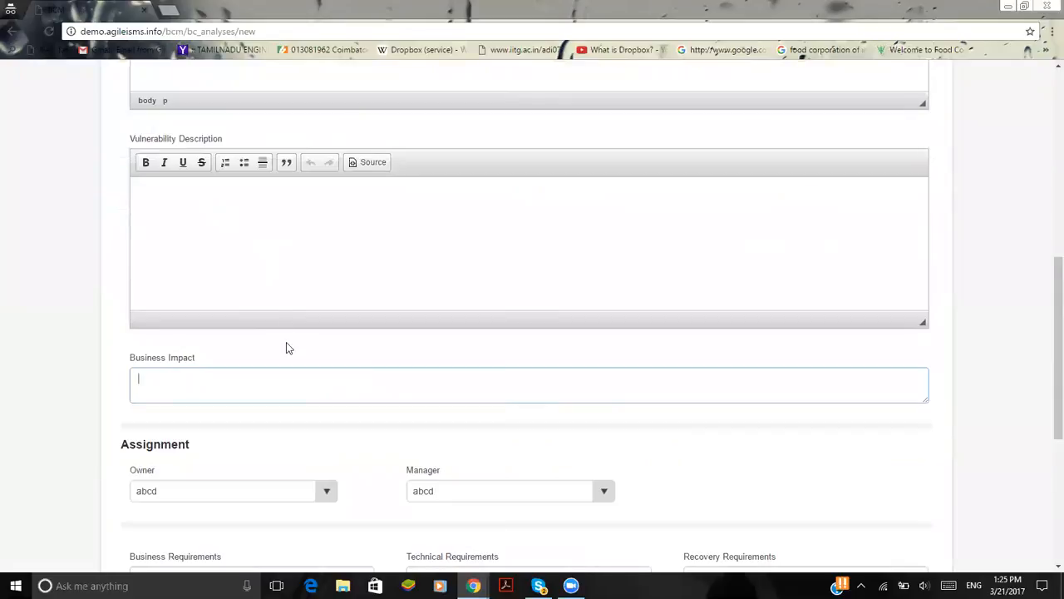
Assign requestor as the business analysis's Owner and demo as its Manager
scroll(286, 342, down, 3)
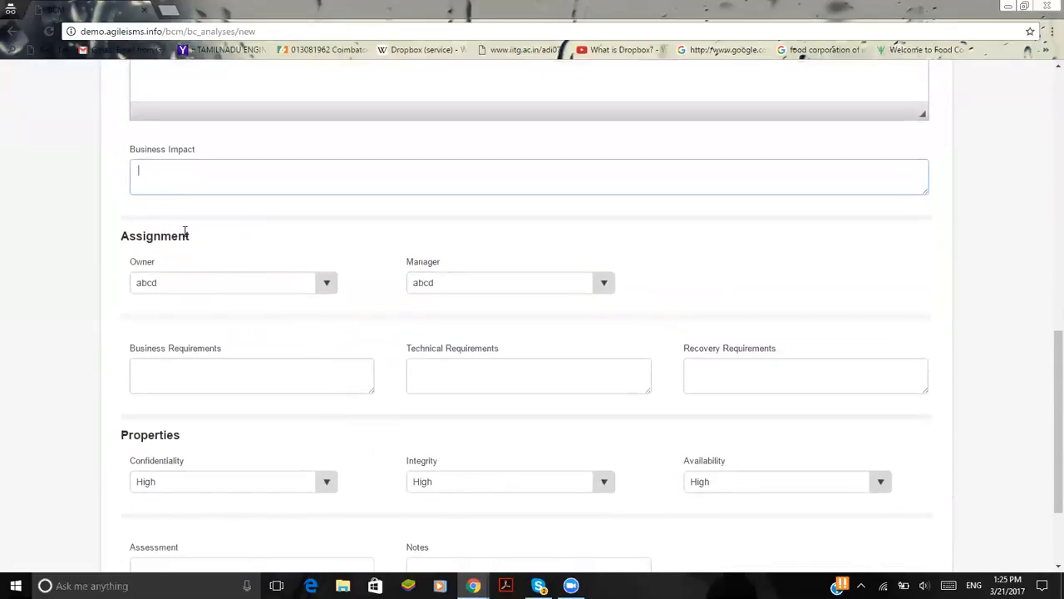
click(237, 287)
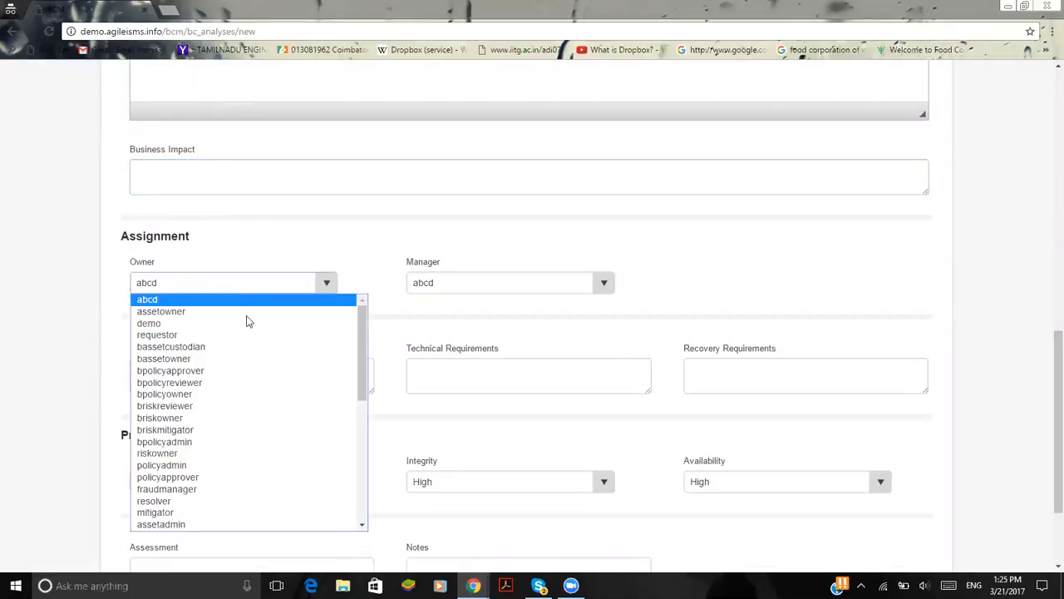
click(252, 335)
click(494, 284)
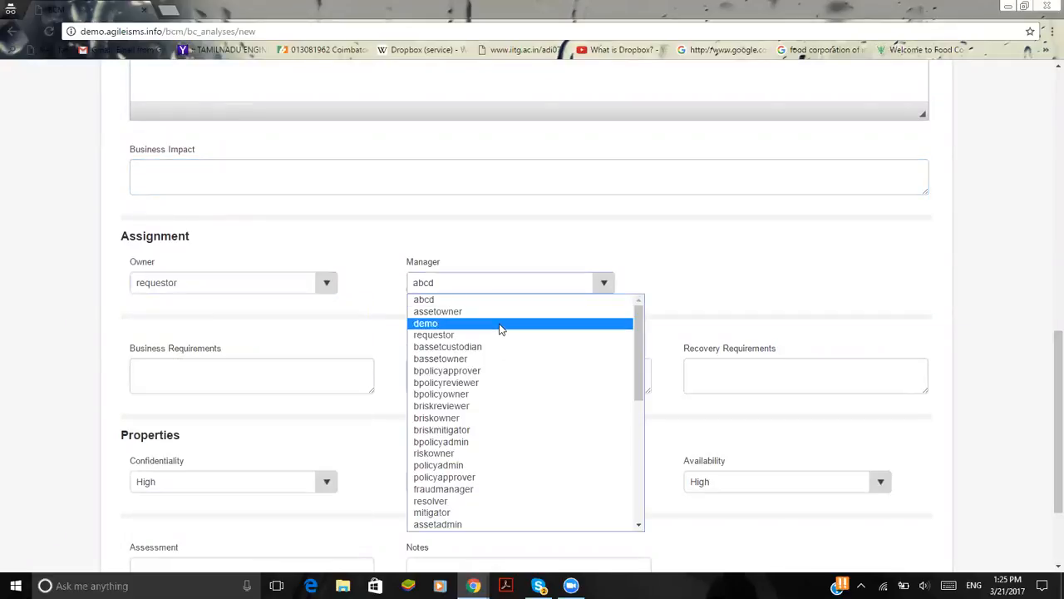
click(502, 324)
Go through the Business, Technical and Recovery Requirements fields and review the Properties, Assessment and Notes sections of the form
scroll(216, 368, down, 2)
click(226, 287)
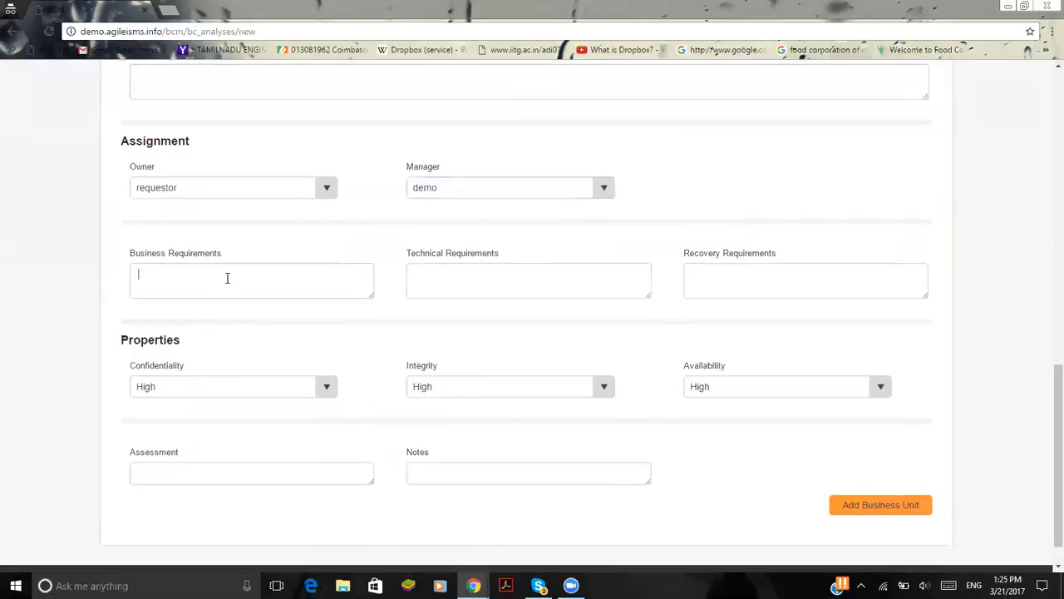
click(541, 287)
click(818, 279)
scroll(529, 430, down, 1)
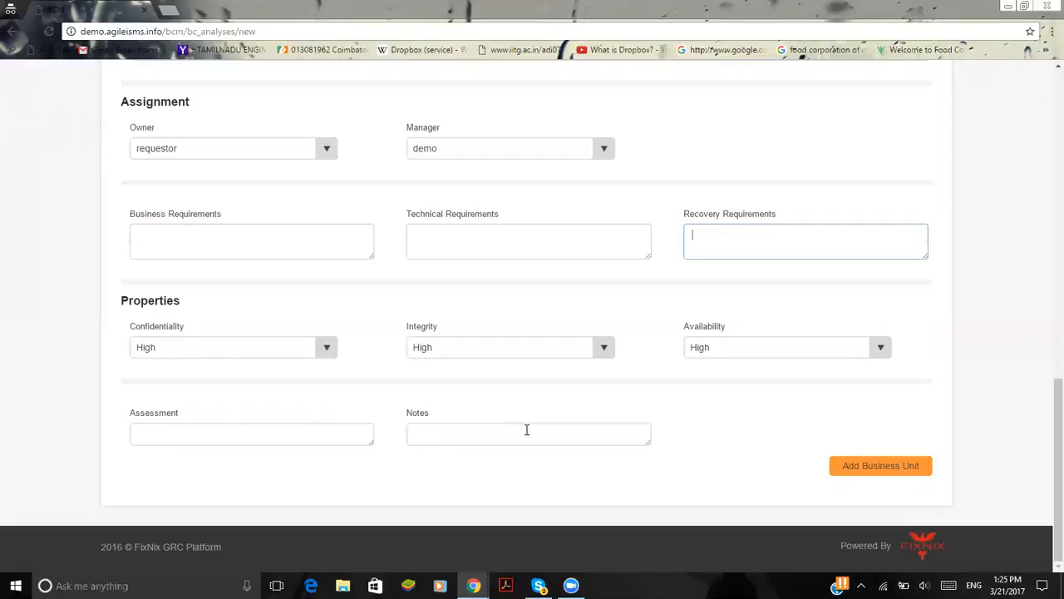
Open the Incident module's dashboard and review the priority, category, status and department charts
scroll(526, 429, up, 12)
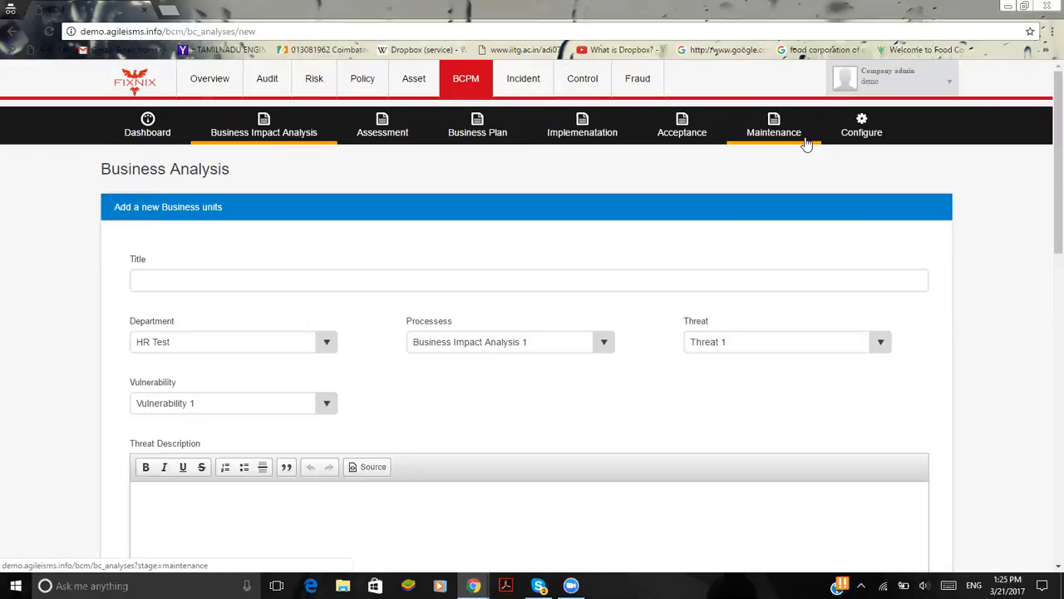
click(527, 97)
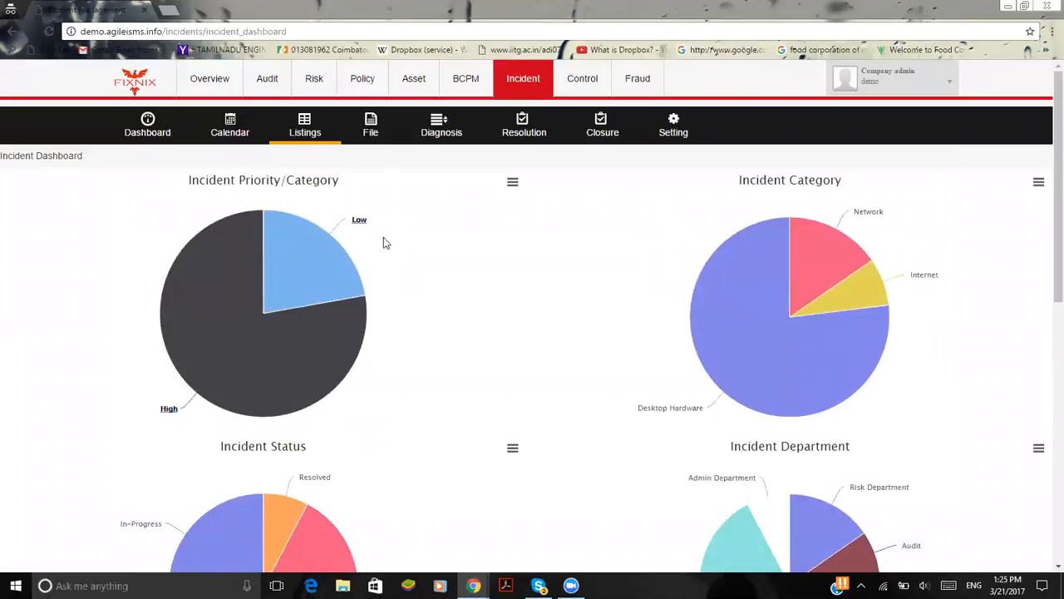
mouse_move(337, 380)
scroll(418, 294, down, 1)
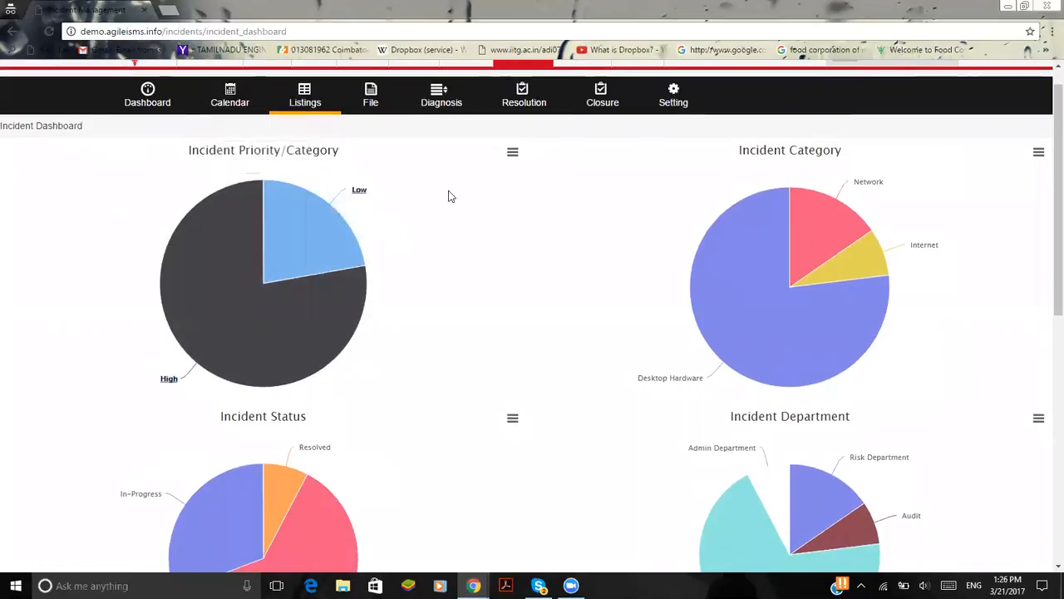
scroll(793, 357, down, 2)
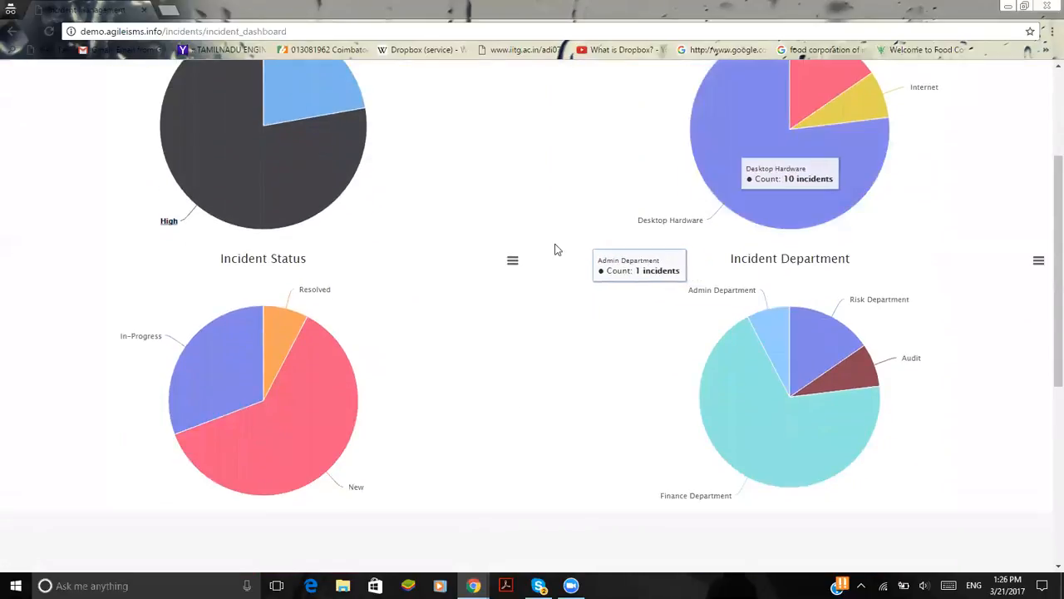
scroll(557, 249, up, 3)
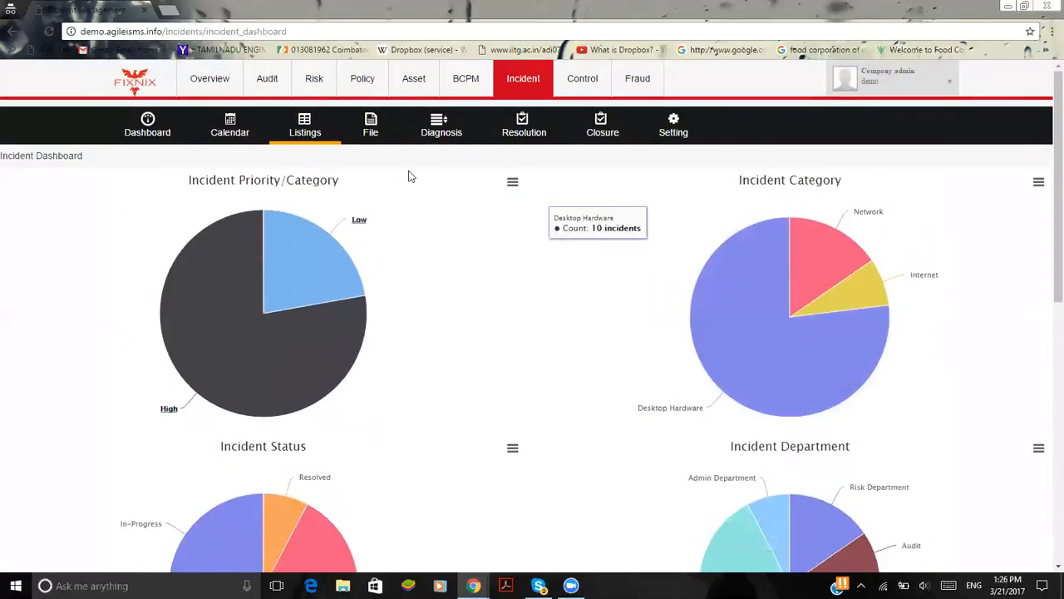
Open a new incident form and set its Request Type to Information Request and Incident Category to Network
click(370, 129)
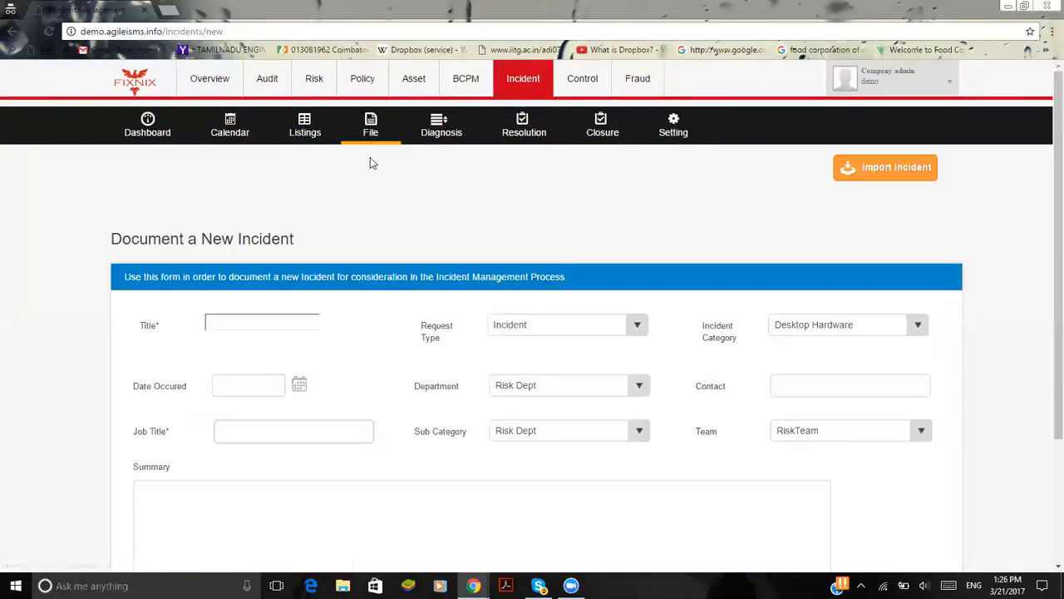
scroll(387, 380, down, 1)
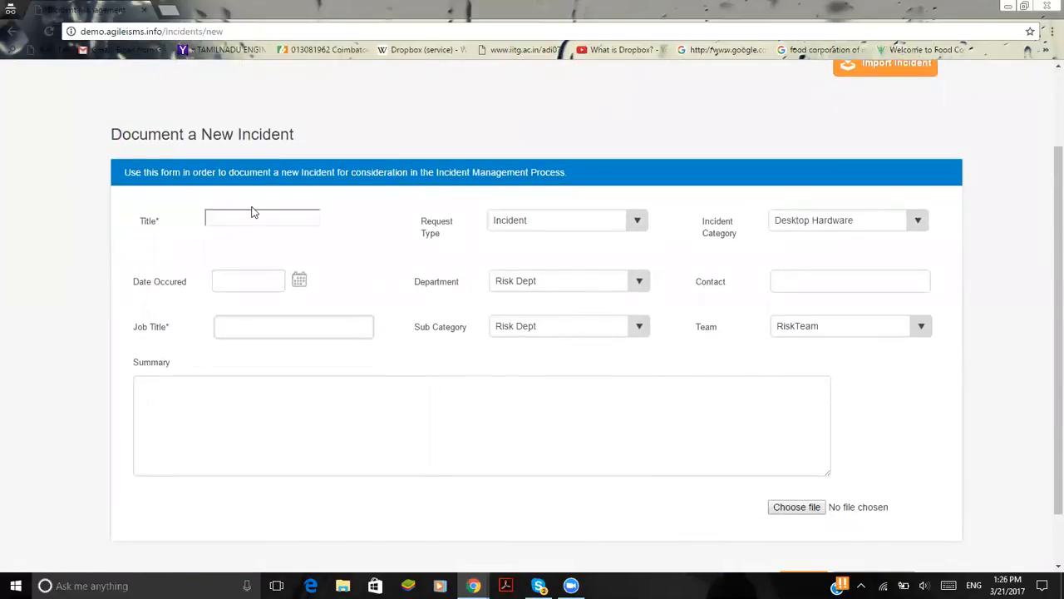
click(255, 220)
click(614, 221)
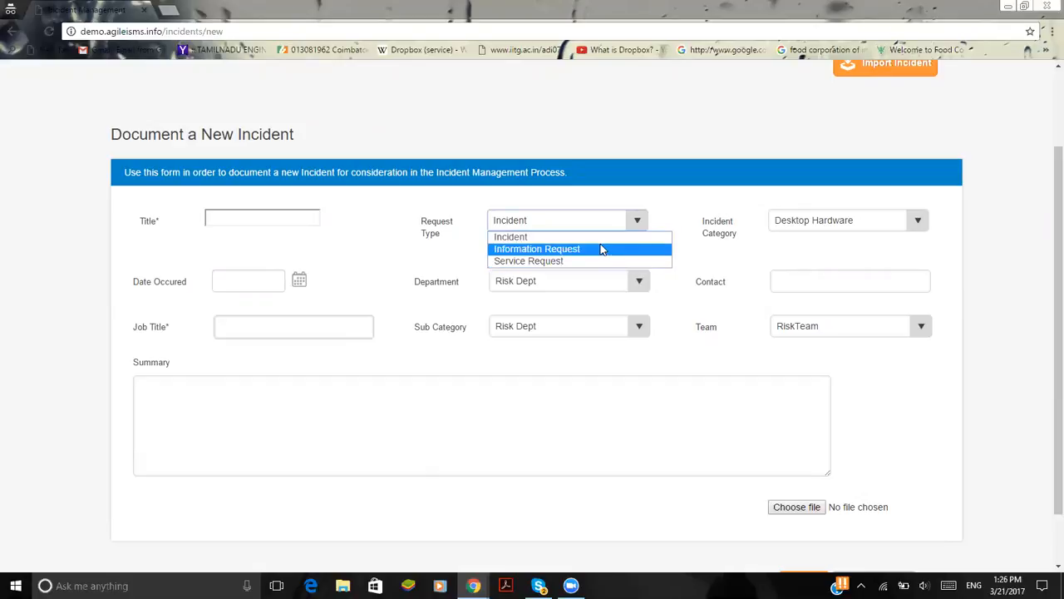
click(601, 248)
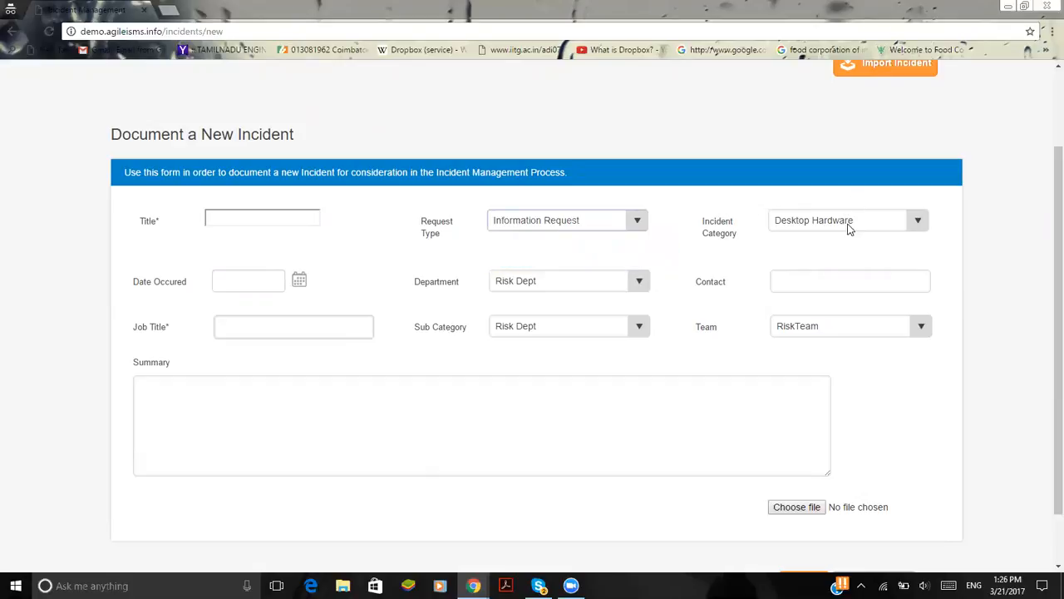
click(850, 223)
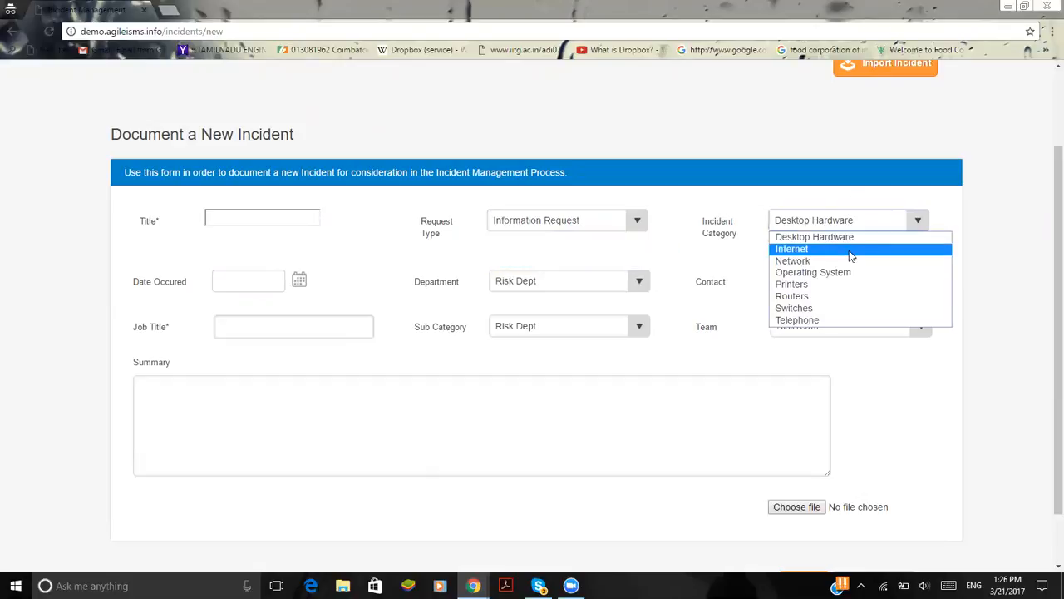
click(850, 261)
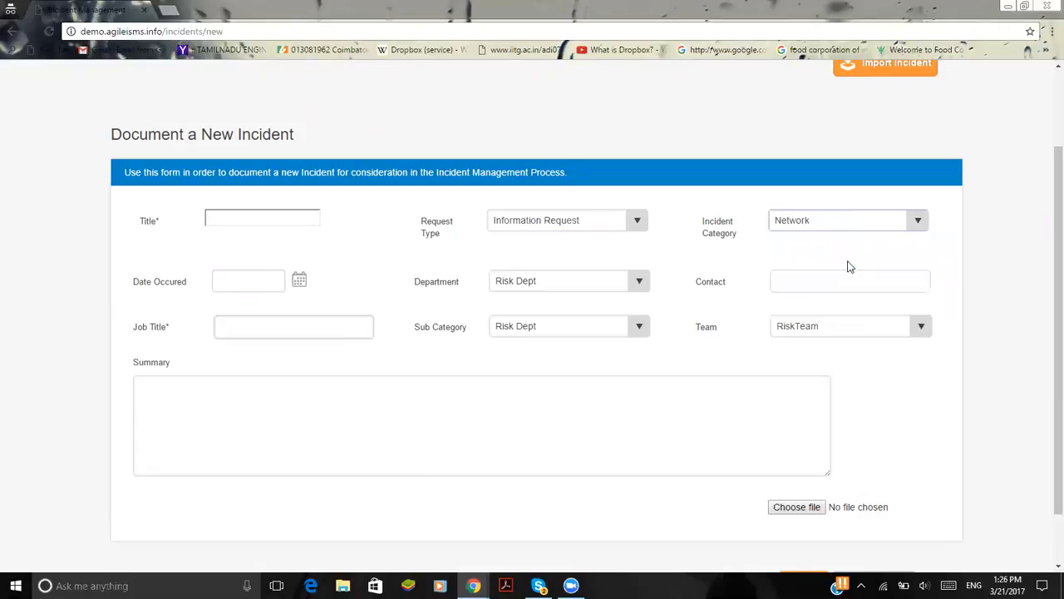
Set the new incident's occurrence date to 23/03/2017
click(299, 282)
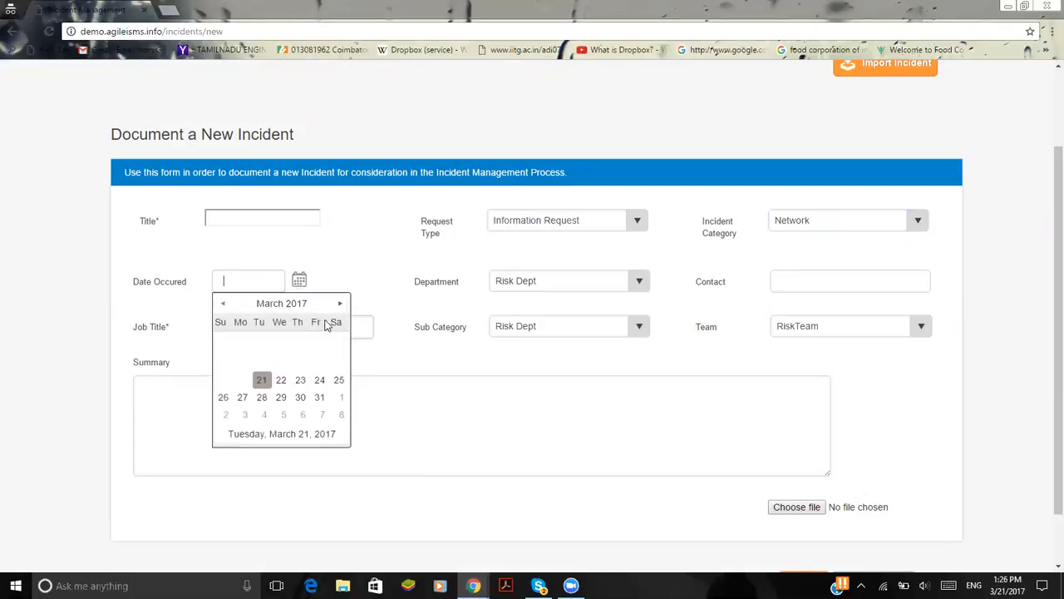
click(301, 379)
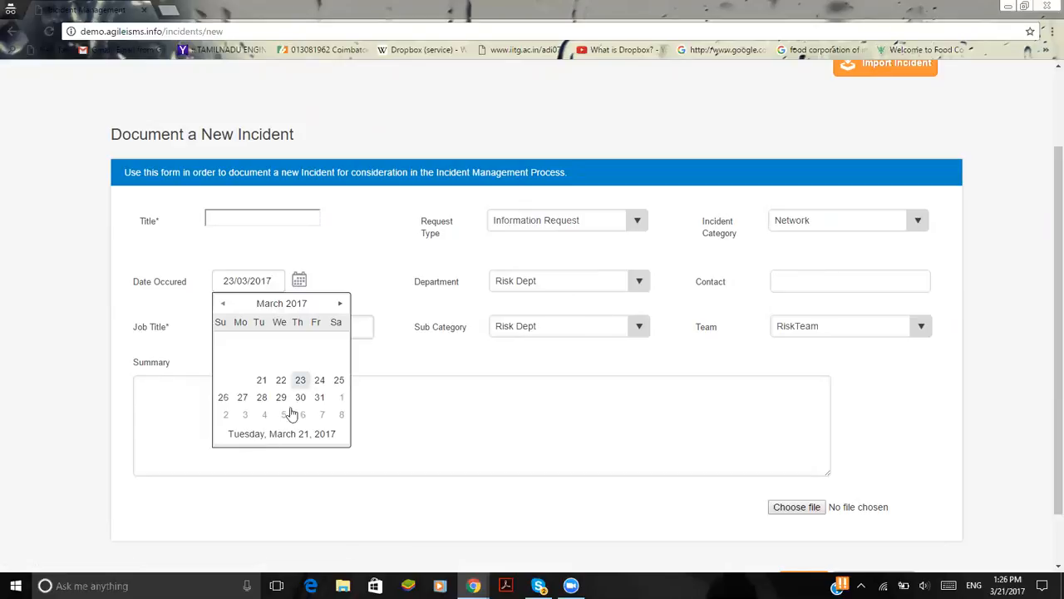
click(302, 381)
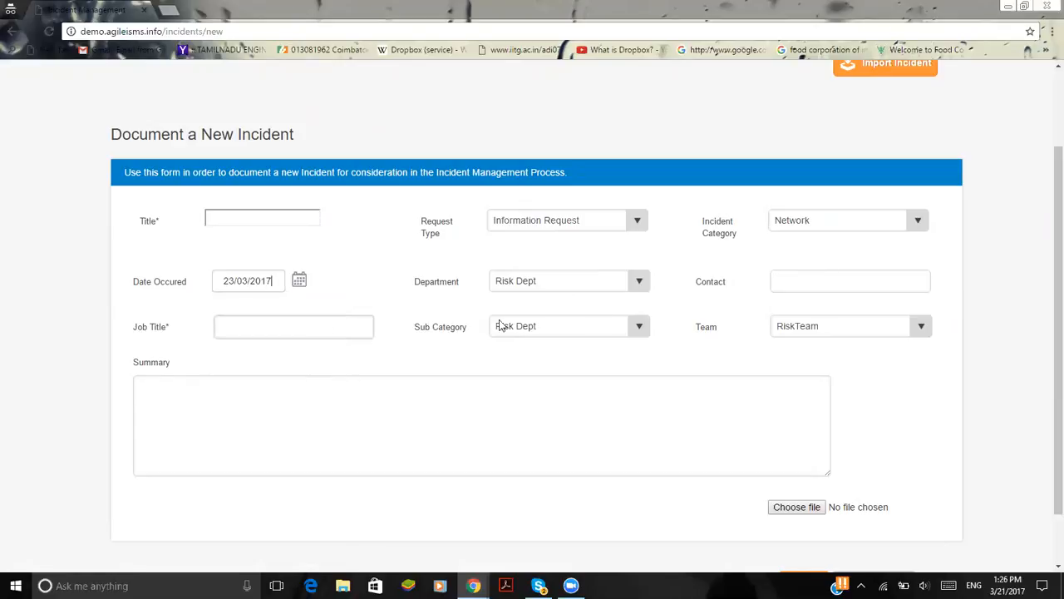
Check the remaining fields of the new incident form, and open the incidents listing for the Diagnosis stage
scroll(575, 501, down, 1)
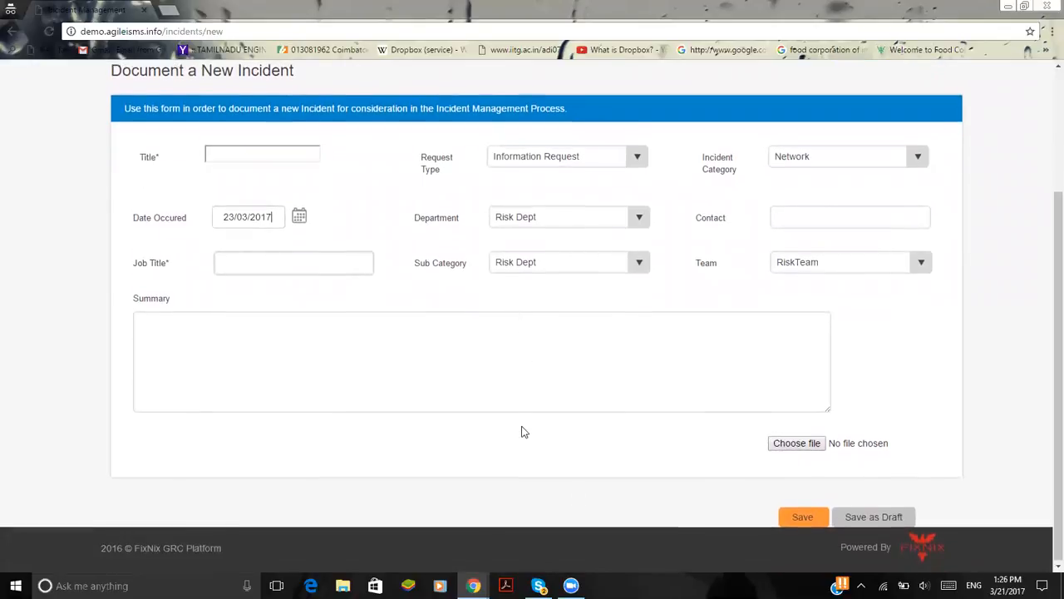
scroll(522, 430, up, 2)
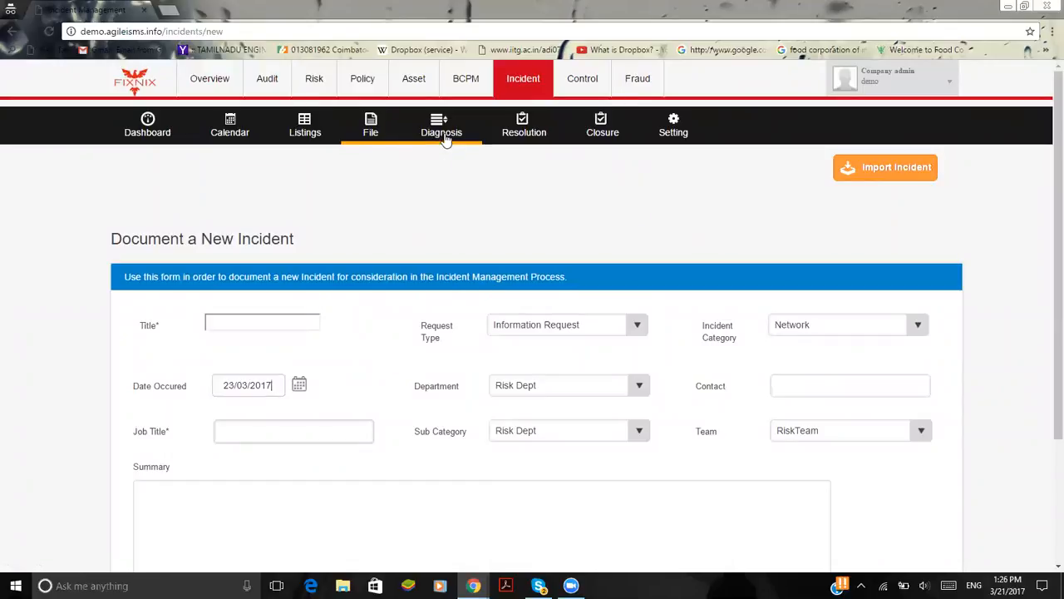
click(446, 137)
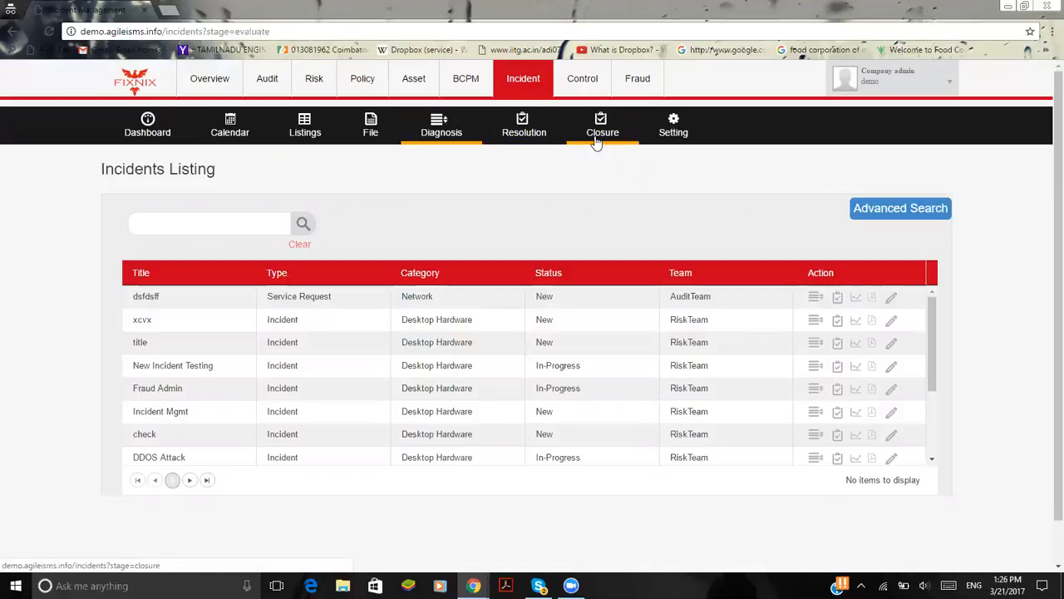
Open the Control module and bring up the form for documenting a new control
click(586, 93)
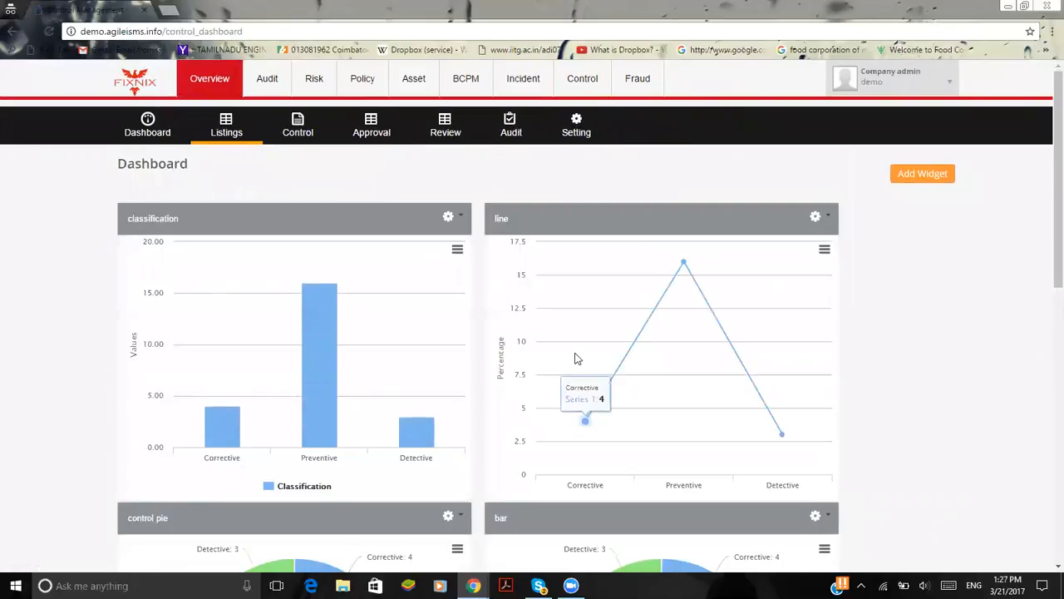
click(299, 131)
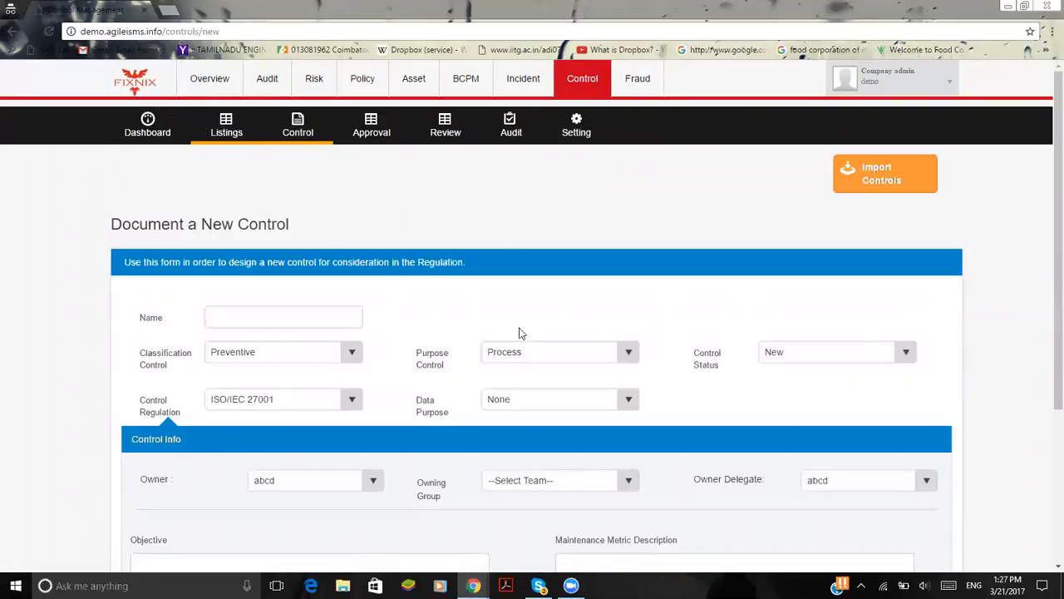
scroll(494, 350, down, 1)
scroll(494, 349, down, 2)
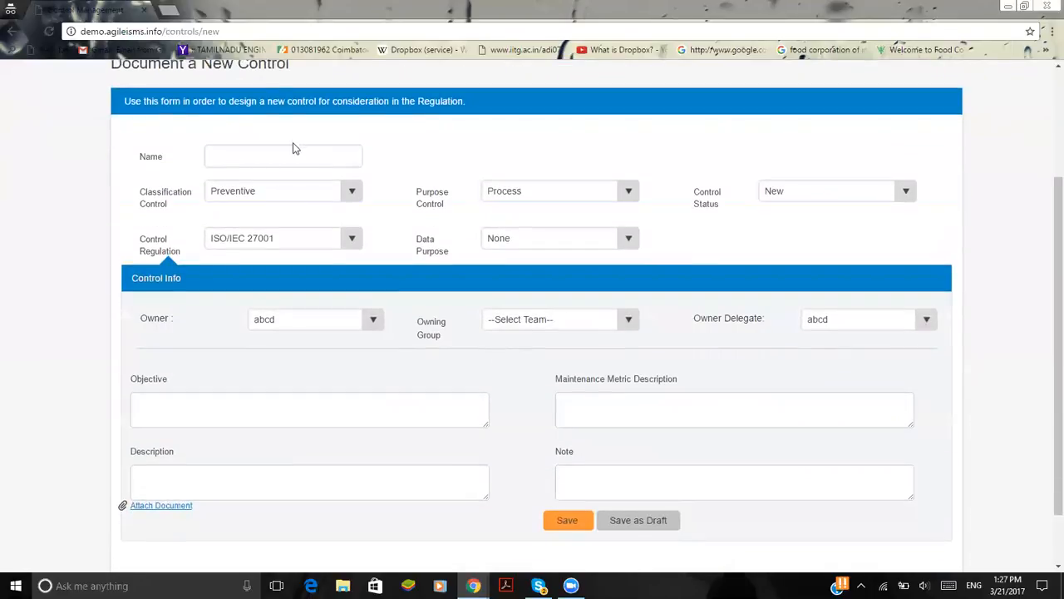
Check the Classification Control options of the new control form and dismiss the news notification
click(300, 193)
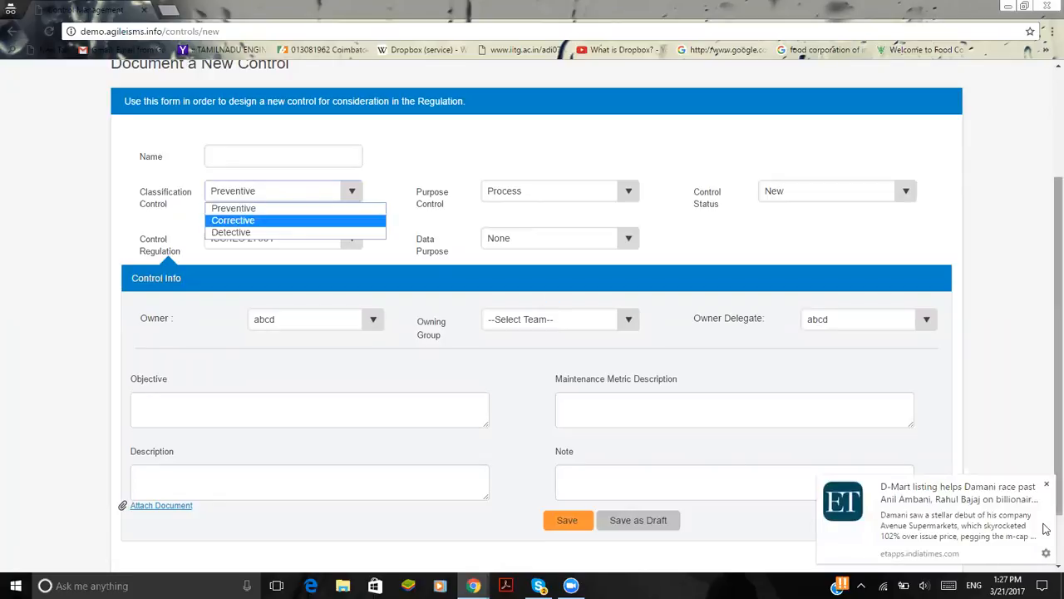
click(1046, 486)
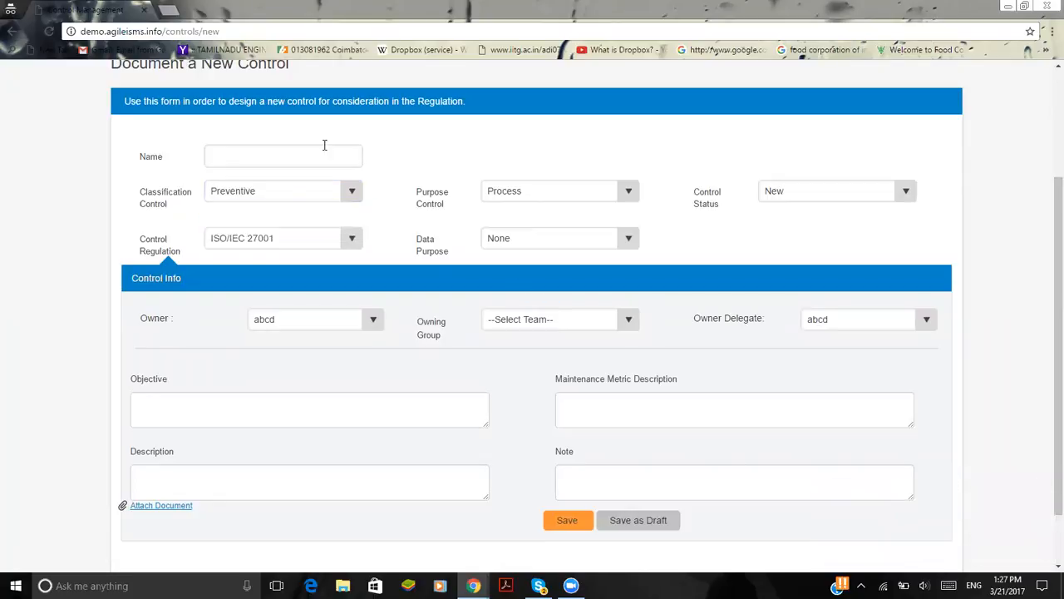
click(318, 195)
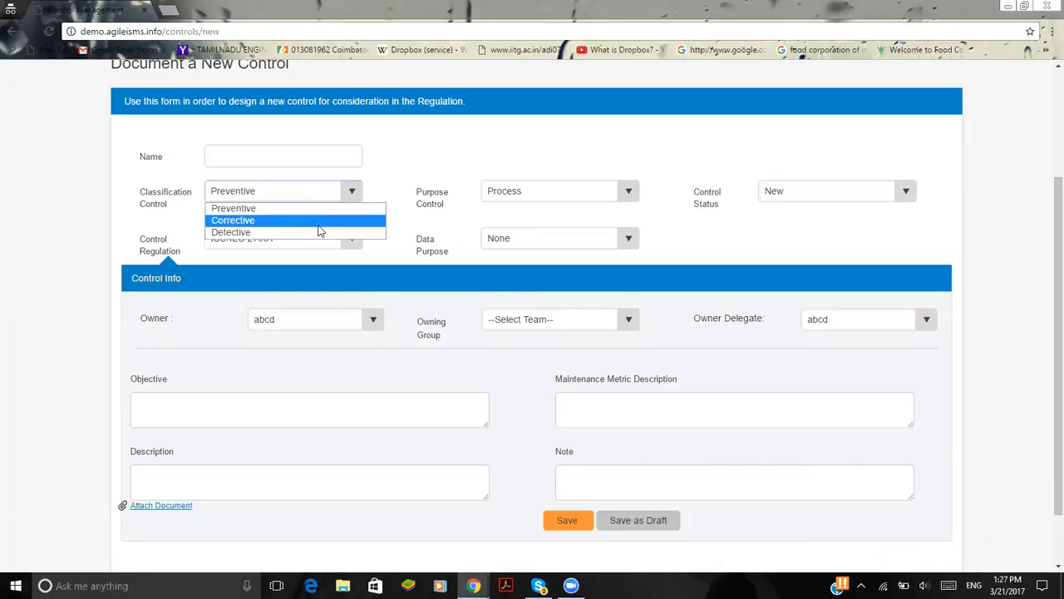
click(464, 129)
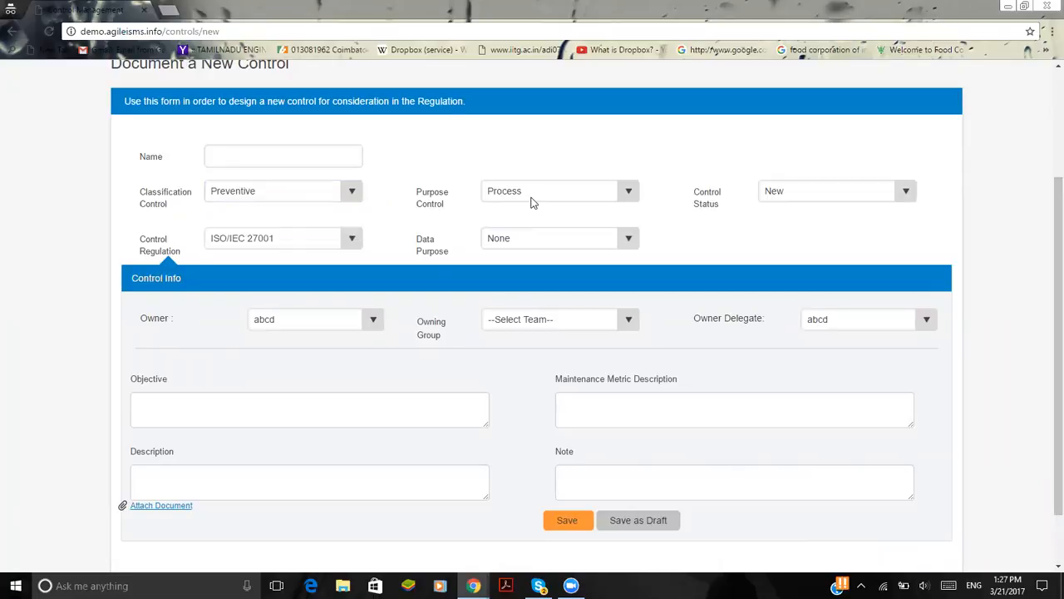
Set the new control's Purpose Control to Technical and its Control Status to Active
click(533, 203)
click(537, 220)
click(819, 197)
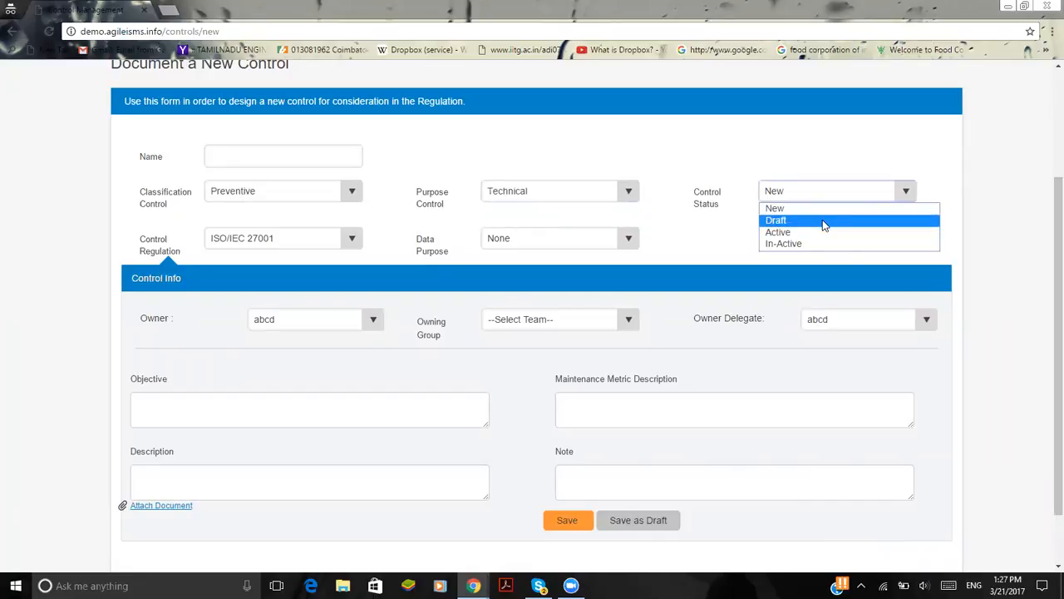
click(825, 237)
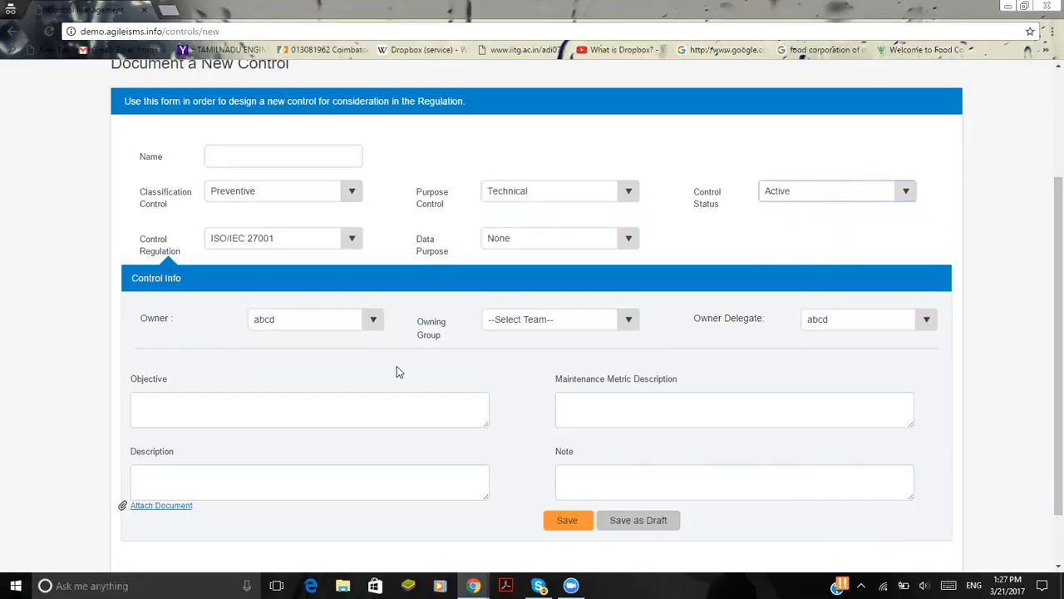
Check the owner, objective, description, metric and note fields in the new control form's Control Info section
scroll(397, 366, down, 1)
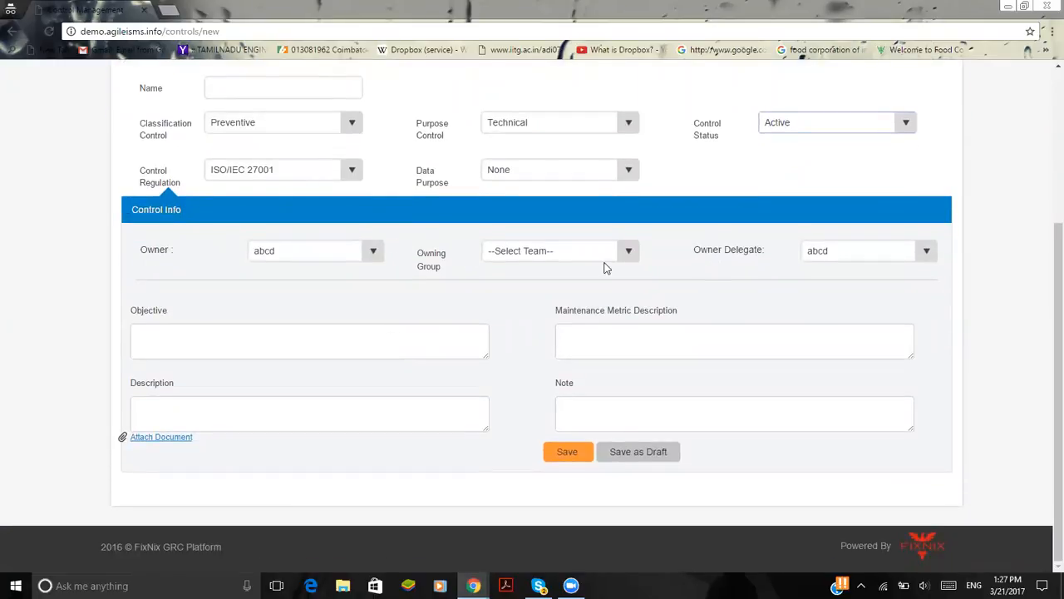
click(235, 350)
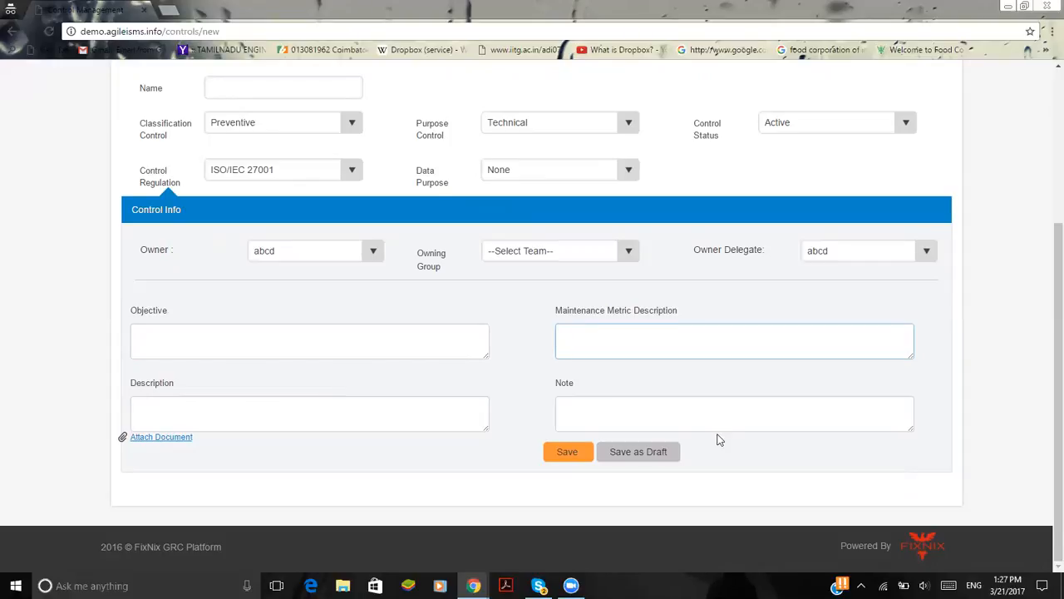
scroll(715, 438, up, 3)
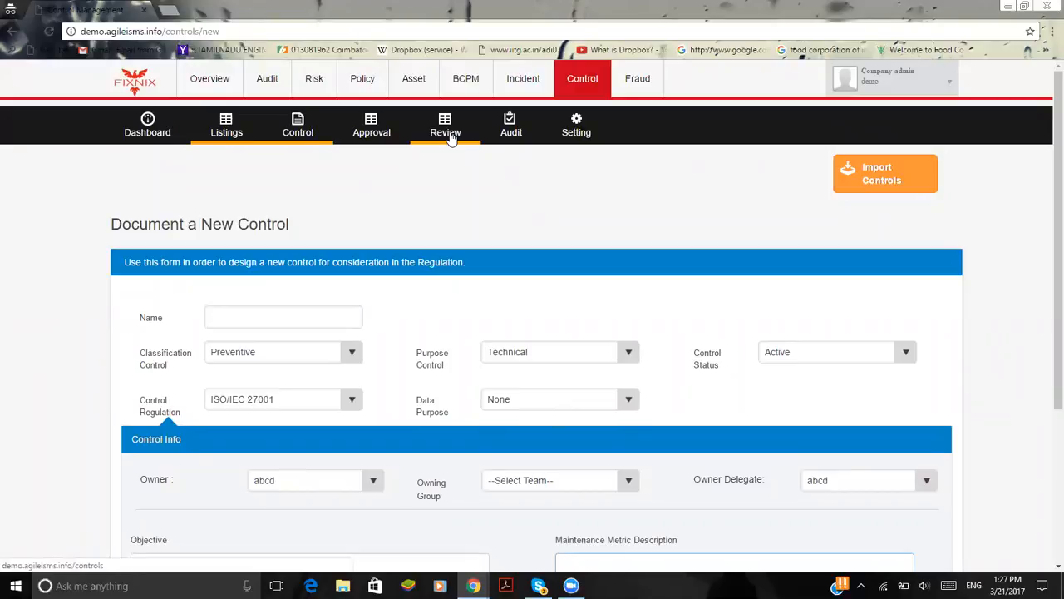
Review the control listing for the Audit stage, and open the Fraud module's dashboard
click(527, 142)
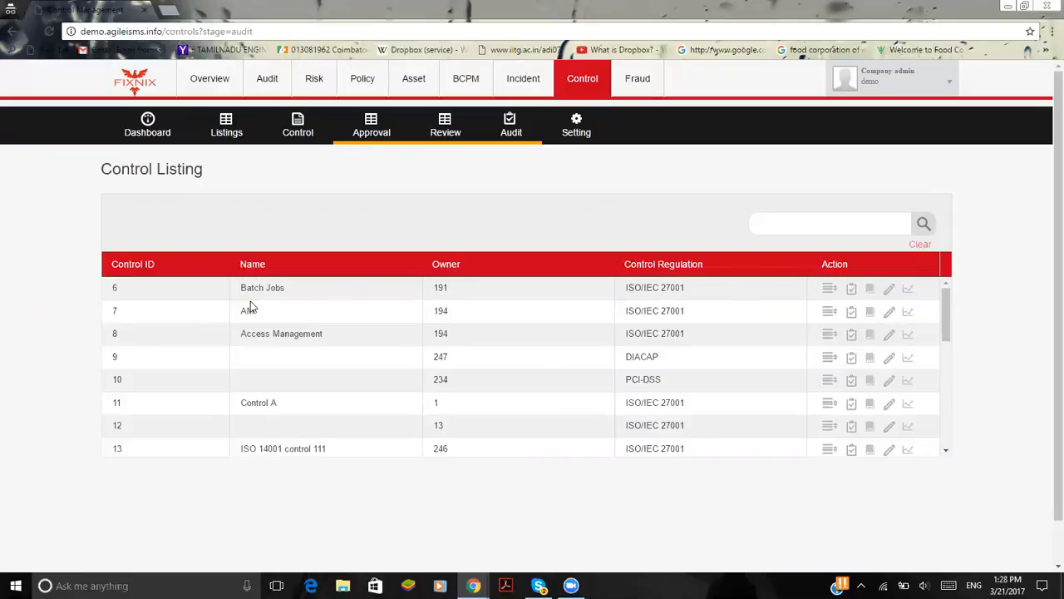
scroll(358, 88, down, 1)
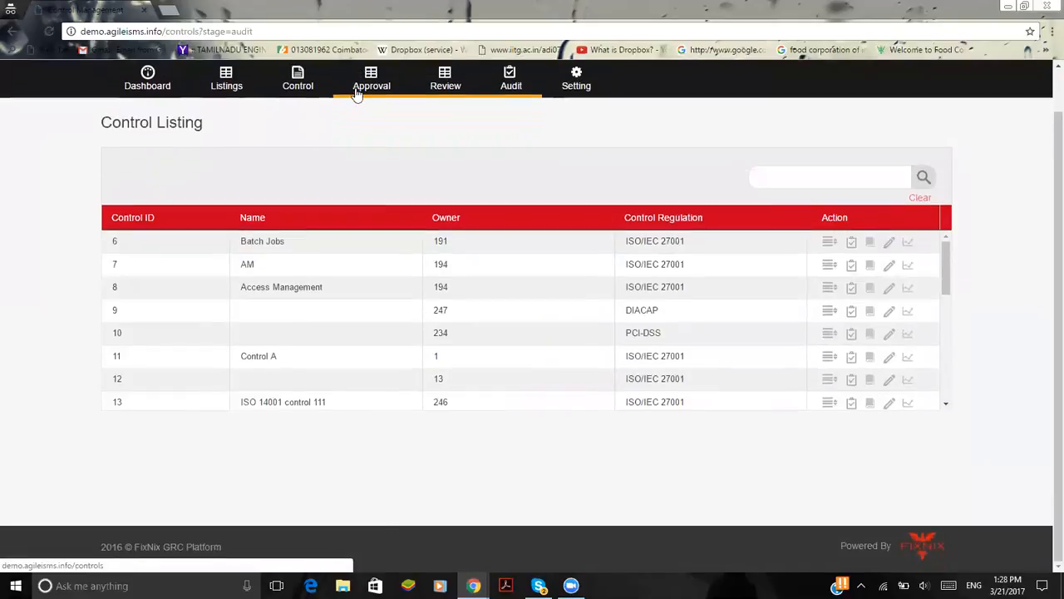
scroll(456, 274, up, 1)
click(648, 98)
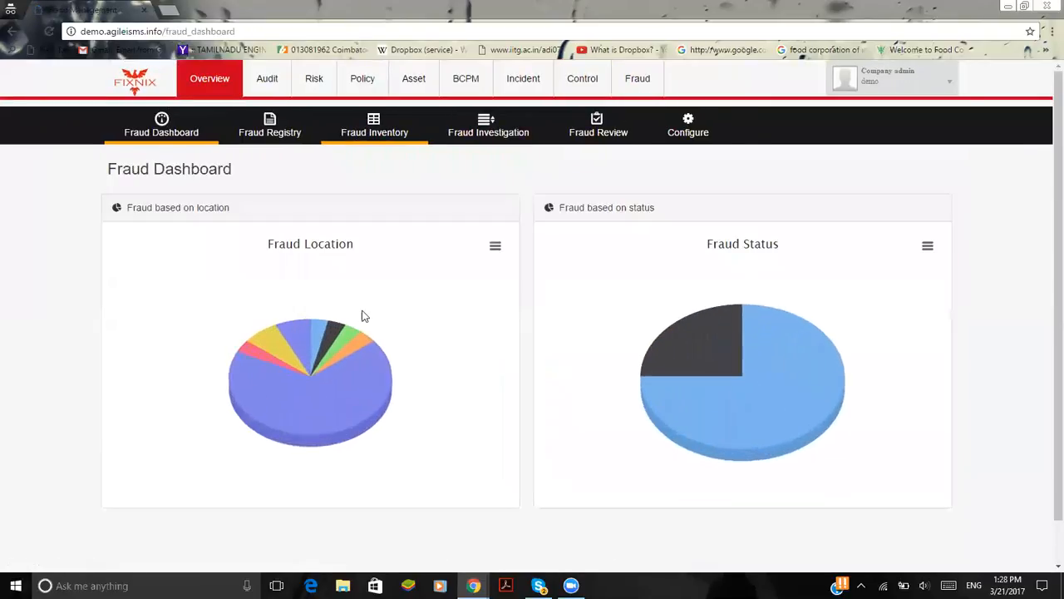